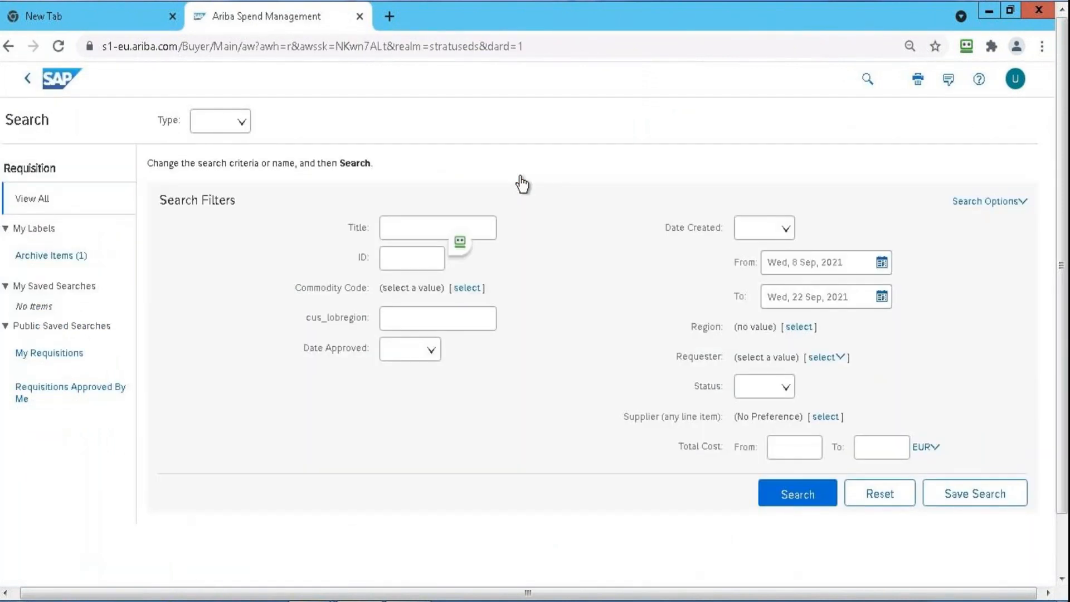
Search all requisitions with the Date Created filter set to No Choice
{"action": "left_click", "coordinate": [766, 229]}
{"action": "left_click", "coordinate": [768, 249]}
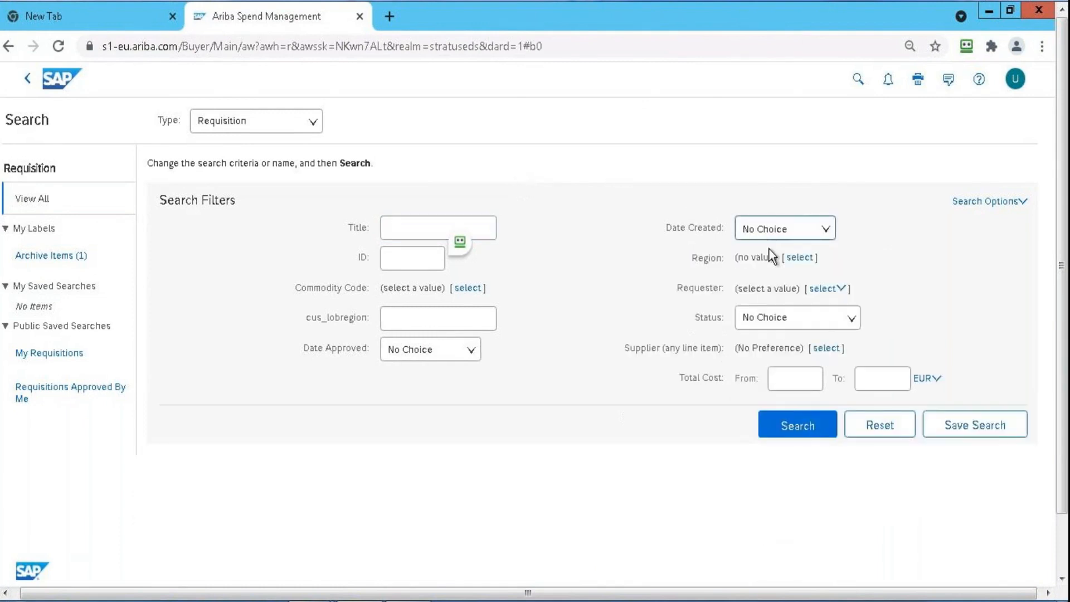
{"action": "left_click", "coordinate": [793, 428]}
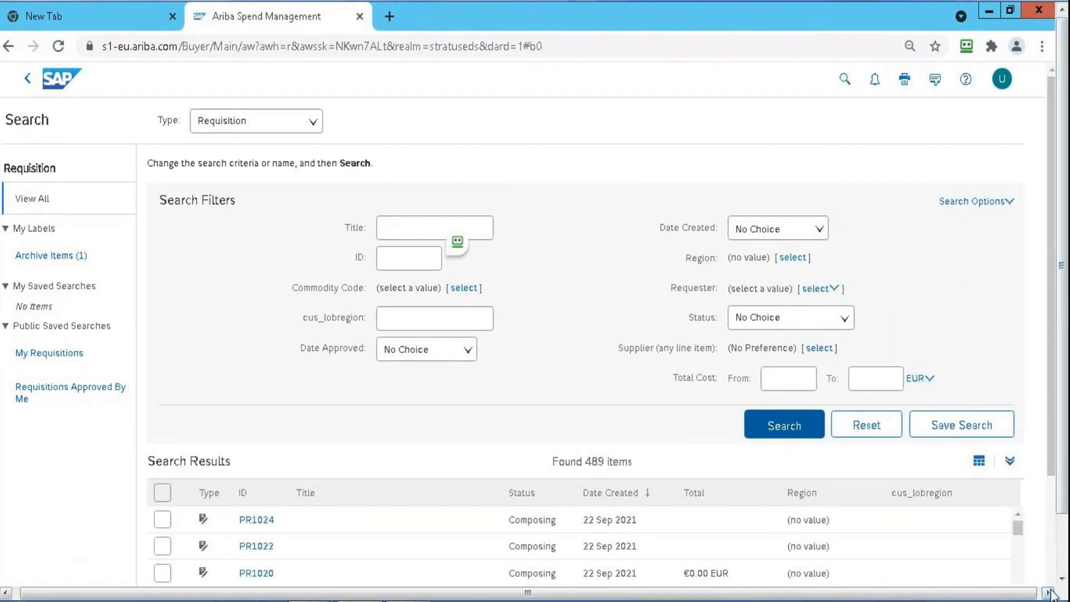
Open requisition PR985, Laptop Bag for new Joiners, from the search results
{"action": "left_click", "coordinate": [1048, 593]}
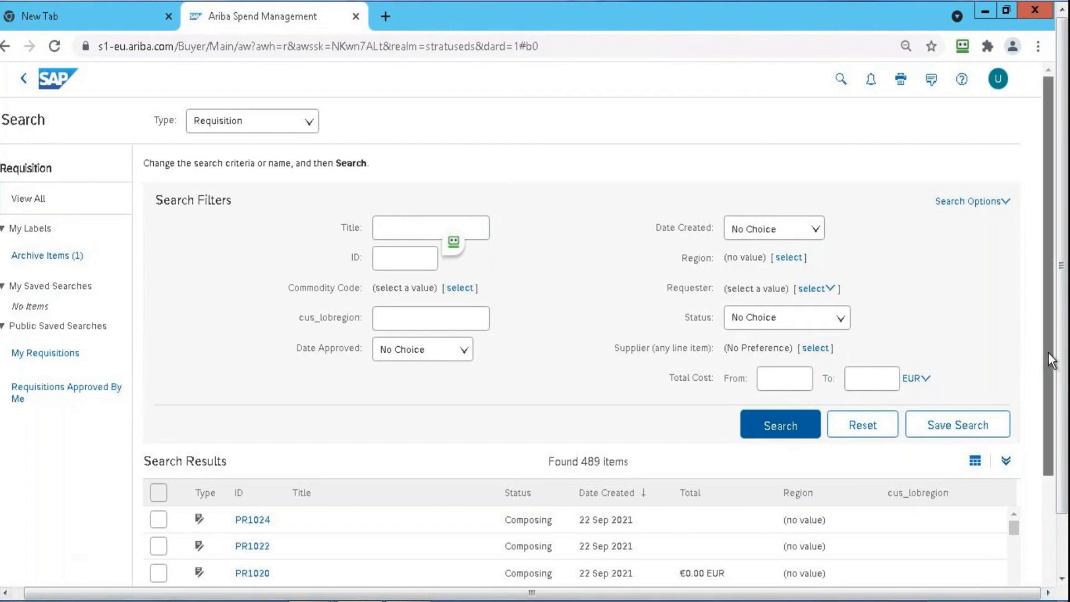
{"action": "left_click_drag", "start_coordinate": [1052, 361], "coordinate": [1052, 476]}
{"action": "left_click", "coordinate": [1005, 291]}
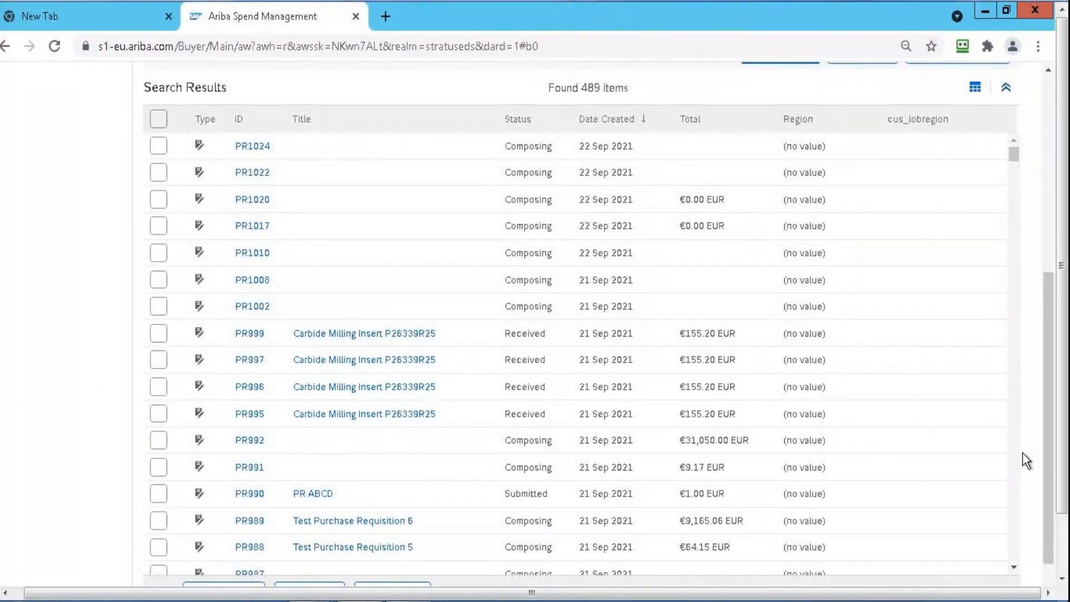
{"action": "left_click", "coordinate": [1014, 566]}
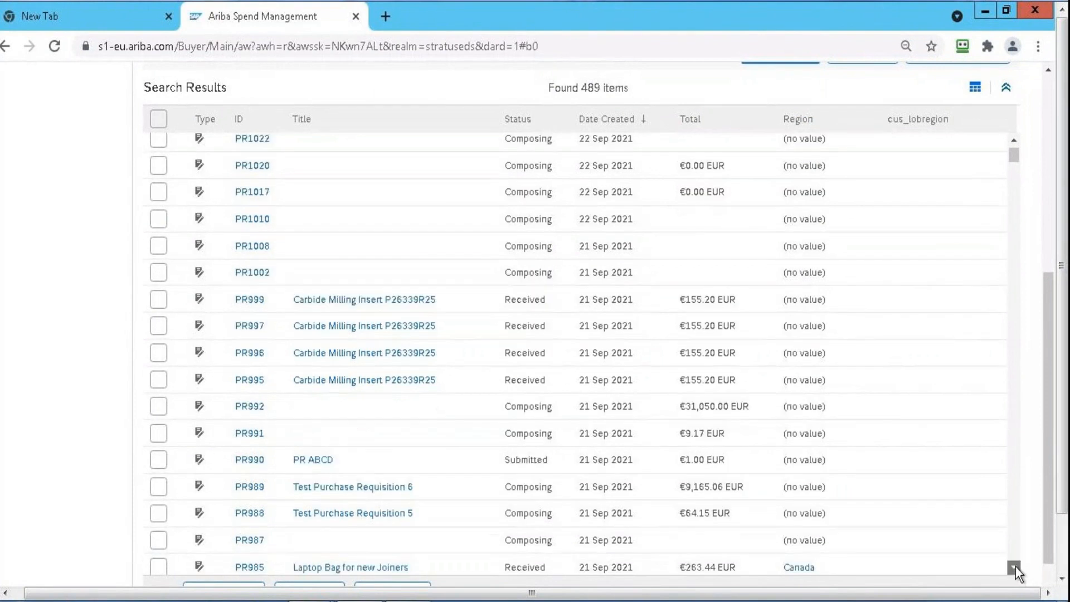
{"action": "left_click", "coordinate": [1014, 566]}
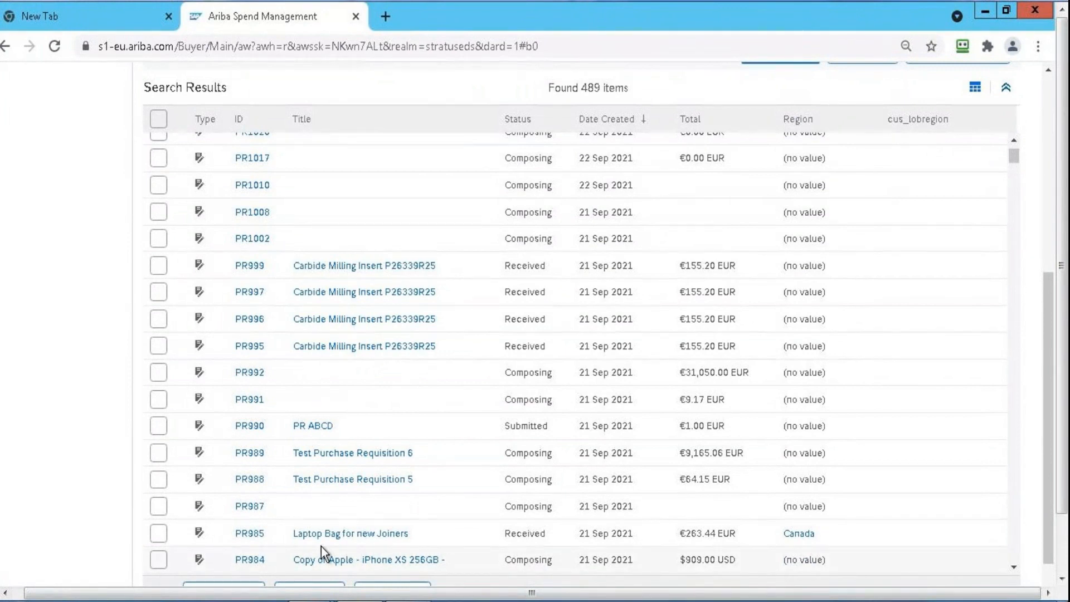
{"action": "left_click", "coordinate": [260, 537]}
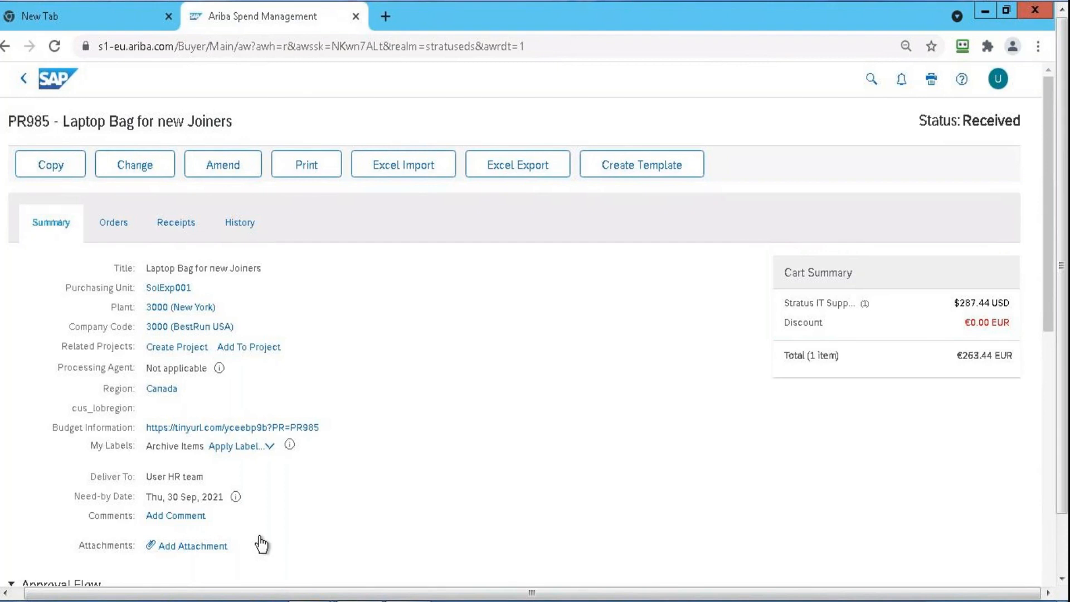
Open the purchase order linked to requisition PR985 and view its invoices
{"action": "left_click", "coordinate": [119, 228]}
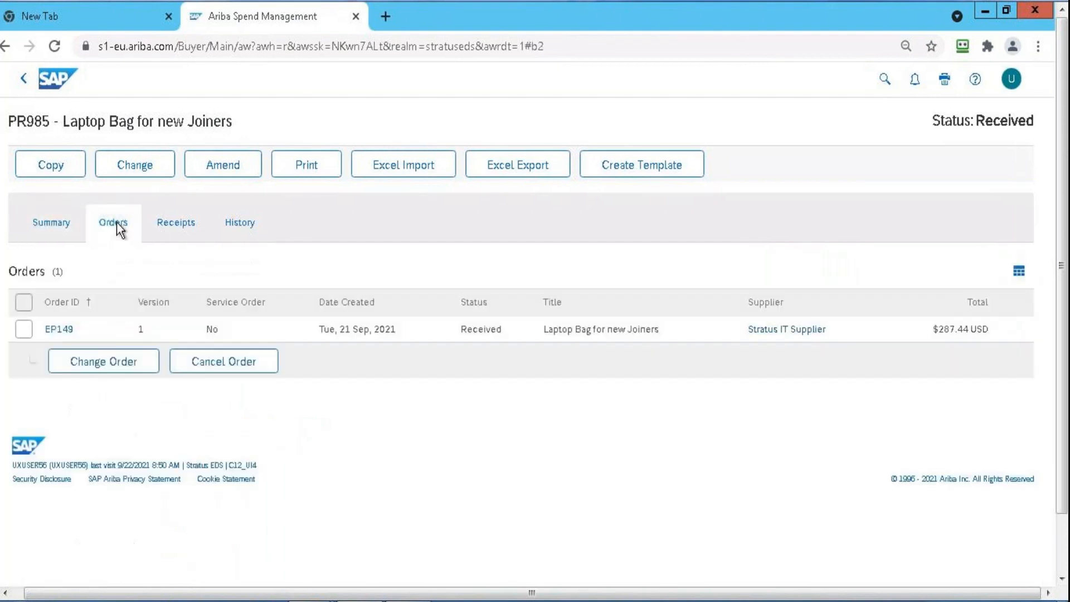
{"action": "left_click", "coordinate": [68, 334]}
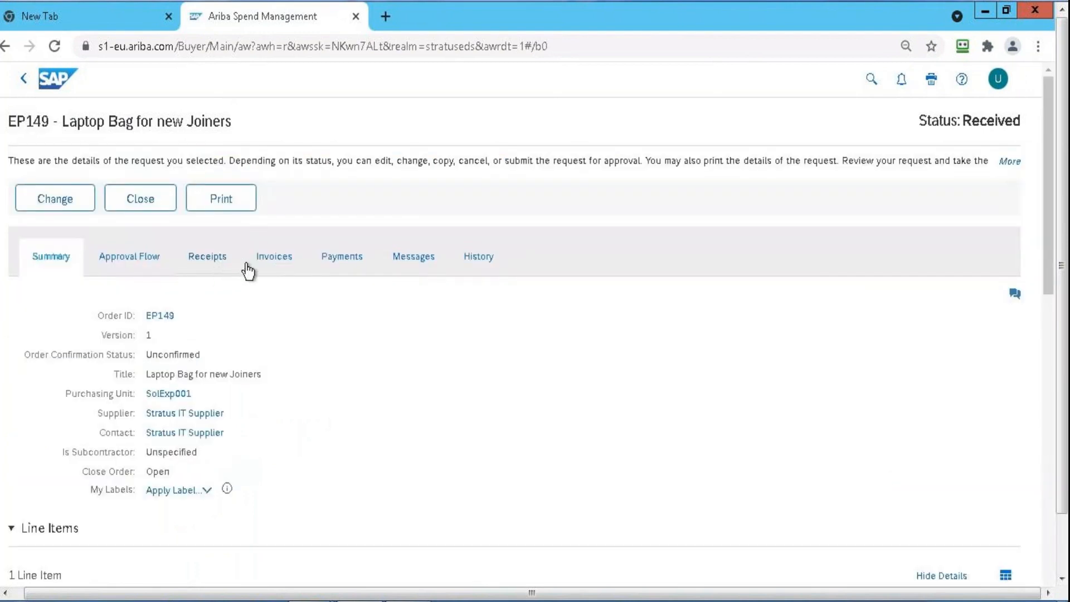
{"action": "left_click", "coordinate": [262, 263]}
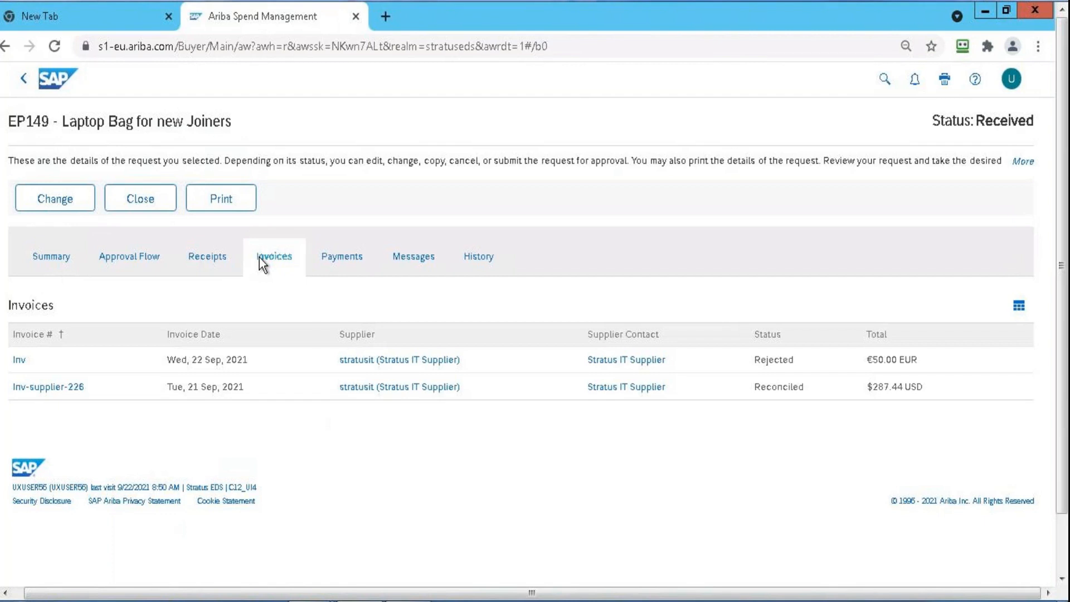
Review the fully expanded line items of the order's receipt RC319, and return to the receipt list
{"action": "left_click", "coordinate": [215, 269]}
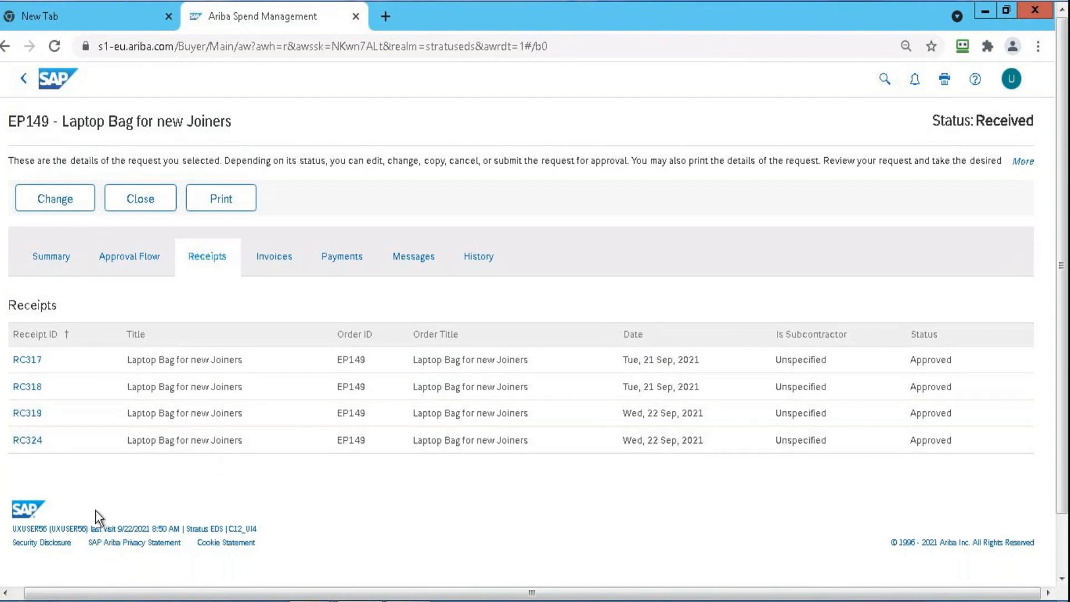
{"action": "left_click", "coordinate": [36, 415]}
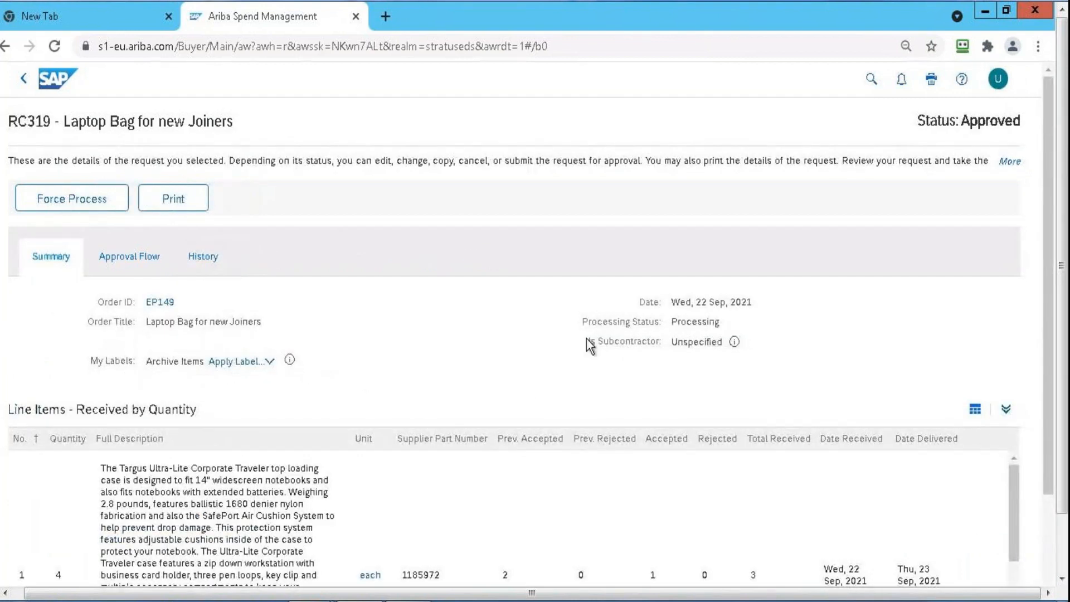
{"action": "left_click", "coordinate": [1008, 411]}
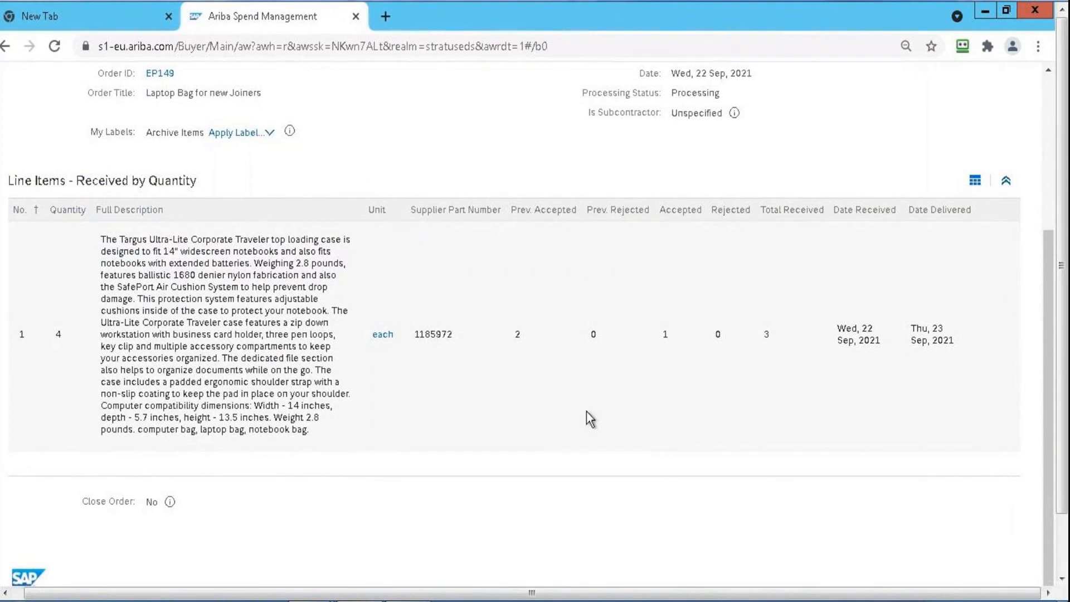
{"action": "left_click", "coordinate": [1052, 204]}
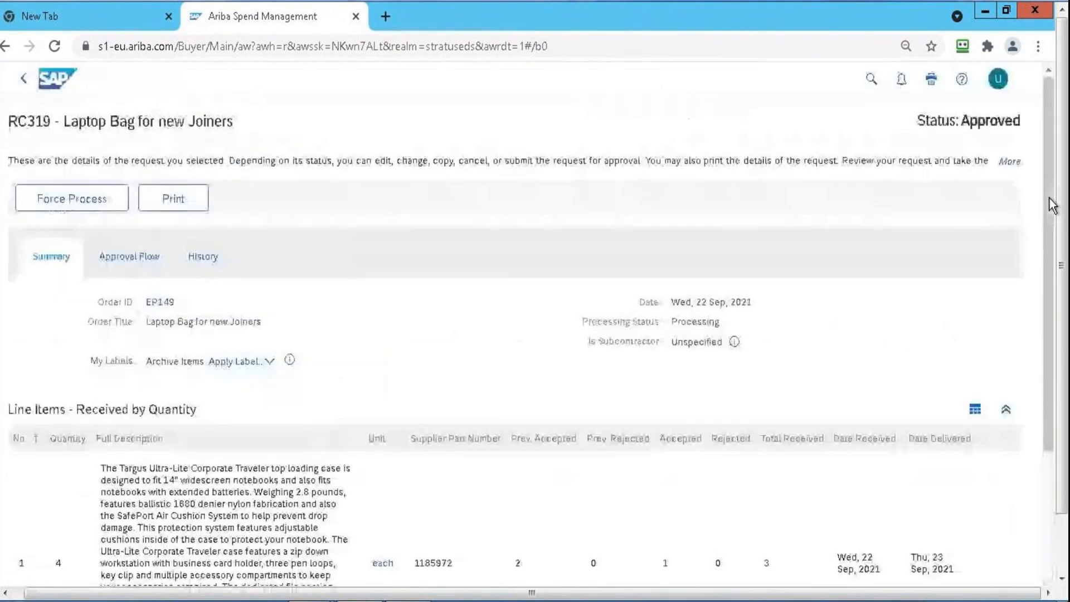
{"action": "left_click", "coordinate": [23, 78]}
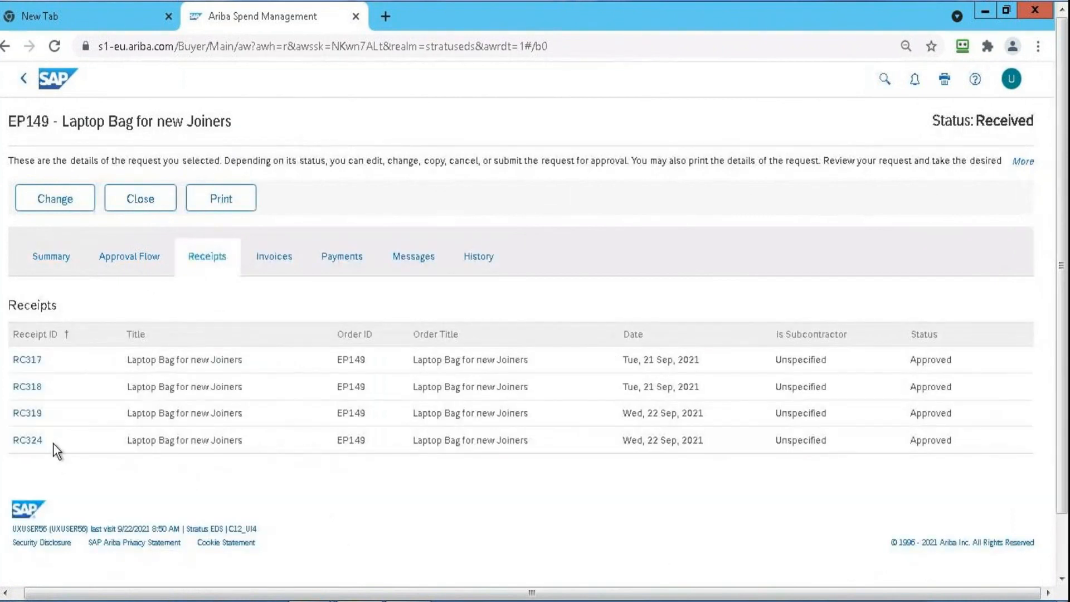
Review the fully expanded line items of receipt RC324, and return to the order's receipt list
{"action": "left_click", "coordinate": [28, 440]}
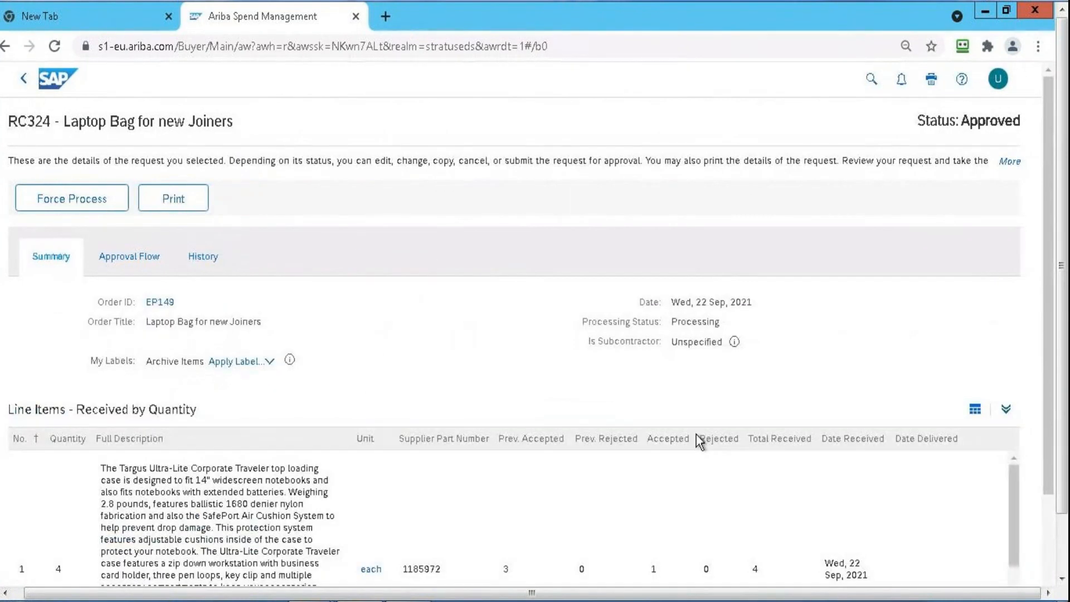
{"action": "left_click", "coordinate": [1005, 411]}
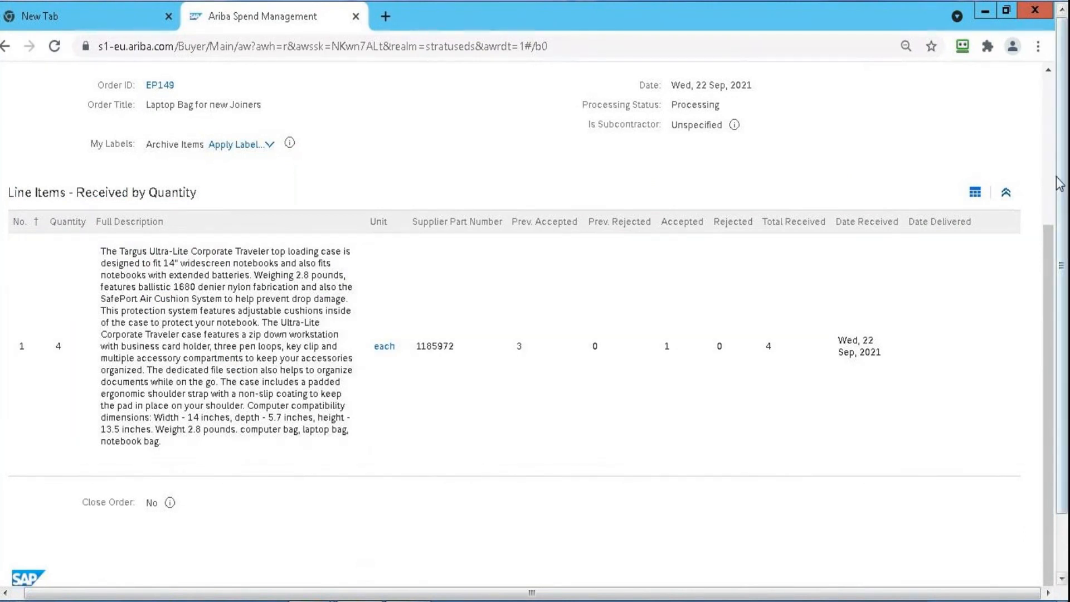
{"action": "left_click", "coordinate": [1049, 150]}
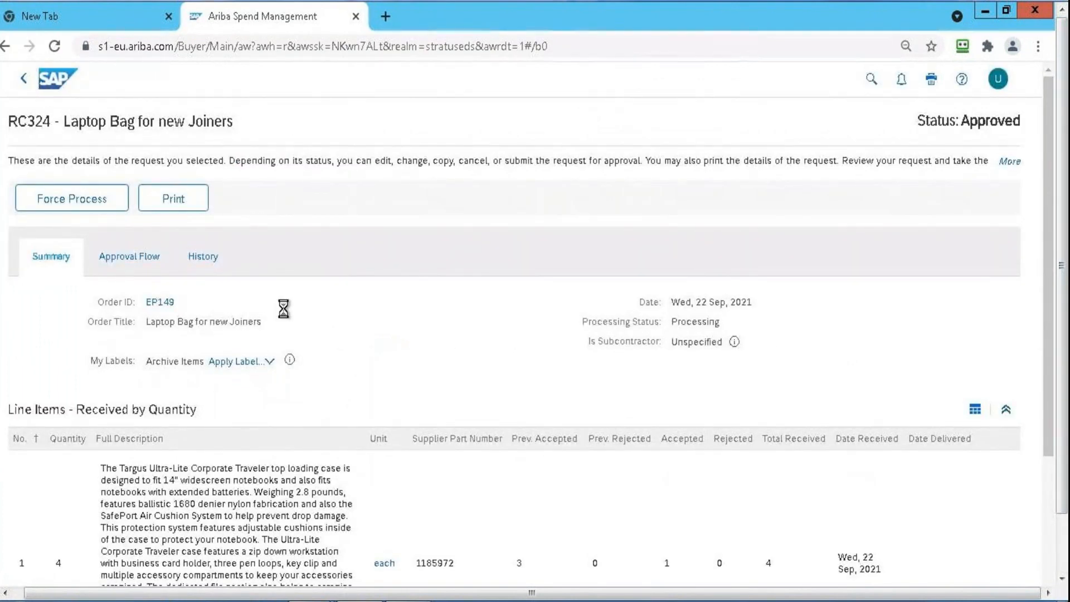
{"action": "left_click", "coordinate": [24, 81]}
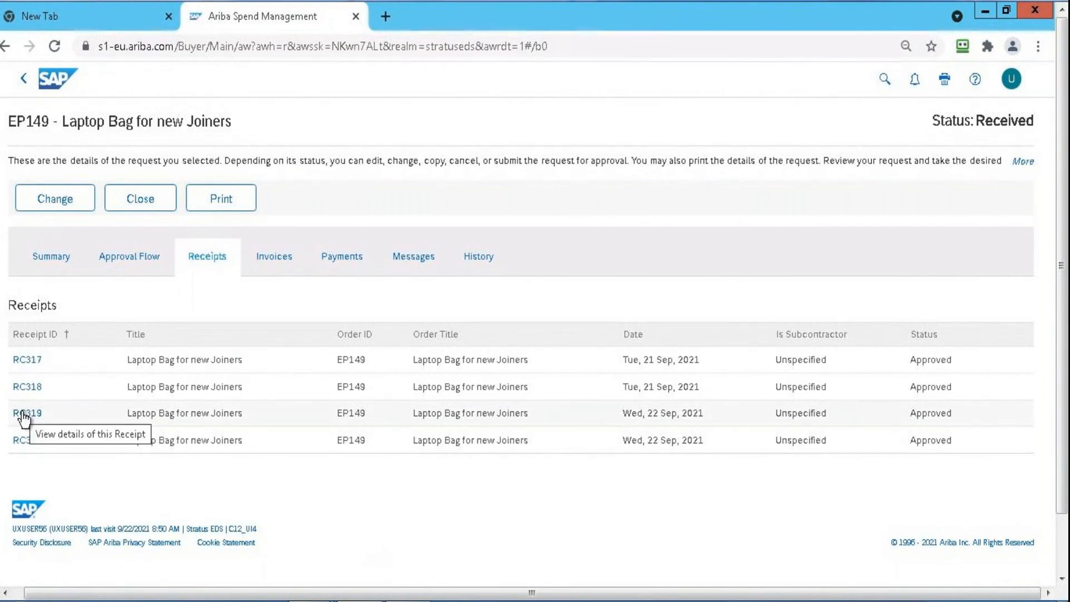
Check the histories of receipts RC319 and RC324, and return to the order's invoice list
{"action": "left_click", "coordinate": [216, 266]}
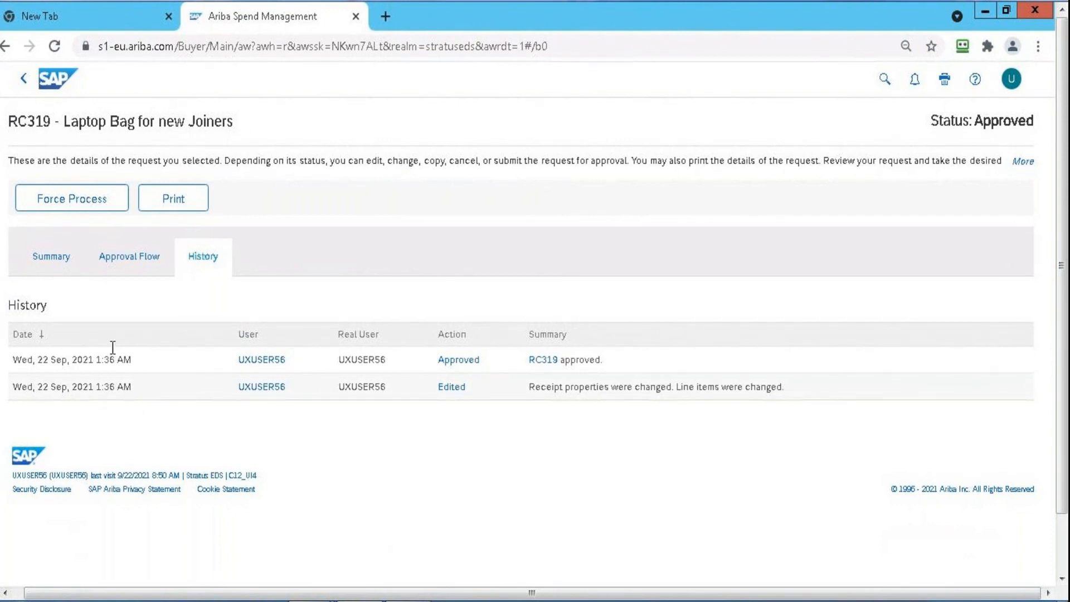
{"action": "left_click", "coordinate": [23, 79]}
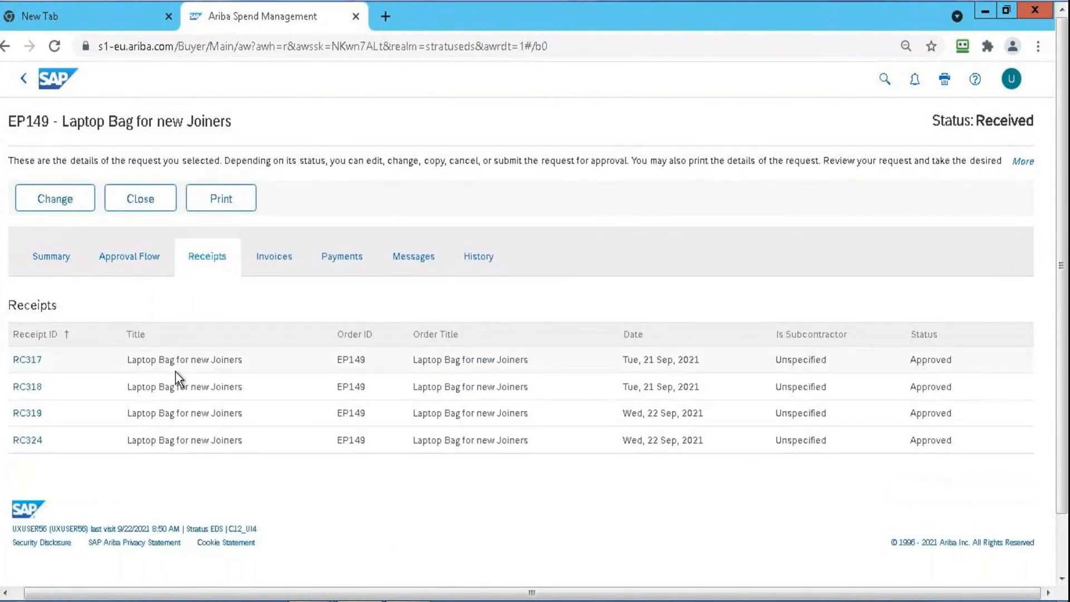
{"action": "left_click", "coordinate": [27, 441]}
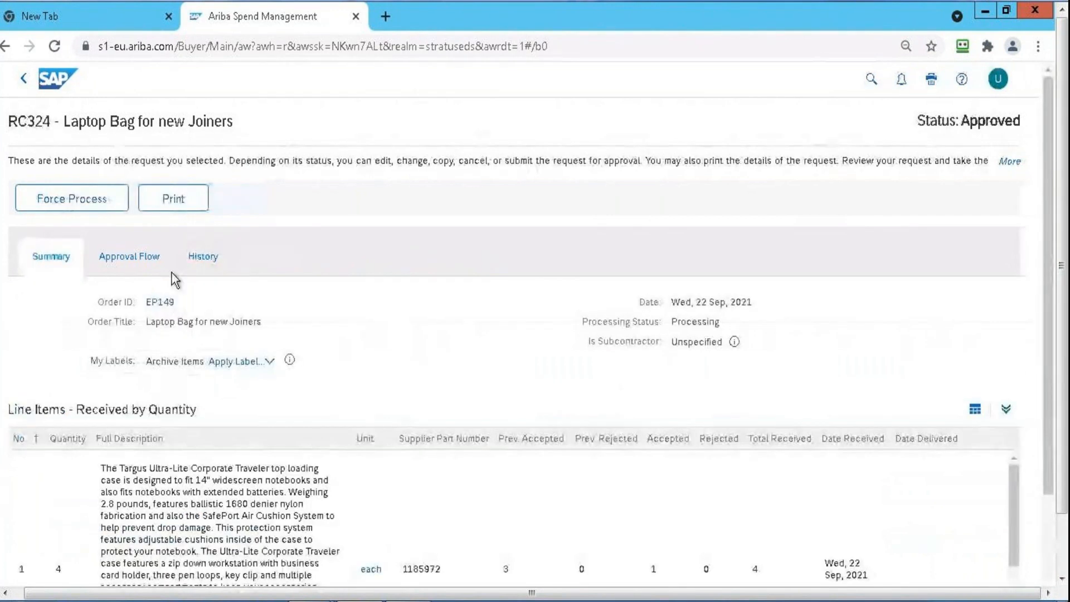
{"action": "left_click", "coordinate": [205, 261]}
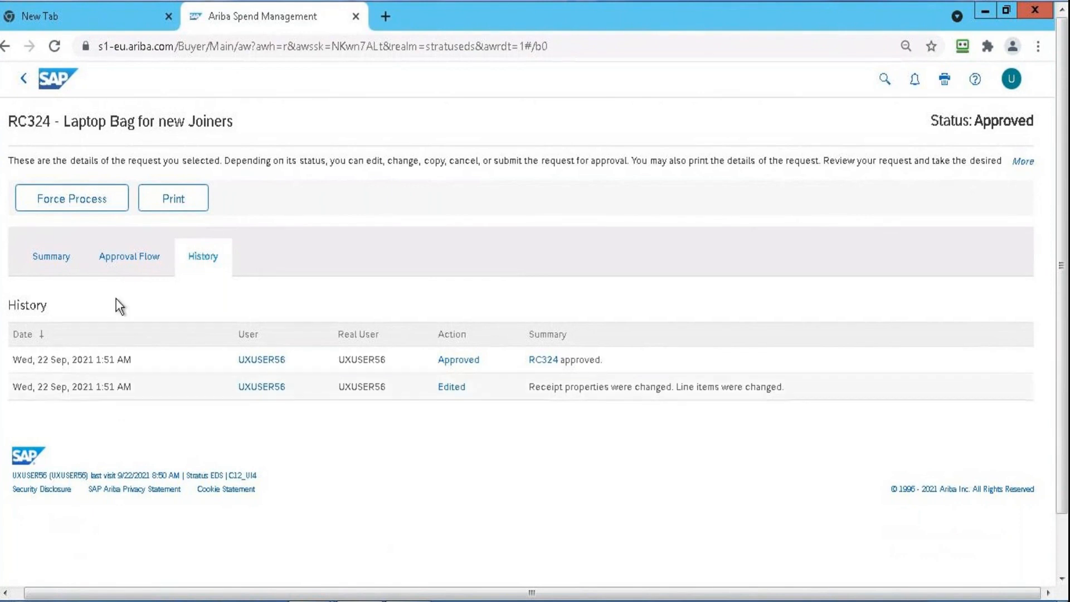
{"action": "left_click", "coordinate": [23, 79]}
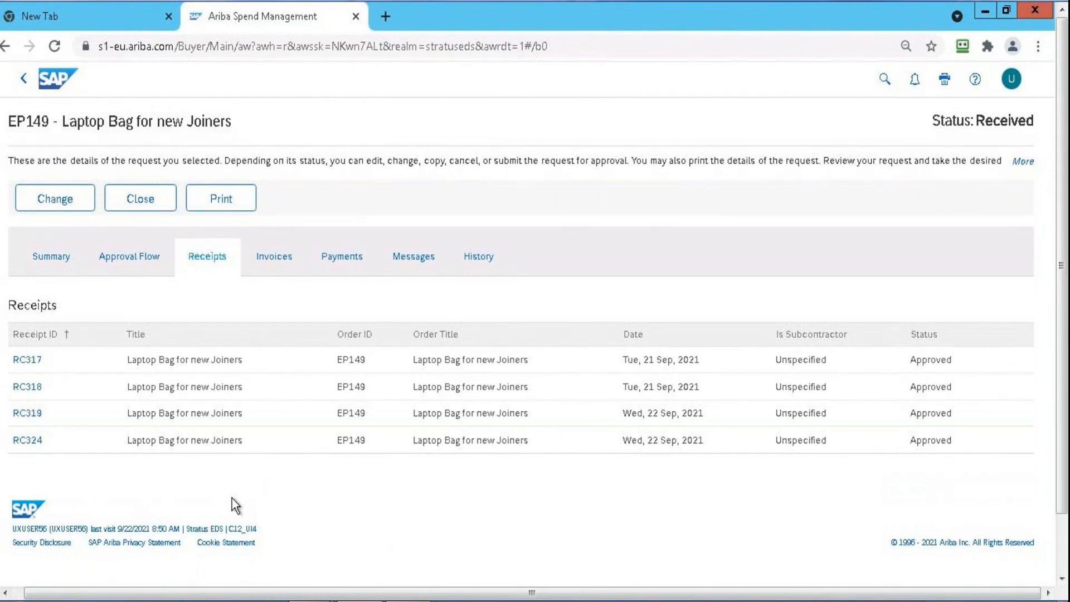
{"action": "left_click", "coordinate": [263, 256]}
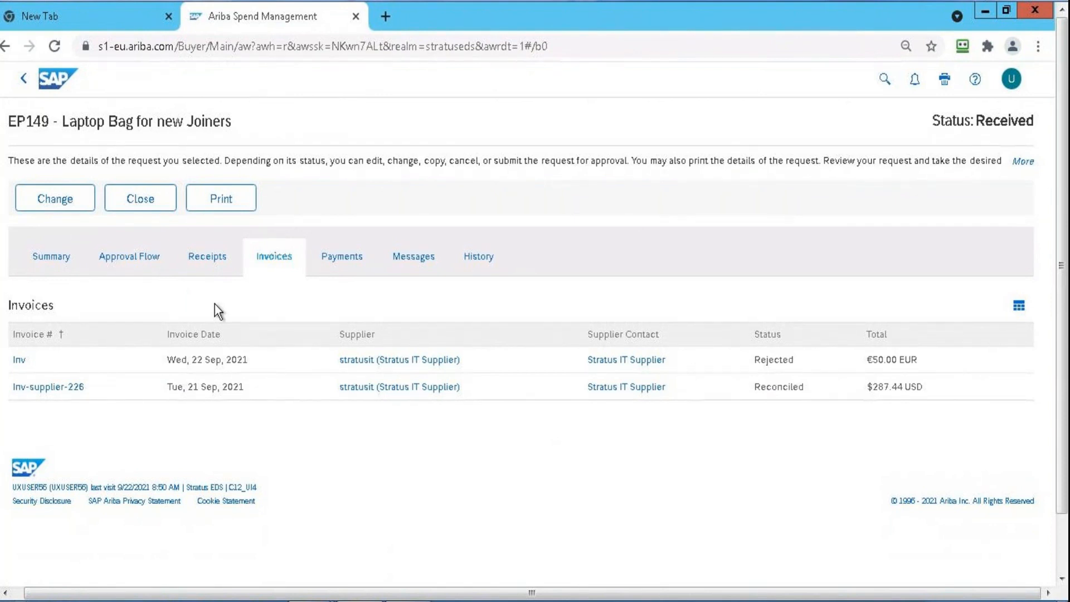
Search from the home dashboard for the requisition with ID pr1017 and open it
{"action": "left_click", "coordinate": [48, 76]}
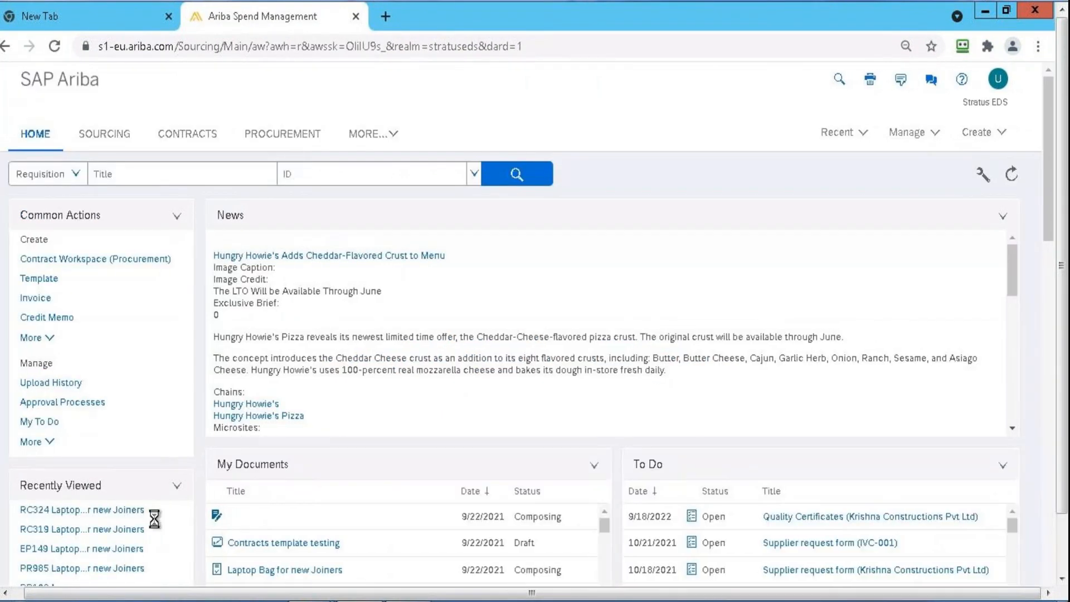
{"action": "left_click", "coordinate": [313, 175]}
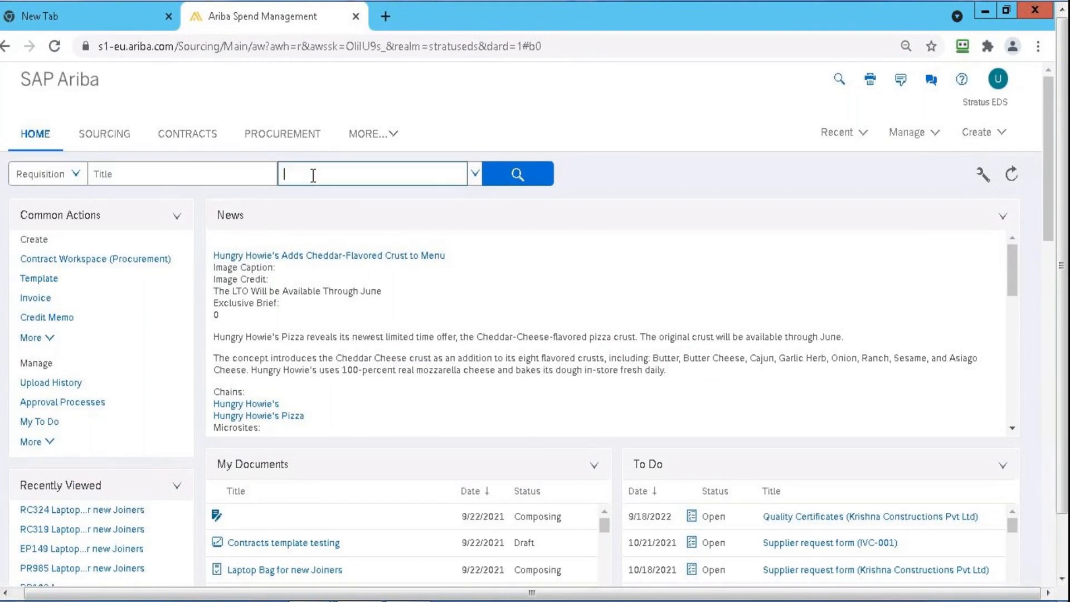
{"action": "type", "text": "pr1017"}
{"action": "key", "text": "Return"}
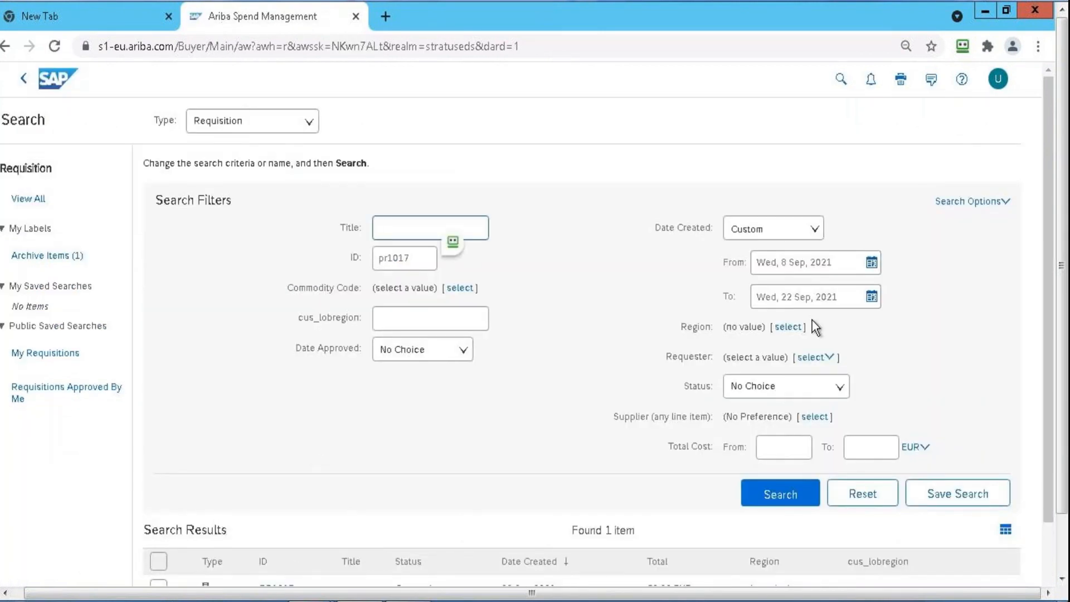
{"action": "scroll", "coordinate": [1053, 552], "scroll_direction": "down", "scroll_amount": 2}
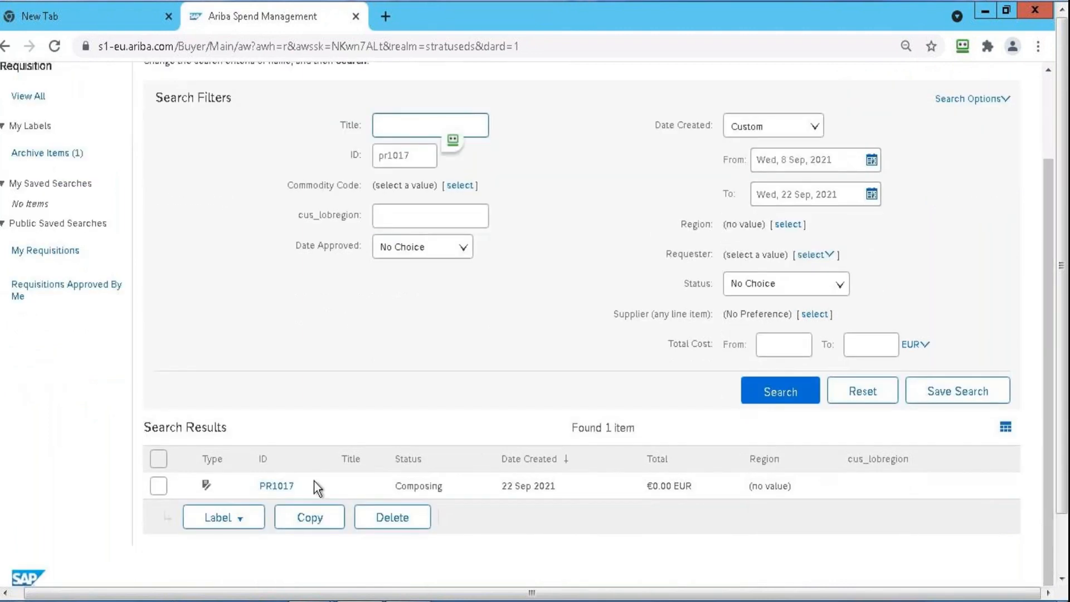
{"action": "left_click", "coordinate": [276, 485]}
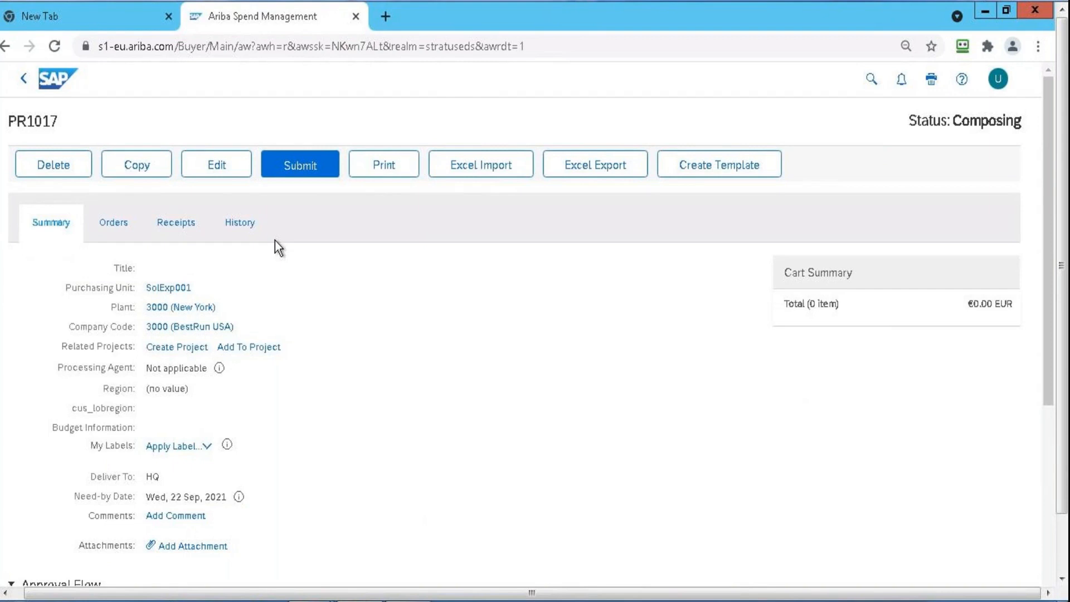
Open requisition PR1017 for editing and title it "PR1017 test for" followed by the person's first name
{"action": "left_click", "coordinate": [228, 172]}
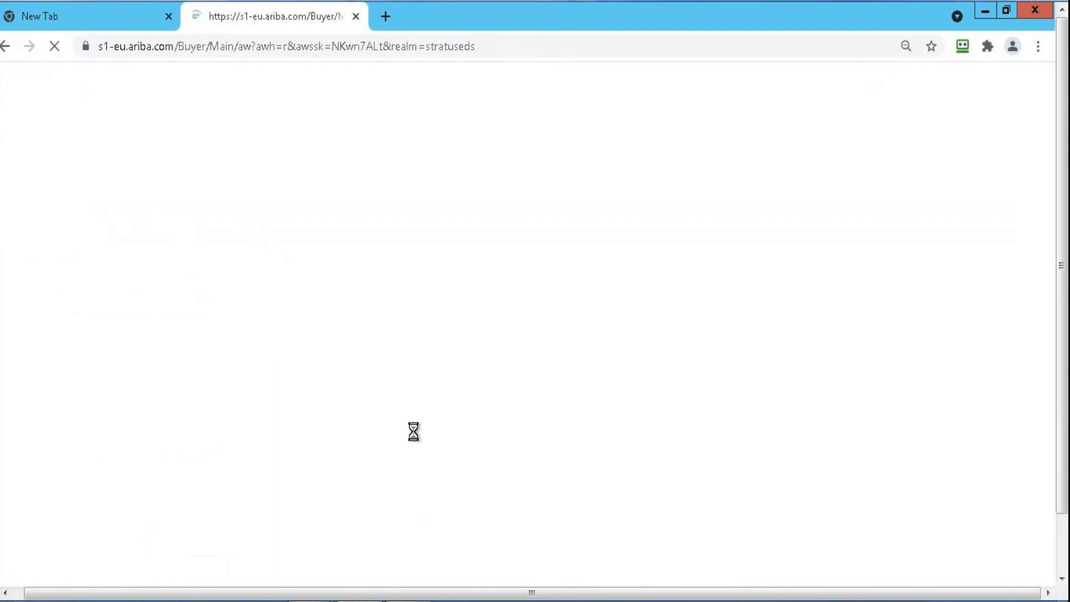
{"action": "left_click", "coordinate": [913, 250]}
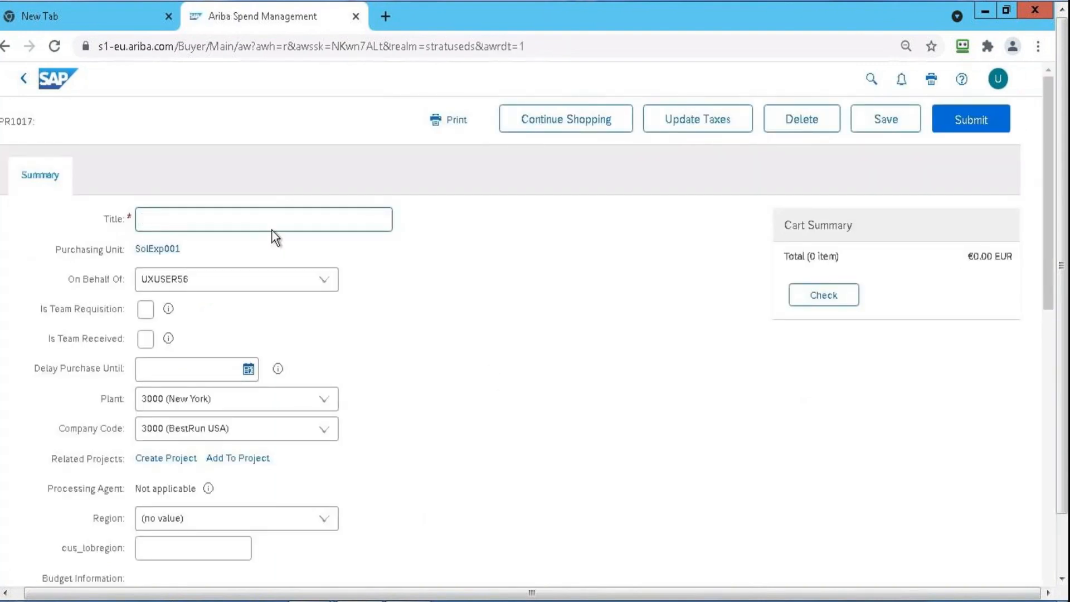
{"action": "type", "text": "PR1017 test for ramya"}
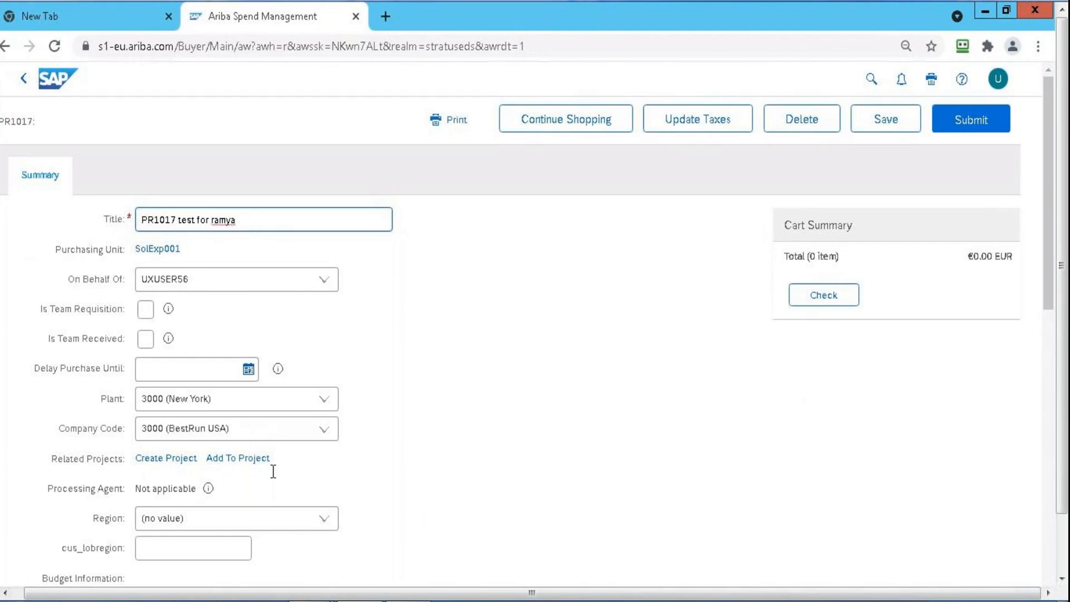
Continue shopping from requisition PR1017 to open the catalog
{"action": "left_click_drag", "start_coordinate": [1047, 228], "coordinate": [1048, 506]}
{"action": "left_click", "coordinate": [1060, 548]}
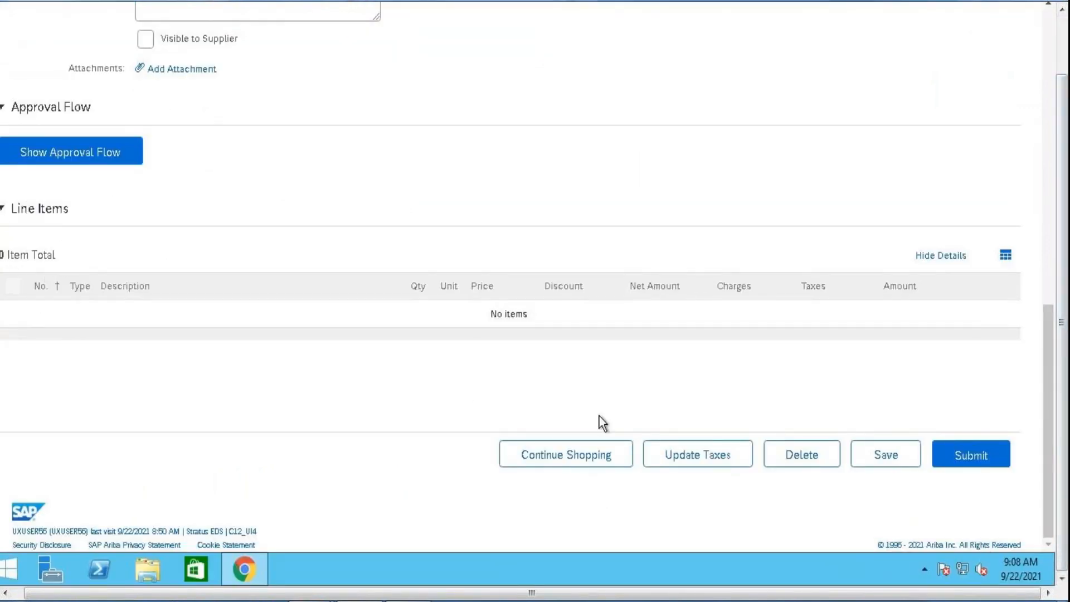
{"action": "left_click", "coordinate": [612, 458]}
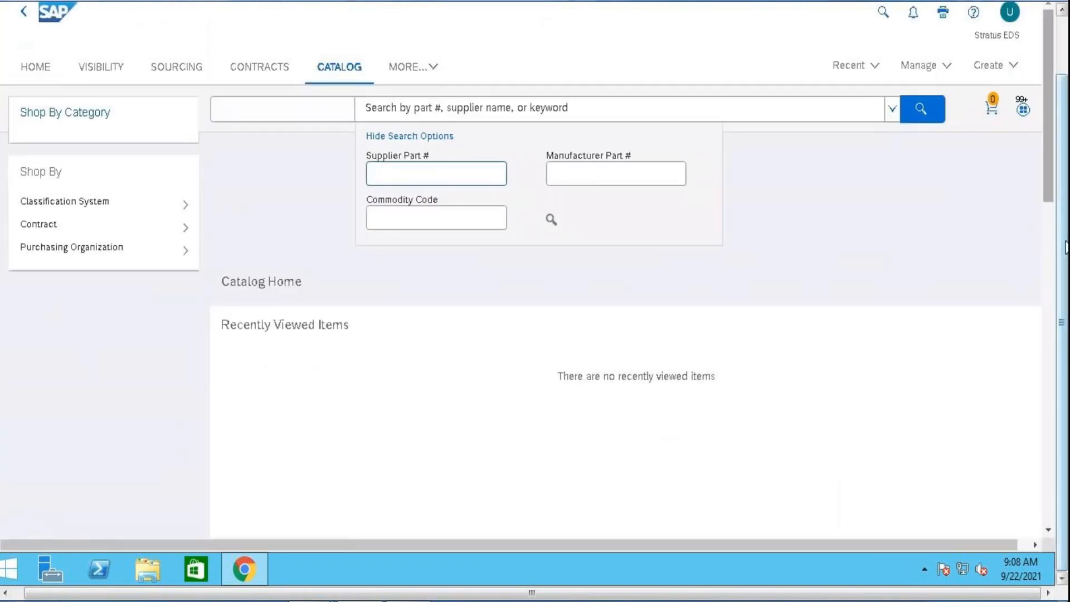
Try to add the recently viewed Spot Buy item "Monitor or Laptop Mount" to the cart with quantity 1
{"action": "left_click", "coordinate": [1051, 268]}
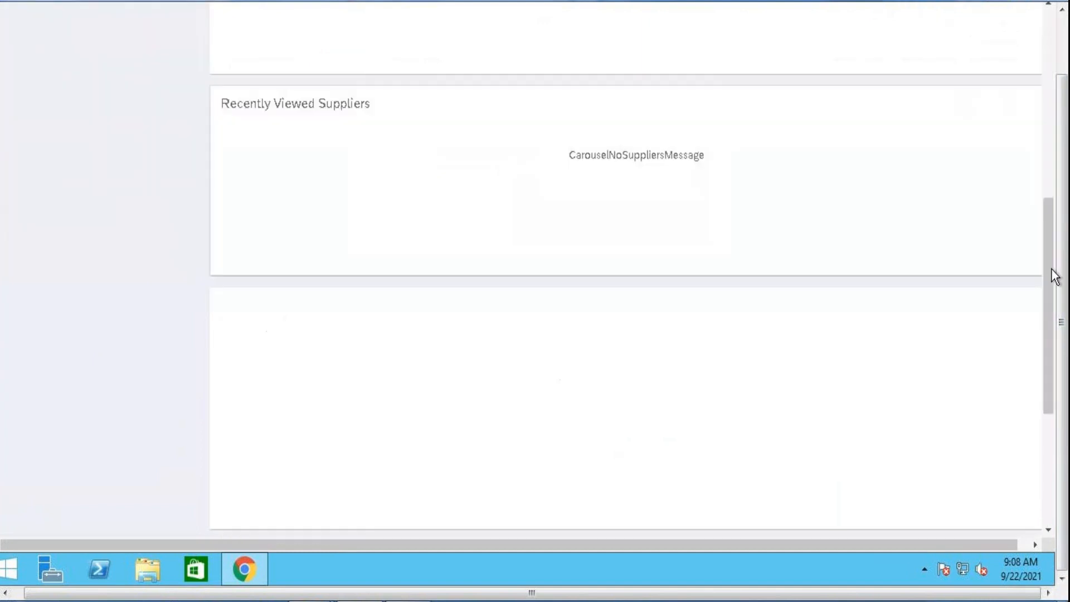
{"action": "left_click_drag", "start_coordinate": [1051, 268], "coordinate": [1046, 78]}
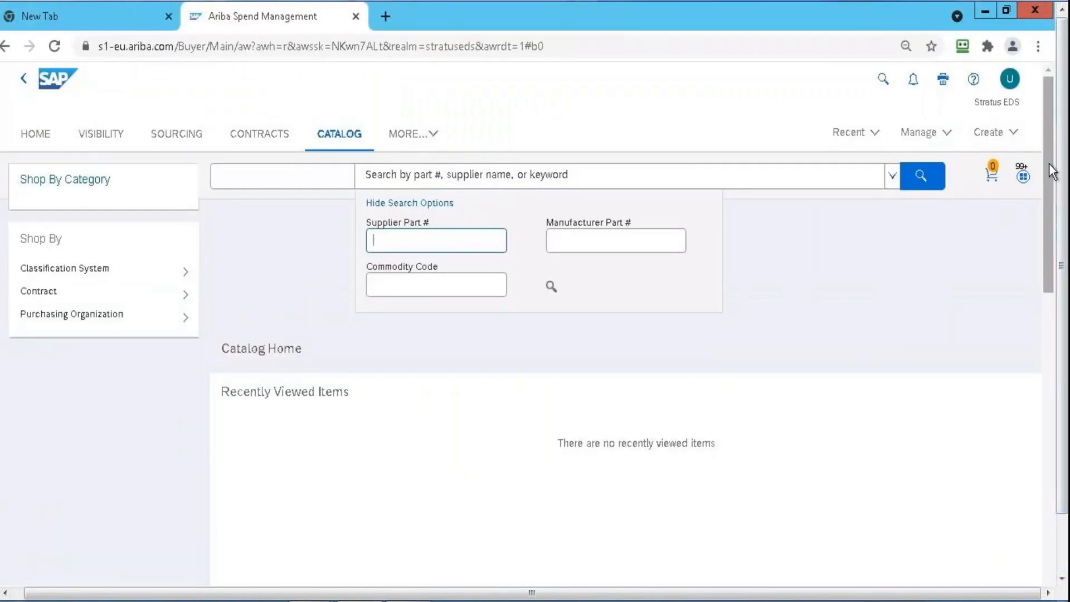
{"action": "left_click_drag", "start_coordinate": [1051, 169], "coordinate": [1062, 546]}
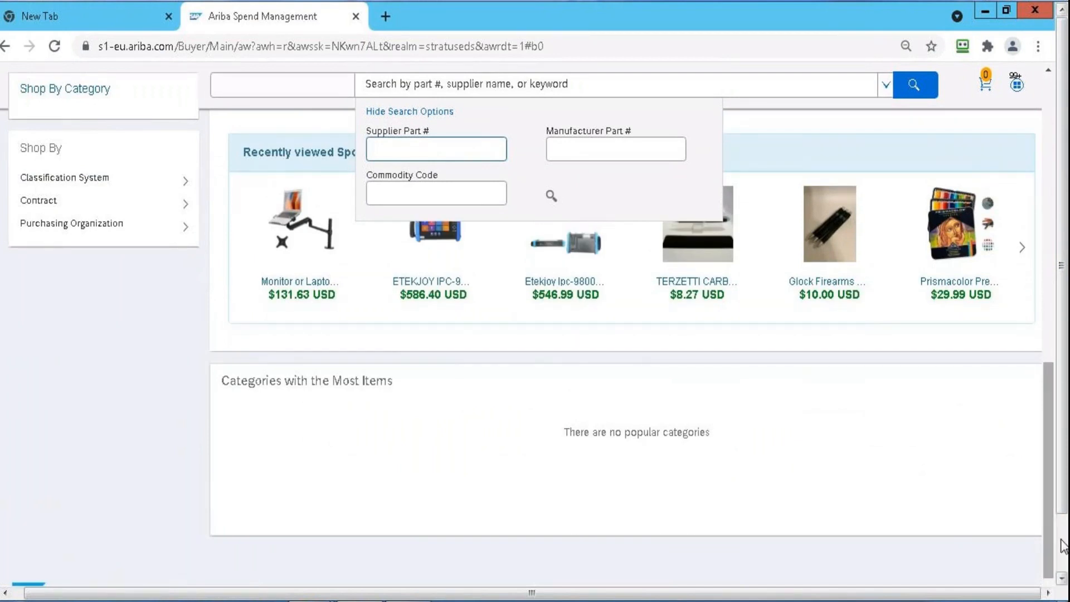
{"action": "left_click", "coordinate": [1062, 540]}
{"action": "left_click", "coordinate": [1048, 524]}
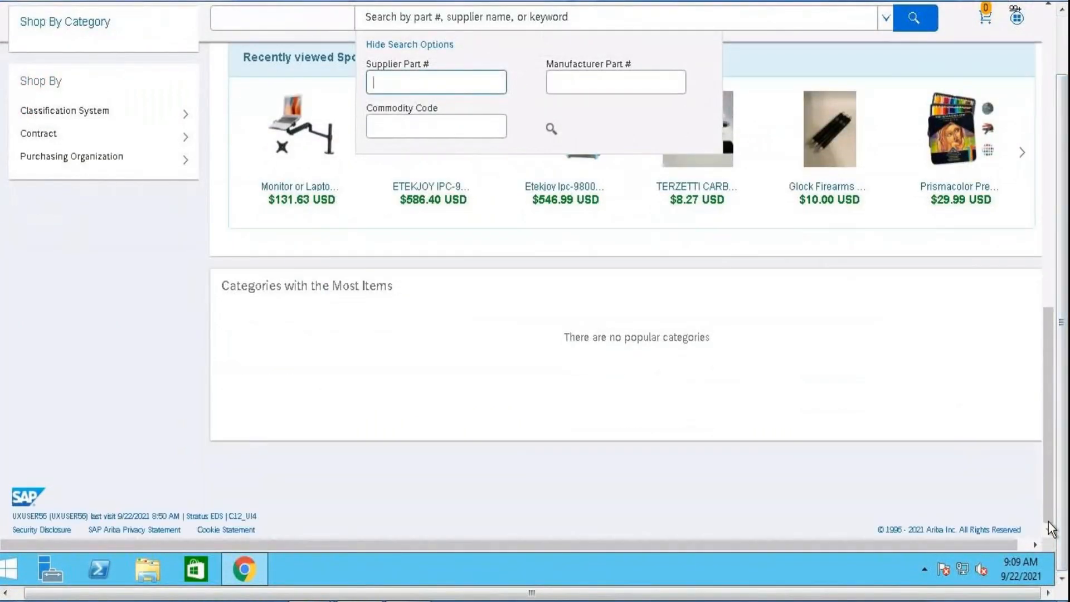
{"action": "left_click", "coordinate": [292, 131]}
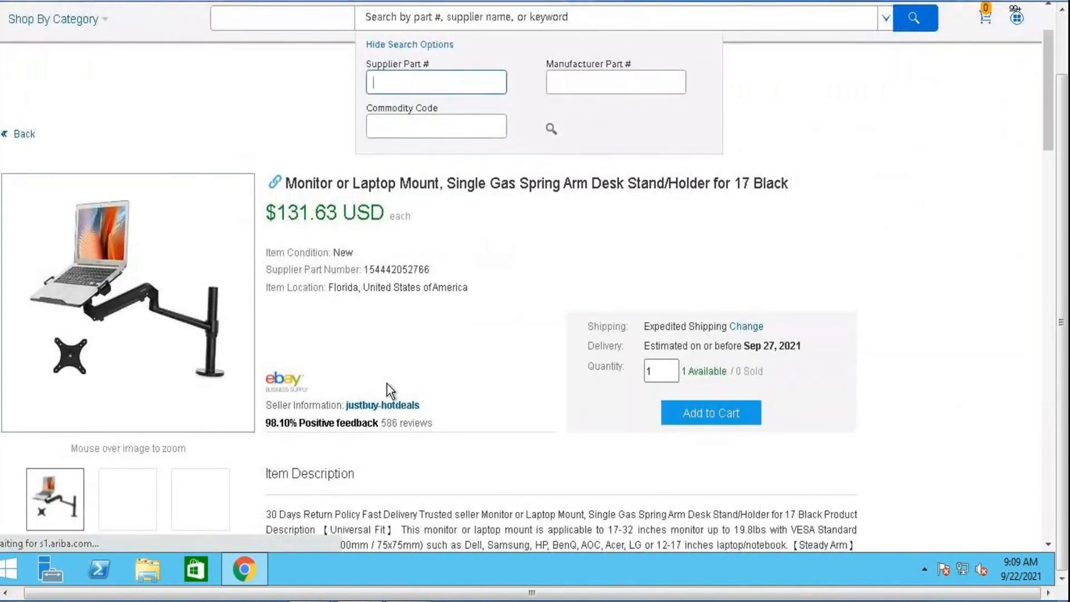
{"action": "left_click", "coordinate": [693, 415]}
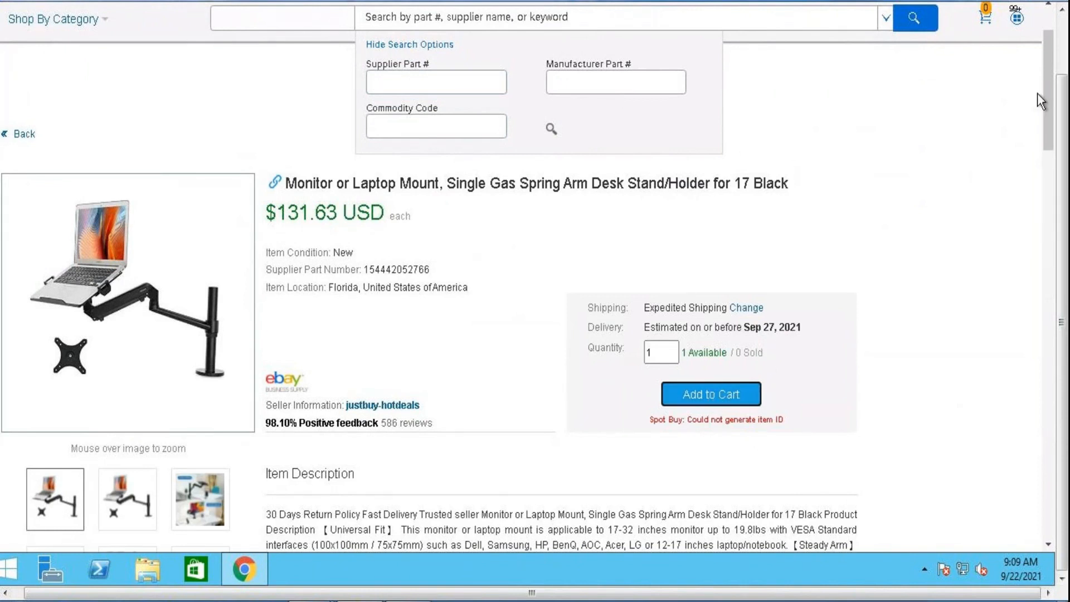
Leave the catalog for the home dashboard and delete draft requisition PR1017 on exit
{"action": "left_click", "coordinate": [1060, 47]}
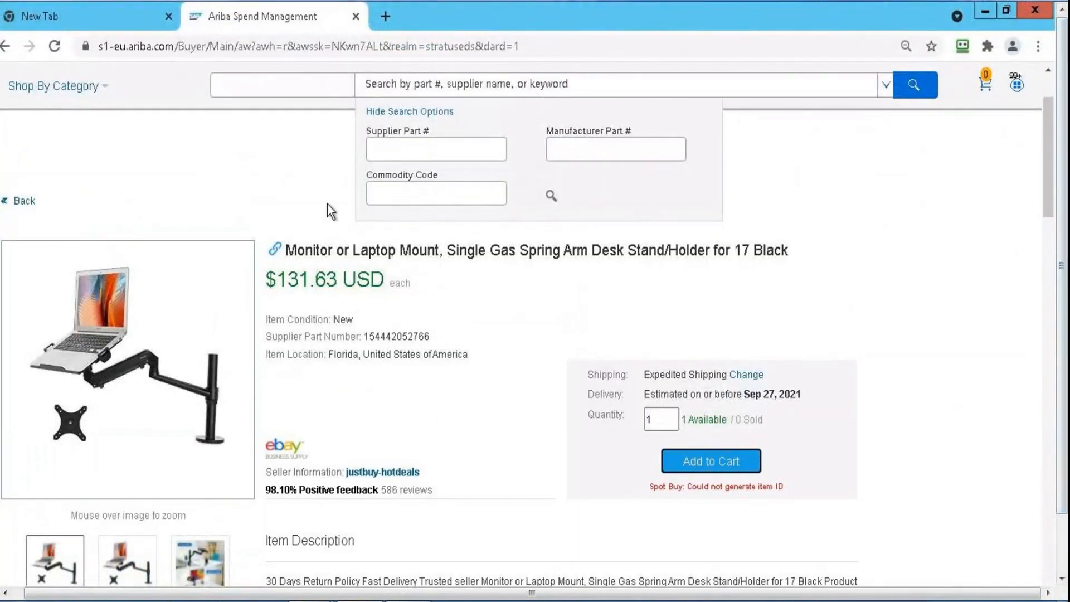
{"action": "left_click", "coordinate": [17, 210]}
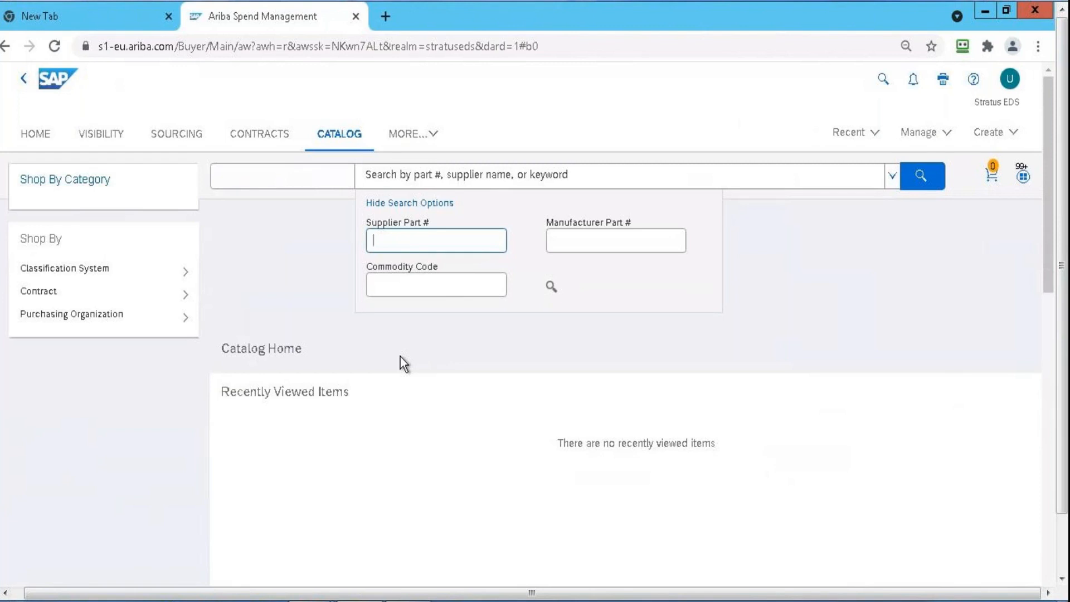
{"action": "left_click", "coordinate": [31, 134]}
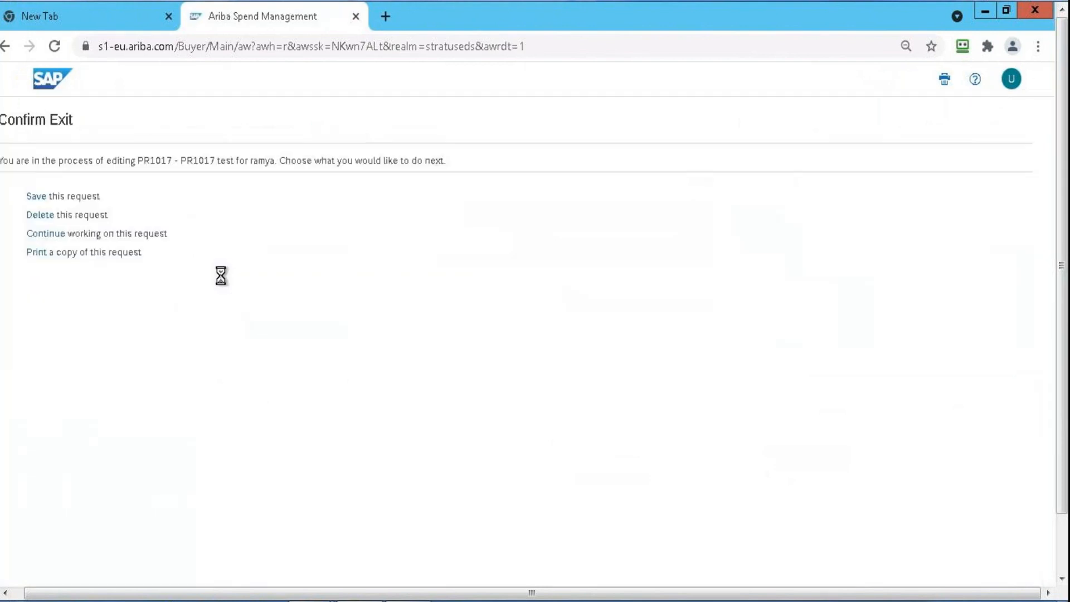
{"action": "left_click", "coordinate": [55, 216]}
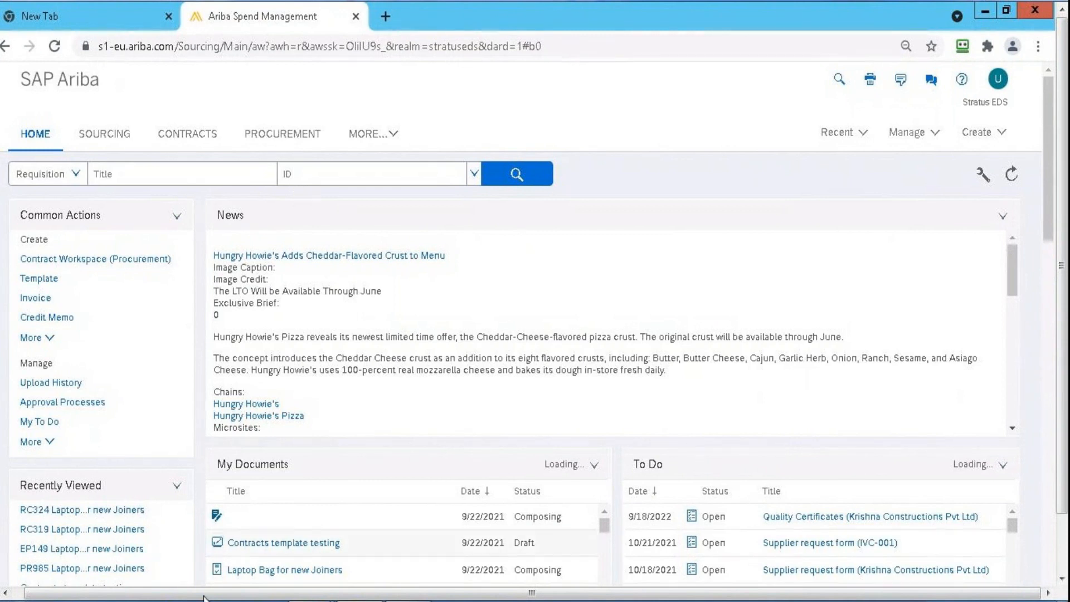
Reopen the recently viewed order EP149, check its invoices, and return to the home dashboard
{"action": "left_click", "coordinate": [68, 554]}
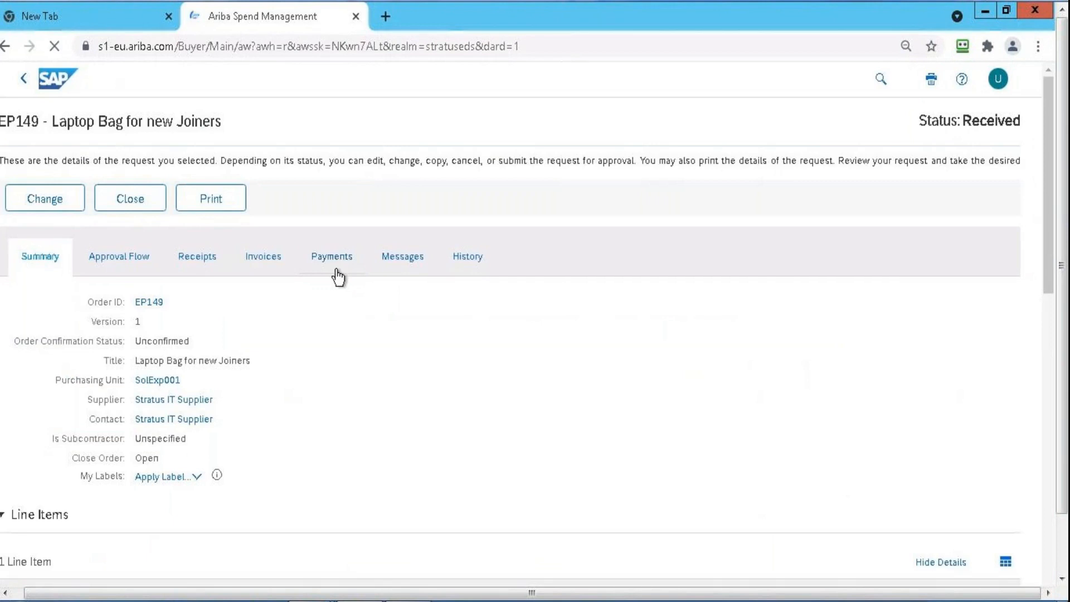
{"action": "left_click", "coordinate": [275, 263]}
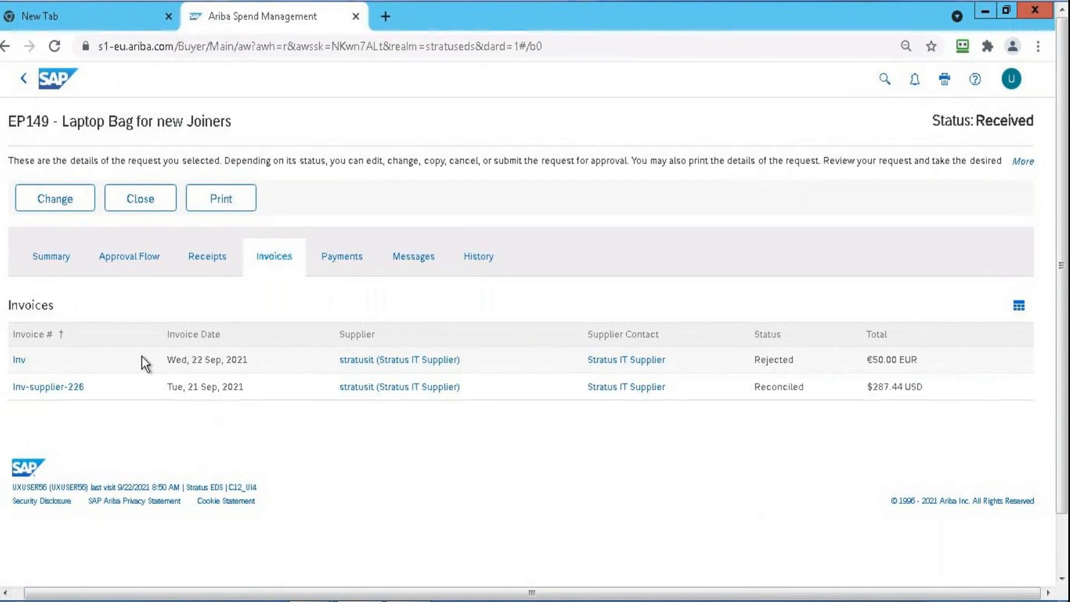
{"action": "left_click", "coordinate": [42, 74]}
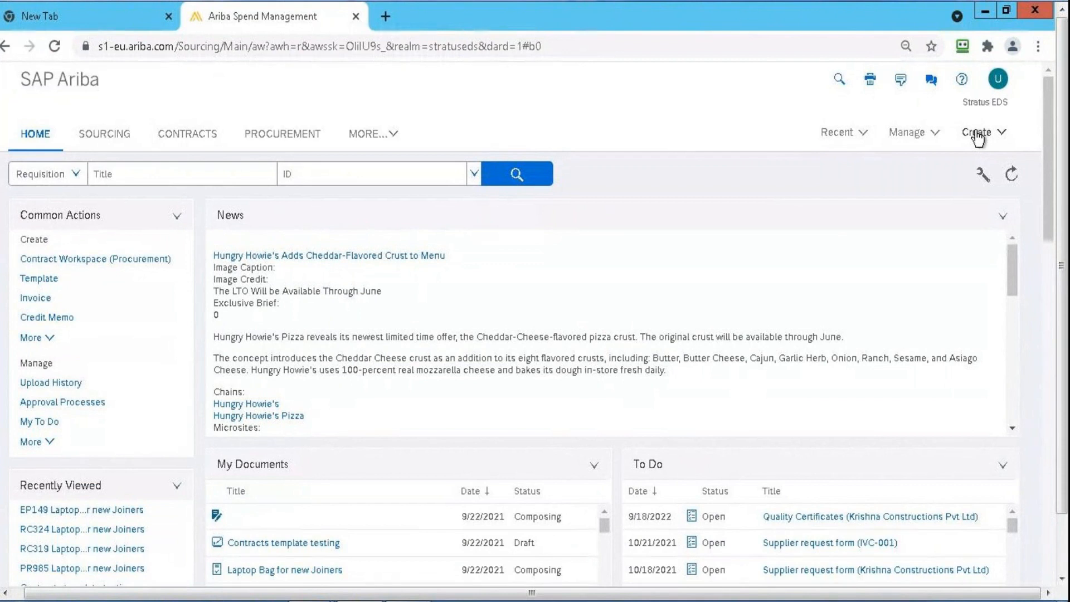
Search all requisitions with the creation date filter set to No Choice
{"action": "left_click", "coordinate": [524, 173]}
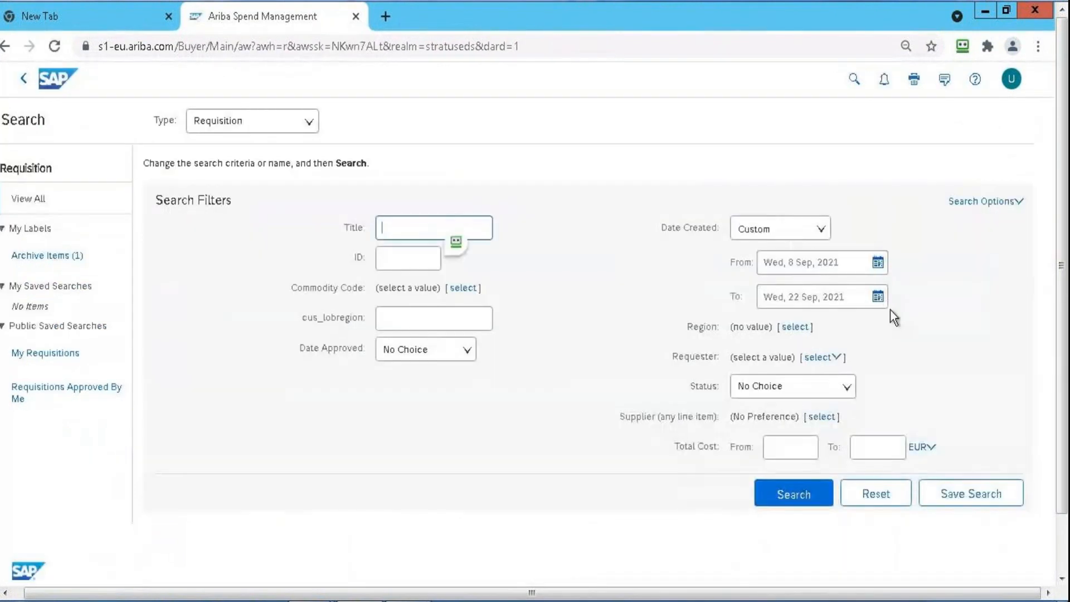
{"action": "left_click", "coordinate": [822, 231]}
{"action": "left_click", "coordinate": [814, 251]}
{"action": "left_click", "coordinate": [809, 436]}
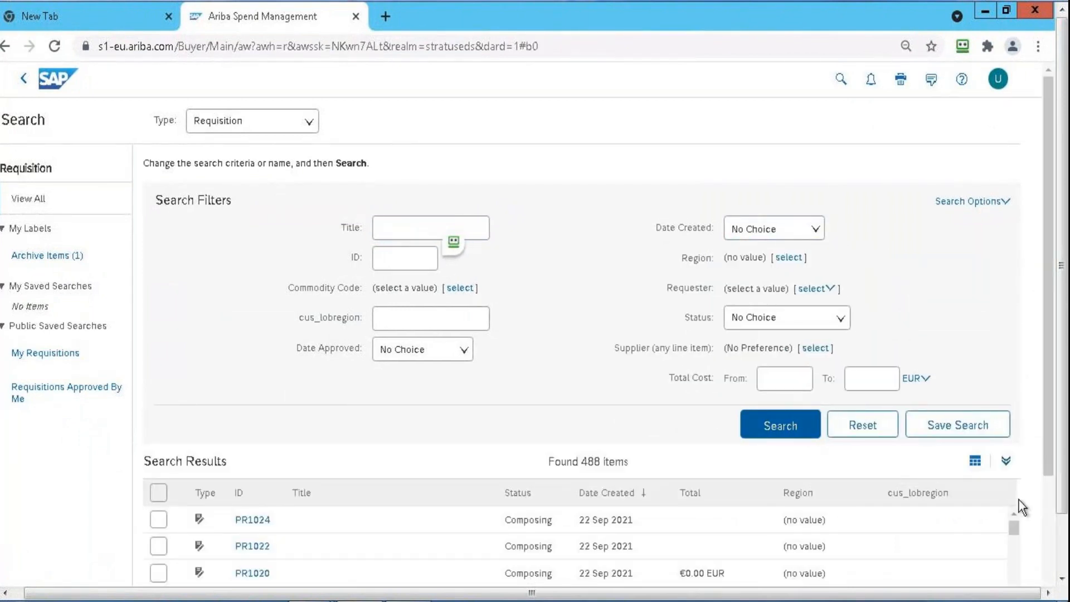
Expand the requisition search results, go to the oldest entries, and open requisition PR34
{"action": "left_click", "coordinate": [1008, 462]}
{"action": "left_click_drag", "start_coordinate": [1014, 156], "coordinate": [1029, 591]}
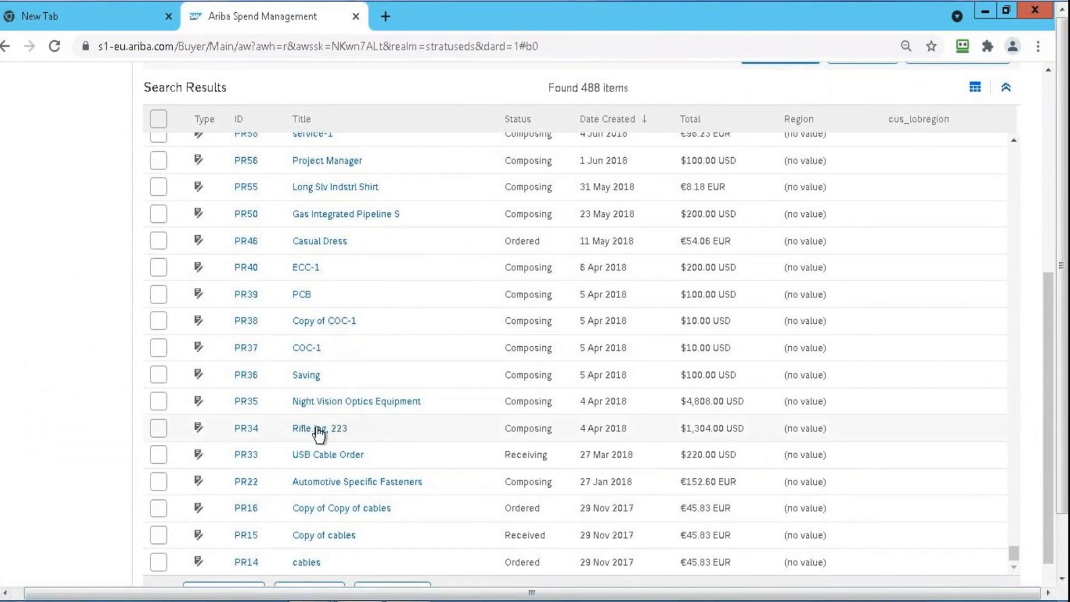
{"action": "left_click", "coordinate": [237, 437]}
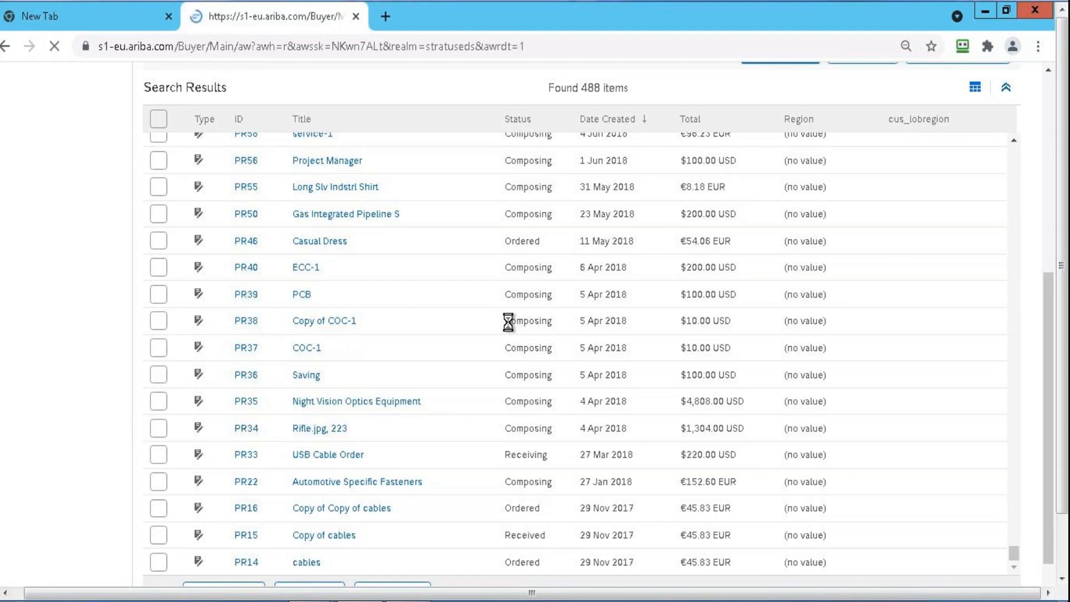
Review the line items of requisition PR34 and copy it as a new requisition
{"action": "left_click_drag", "start_coordinate": [1047, 146], "coordinate": [1054, 410]}
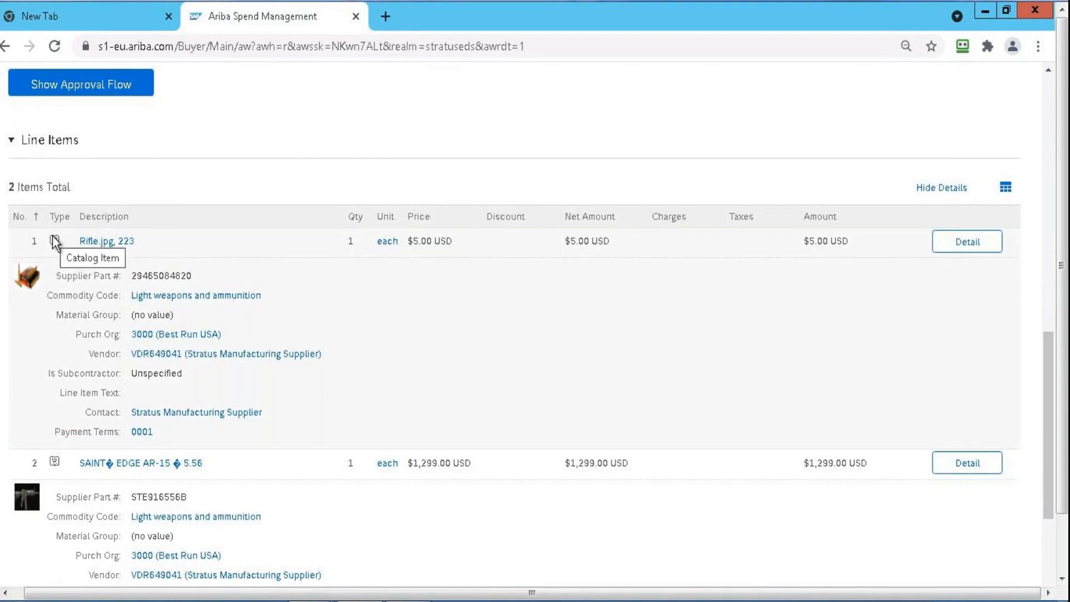
{"action": "left_click_drag", "start_coordinate": [1047, 362], "coordinate": [1038, 120]}
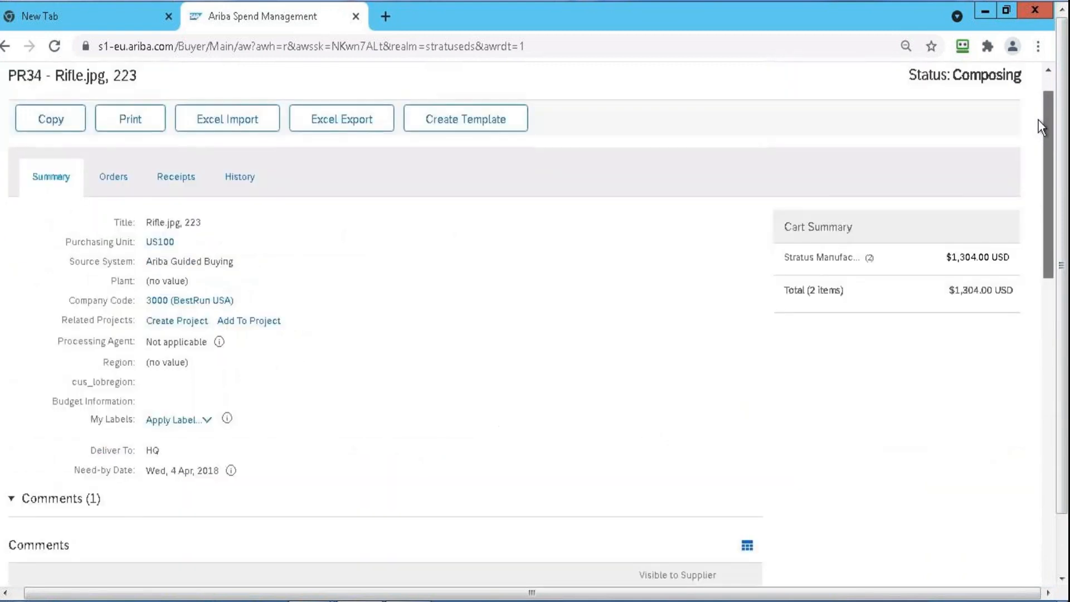
{"action": "left_click", "coordinate": [51, 119]}
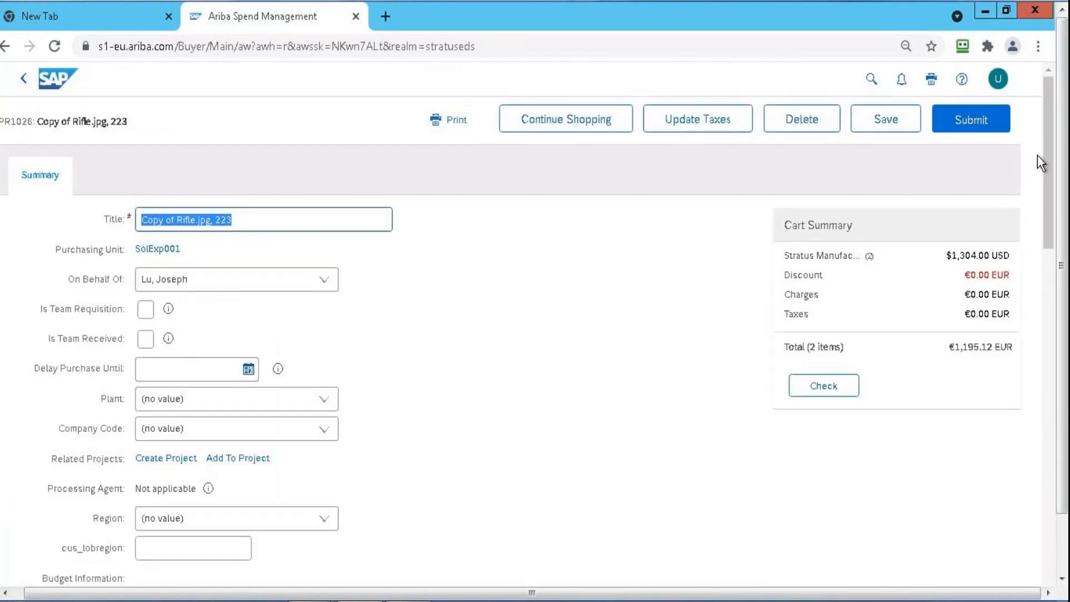
Continue shopping from the copied requisition, hide the catalog search options, and browse the catalog home's suppliers, Spot Buy items and categories
{"action": "left_click", "coordinate": [619, 120]}
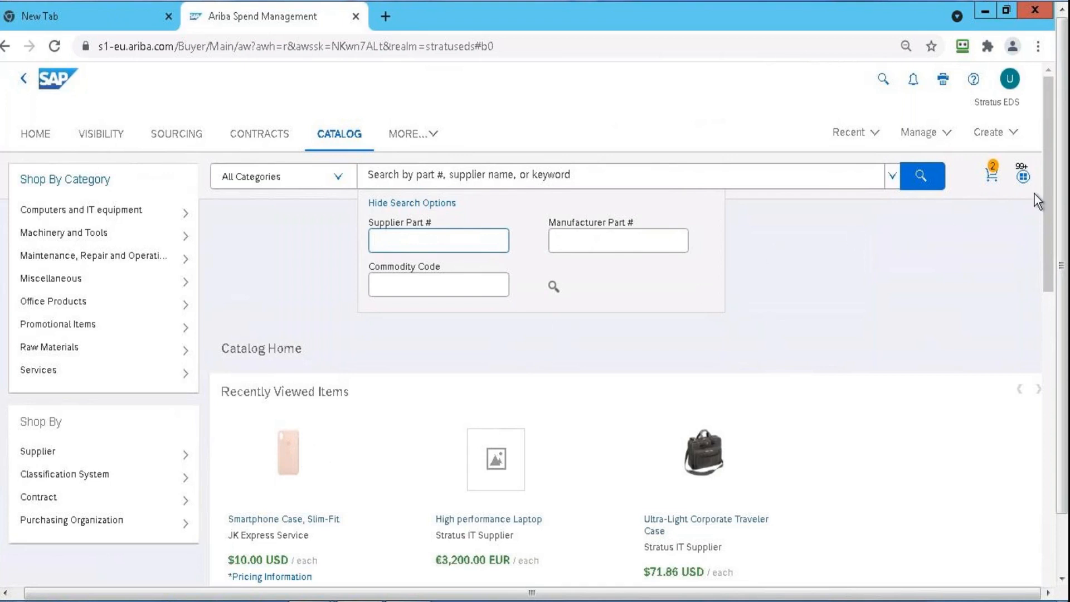
{"action": "left_click_drag", "start_coordinate": [1047, 186], "coordinate": [1055, 346]}
{"action": "scroll", "coordinate": [1055, 346], "scroll_direction": "up", "scroll_amount": 7}
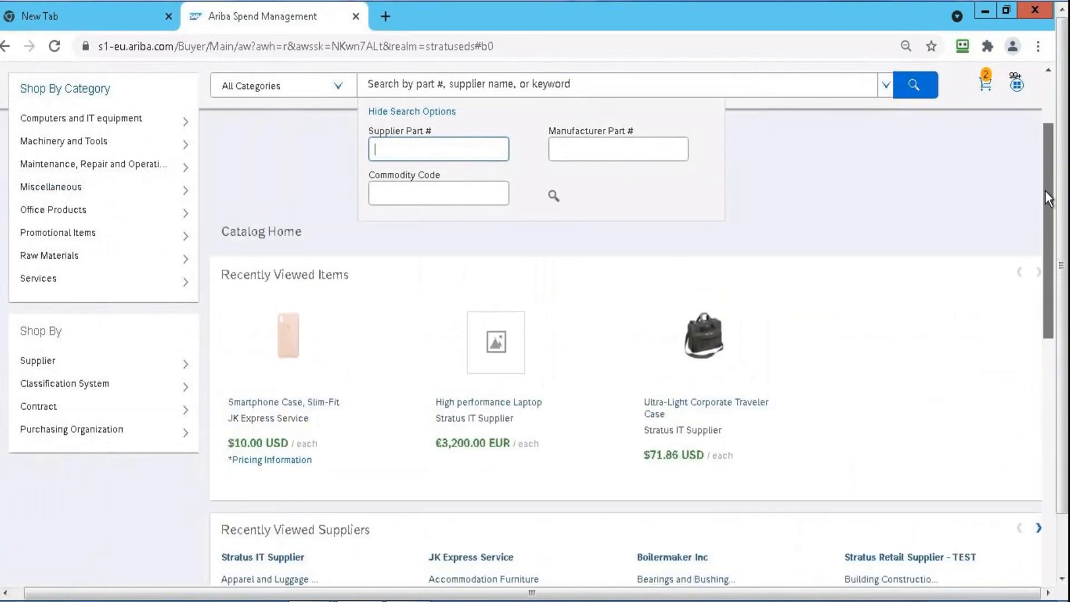
{"action": "left_click_drag", "start_coordinate": [1046, 287], "coordinate": [1021, 66]}
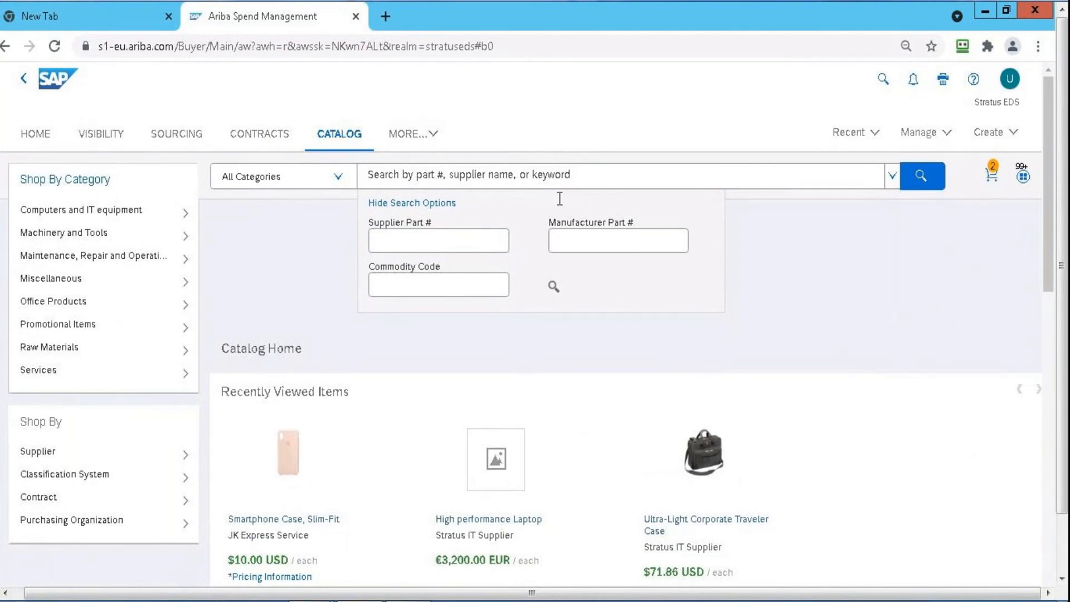
{"action": "left_click", "coordinate": [414, 204]}
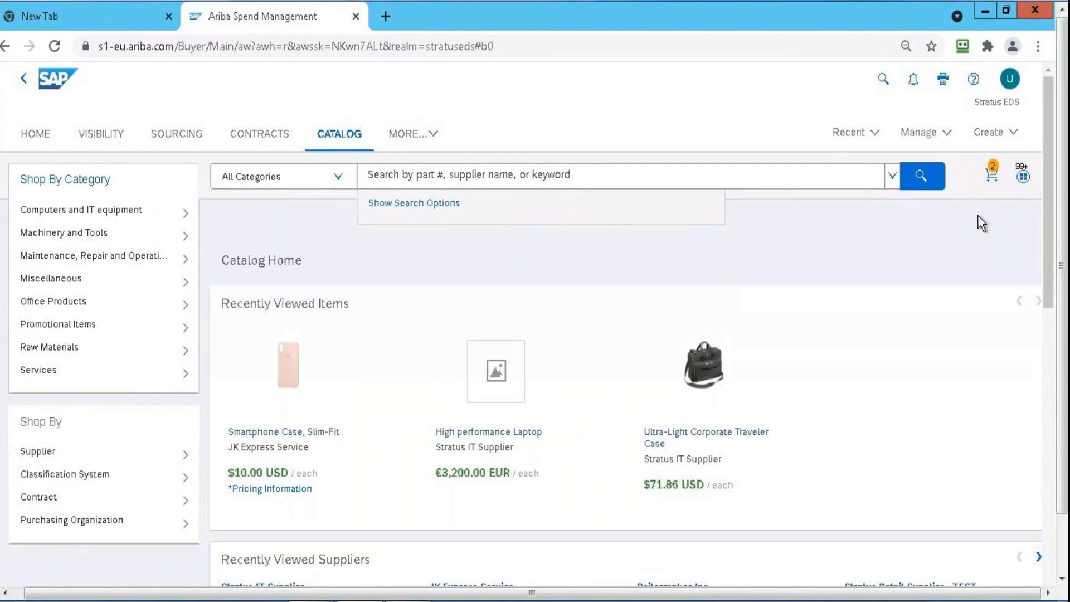
{"action": "mouse_move", "coordinate": [173, 266]}
{"action": "left_click", "coordinate": [1050, 322]}
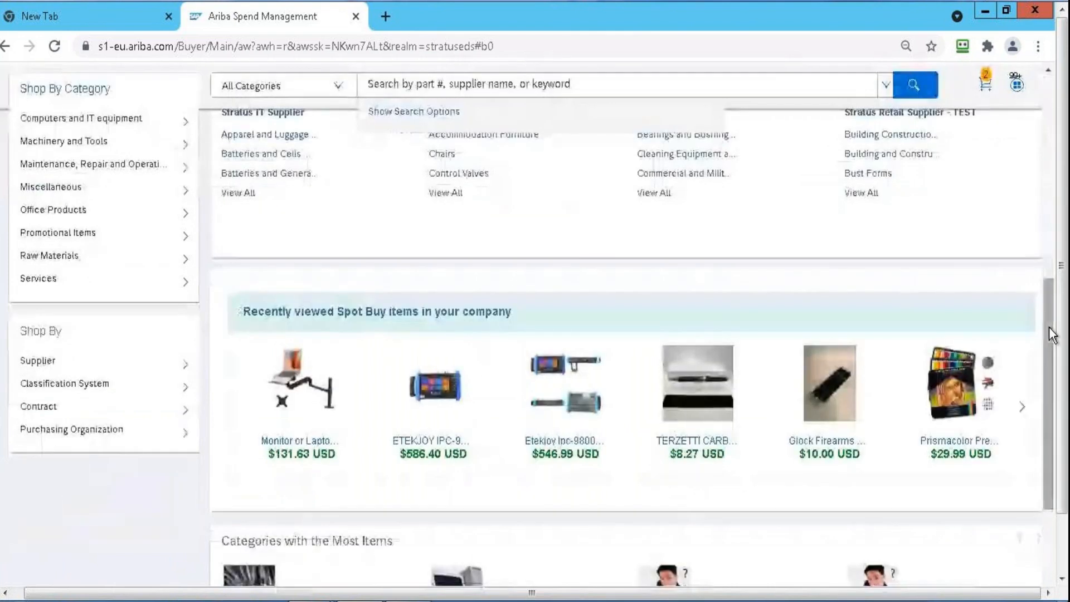
{"action": "left_click_drag", "start_coordinate": [1049, 327], "coordinate": [1050, 408]}
Review the cart of the copied requisition and its line item price, and proceed to checkout
{"action": "left_click", "coordinate": [984, 82]}
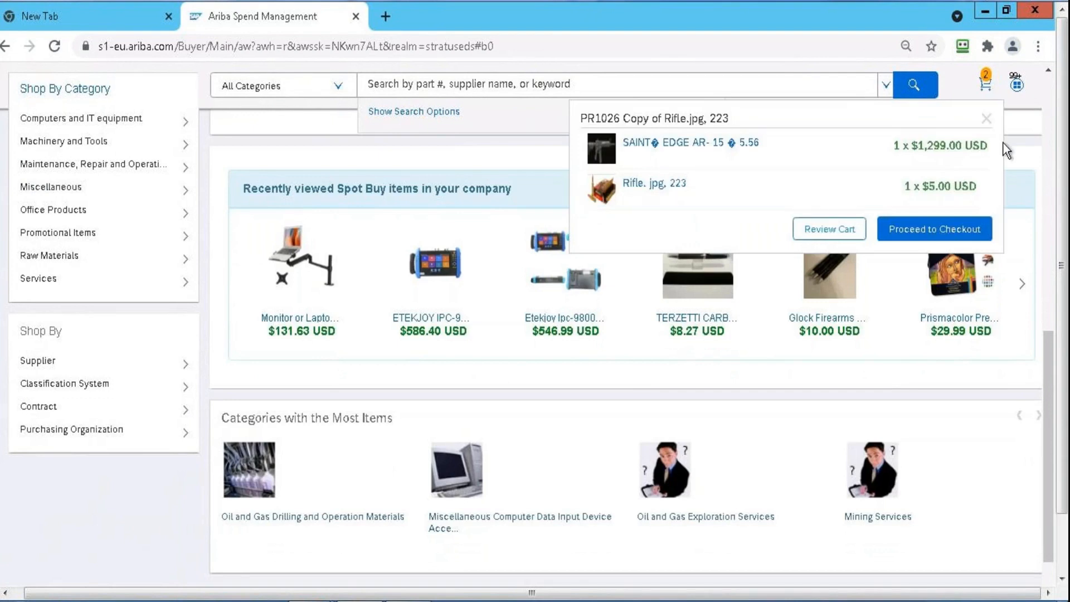
{"action": "left_click", "coordinate": [852, 231]}
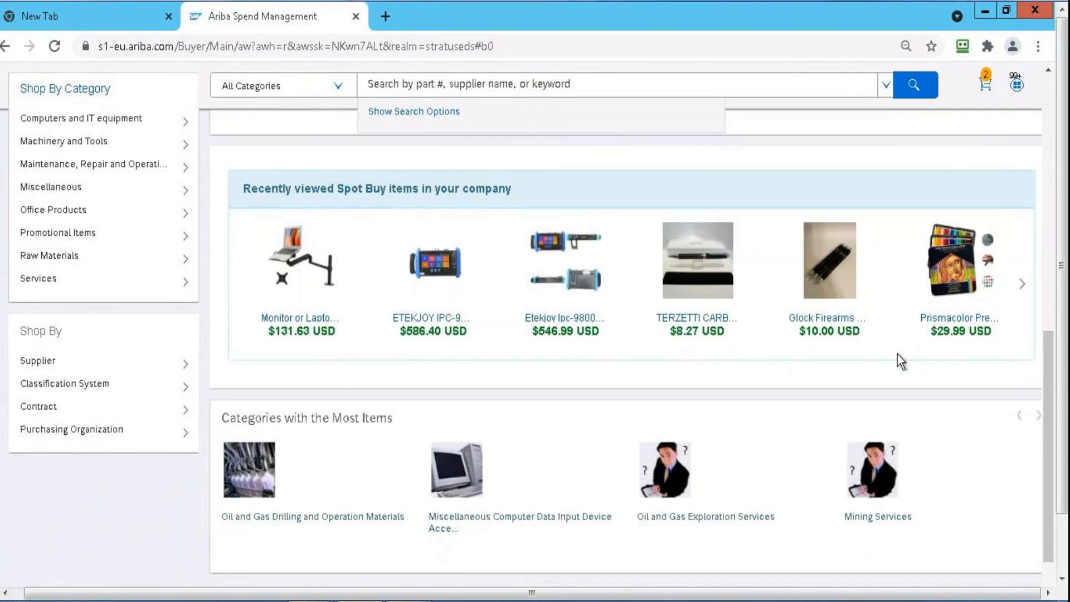
{"action": "left_click", "coordinate": [459, 454]}
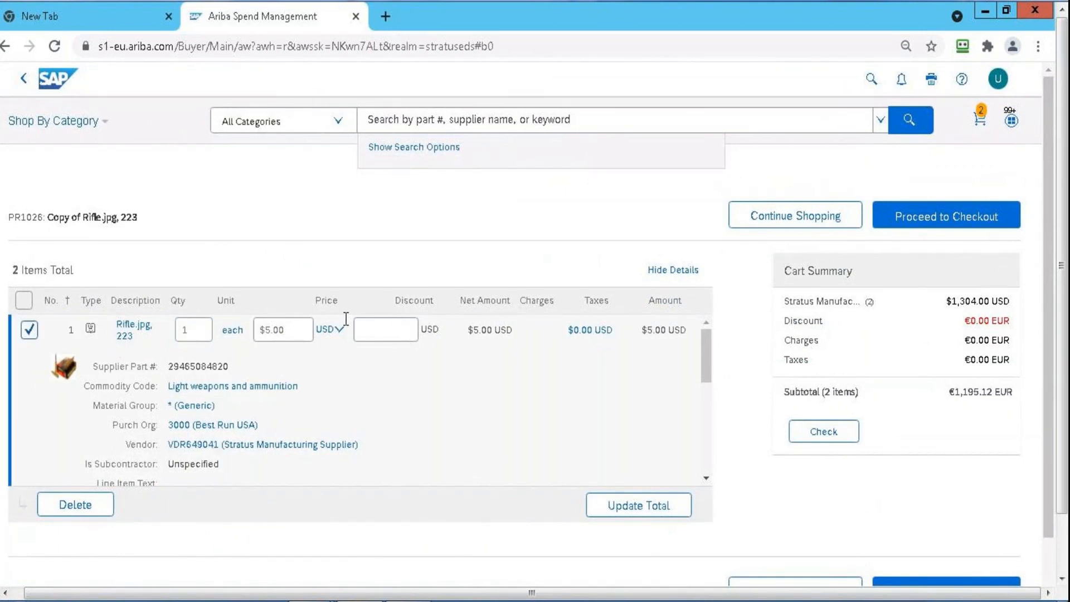
{"action": "left_click", "coordinate": [277, 330]}
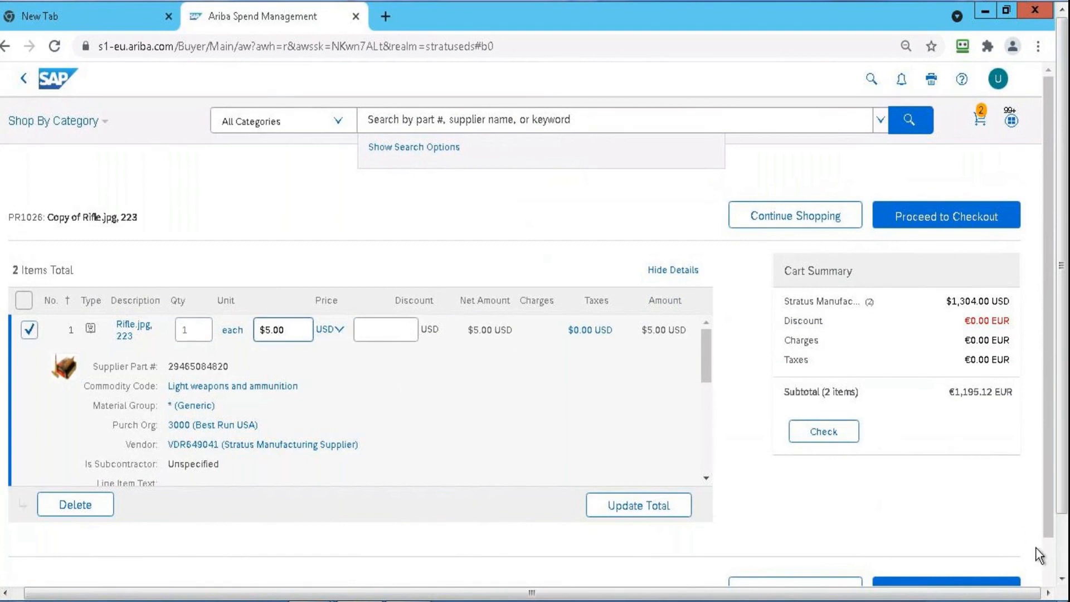
{"action": "scroll", "coordinate": [1038, 554], "scroll_direction": "down", "scroll_amount": 1}
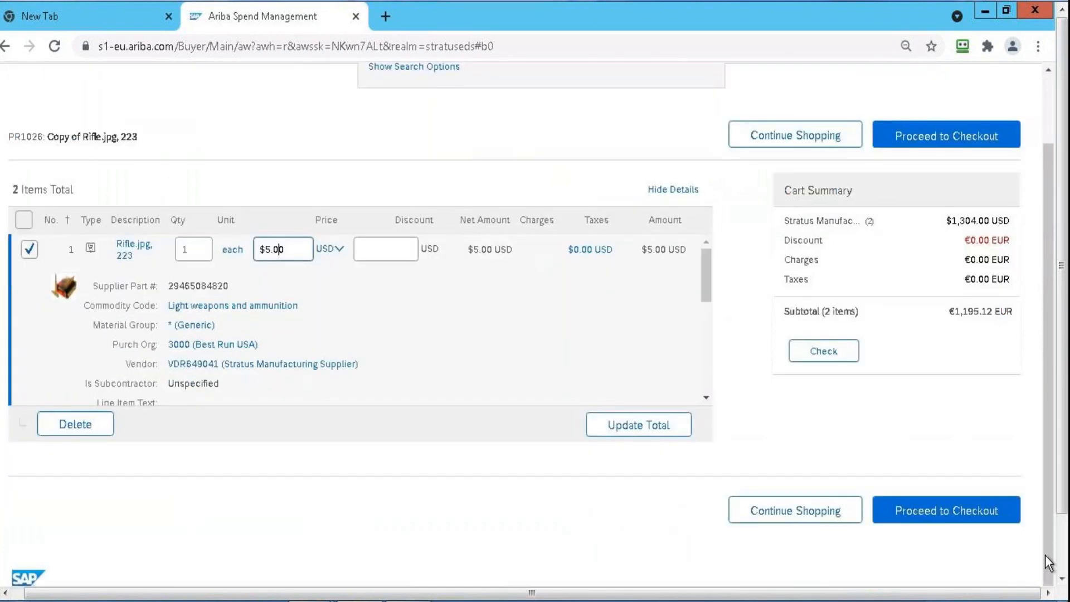
{"action": "left_click", "coordinate": [989, 520]}
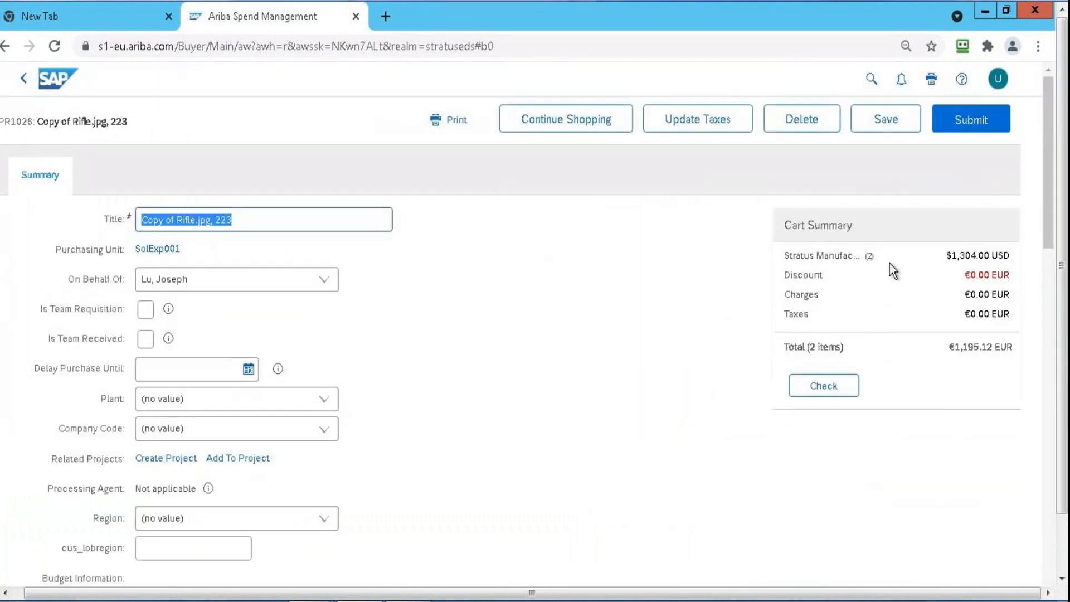
Try to edit line item details on the copied requisition without selecting any line
{"action": "left_click_drag", "start_coordinate": [1055, 109], "coordinate": [1053, 425]}
{"action": "left_click", "coordinate": [96, 501]}
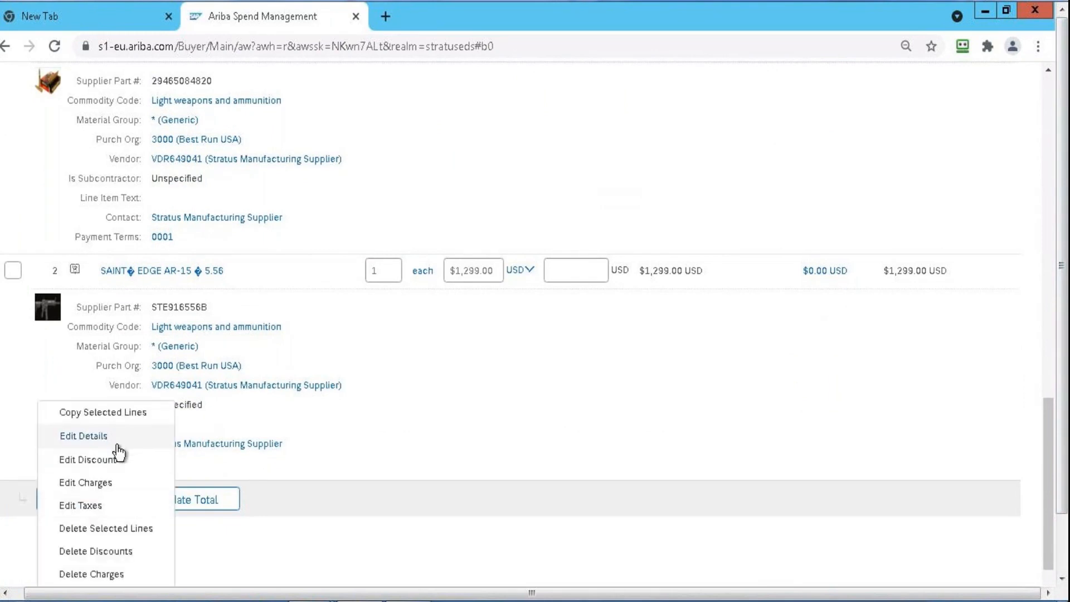
{"action": "left_click", "coordinate": [103, 438]}
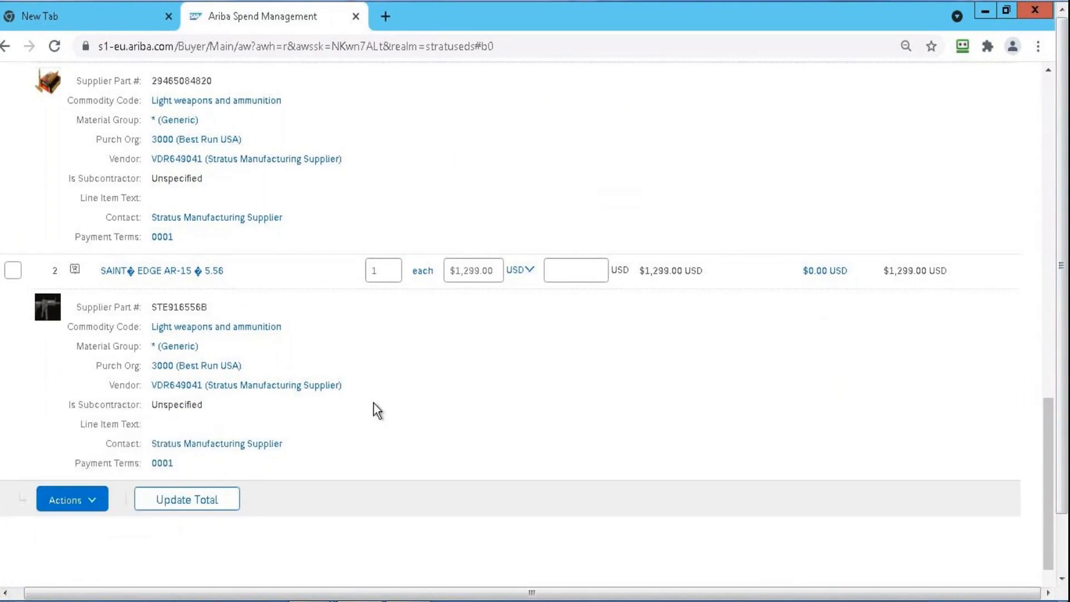
Select line item 2 of the copied requisition, open its details for editing, and review its pricing, vendor and purchasing organization fields
{"action": "left_click_drag", "start_coordinate": [1049, 137], "coordinate": [1047, 474]}
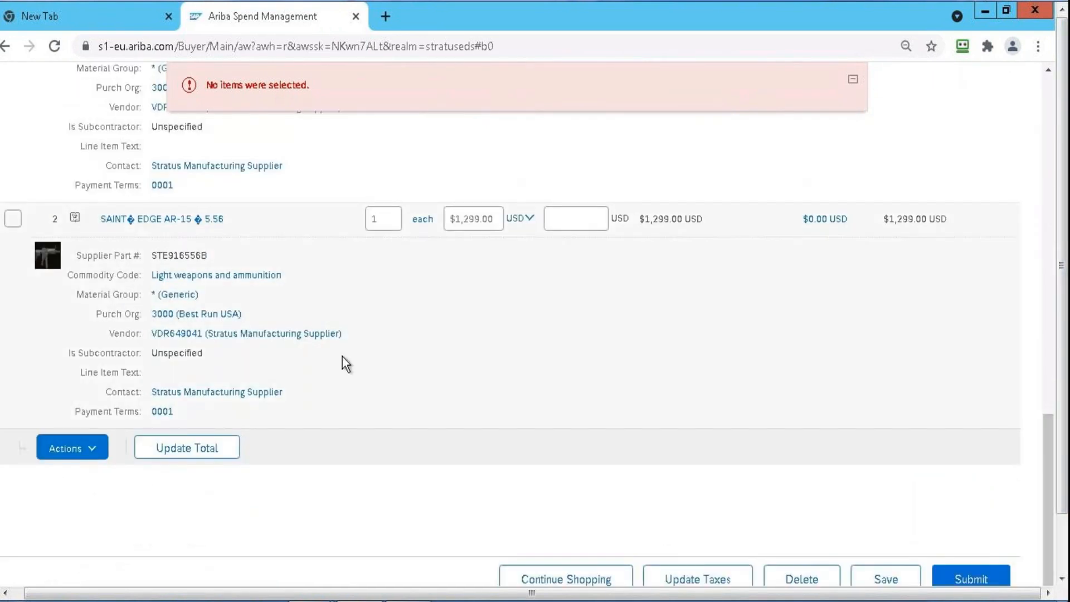
{"action": "left_click", "coordinate": [13, 218]}
{"action": "left_click", "coordinate": [83, 452]}
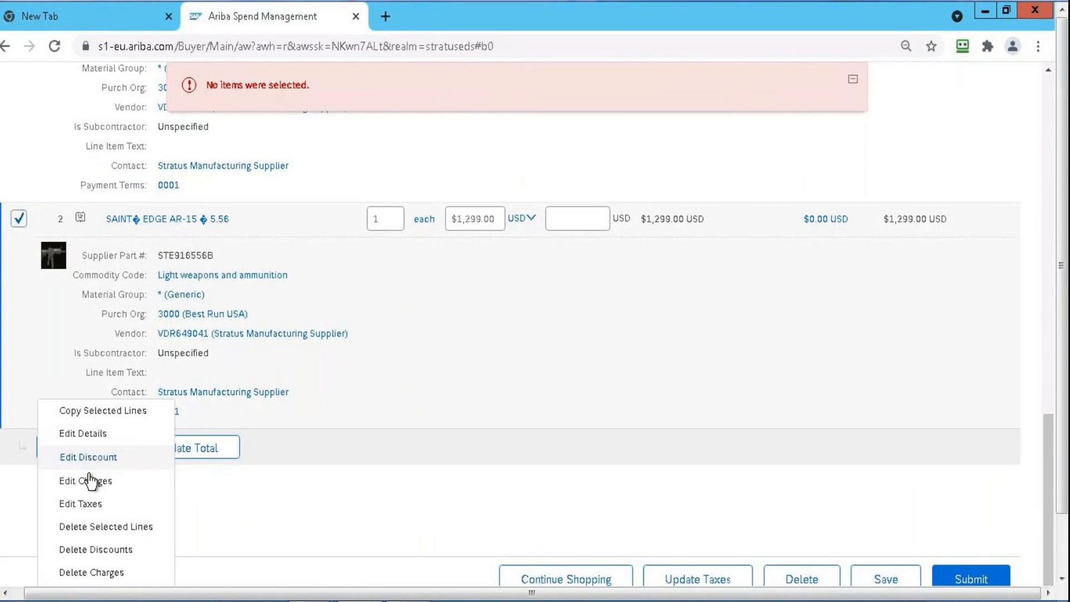
{"action": "left_click", "coordinate": [86, 438]}
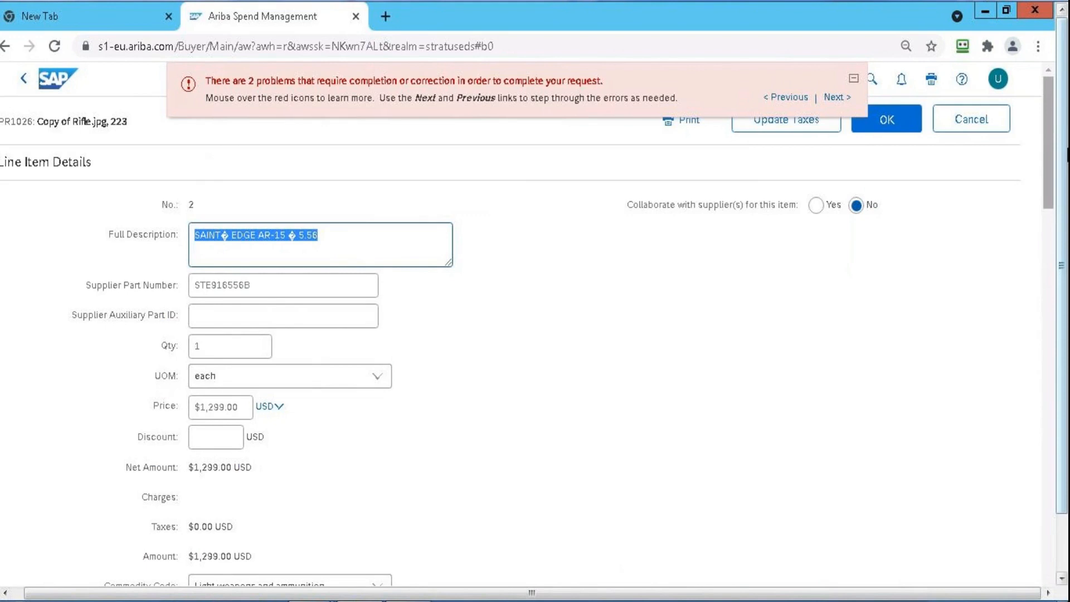
{"action": "scroll", "coordinate": [690, 334], "scroll_direction": "down", "scroll_amount": 3}
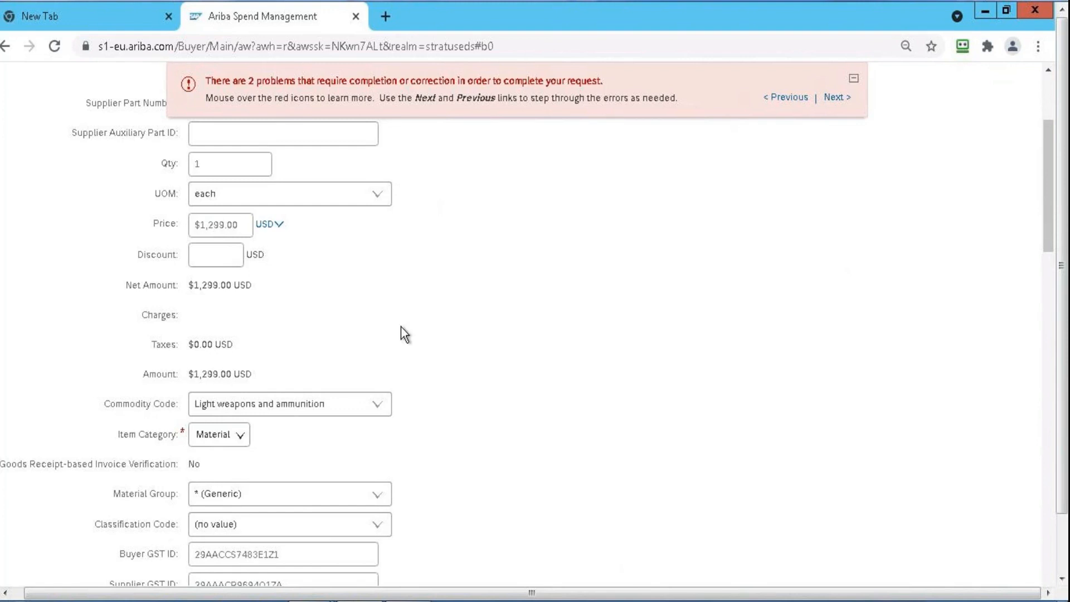
{"action": "left_click", "coordinate": [1050, 106]}
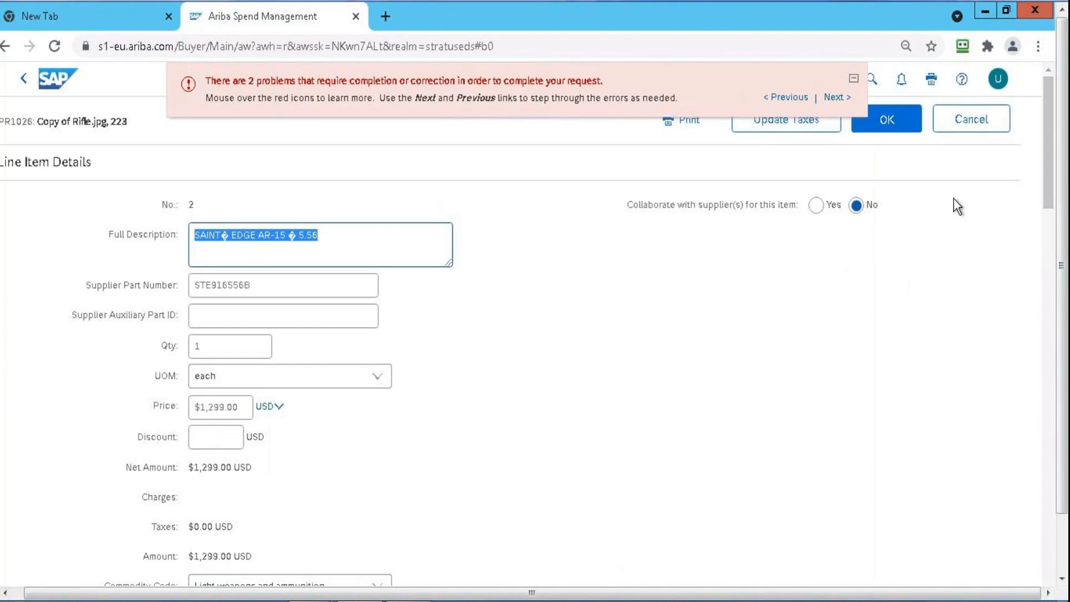
{"action": "left_click", "coordinate": [1044, 213]}
{"action": "scroll", "coordinate": [1044, 212], "scroll_direction": "down", "scroll_amount": 15}
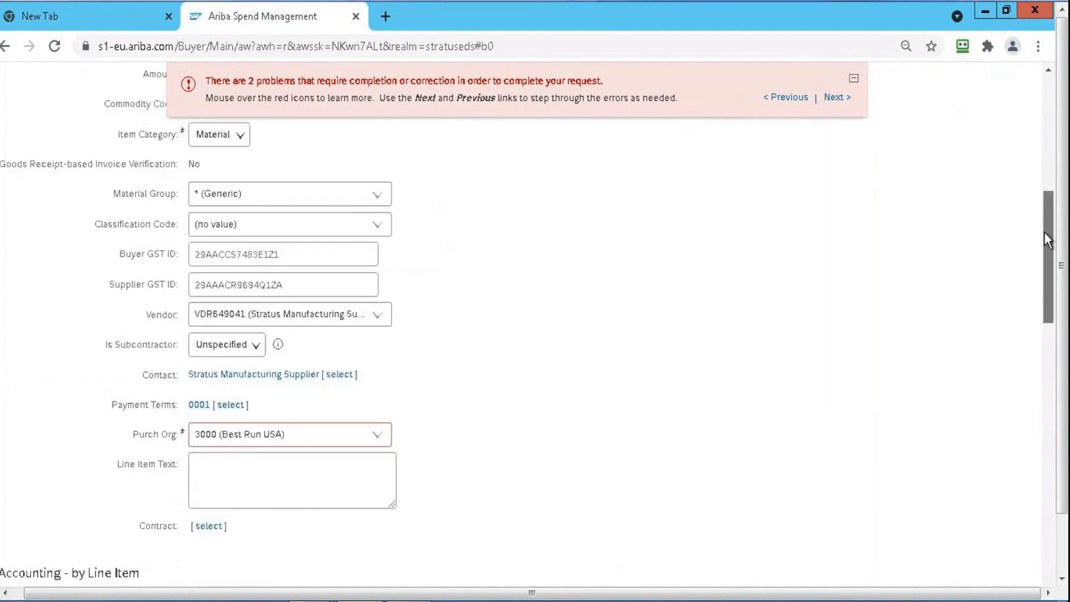
{"action": "left_click_drag", "start_coordinate": [1047, 354], "coordinate": [1037, 68]}
Cancel editing the line item details and save the copied requisition
{"action": "left_click", "coordinate": [991, 129]}
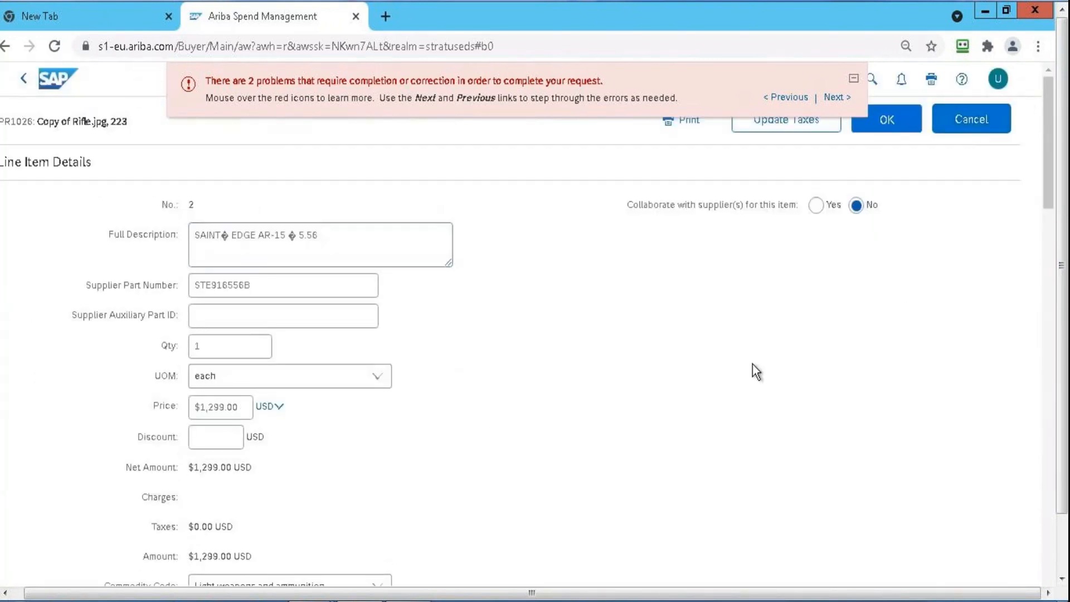
{"action": "left_click", "coordinate": [979, 128]}
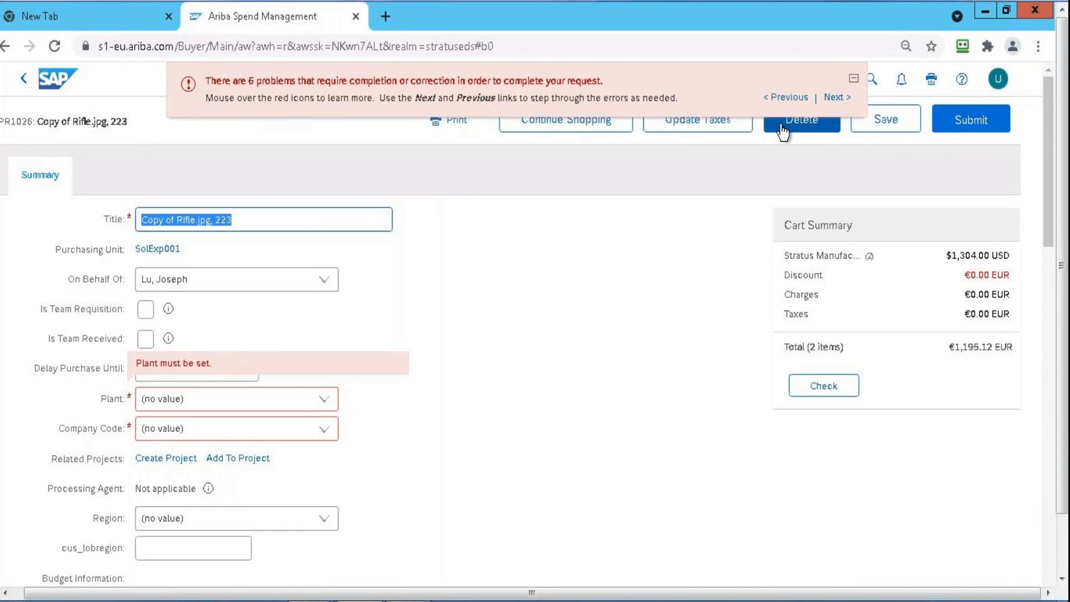
{"action": "left_click", "coordinate": [864, 119]}
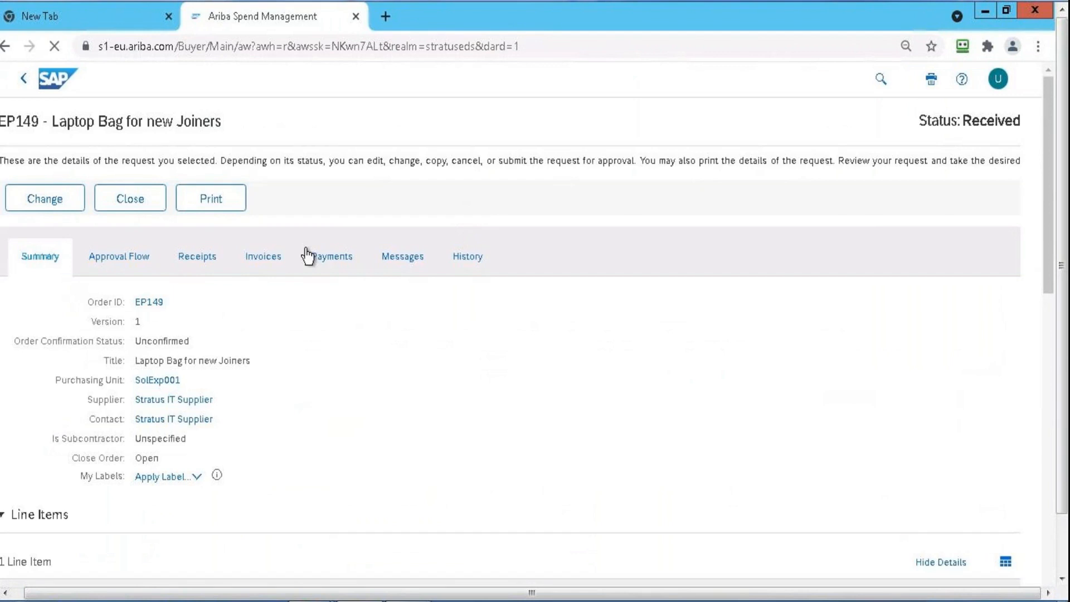
Check the receipts and invoices of order EP149 and open invoice INVInv-supplier-226-226
{"action": "left_click", "coordinate": [204, 260]}
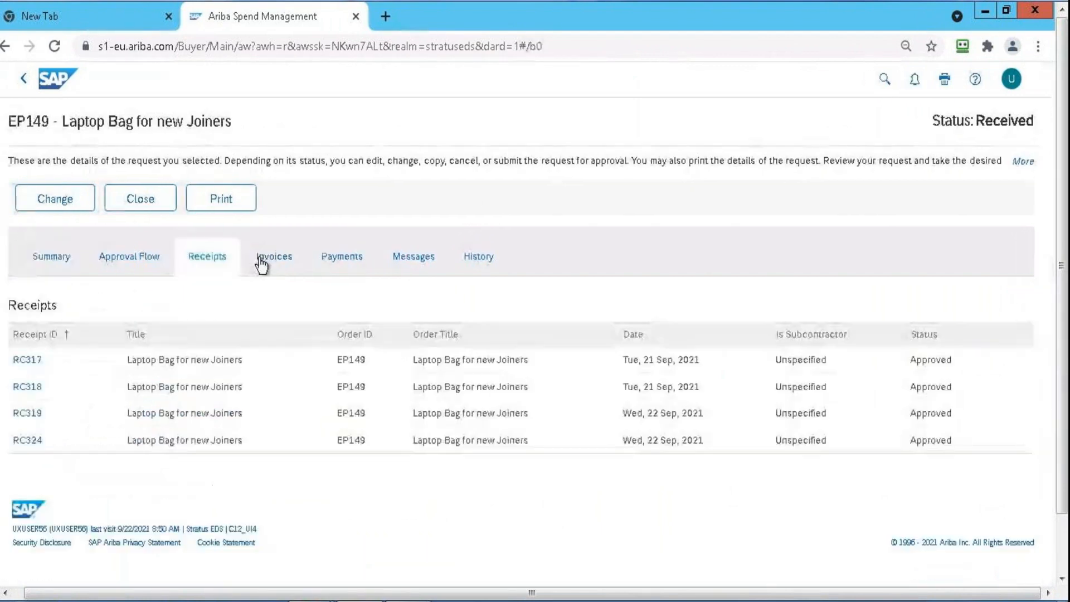
{"action": "left_click", "coordinate": [258, 264]}
{"action": "left_click", "coordinate": [77, 390]}
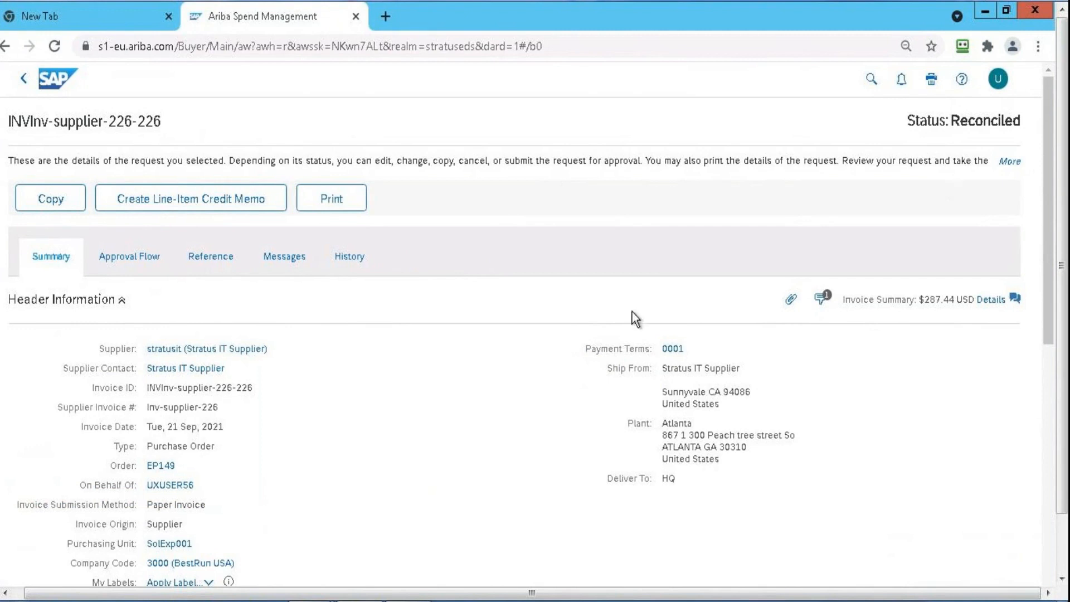
Open reconciliation IRInv-supplier-226-226 from the invoice's references and review all of its exceptions
{"action": "left_click", "coordinate": [223, 261]}
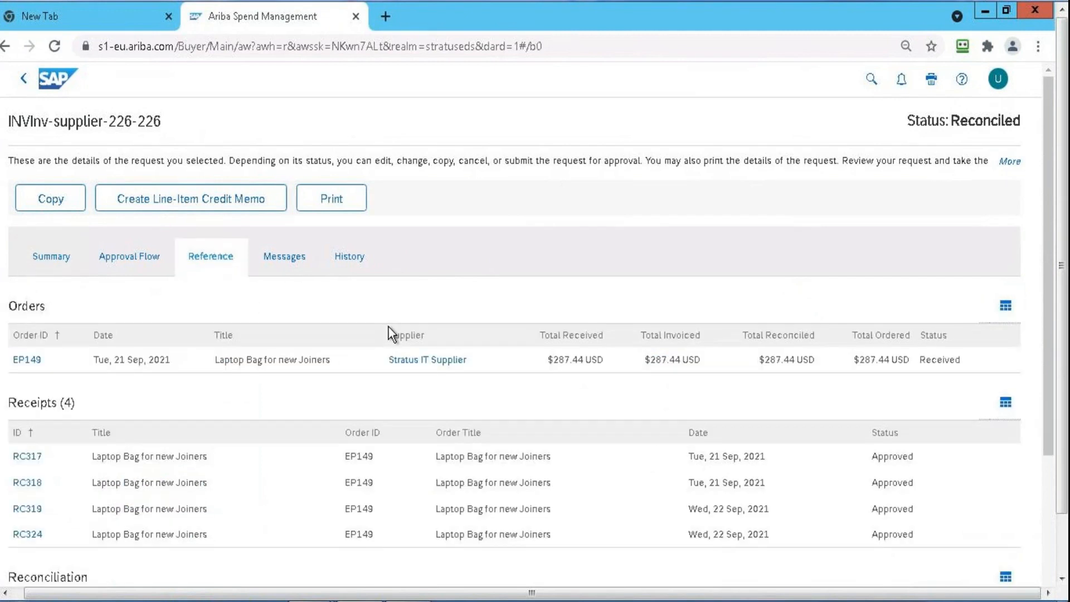
{"action": "left_click_drag", "start_coordinate": [1049, 159], "coordinate": [1054, 325]}
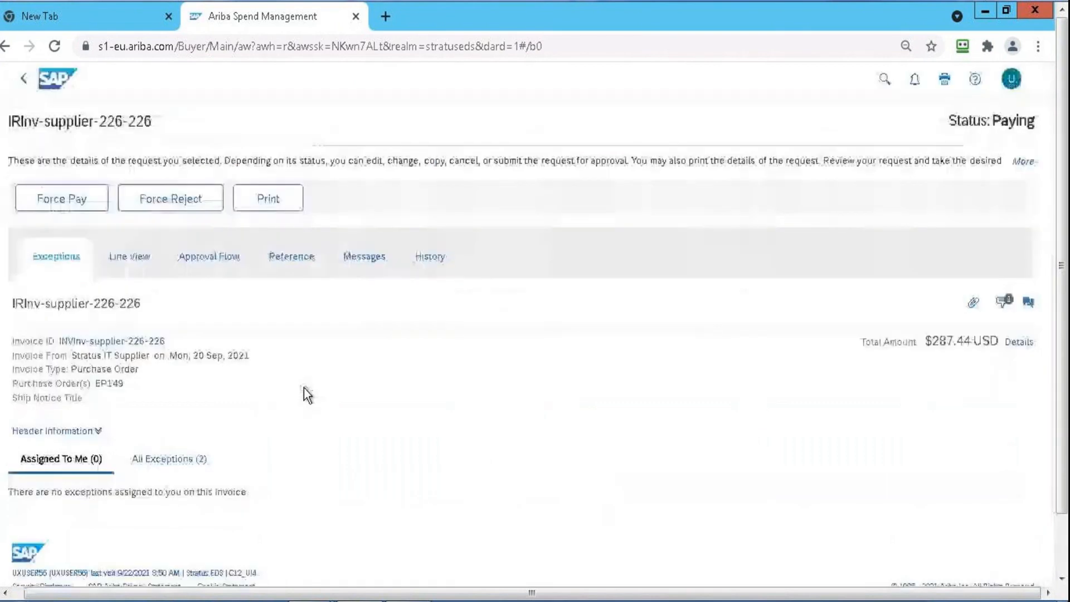
{"action": "left_click", "coordinate": [221, 461]}
{"action": "left_click_drag", "start_coordinate": [1046, 196], "coordinate": [1047, 425]}
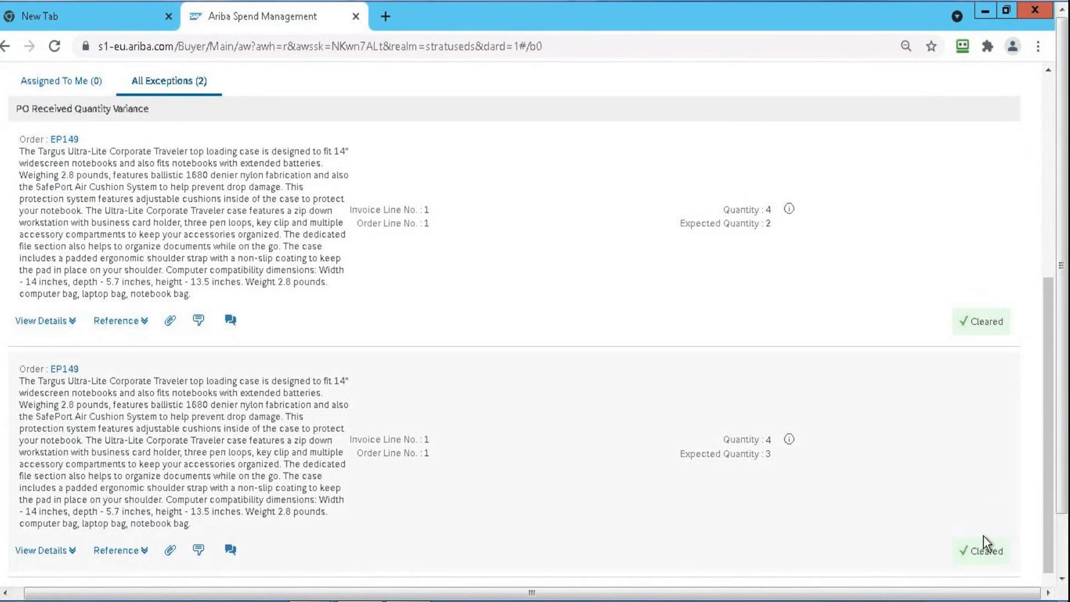
{"action": "left_click_drag", "start_coordinate": [1046, 329], "coordinate": [891, 392]}
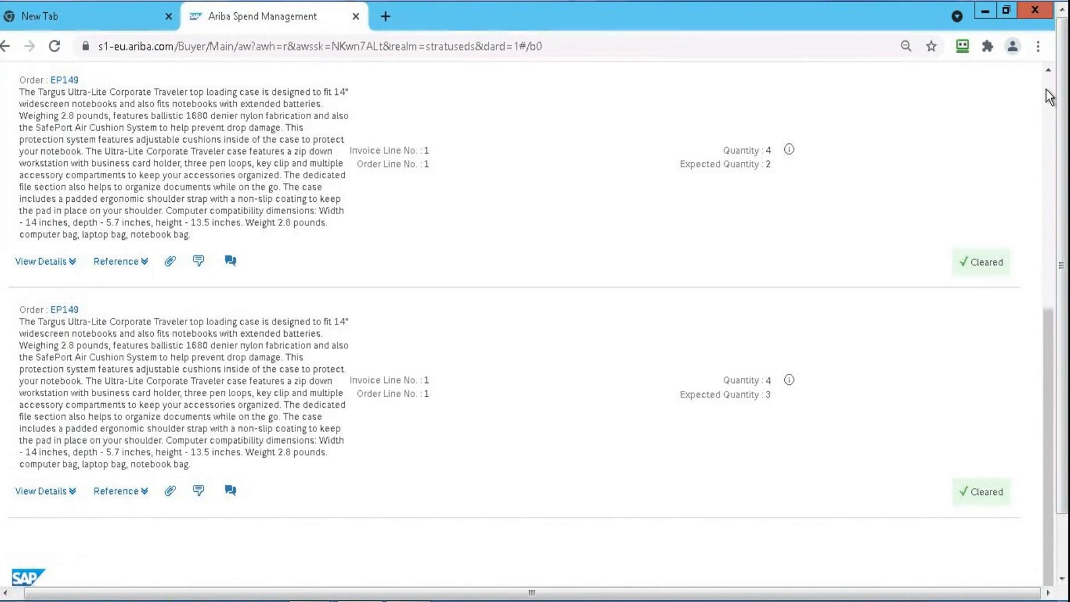
{"action": "scroll", "coordinate": [959, 146], "scroll_direction": "up", "scroll_amount": 8}
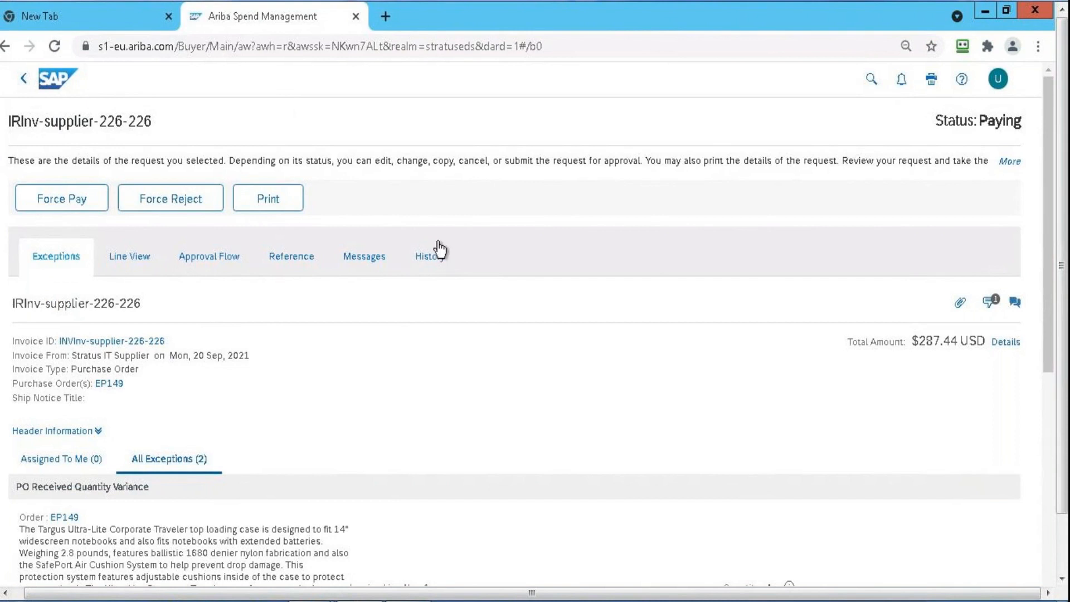
View the reconciliation's history, return to the invoice, and examine its referenced order, receipts, reconciliation and payment request
{"action": "left_click", "coordinate": [434, 260]}
{"action": "left_click", "coordinate": [22, 82]}
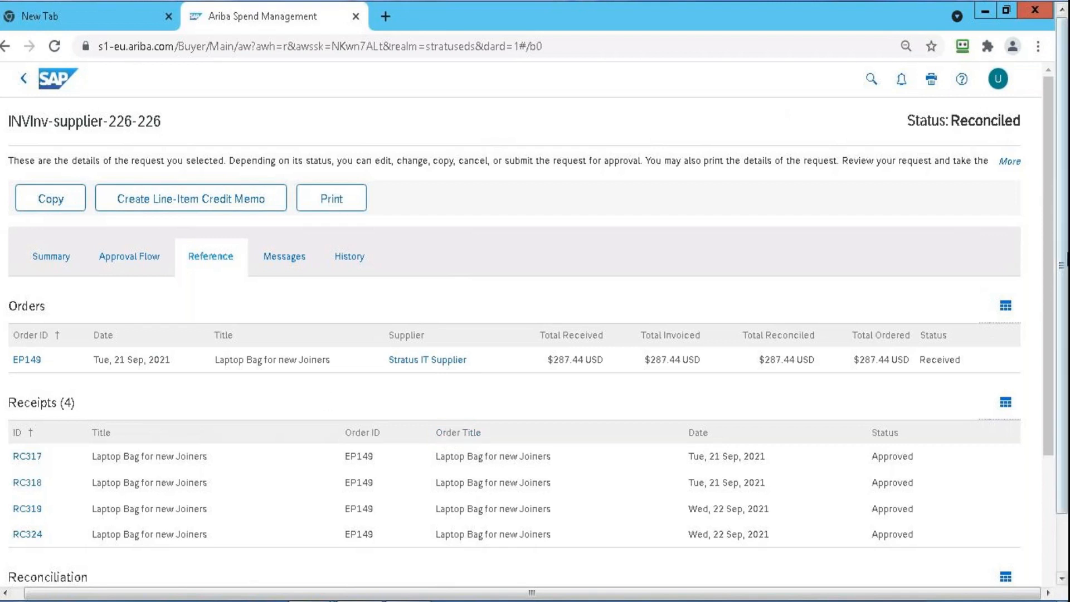
{"action": "left_click_drag", "start_coordinate": [1049, 153], "coordinate": [1055, 255]}
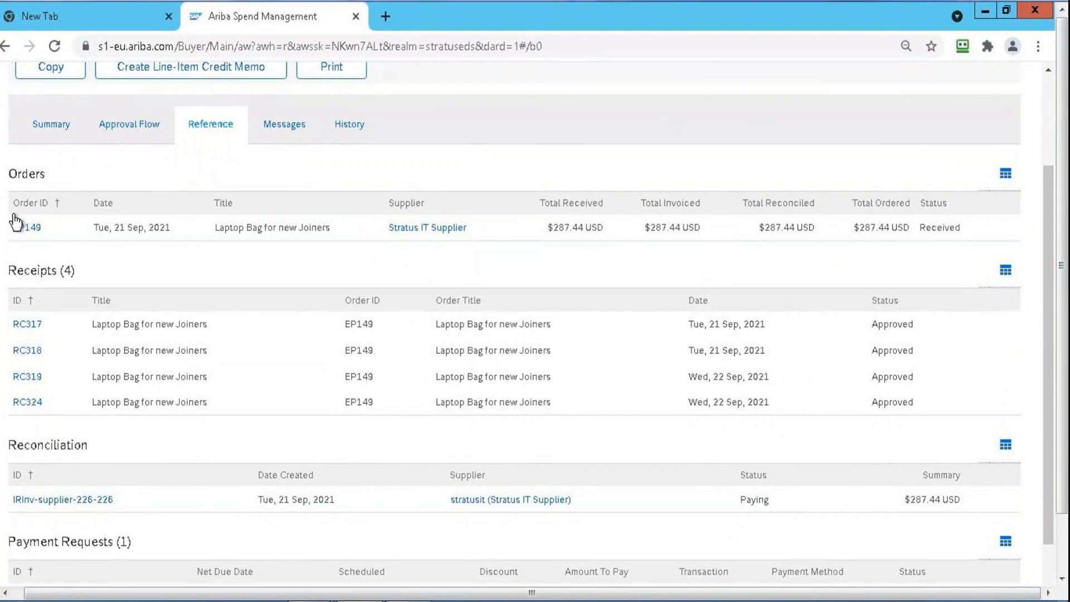
{"action": "left_click", "coordinate": [1048, 109]}
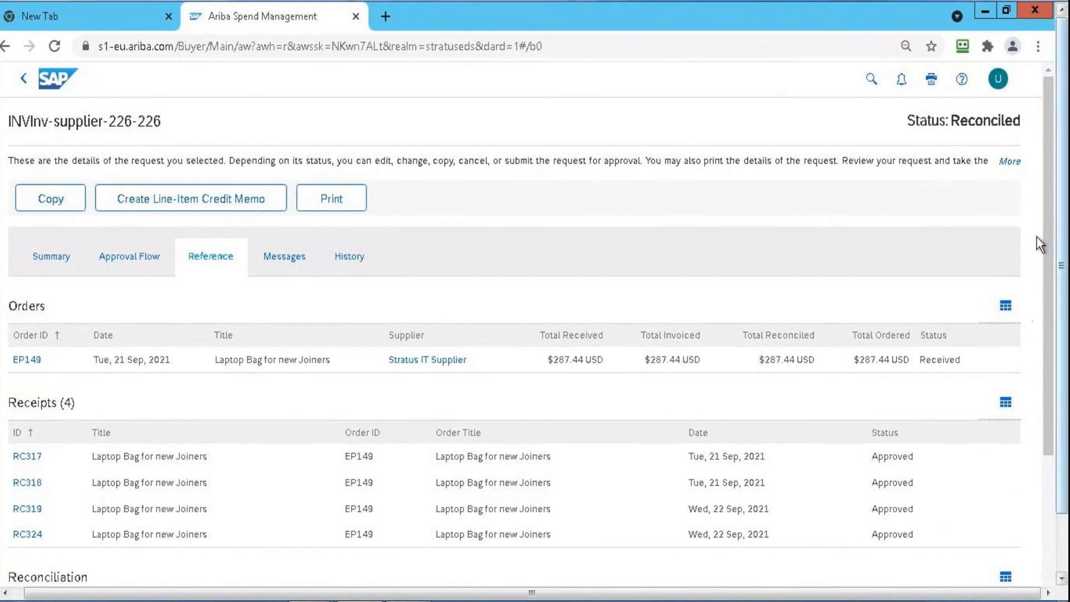
{"action": "left_click_drag", "start_coordinate": [1046, 225], "coordinate": [1046, 359]}
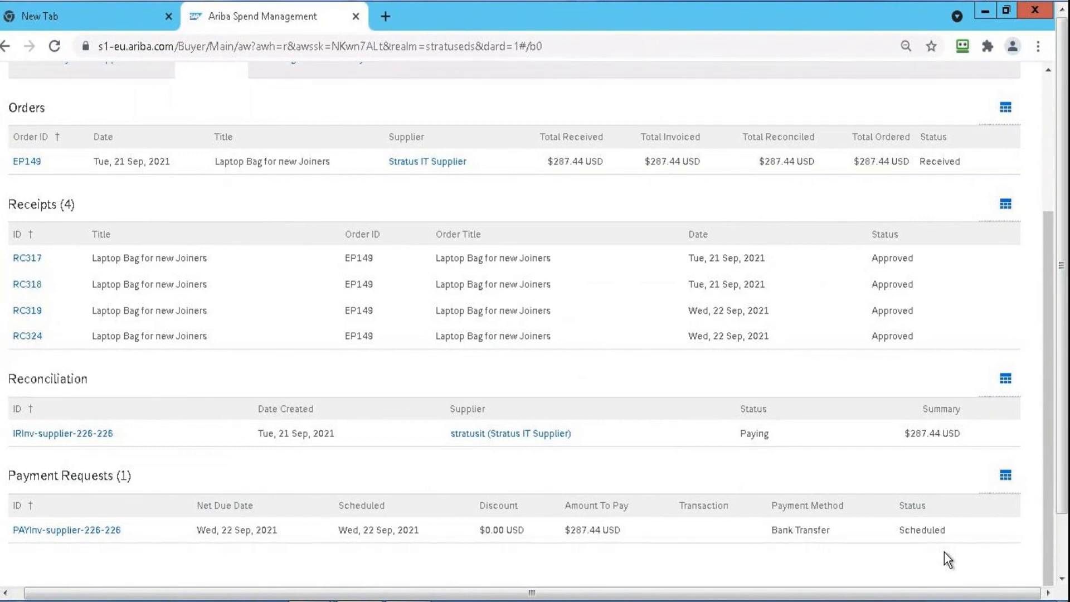
Reopen reconciliation IRInv-supplier-226-226 to view all exceptions, and return to the invoice's references
{"action": "left_click", "coordinate": [106, 436]}
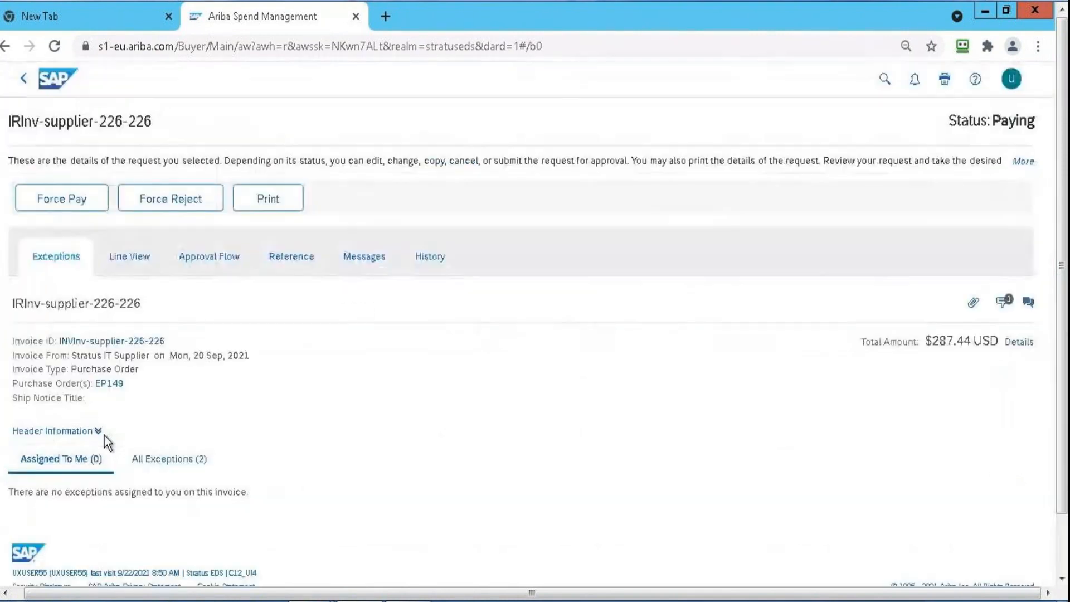
{"action": "left_click", "coordinate": [206, 471]}
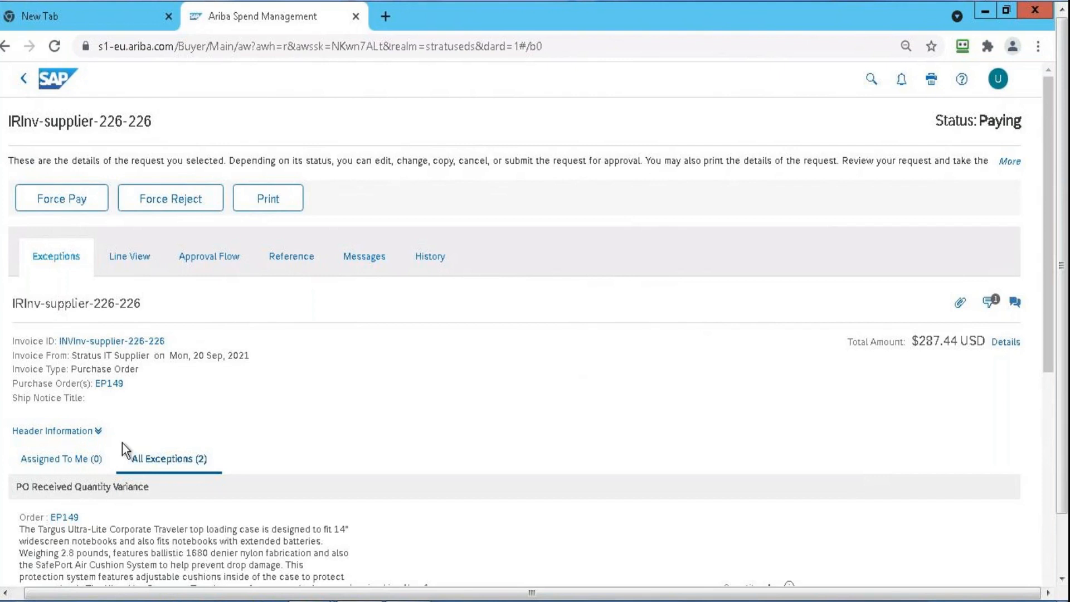
{"action": "left_click", "coordinate": [22, 76]}
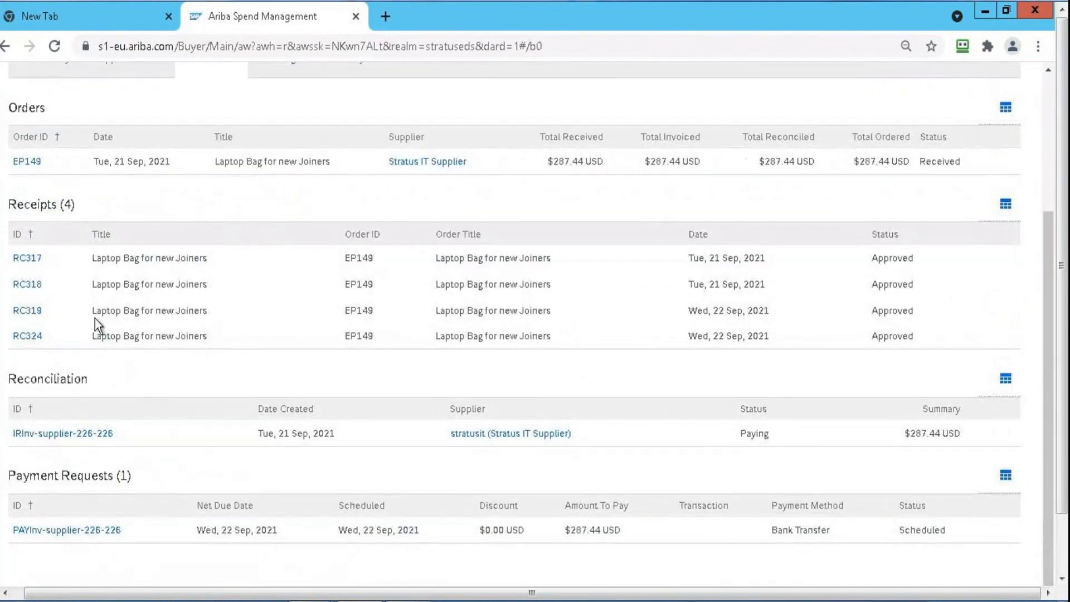
{"action": "scroll", "coordinate": [186, 288], "scroll_direction": "up", "scroll_amount": 4}
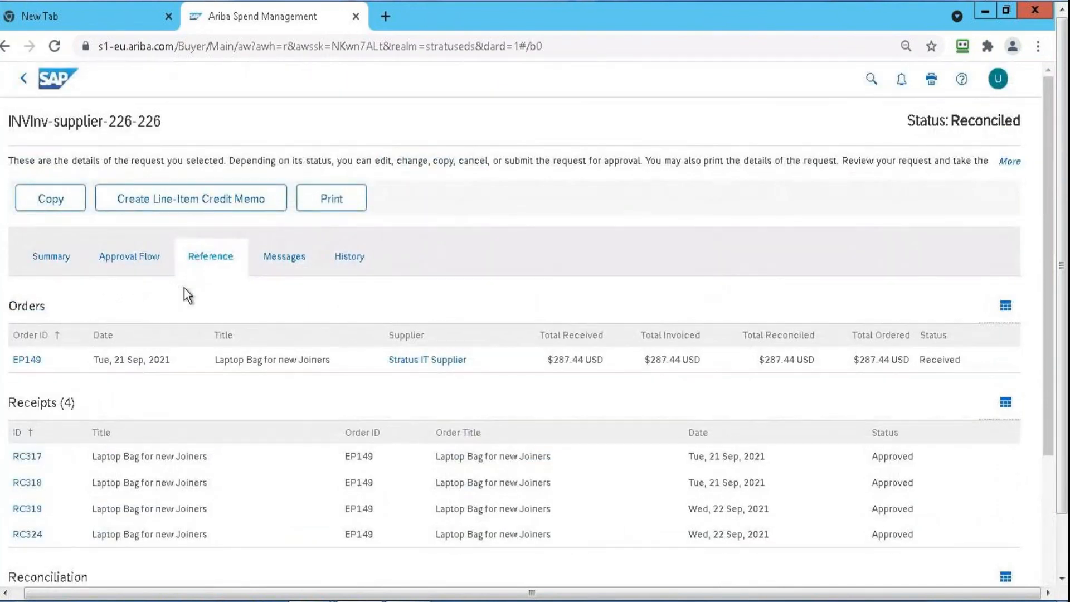
View the invoice's summary and return to its references to examine the documents down to the payment request
{"action": "left_click", "coordinate": [48, 259]}
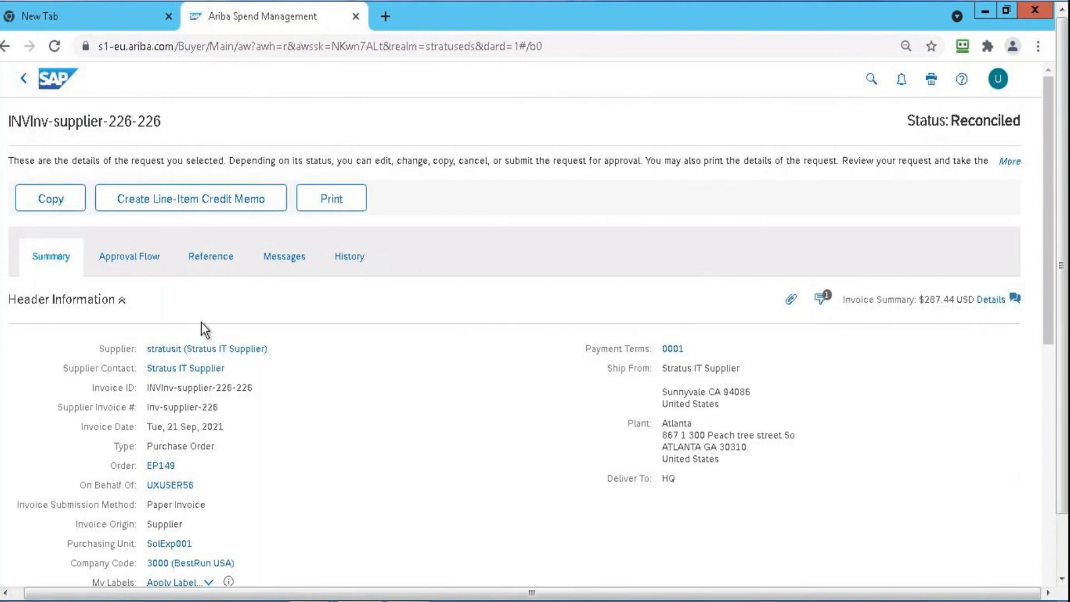
{"action": "left_click", "coordinate": [202, 268]}
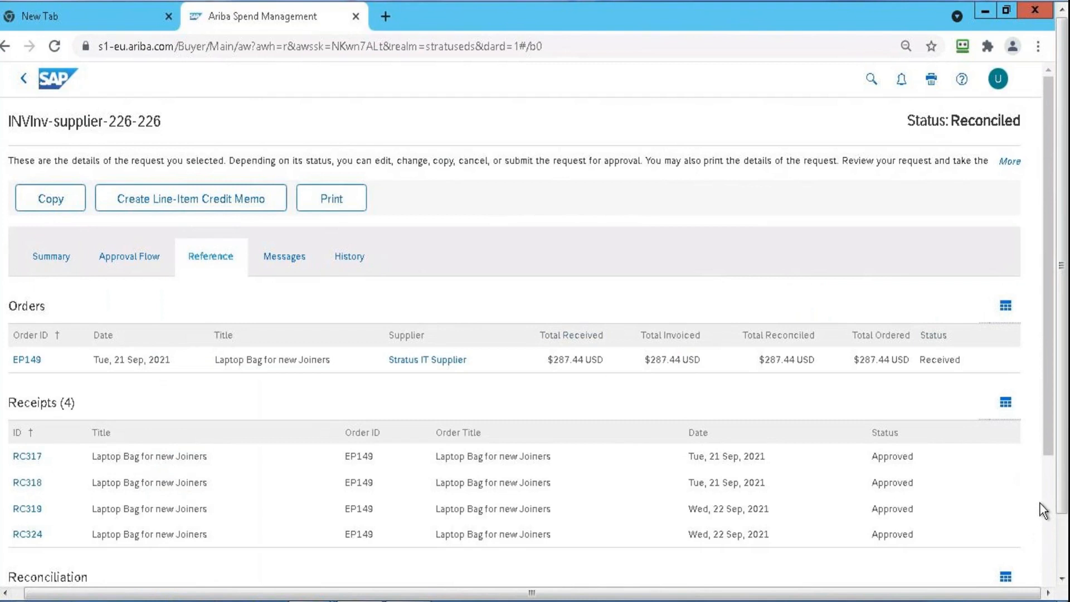
{"action": "scroll", "coordinate": [1045, 482], "scroll_direction": "down", "scroll_amount": 4}
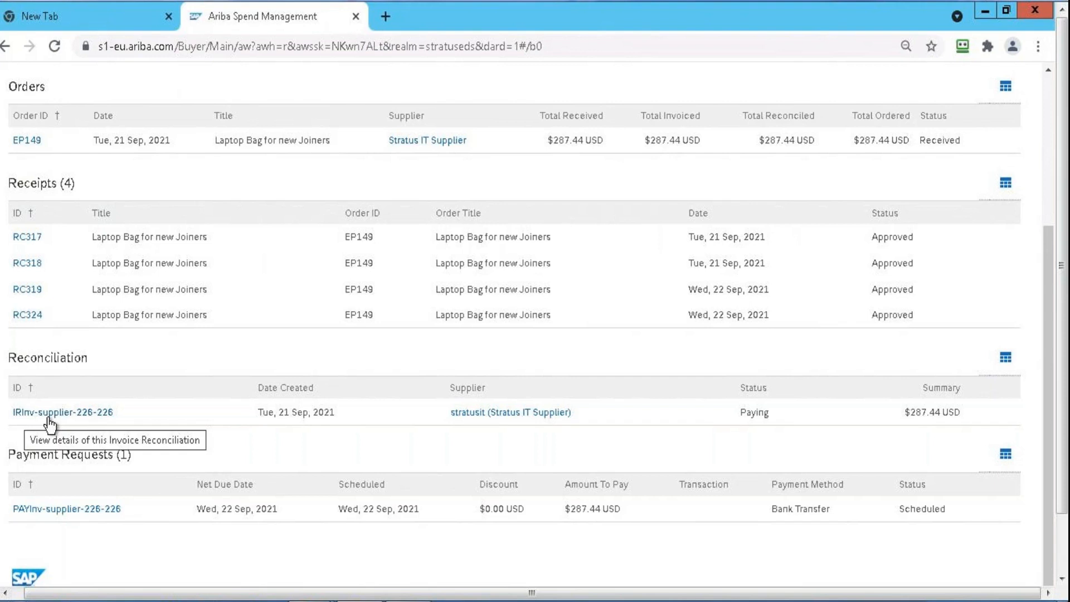
Switch to the SAP ARIBA presentation in PowerPoint and highlight the "PR-PO-GR-Invoice-Invoice Reconciliation – ok to pay" bullet under Procure to Pay
{"action": "left_click", "coordinate": [356, 598]}
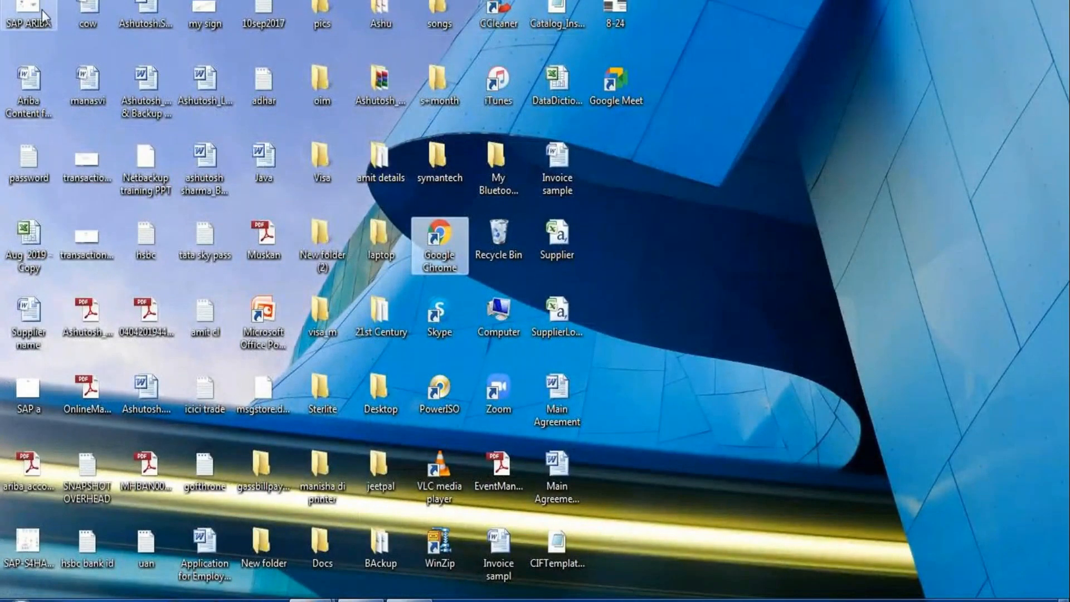
{"action": "double_click", "coordinate": [28, 16]}
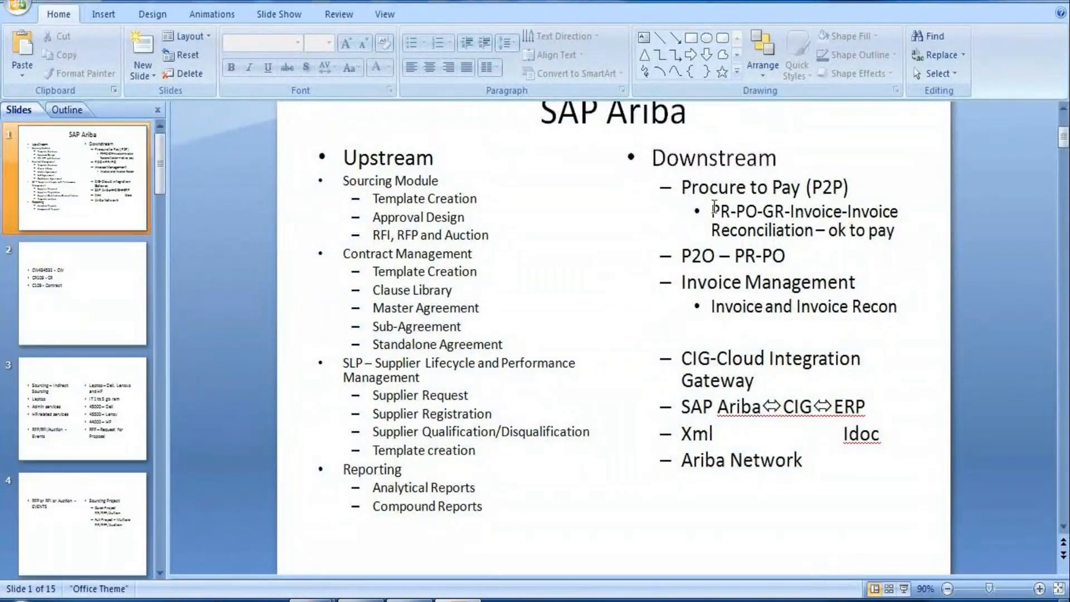
{"action": "left_click_drag", "start_coordinate": [714, 210], "coordinate": [851, 212]}
{"action": "left_click", "coordinate": [851, 212]}
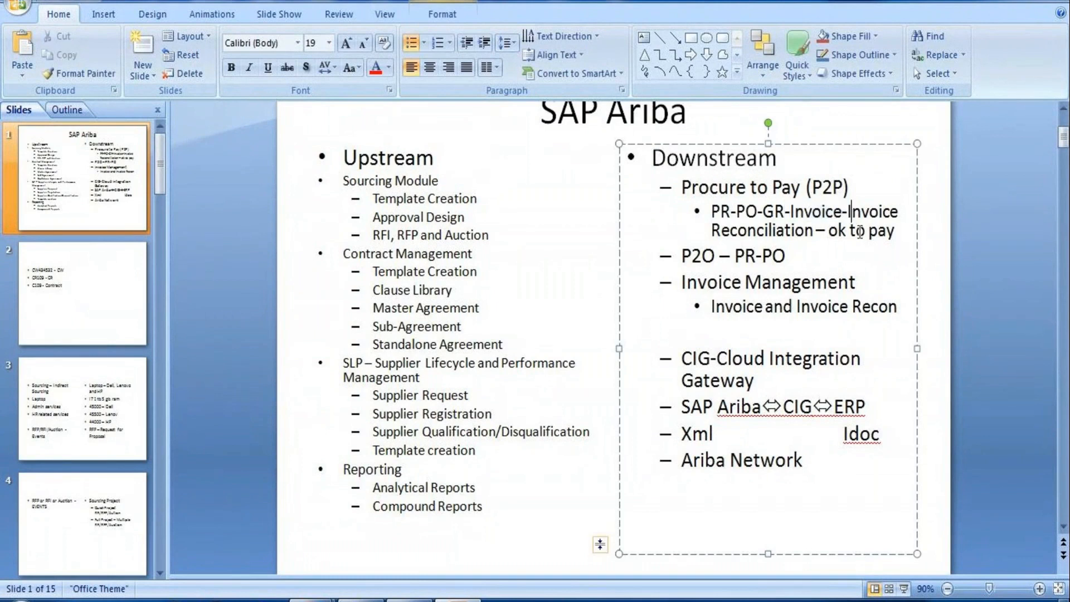
{"action": "triple_click", "coordinate": [882, 230]}
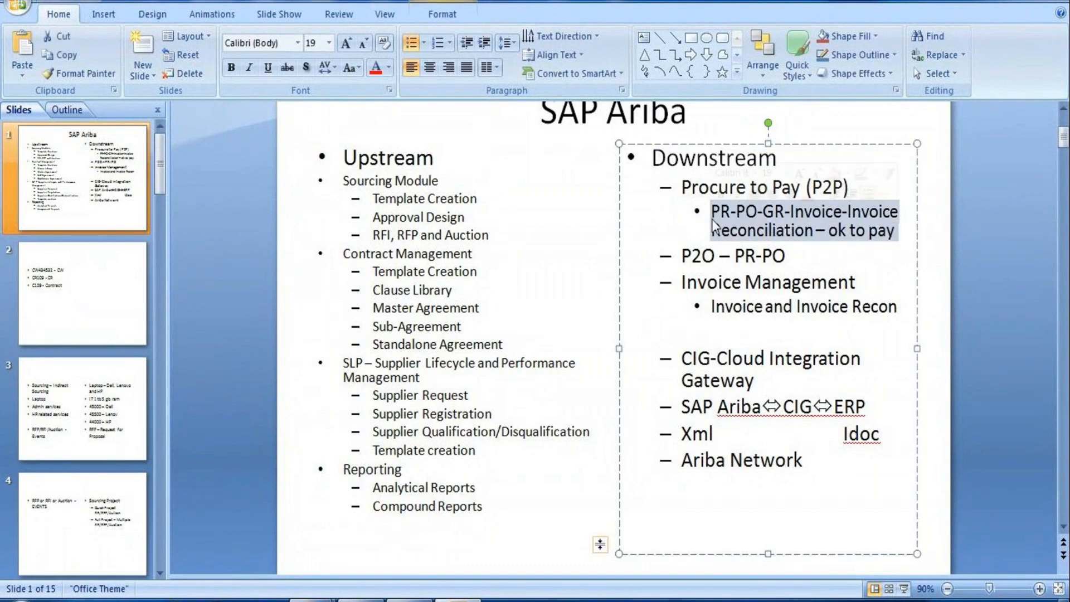
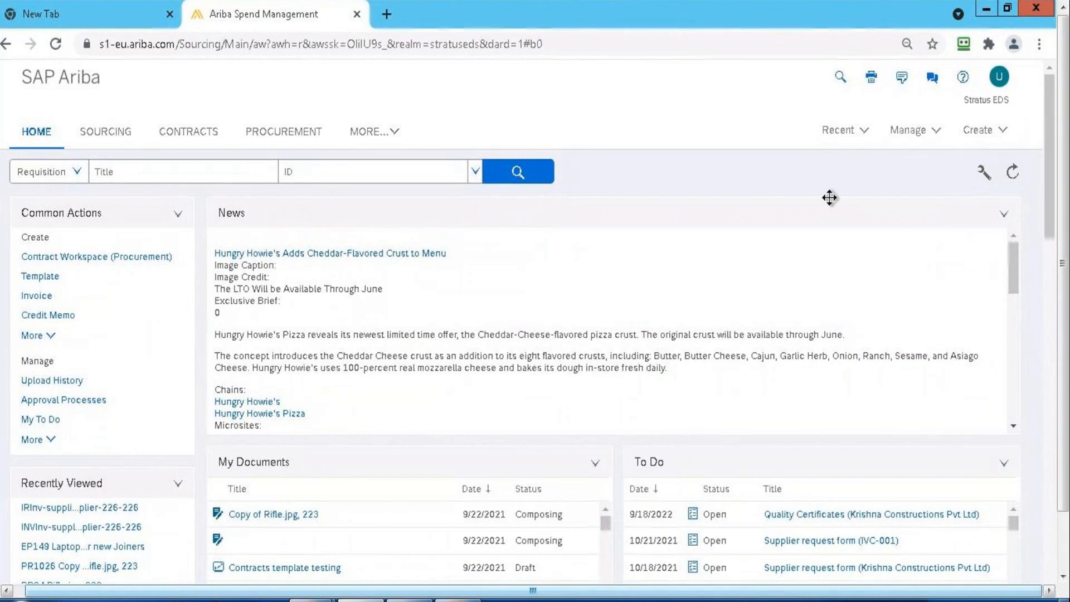
Open Invoice Exception Types under Core Administration's Procure-to-Pay Manager and list all active exception types
{"action": "left_click", "coordinate": [935, 137]}
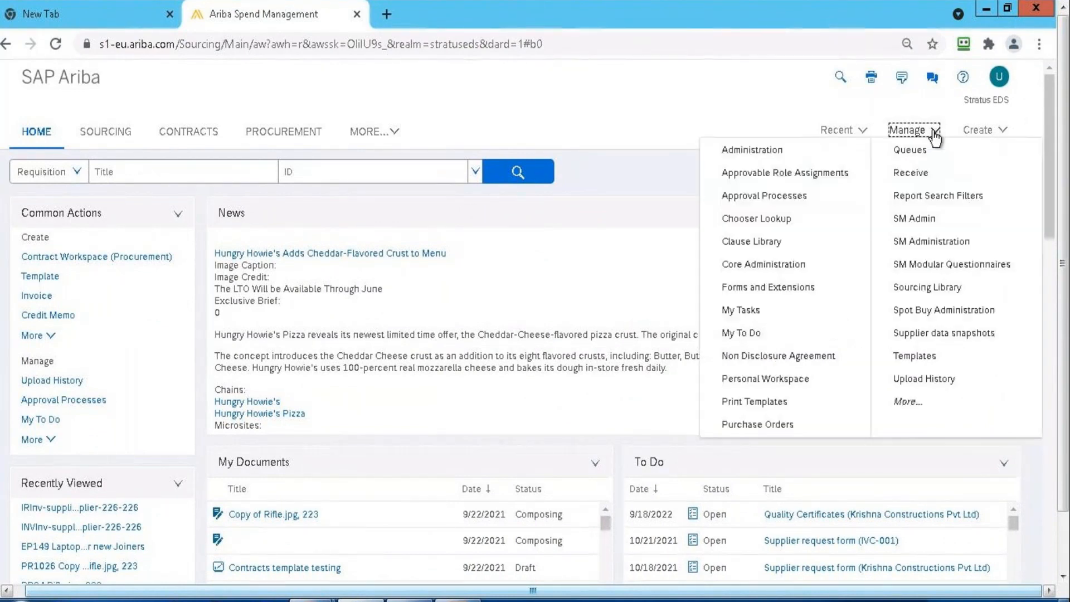
{"action": "left_click", "coordinate": [767, 266]}
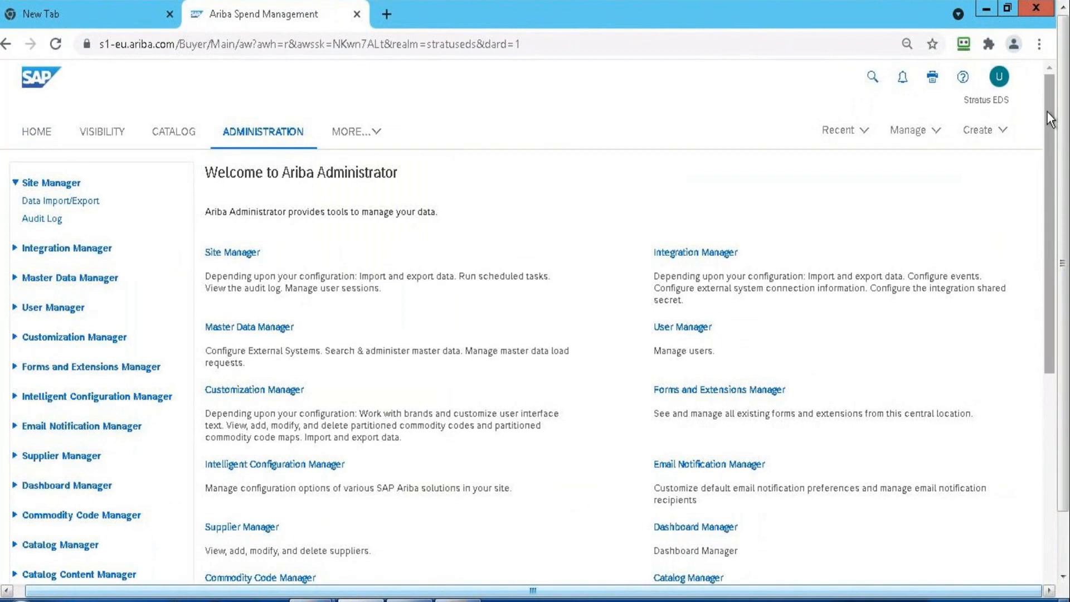
{"action": "left_click_drag", "start_coordinate": [1047, 111], "coordinate": [1048, 346]}
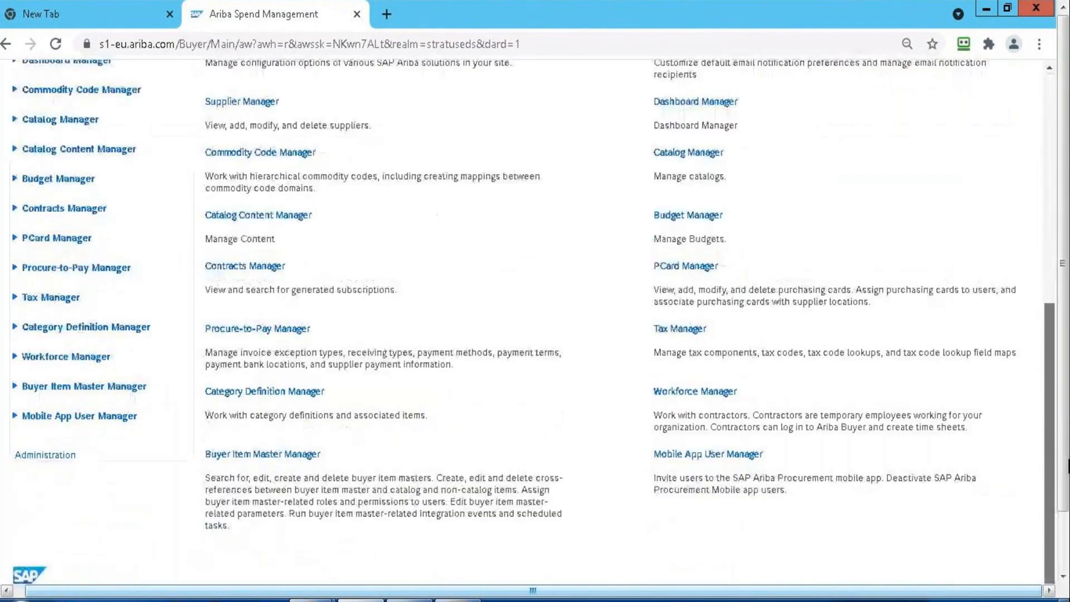
{"action": "left_click", "coordinate": [39, 269]}
{"action": "left_click", "coordinate": [66, 360]}
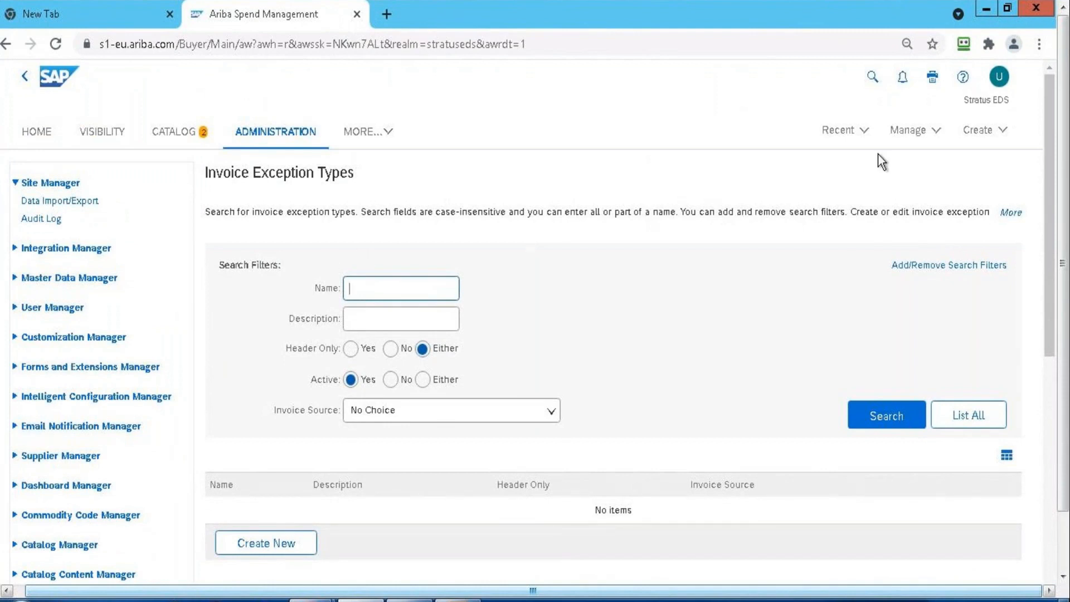
{"action": "left_click", "coordinate": [977, 418]}
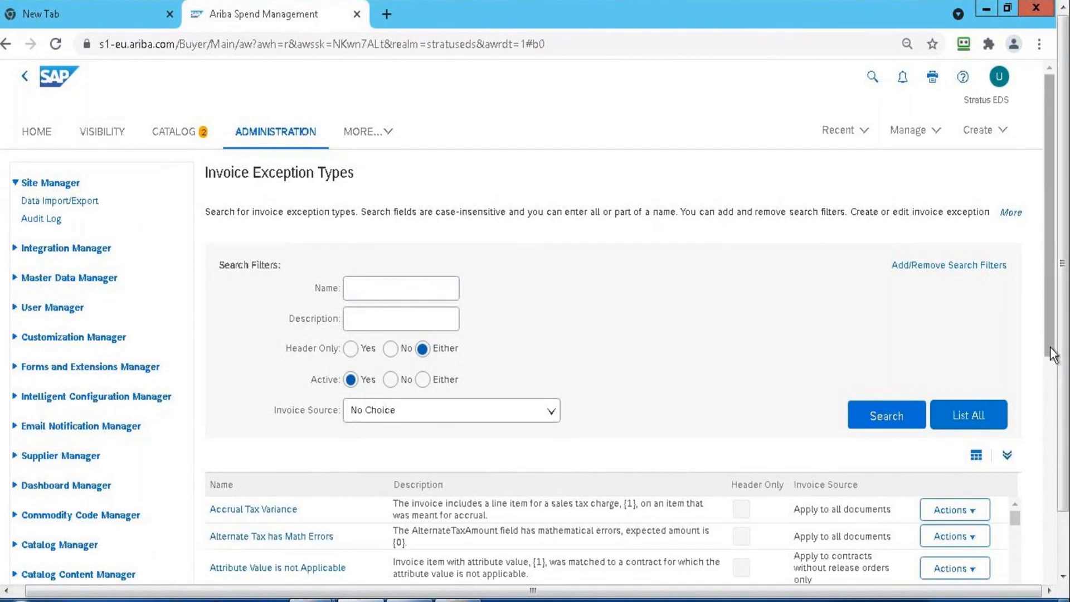
Expand the invoice exception types table and examine the names, descriptions and invoice sources from the contract variances to the PO variances
{"action": "scroll", "coordinate": [1053, 357], "scroll_direction": "down", "scroll_amount": 8}
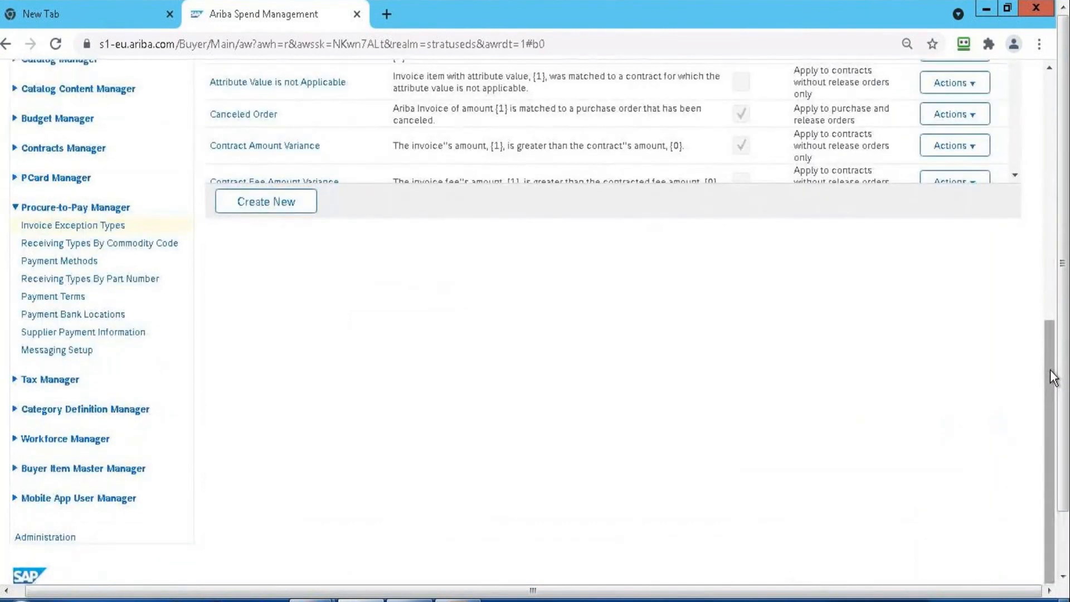
{"action": "left_click_drag", "start_coordinate": [1053, 376], "coordinate": [1053, 276]}
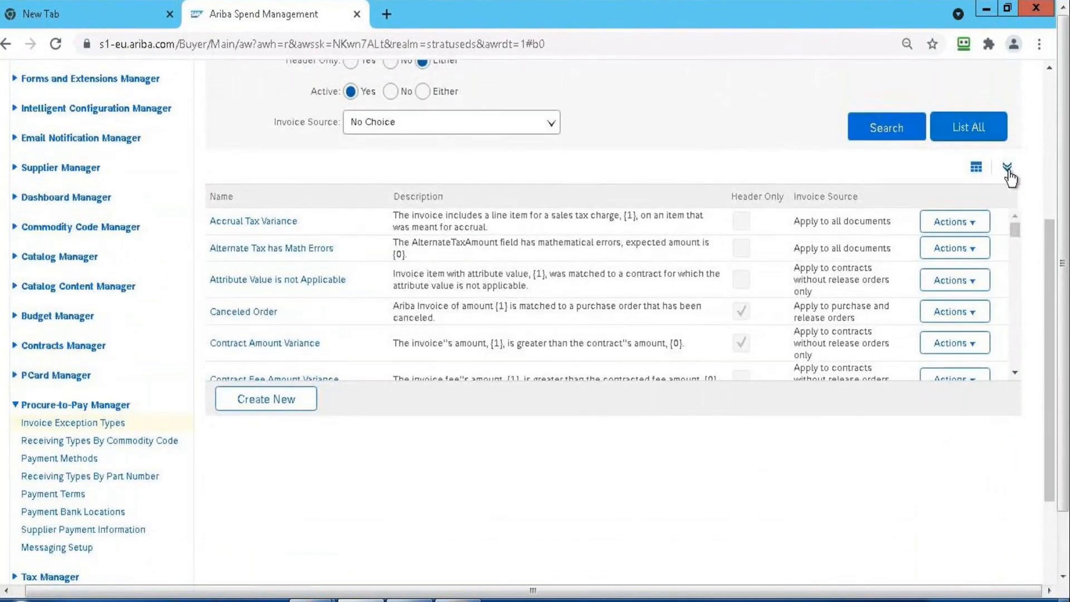
{"action": "left_click", "coordinate": [1008, 168]}
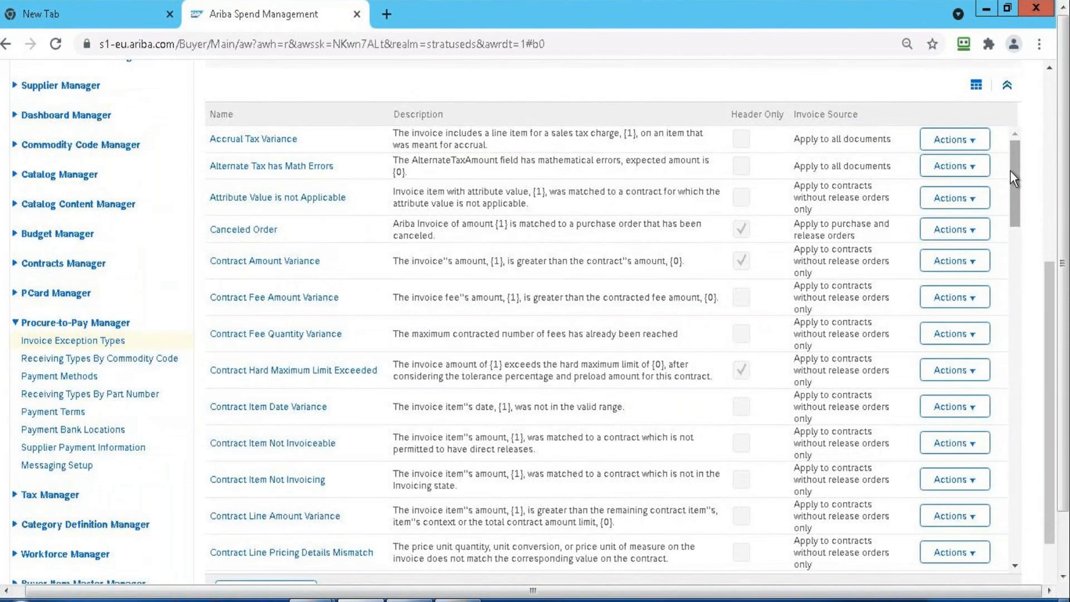
{"action": "left_click_drag", "start_coordinate": [1013, 177], "coordinate": [1010, 402]}
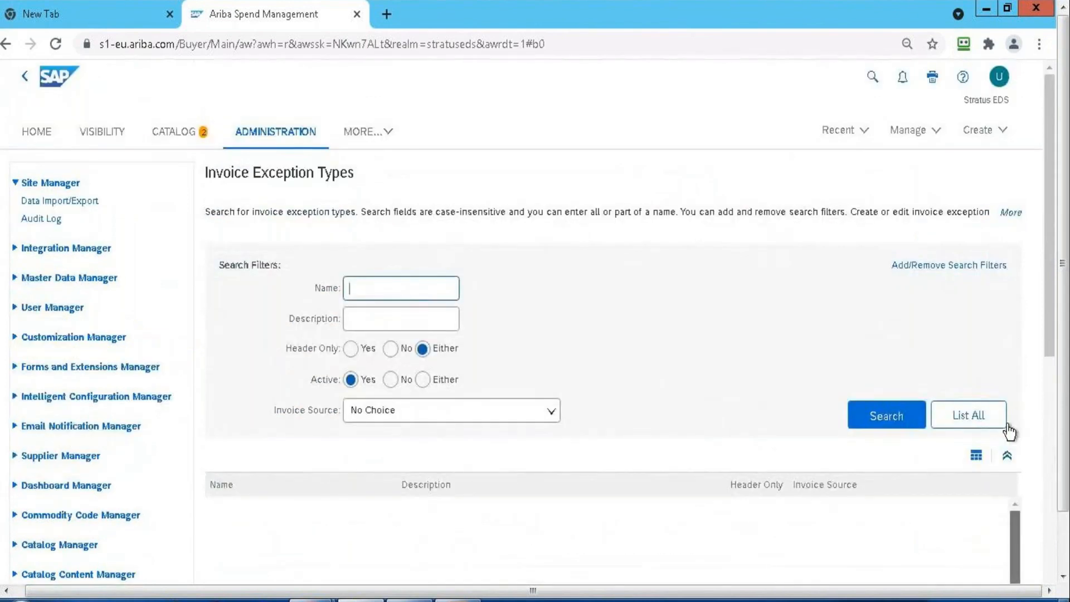
{"action": "left_click", "coordinate": [1005, 426]}
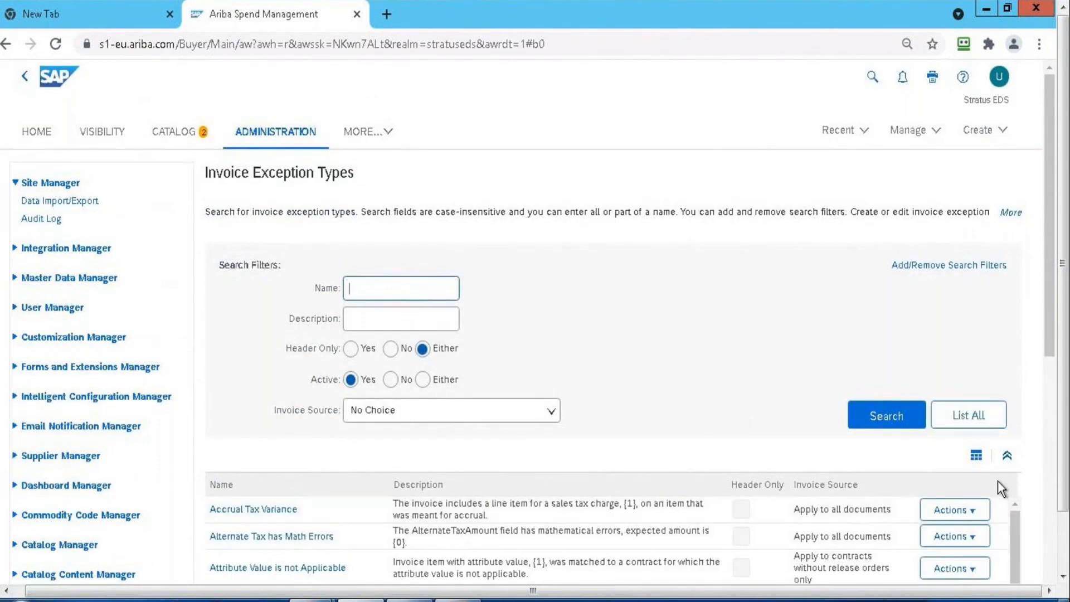
{"action": "left_click", "coordinate": [1052, 412]}
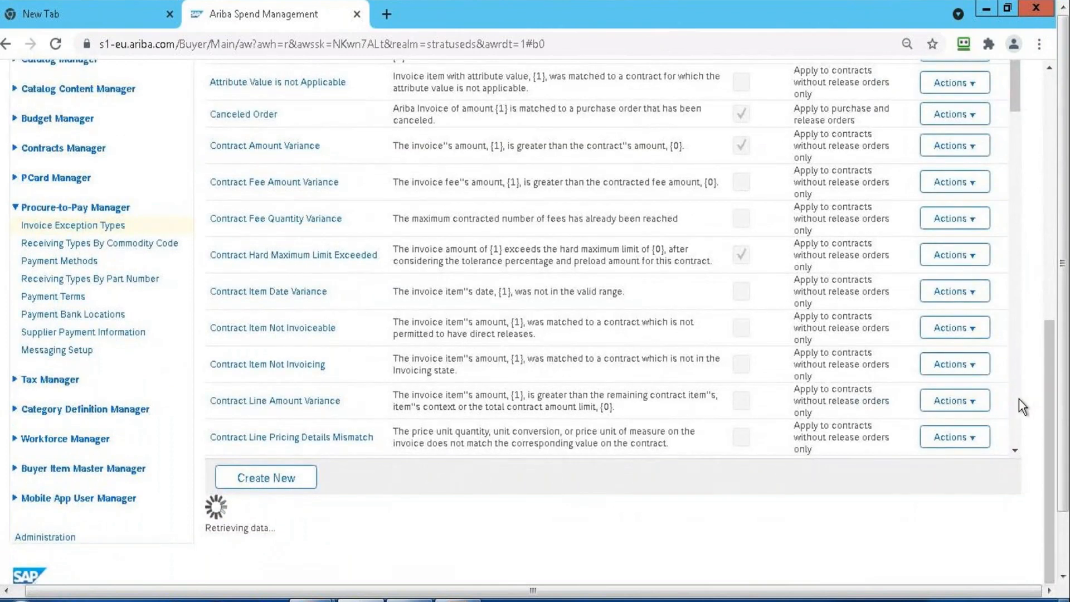
{"action": "scroll", "coordinate": [1019, 399], "scroll_direction": "down", "scroll_amount": 5}
{"action": "scroll", "coordinate": [1019, 399], "scroll_direction": "down", "scroll_amount": 5}
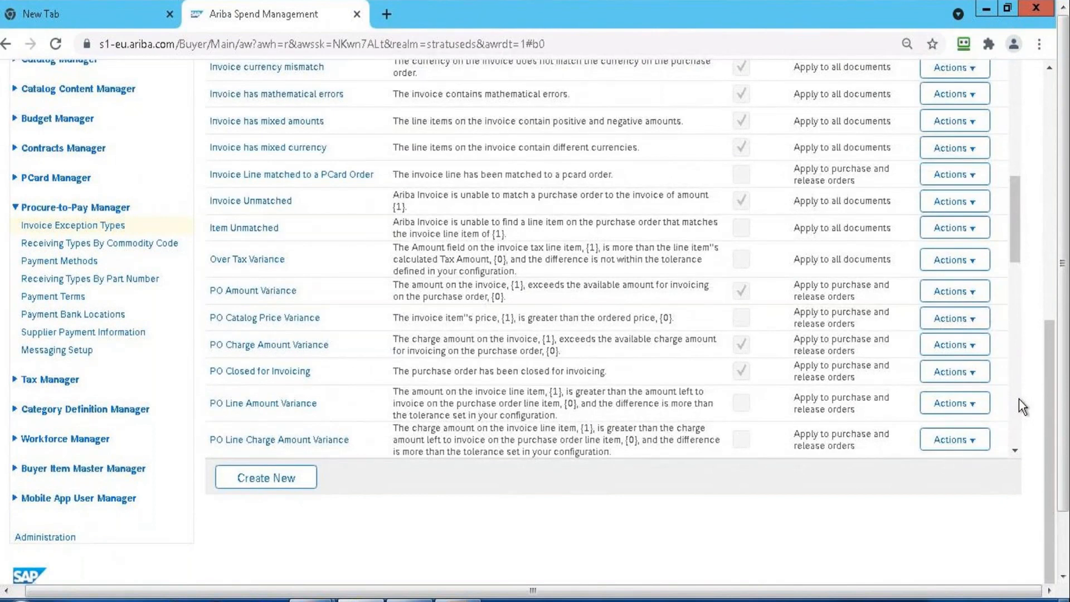
{"action": "scroll", "coordinate": [1019, 399], "scroll_direction": "down", "scroll_amount": 5}
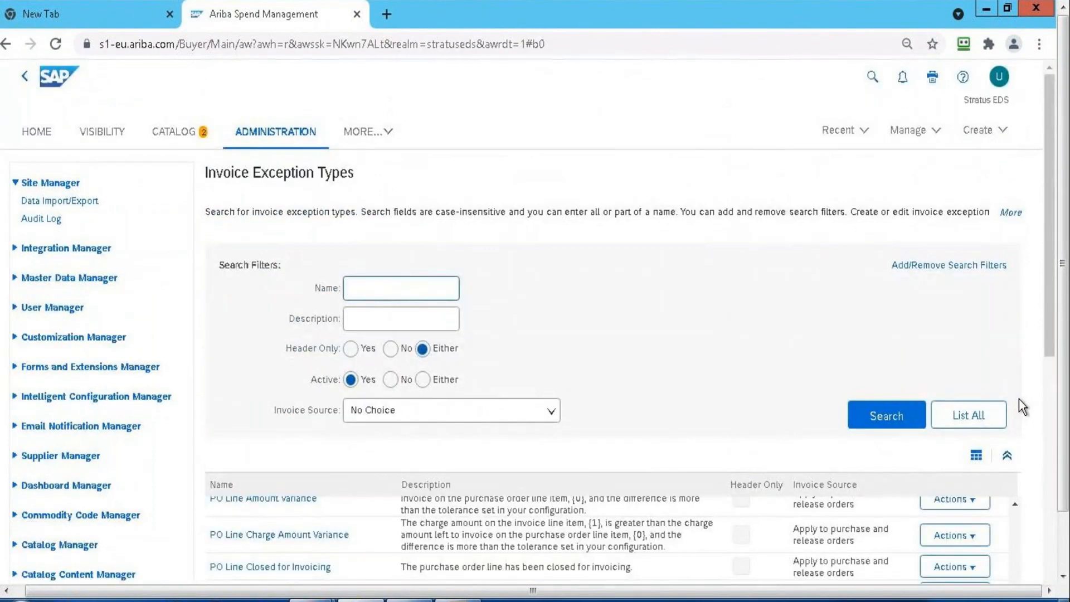
{"action": "scroll", "coordinate": [1047, 401], "scroll_direction": "down", "scroll_amount": 9}
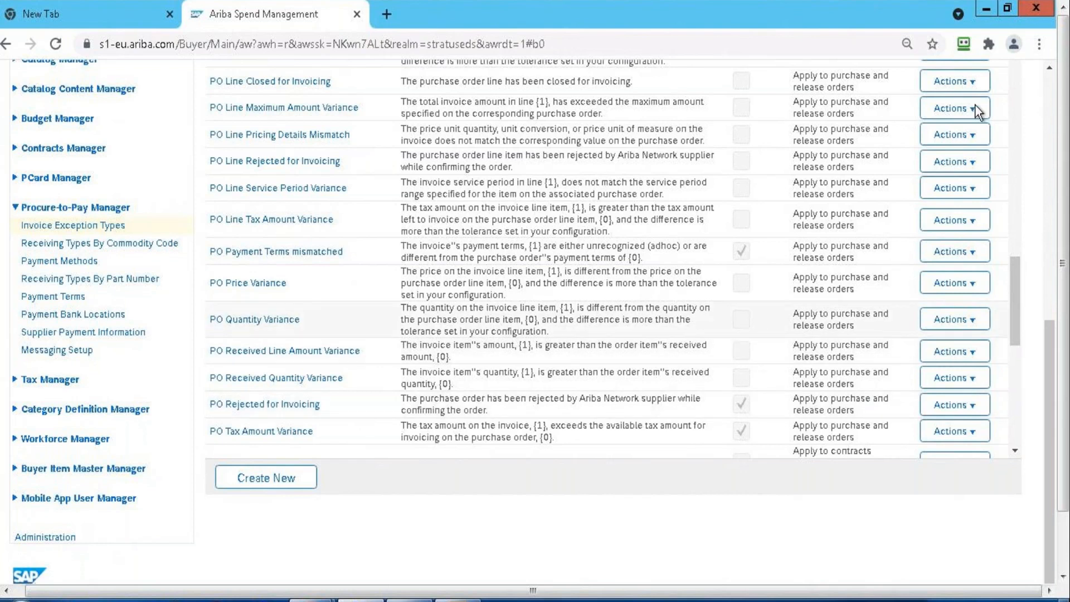
{"action": "left_click", "coordinate": [1051, 102]}
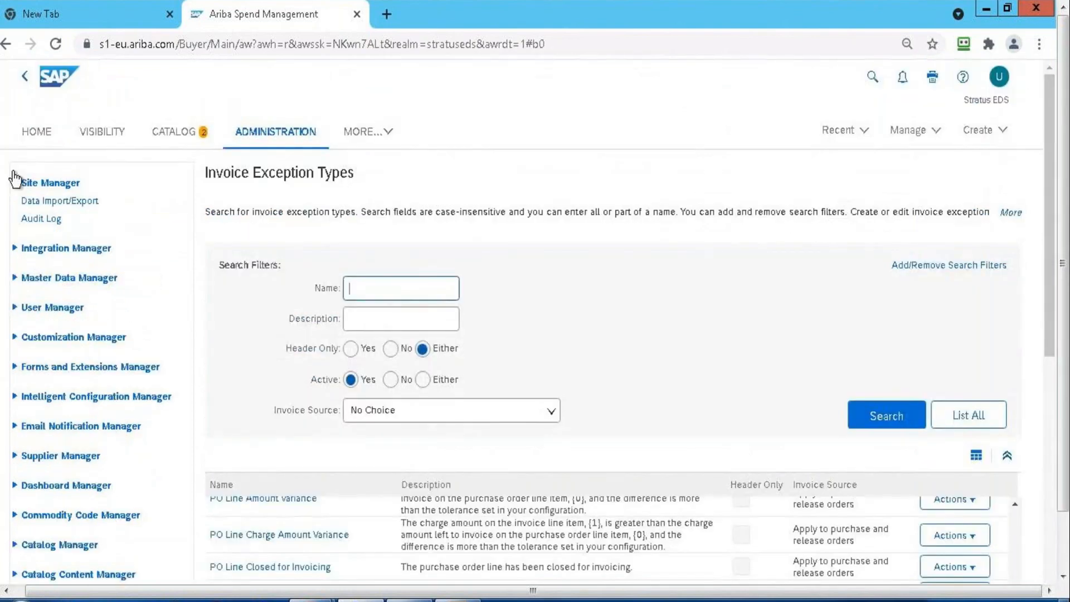
Return to the home page, reopen invoice INVInv-supplier-226-226 and open the reconciliation from its references
{"action": "left_click", "coordinate": [34, 134]}
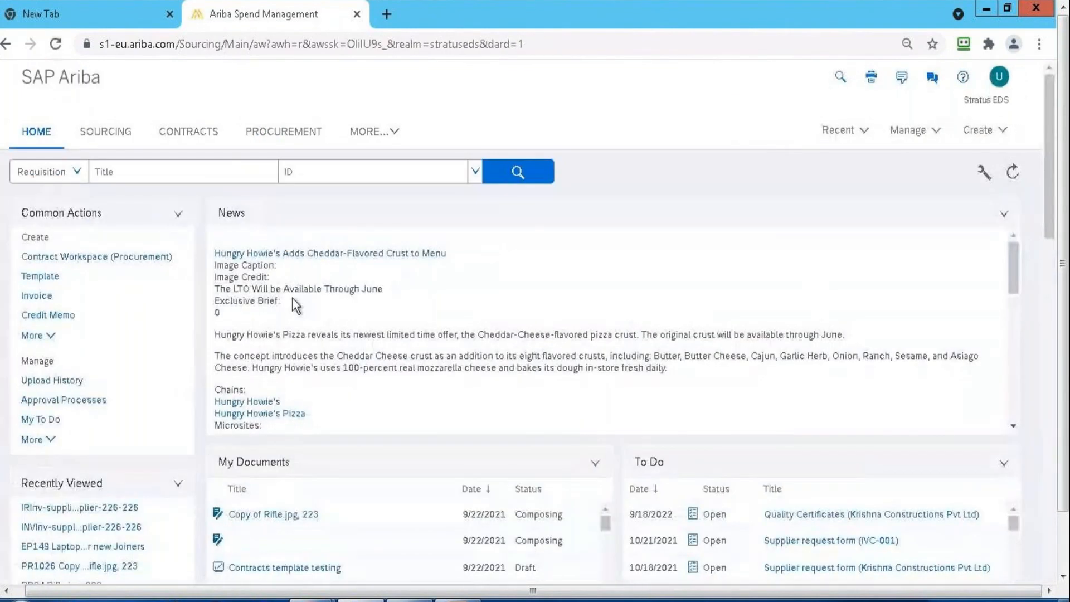
{"action": "left_click", "coordinate": [71, 529]}
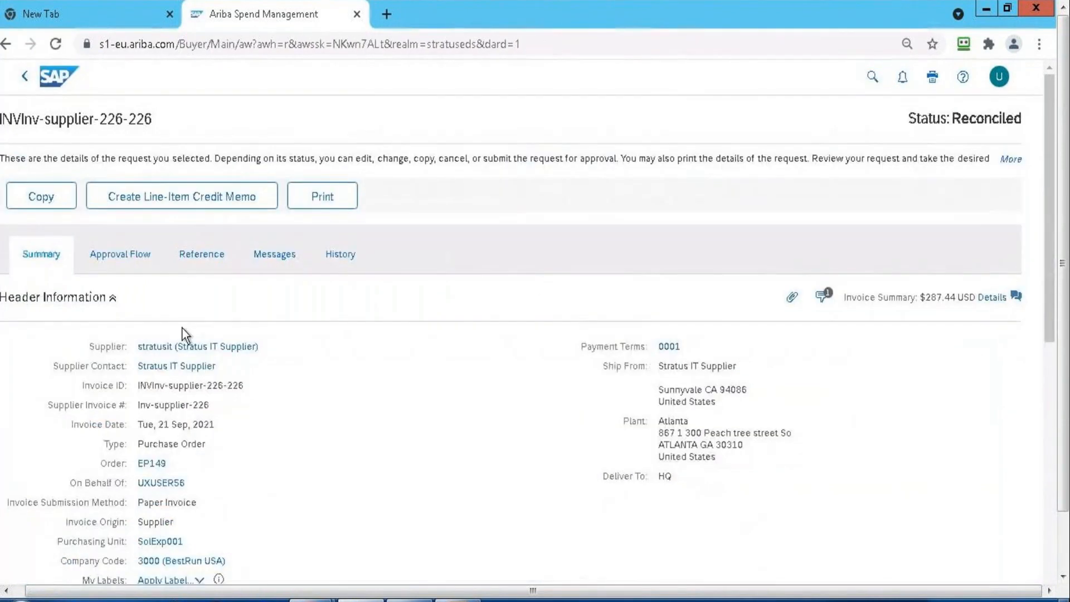
{"action": "left_click", "coordinate": [217, 250]}
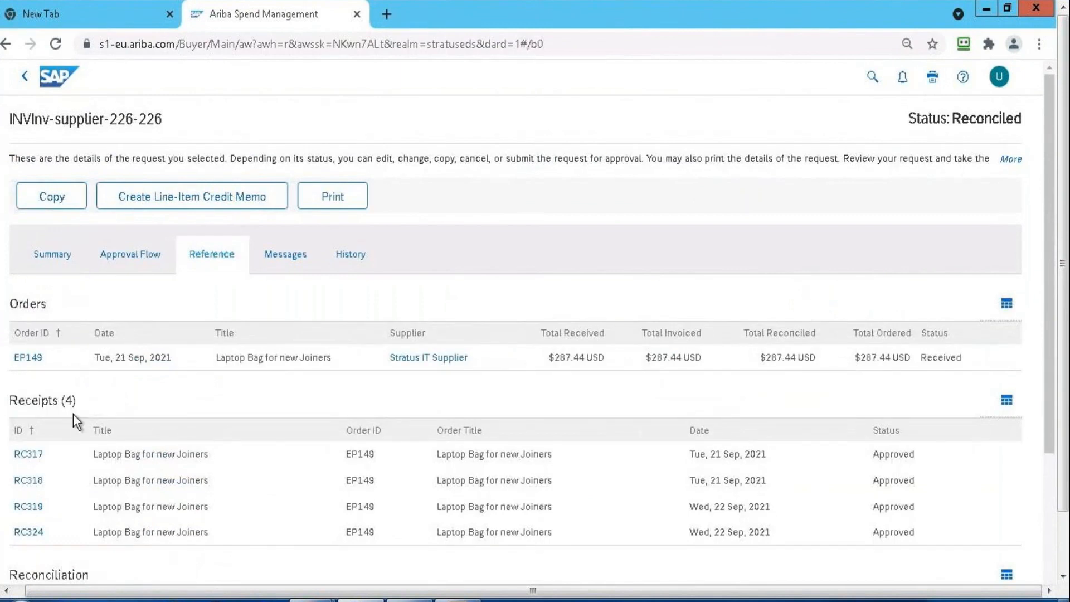
{"action": "scroll", "coordinate": [73, 414], "scroll_direction": "down", "scroll_amount": 4}
{"action": "left_click", "coordinate": [69, 411]}
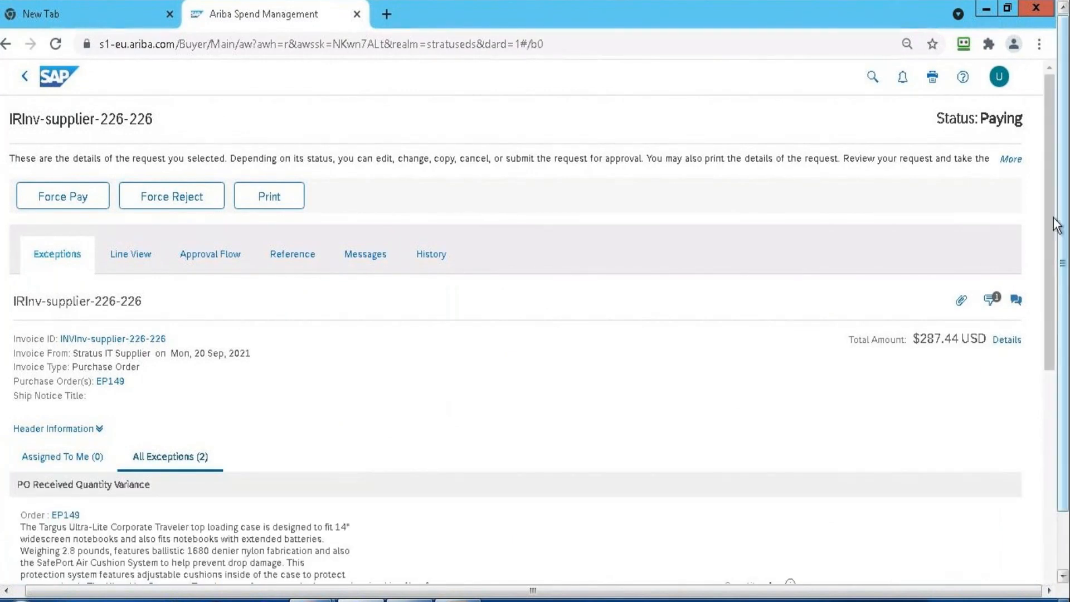
Copy the exception name "PO Received Quantity Variance" from the reconciliation's exceptions and return to the home page
{"action": "left_click_drag", "start_coordinate": [1050, 223], "coordinate": [1051, 366]}
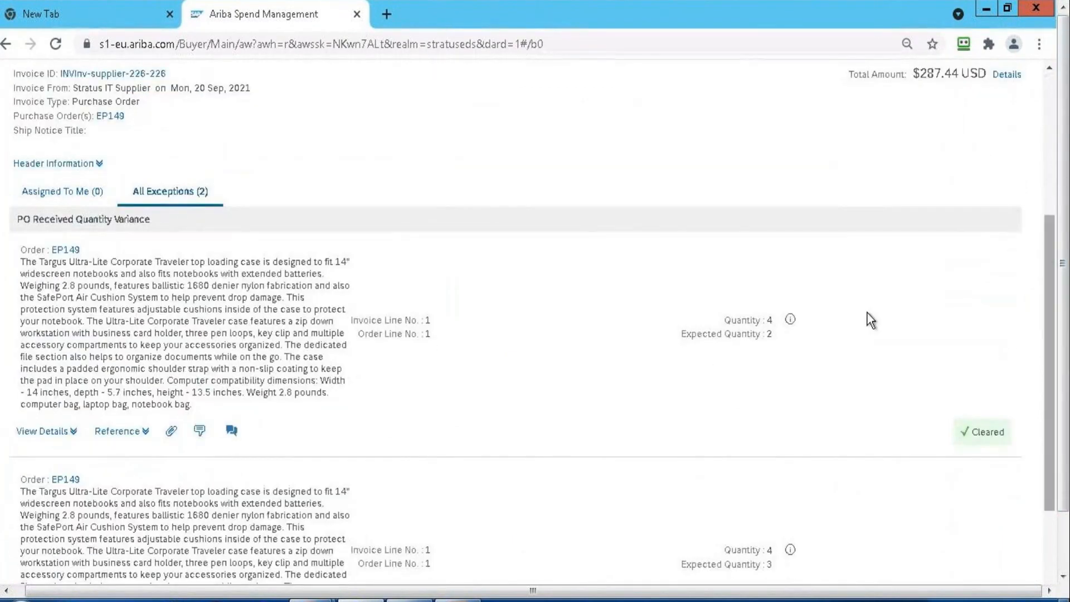
{"action": "left_click_drag", "start_coordinate": [16, 218], "coordinate": [162, 222]}
{"action": "key", "text": "ctrl+c"}
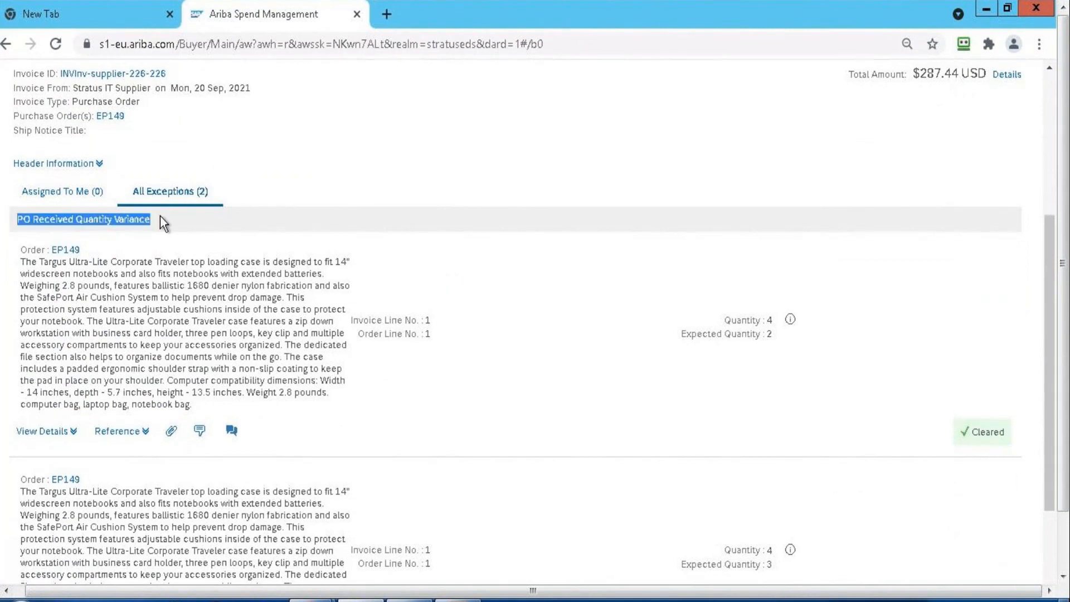
{"action": "left_click", "coordinate": [1051, 104]}
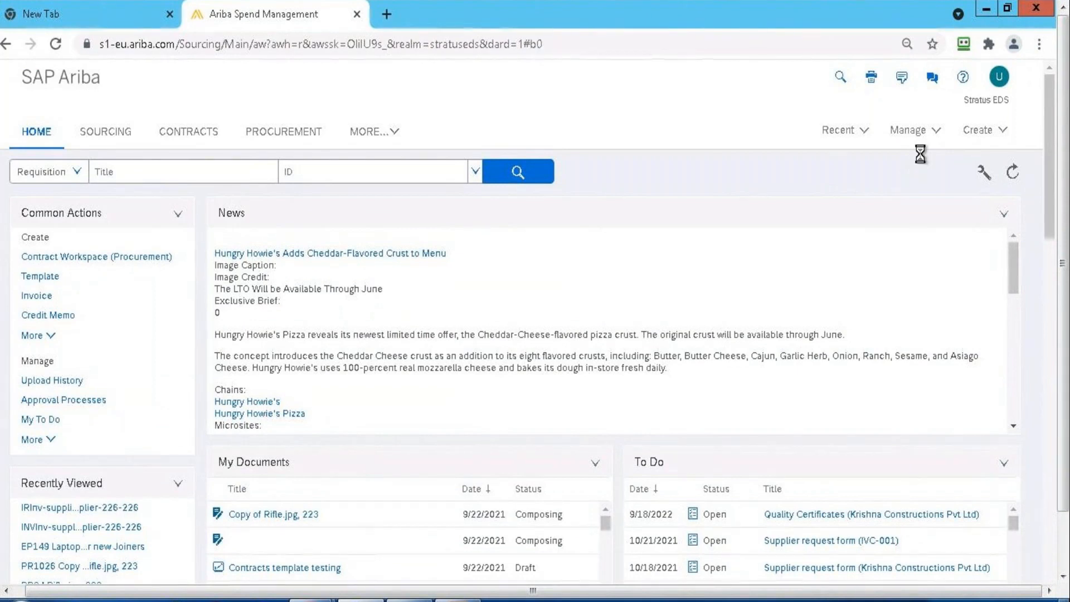
Reopen Core Administration and go back to Invoice Exception Types in the Procure-to-Pay Manager
{"action": "left_click", "coordinate": [927, 132]}
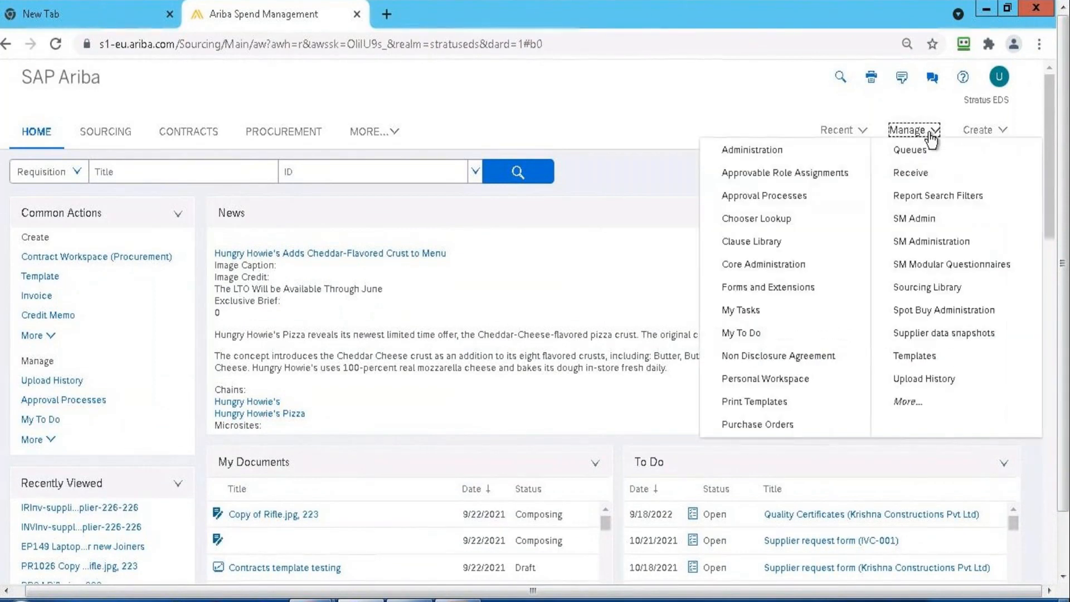
{"action": "left_click", "coordinate": [802, 264]}
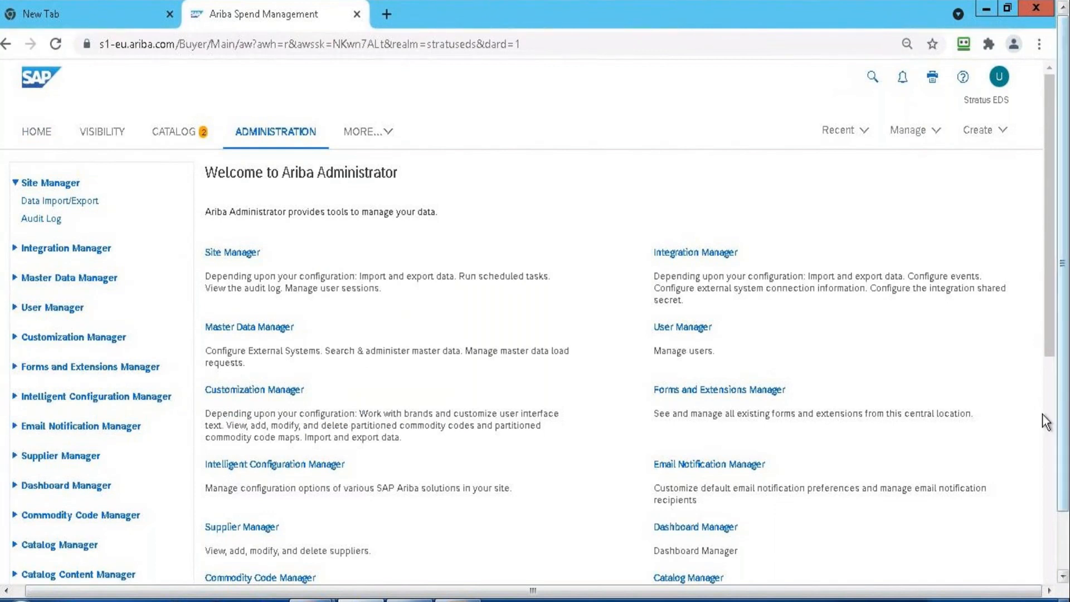
{"action": "scroll", "coordinate": [1045, 417], "scroll_direction": "down", "scroll_amount": 10}
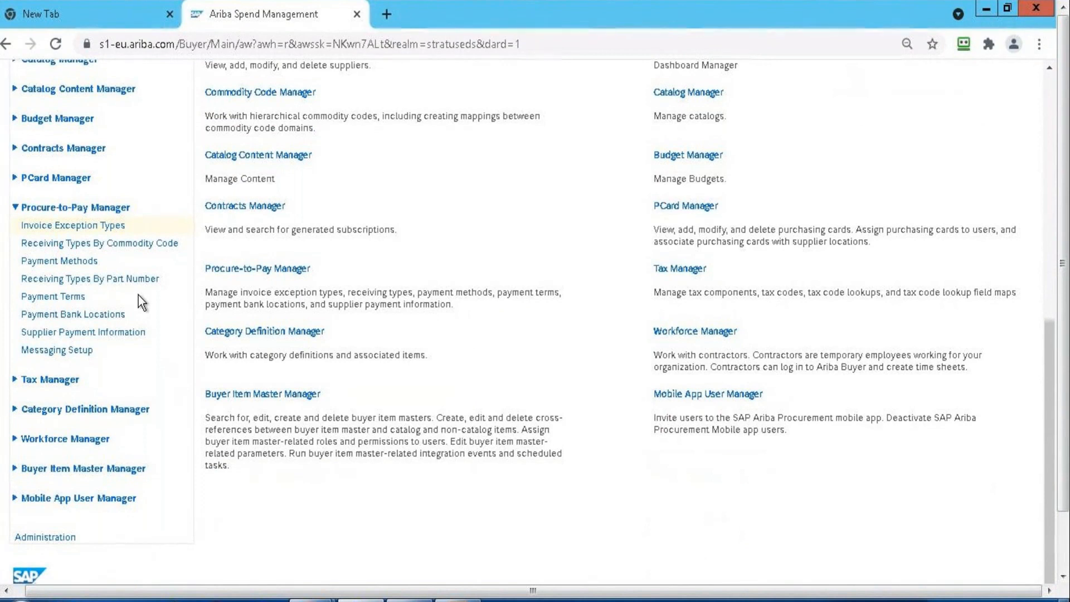
{"action": "left_click", "coordinate": [65, 226]}
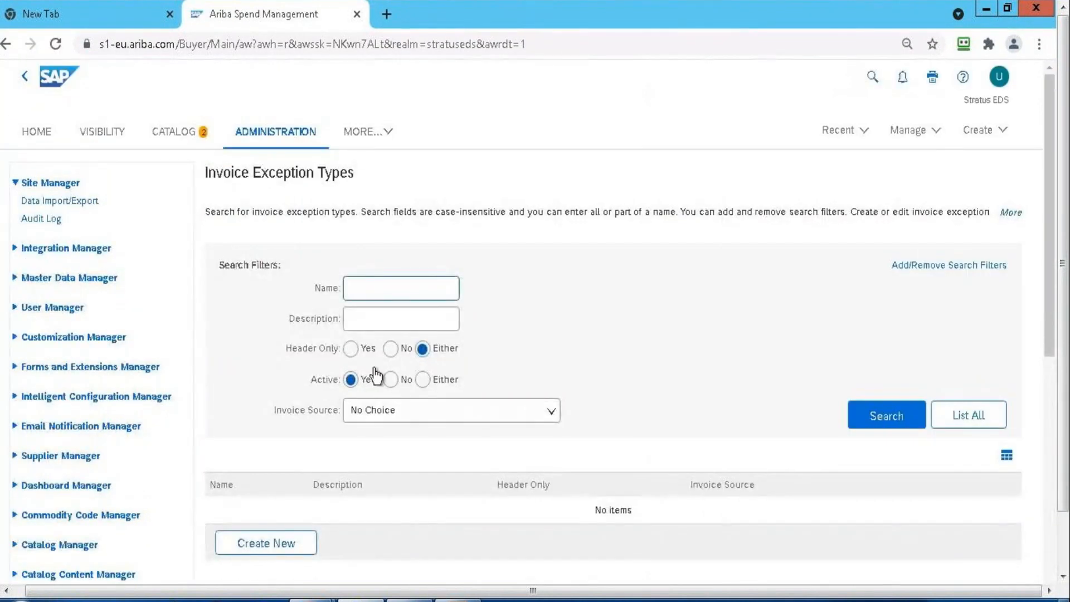
Try to search the invoice exception types by the description "PO Received Quantity Variance"
{"action": "left_click", "coordinate": [371, 315]}
{"action": "key", "text": "ctrl+v"}
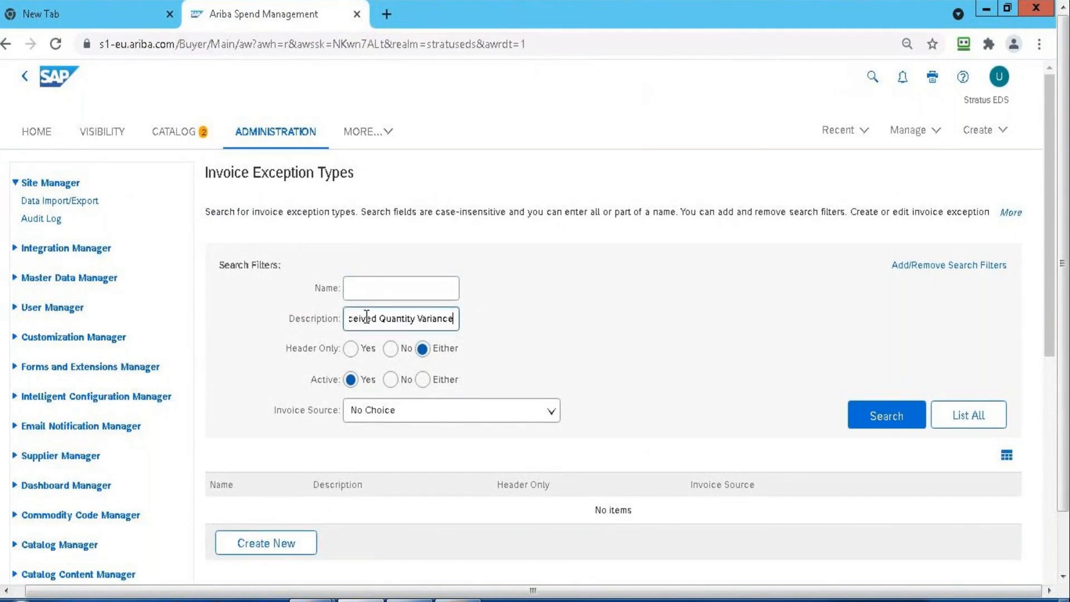
{"action": "left_click", "coordinate": [918, 417]}
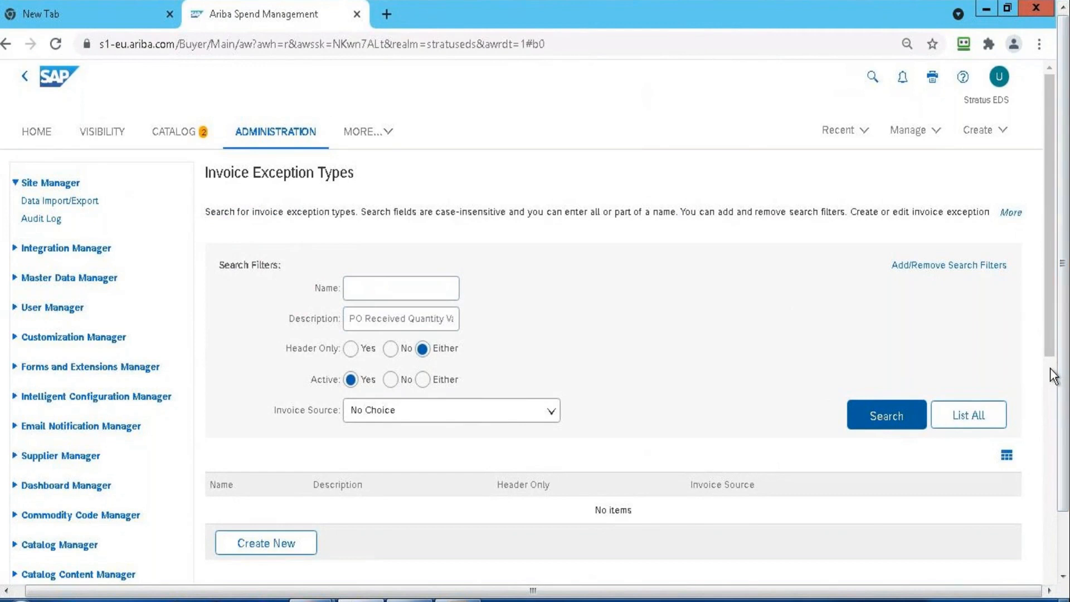
{"action": "scroll", "coordinate": [1043, 191], "scroll_direction": "down", "scroll_amount": 5}
{"action": "scroll", "coordinate": [1041, 187], "scroll_direction": "up", "scroll_amount": 5}
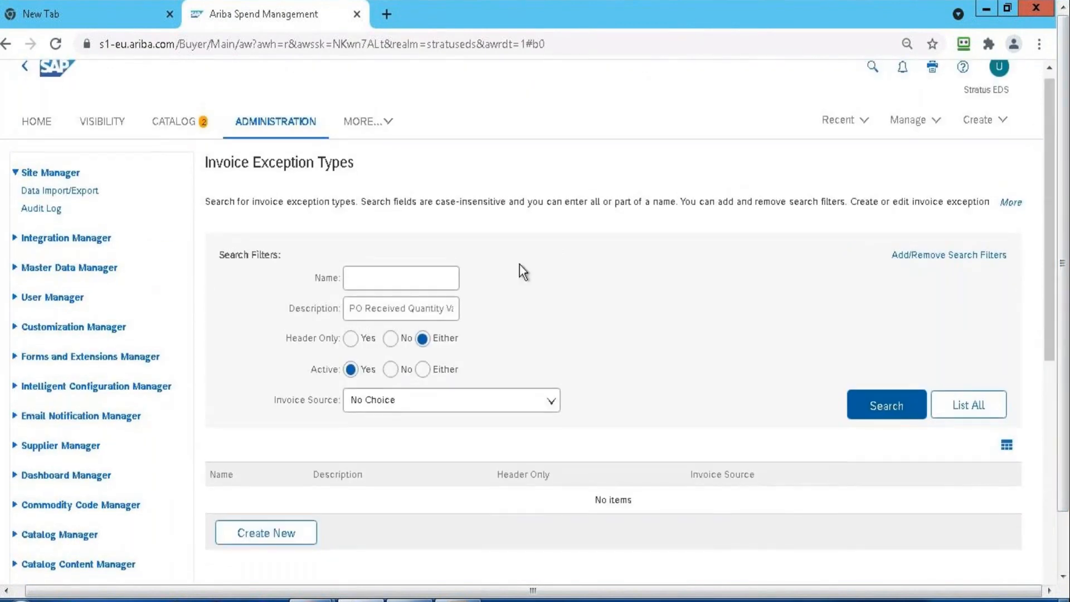
Search the invoice exception types by the name "PO Received Quantity Variance" with the description filter left empty
{"action": "left_click", "coordinate": [406, 277]}
{"action": "type", "text": "PO Received Quantity Variance"}
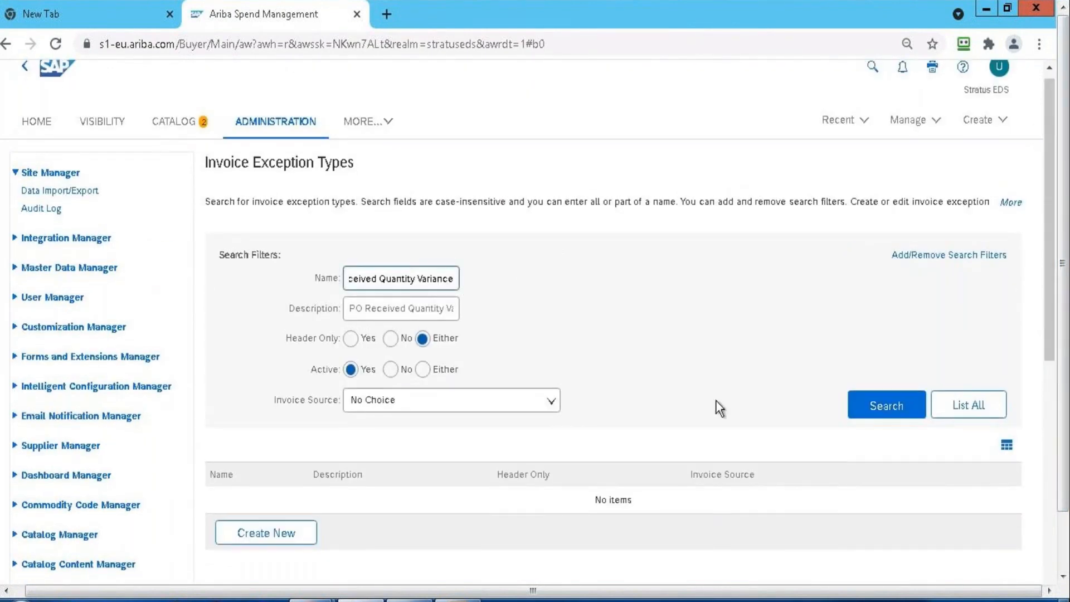
{"action": "left_click", "coordinate": [851, 402]}
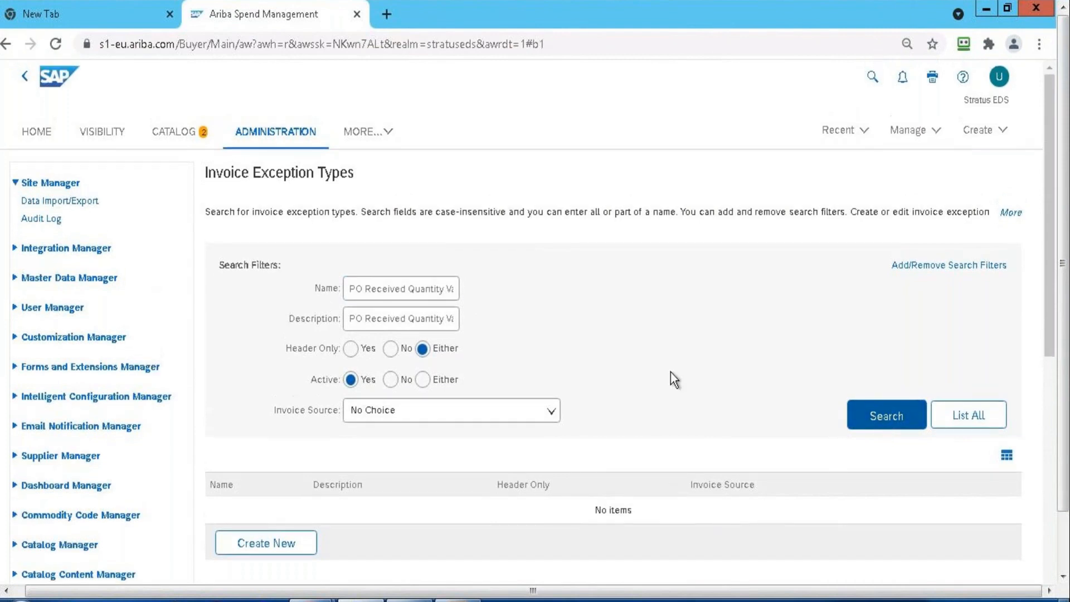
{"action": "triple_click", "coordinate": [405, 312]}
{"action": "key", "text": "BackSpace"}
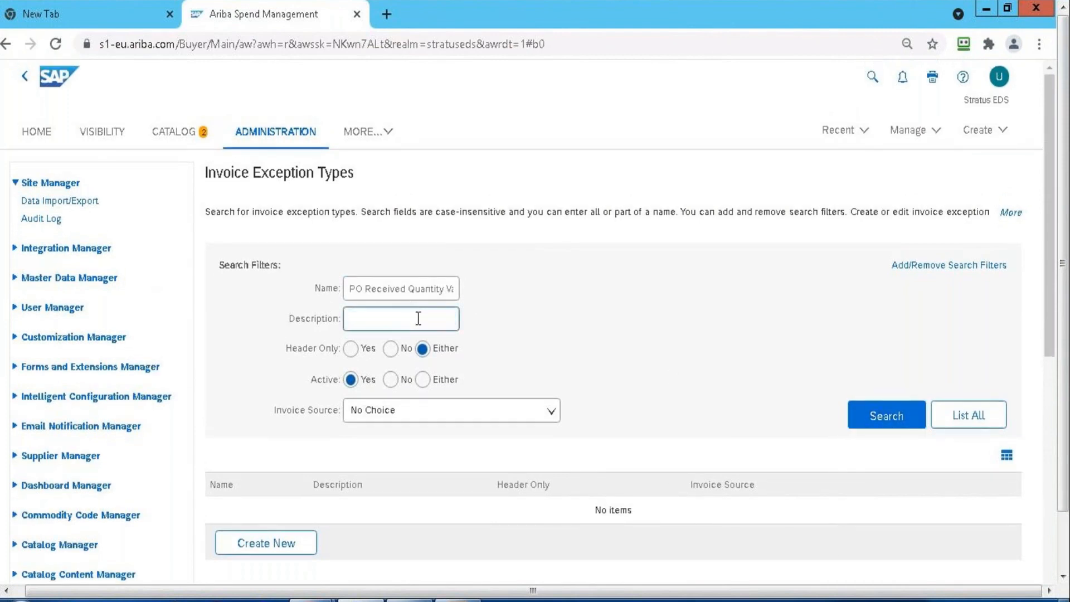
{"action": "left_click", "coordinate": [884, 414]}
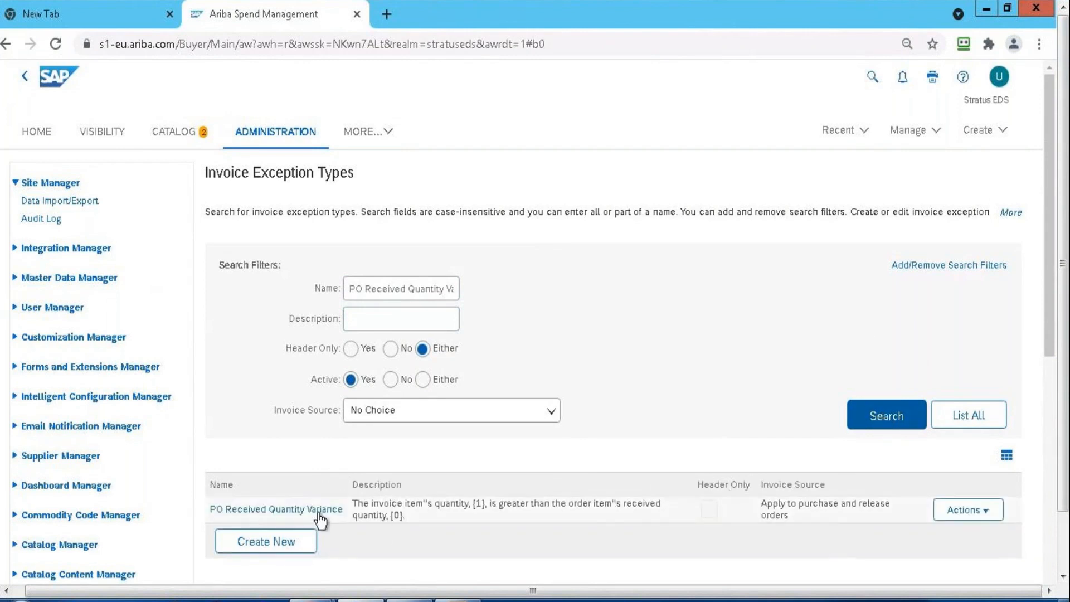
Open the details of the PO Received Quantity Variance exception type and review its description, line category and invoice source settings
{"action": "left_click", "coordinate": [288, 510]}
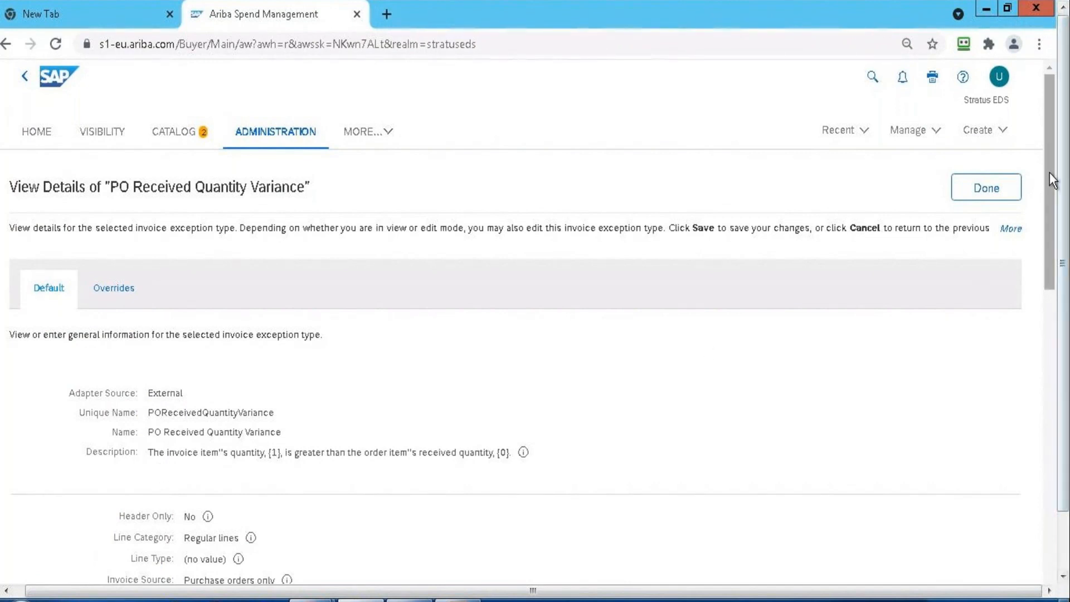
{"action": "scroll", "coordinate": [1053, 232], "scroll_direction": "down", "scroll_amount": 2}
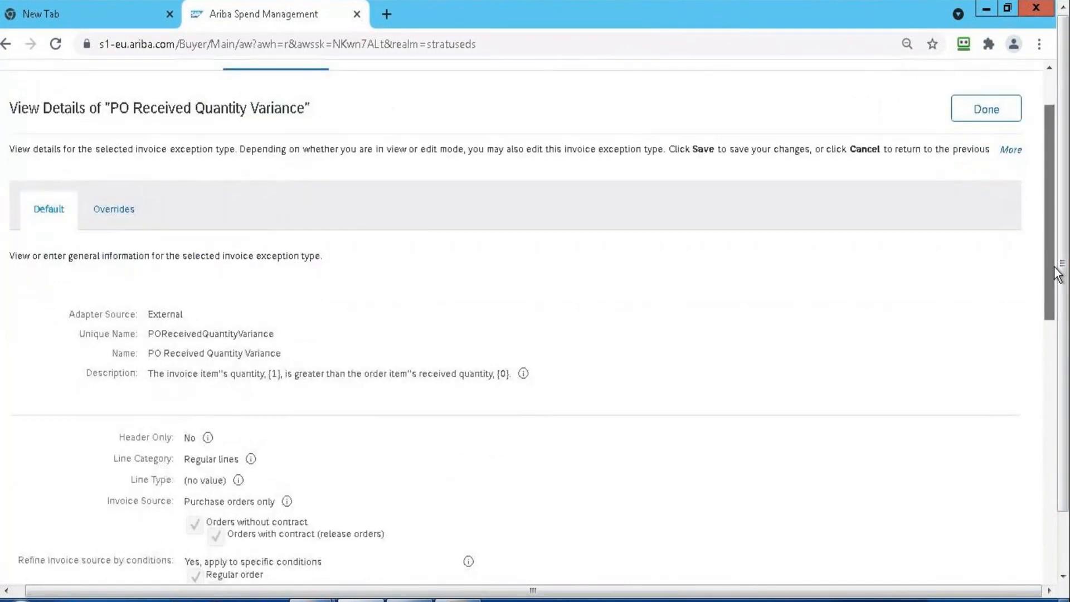
{"action": "scroll", "coordinate": [1057, 273], "scroll_direction": "down", "scroll_amount": 2}
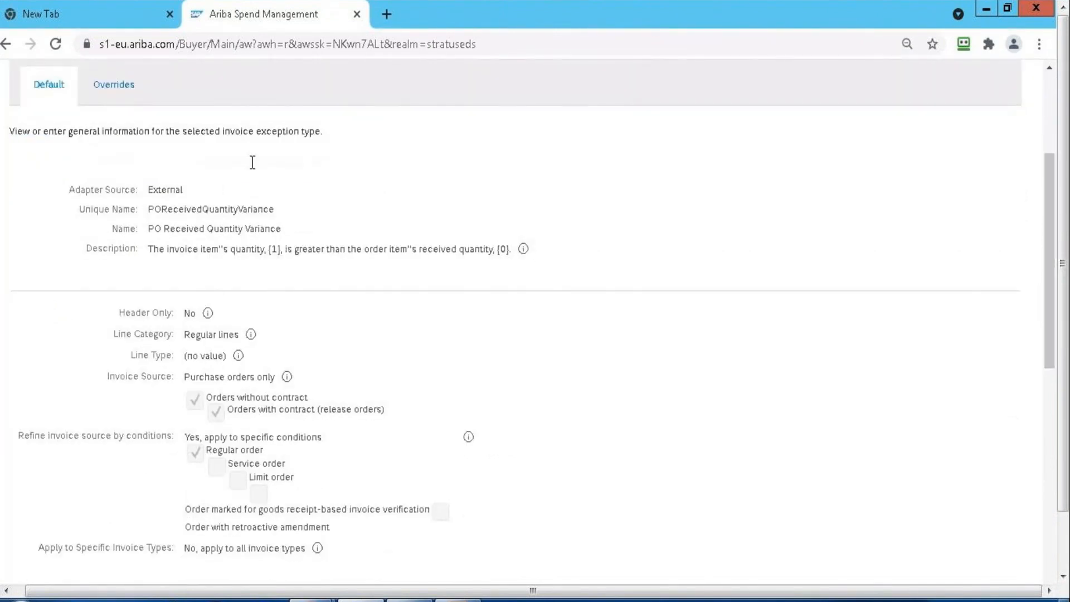
{"action": "mouse_move", "coordinate": [312, 600]}
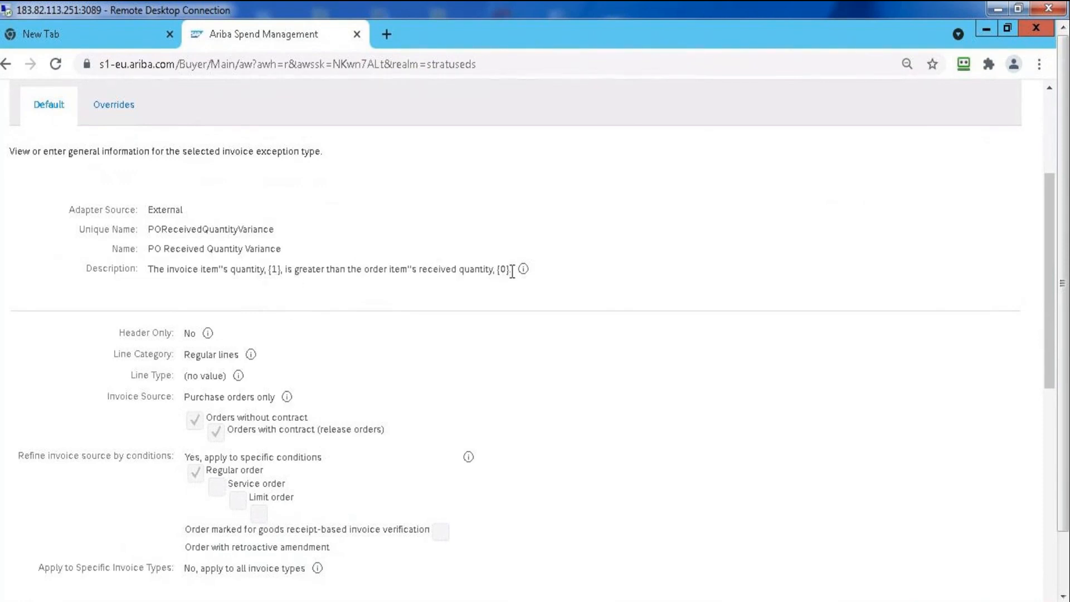
Examine the exception type's field paths, tolerance settings, ranks and auto-reject options
{"action": "mouse_move", "coordinate": [523, 271]}
{"action": "left_click_drag", "start_coordinate": [1051, 296], "coordinate": [1037, 419]}
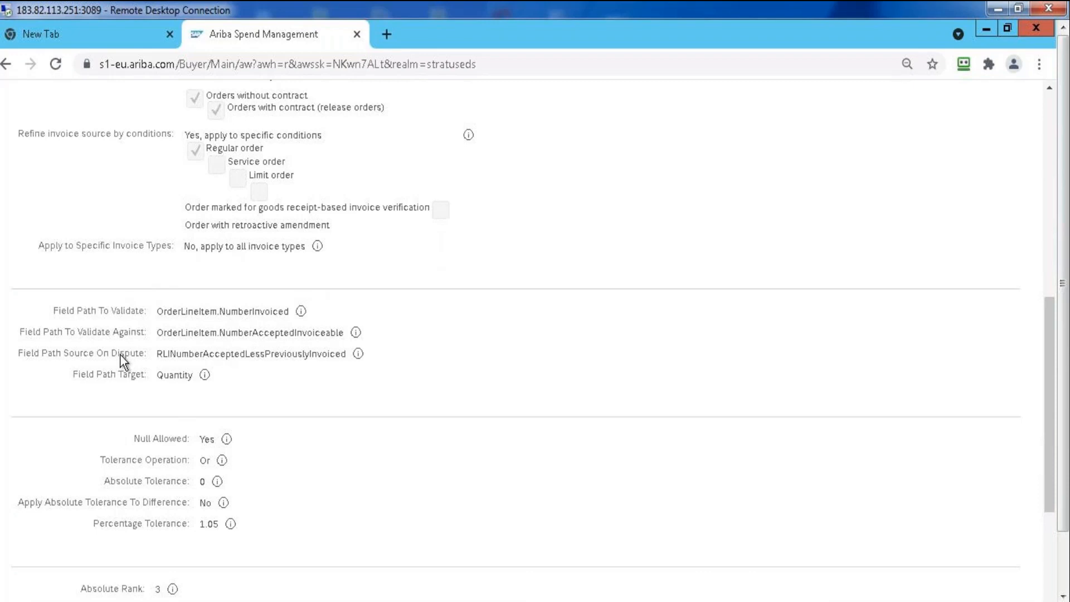
{"action": "mouse_move", "coordinate": [357, 353]}
{"action": "mouse_move", "coordinate": [205, 380]}
{"action": "left_click", "coordinate": [1047, 537]}
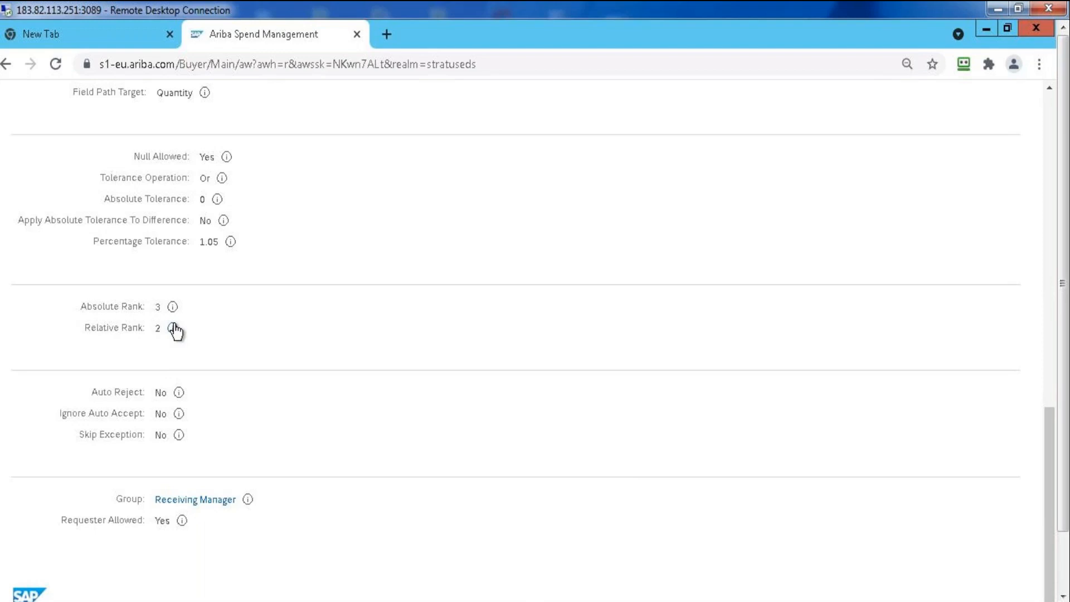
{"action": "mouse_move", "coordinate": [173, 333]}
{"action": "left_click_drag", "start_coordinate": [1046, 453], "coordinate": [1047, 393]}
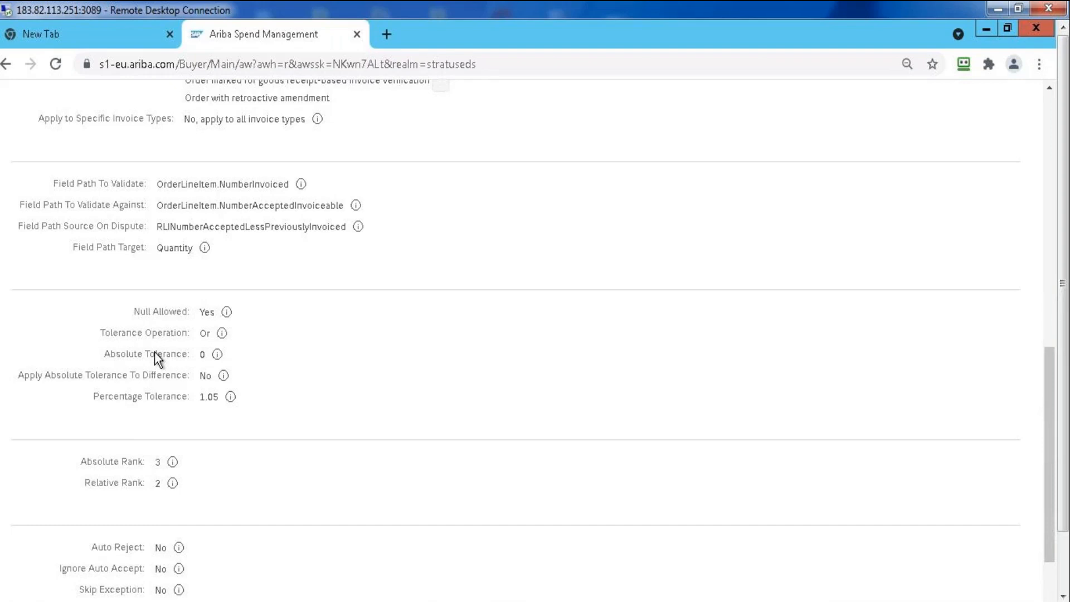
Read the explanations of Absolute Rank and the field path settings, and close the exception type's details
{"action": "left_click", "coordinate": [173, 462]}
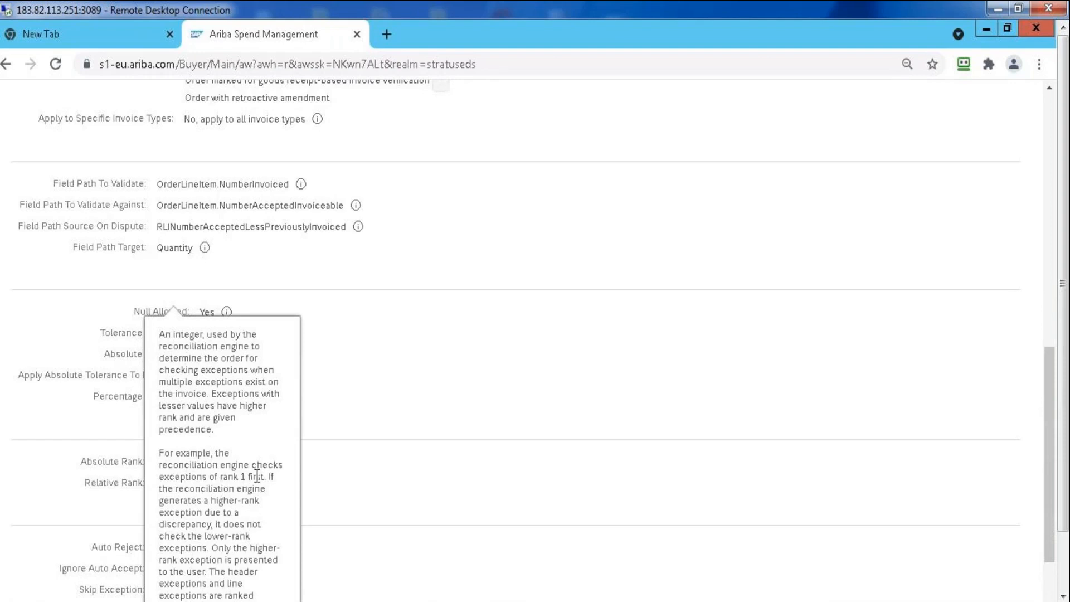
{"action": "left_click", "coordinate": [387, 300]}
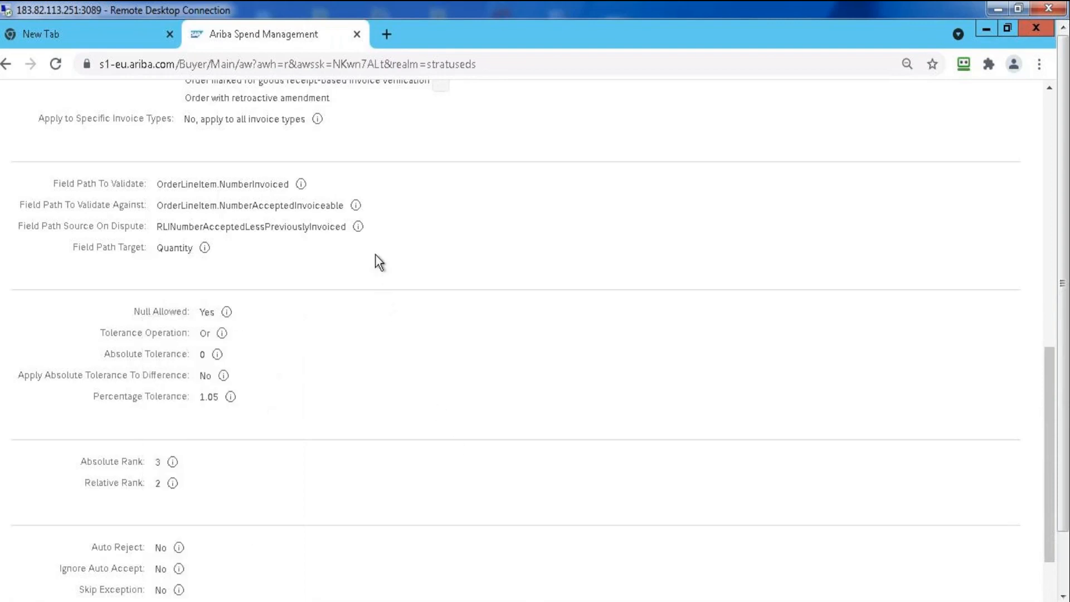
{"action": "mouse_move", "coordinate": [303, 186]}
{"action": "mouse_move", "coordinate": [204, 252]}
{"action": "scroll", "coordinate": [1051, 132], "scroll_direction": "up", "scroll_amount": 10}
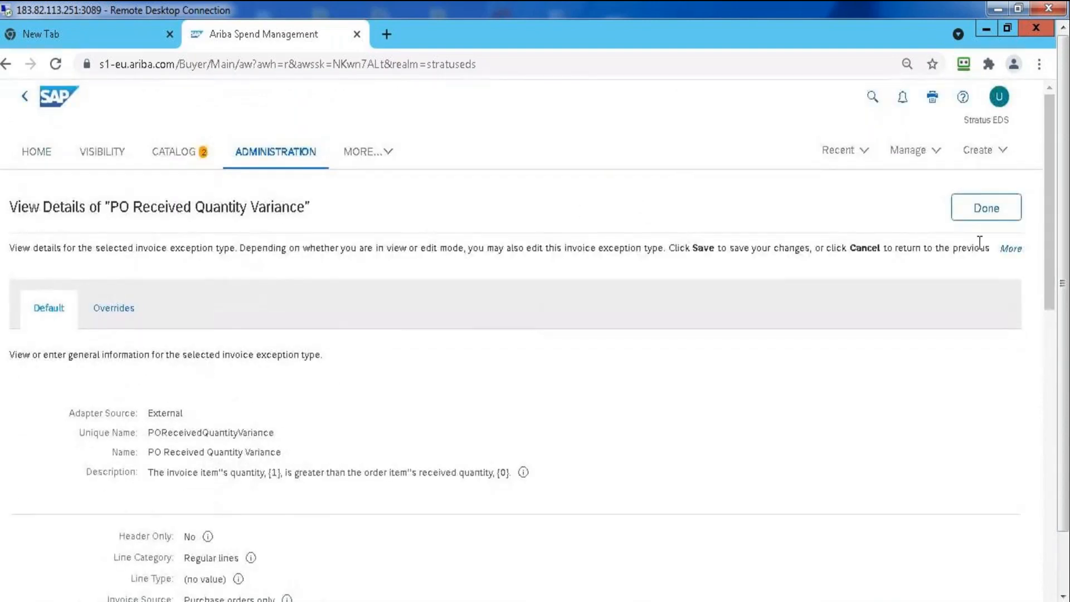
{"action": "left_click", "coordinate": [985, 209]}
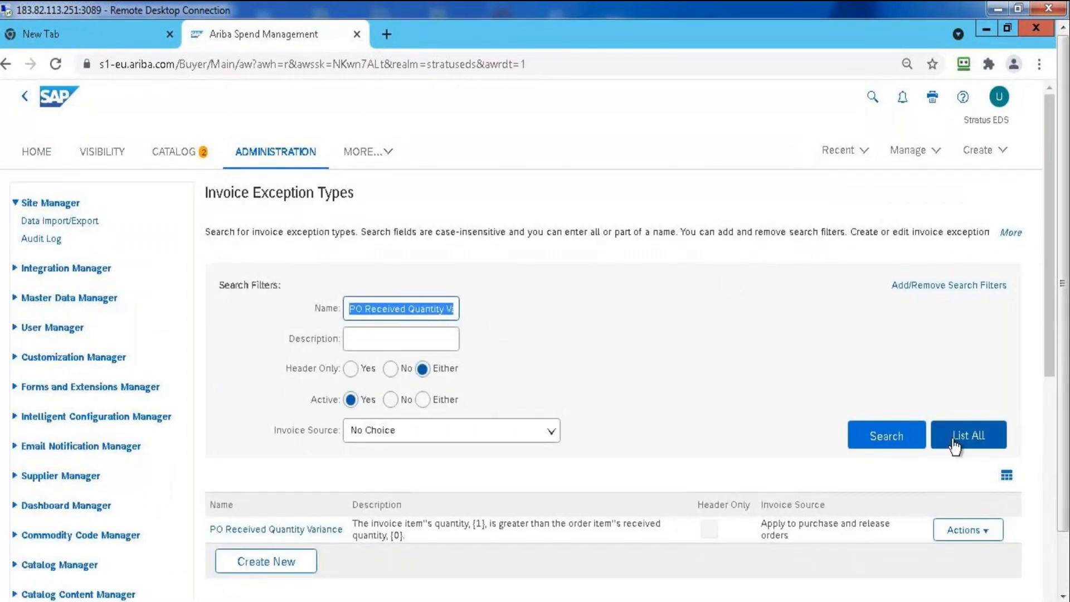
List all invoice exception types and look through the expanded table down to the PO variance types
{"action": "left_click", "coordinate": [955, 446]}
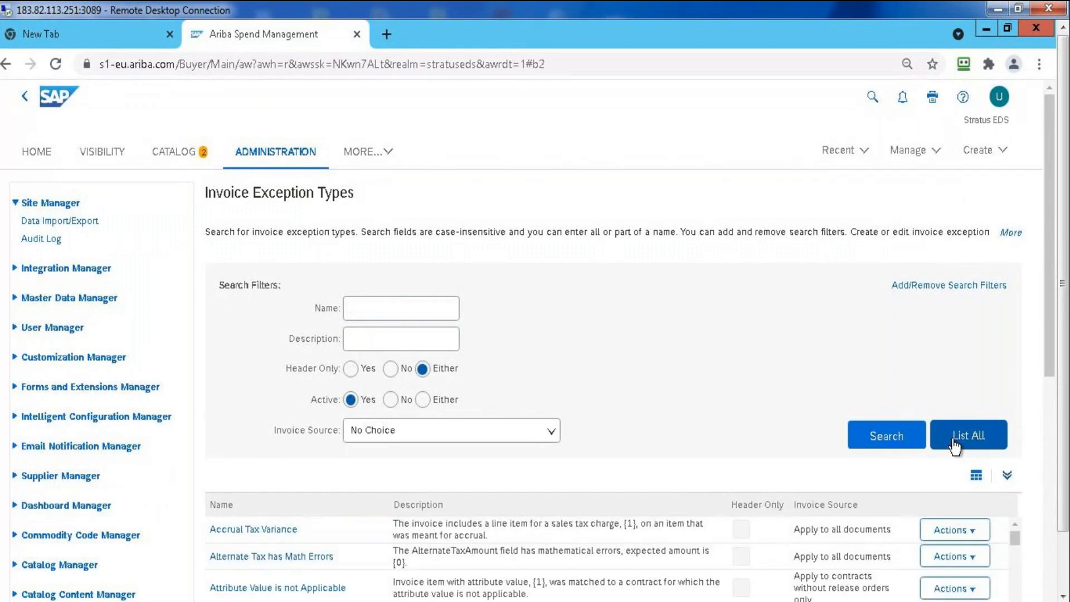
{"action": "left_click", "coordinate": [1002, 473]}
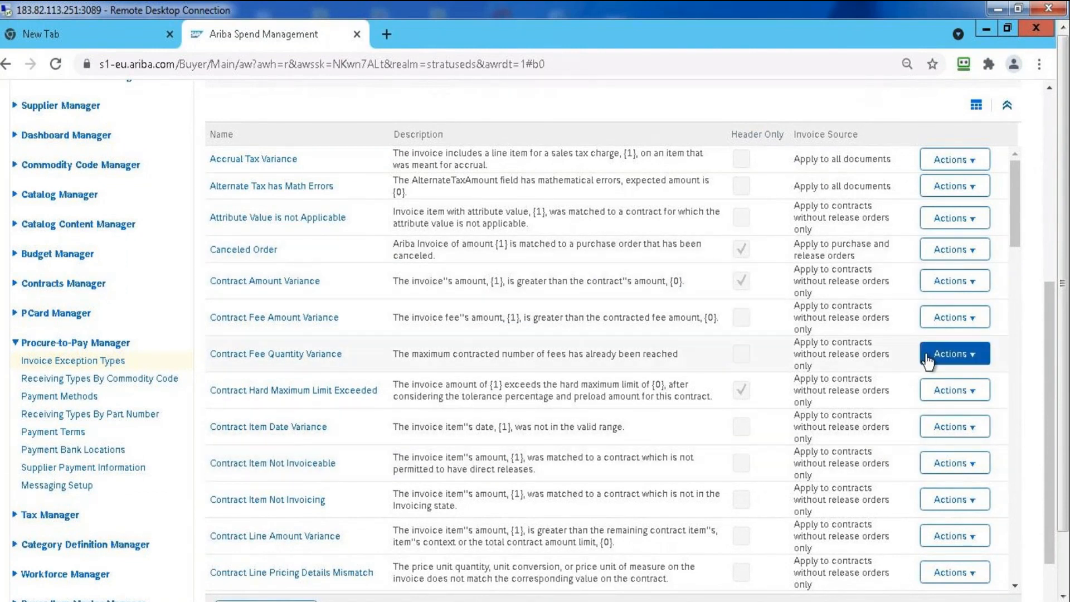
{"action": "scroll", "coordinate": [1016, 356], "scroll_direction": "down", "scroll_amount": 10}
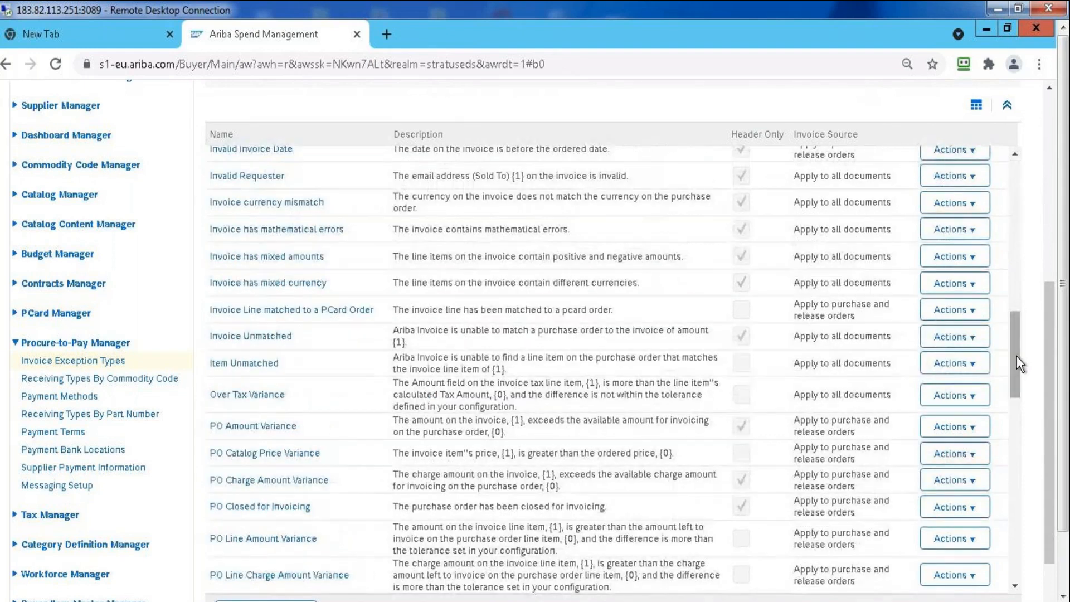
{"action": "left_click_drag", "start_coordinate": [1016, 356], "coordinate": [1012, 454]}
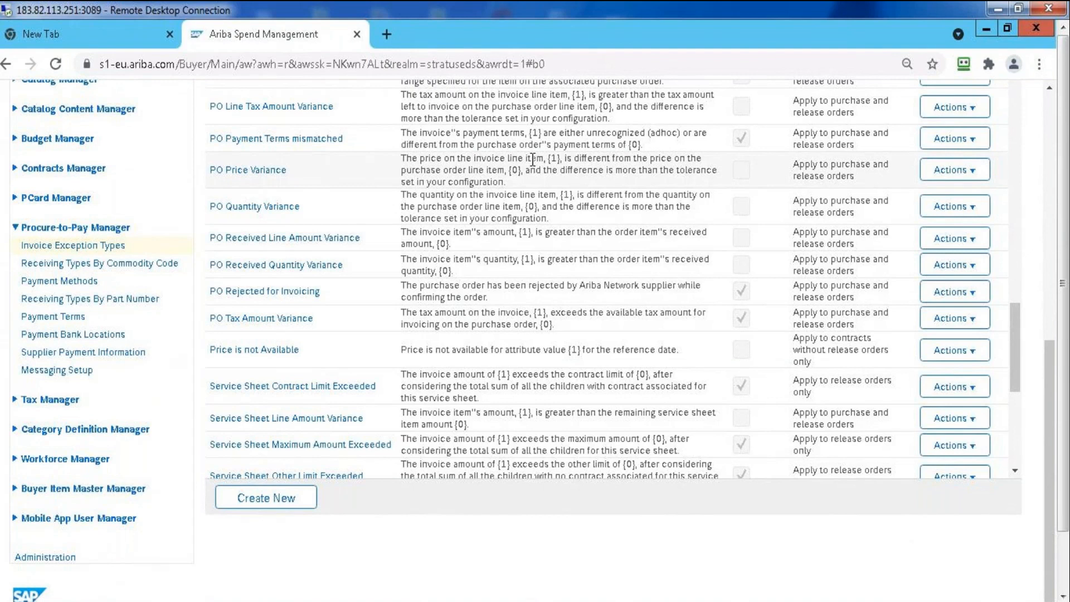
Open the PO Payment Terms mismatched exception type for editing, review its fields and leave without saving
{"action": "left_click", "coordinate": [958, 146]}
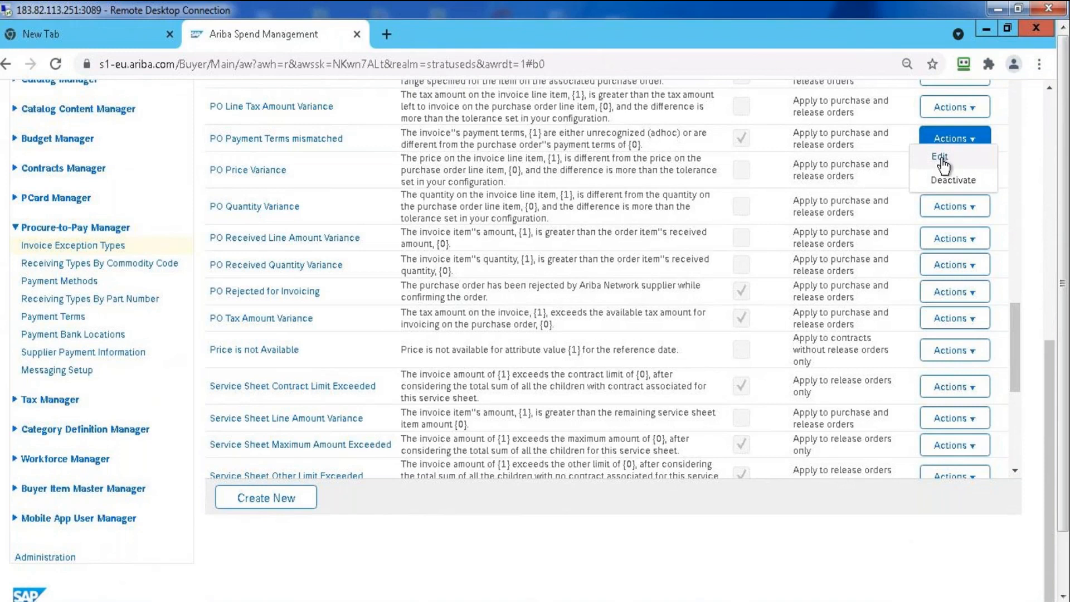
{"action": "left_click", "coordinate": [941, 159]}
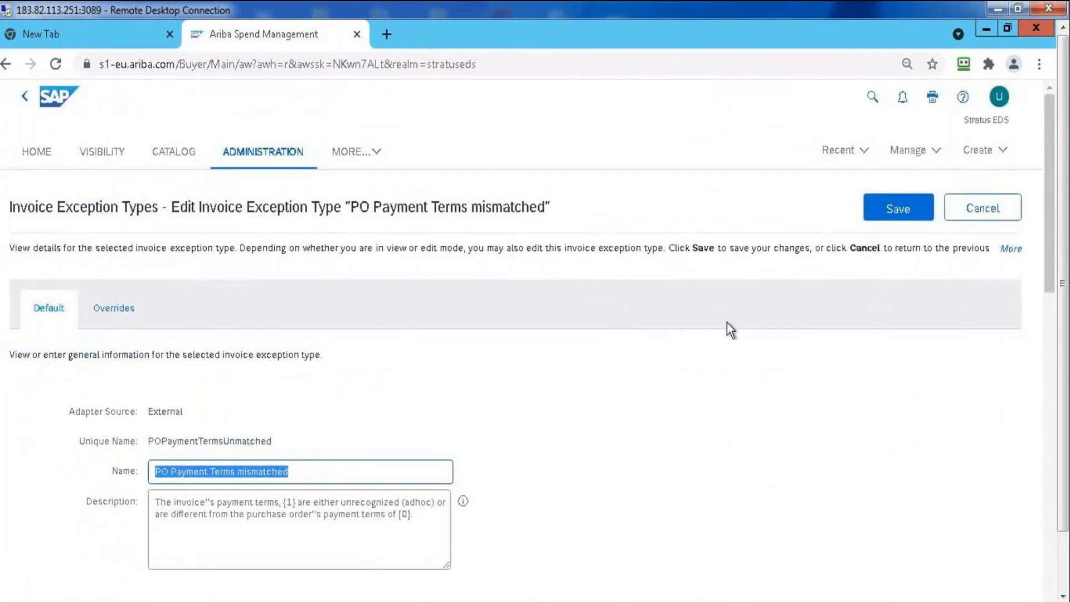
{"action": "left_click", "coordinate": [367, 377]}
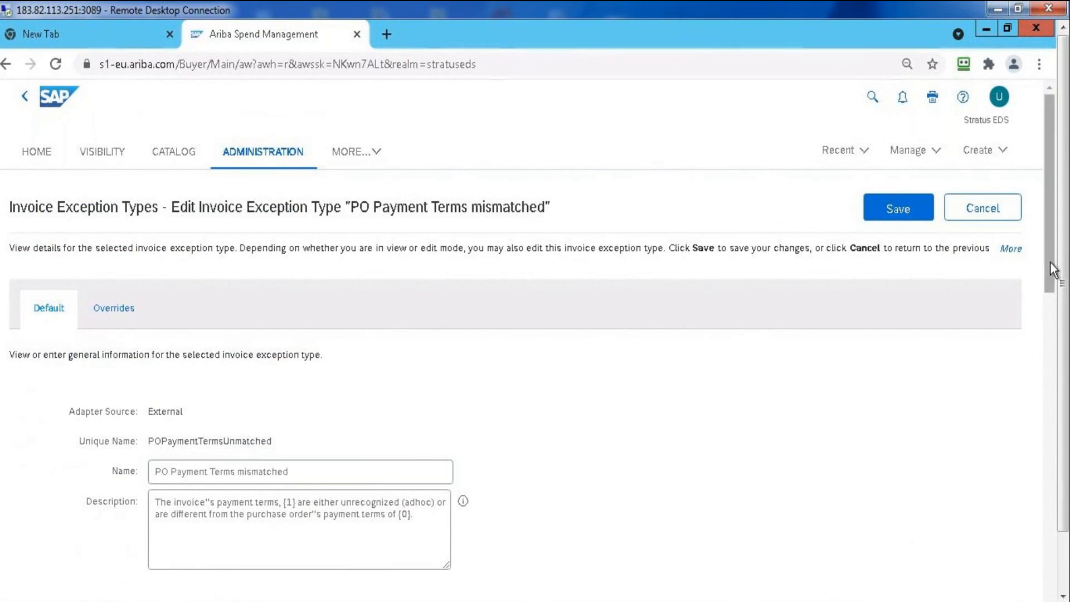
{"action": "left_click_drag", "start_coordinate": [1051, 264], "coordinate": [1046, 151]}
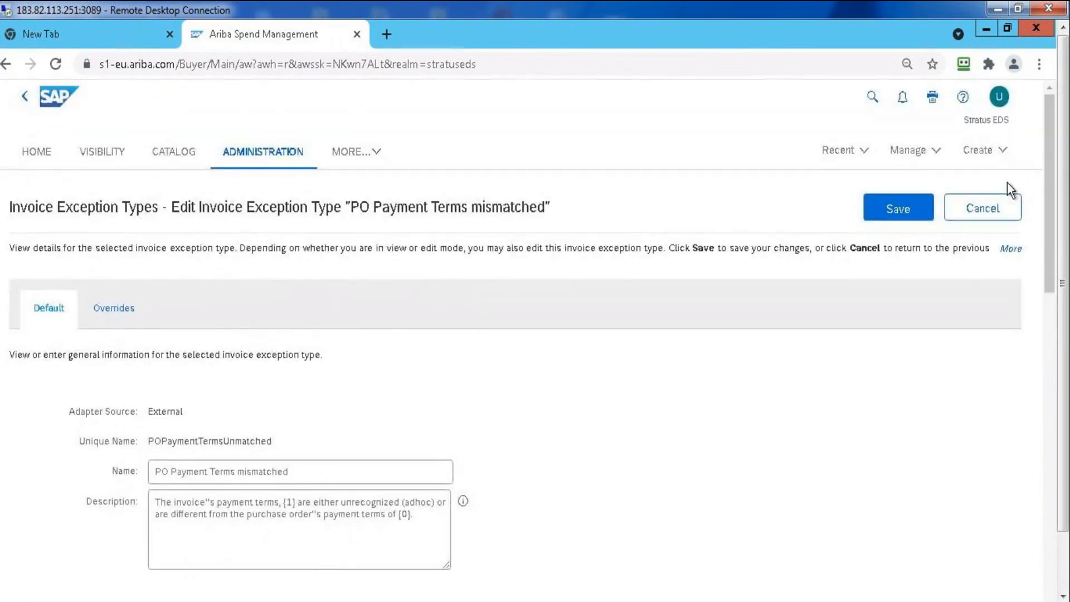
{"action": "left_click", "coordinate": [982, 215]}
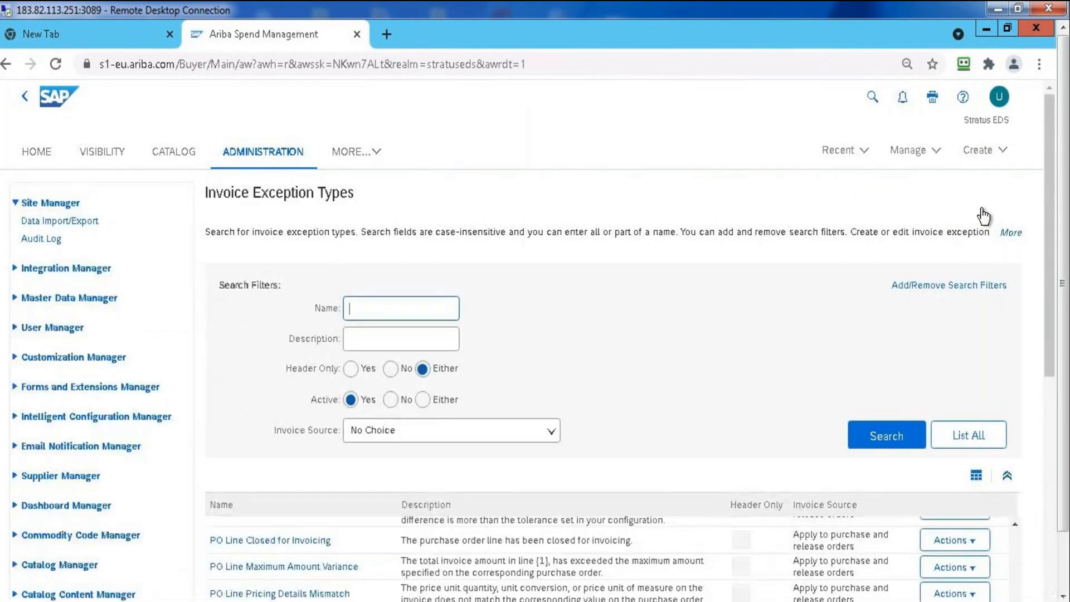
Review the purchase order exception types listed around PO Payment Terms mismatched
{"action": "left_click", "coordinate": [1047, 402]}
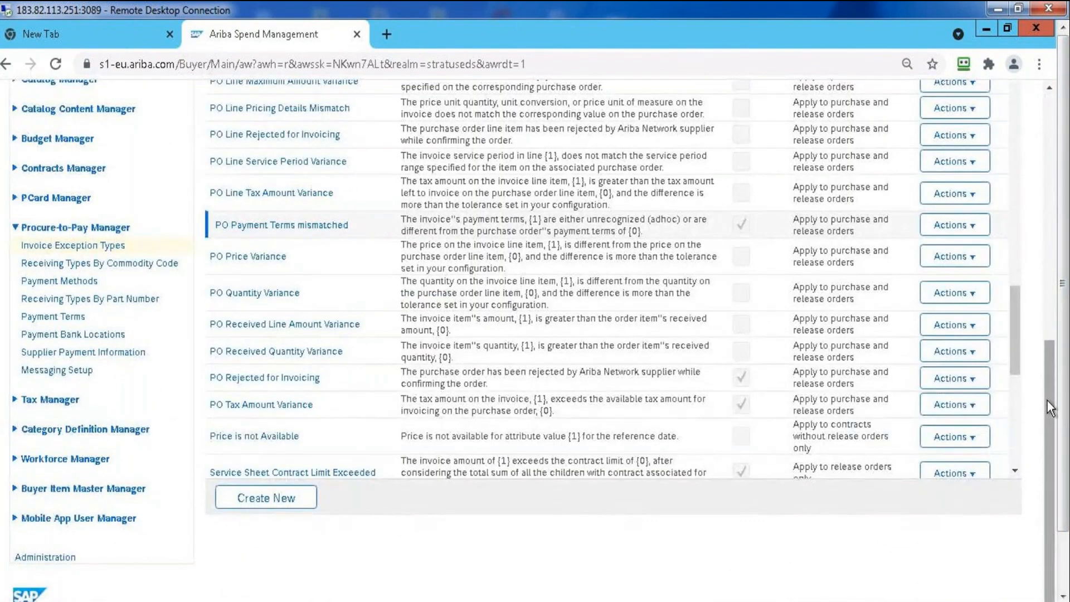
{"action": "left_click_drag", "start_coordinate": [1054, 384], "coordinate": [1049, 195]}
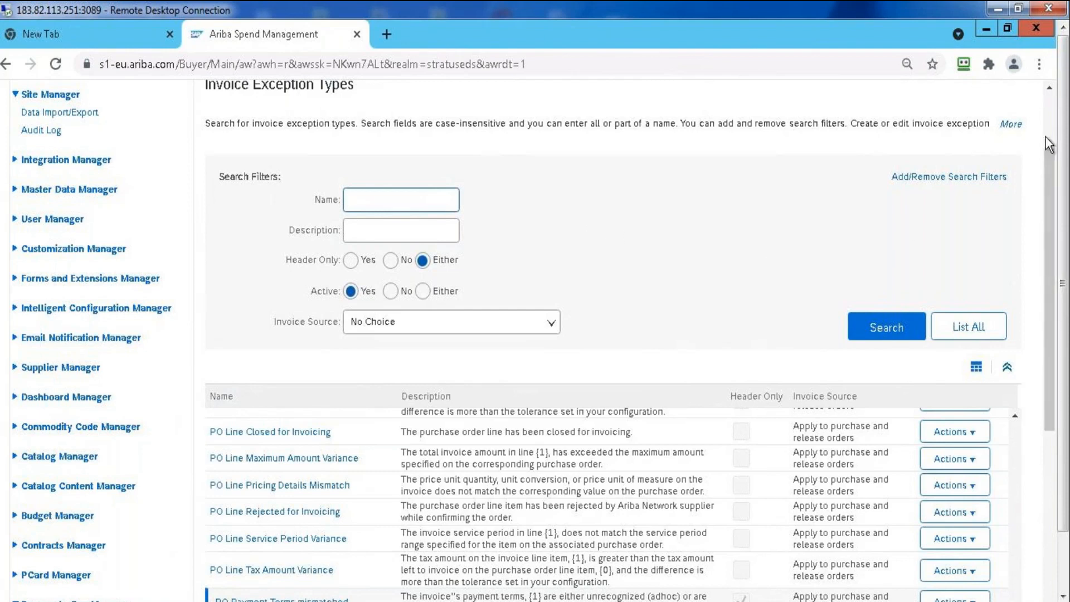
{"action": "scroll", "coordinate": [1054, 126], "scroll_direction": "up", "scroll_amount": 2}
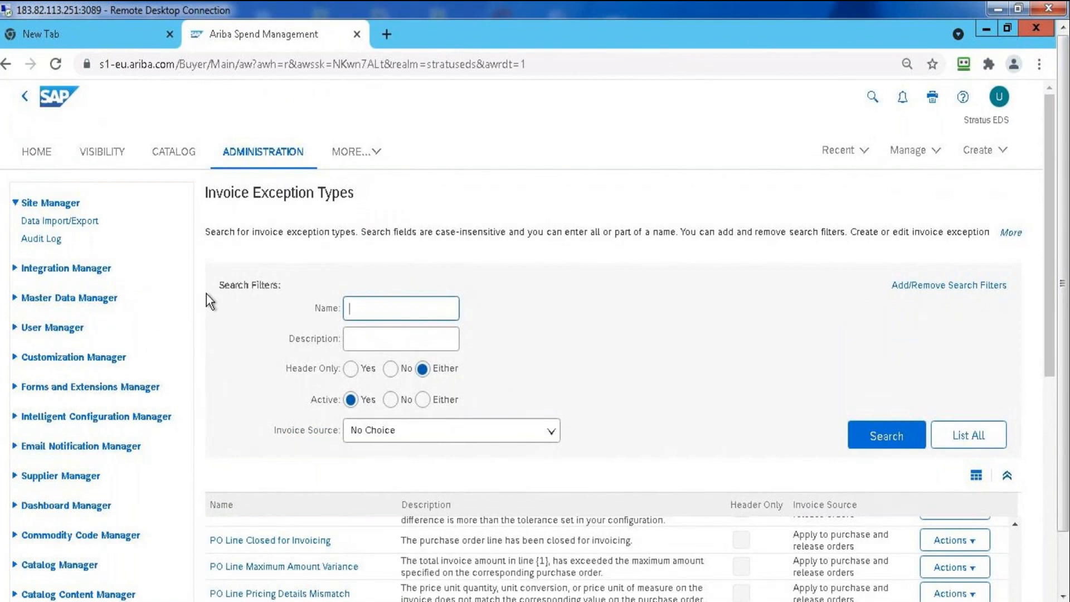
Switch to the SAP ARIBA presentation in PowerPoint, review the Downstream topics from Procure to Pay through Invoice Management, and return to SAP Ariba
{"action": "left_click", "coordinate": [458, 601]}
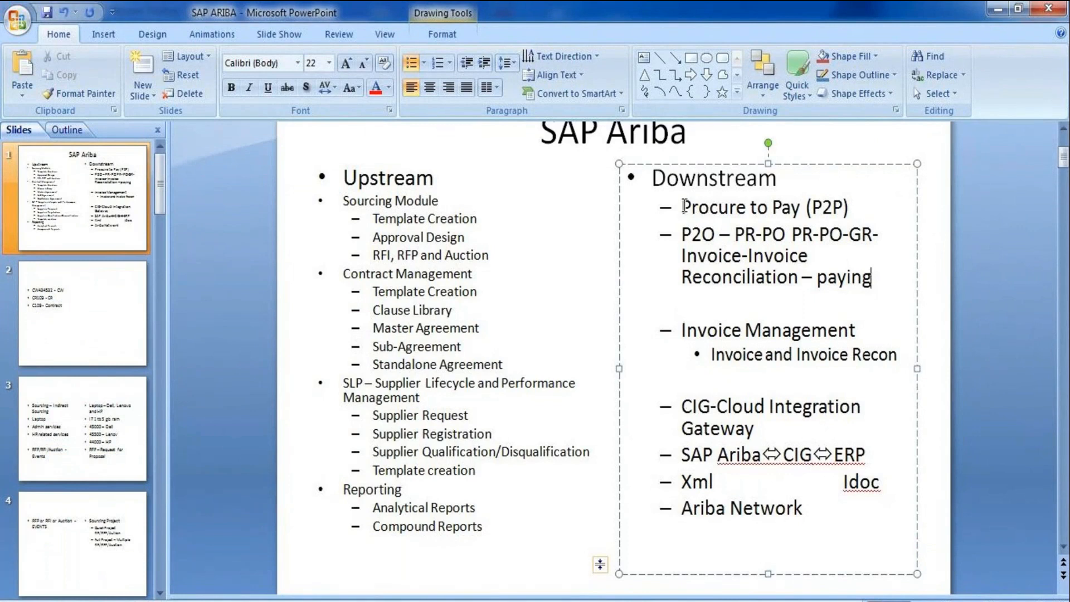
{"action": "left_click_drag", "start_coordinate": [683, 207], "coordinate": [842, 382]}
{"action": "left_click", "coordinate": [841, 381]}
{"action": "key", "text": "super+d"}
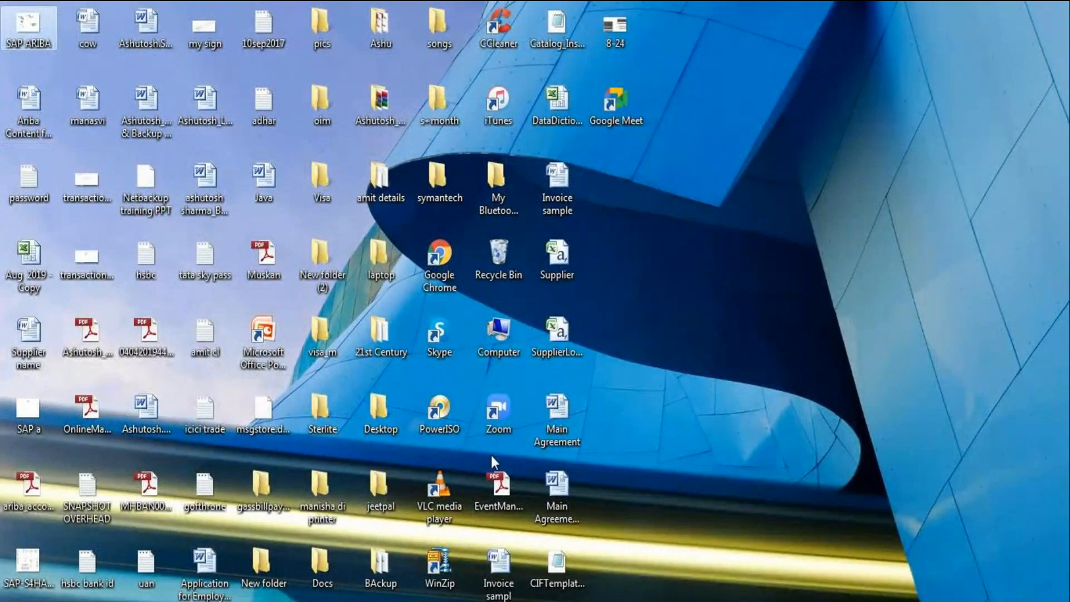
{"action": "key", "text": "alt+Tab"}
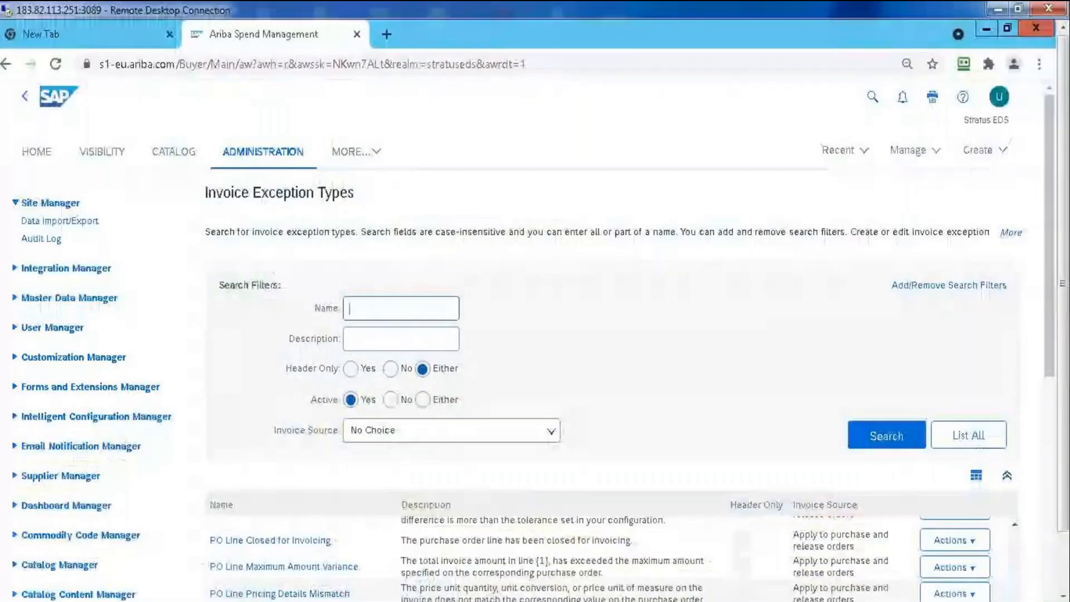
Return to the home page and open the Approval Processes management page
{"action": "left_click", "coordinate": [49, 162]}
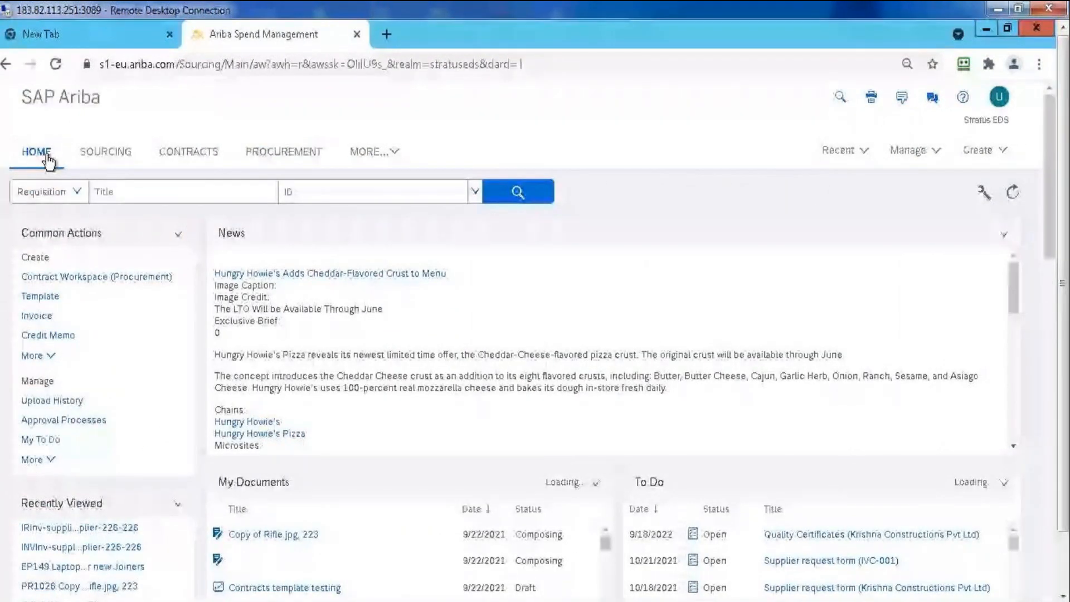
{"action": "left_click", "coordinate": [908, 150]}
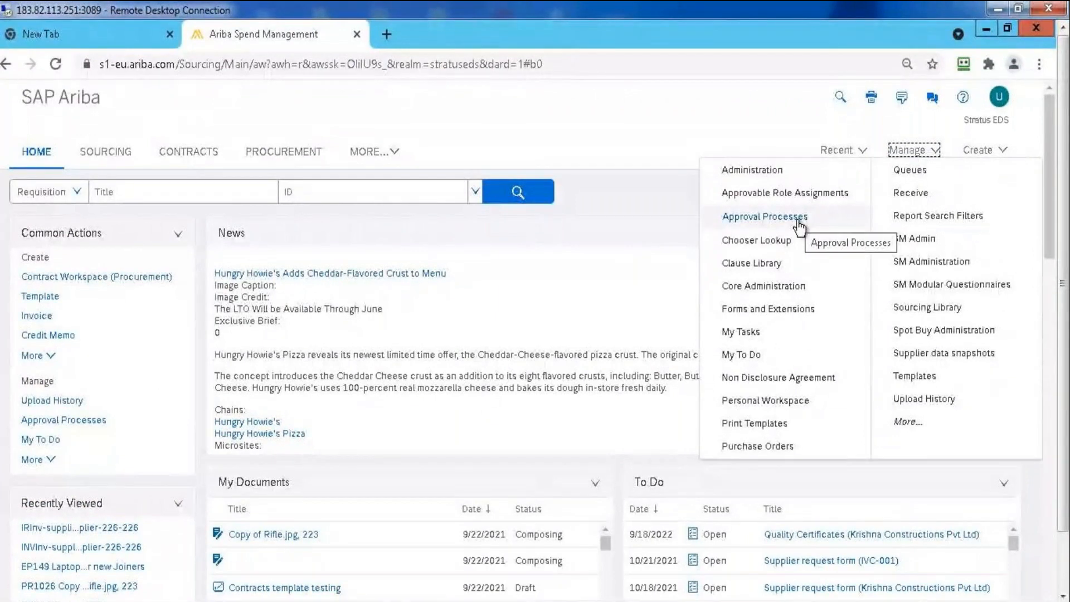
{"action": "left_click", "coordinate": [798, 223]}
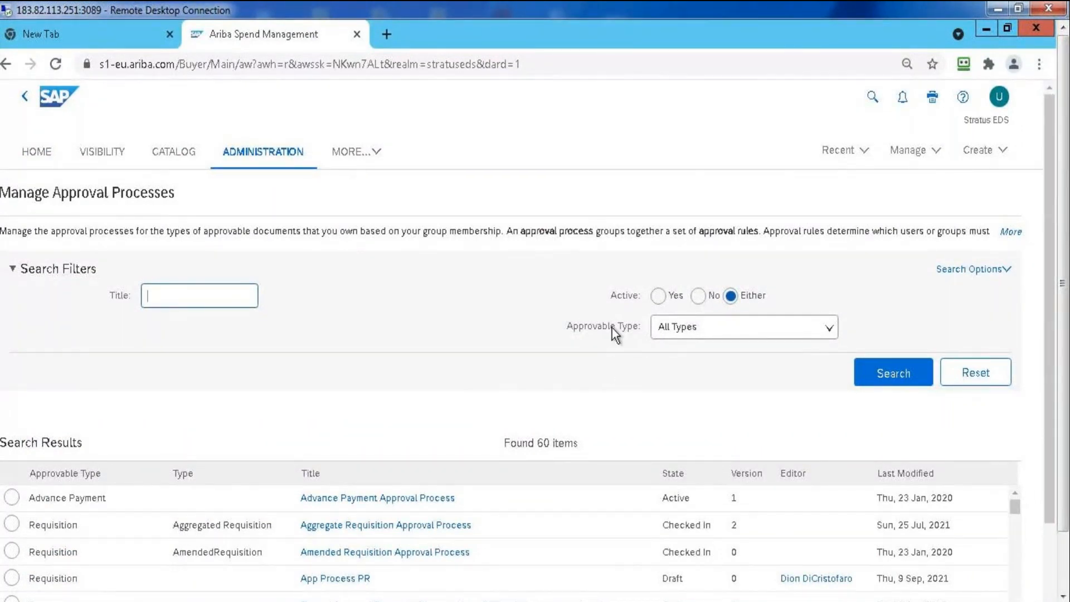
Look through the available approvable types and search the approval processes for the type Sourcing Request
{"action": "left_click", "coordinate": [796, 336]}
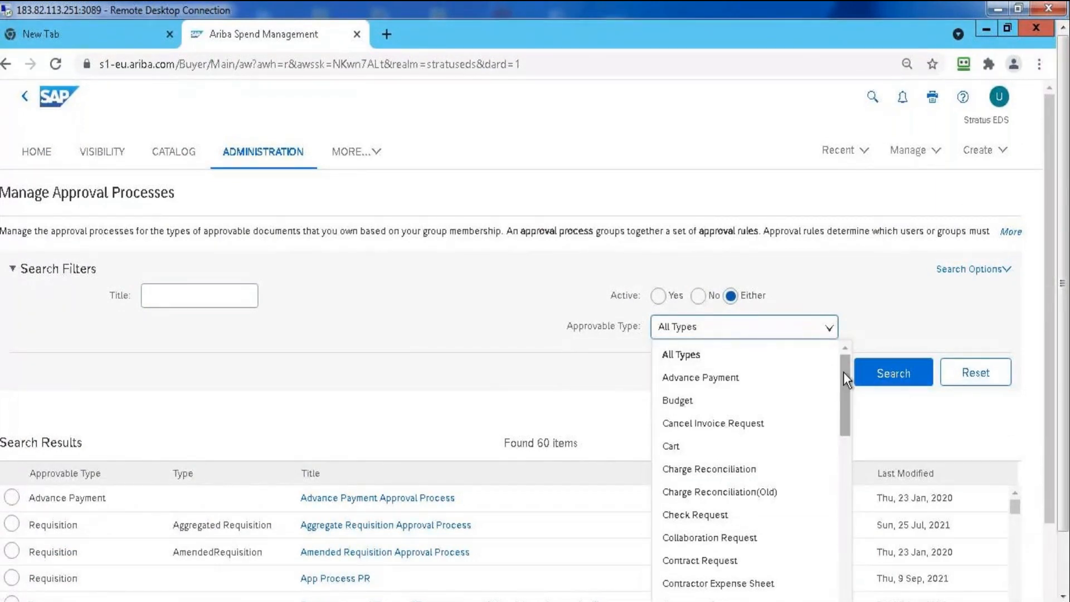
{"action": "left_click_drag", "start_coordinate": [843, 372], "coordinate": [850, 499]}
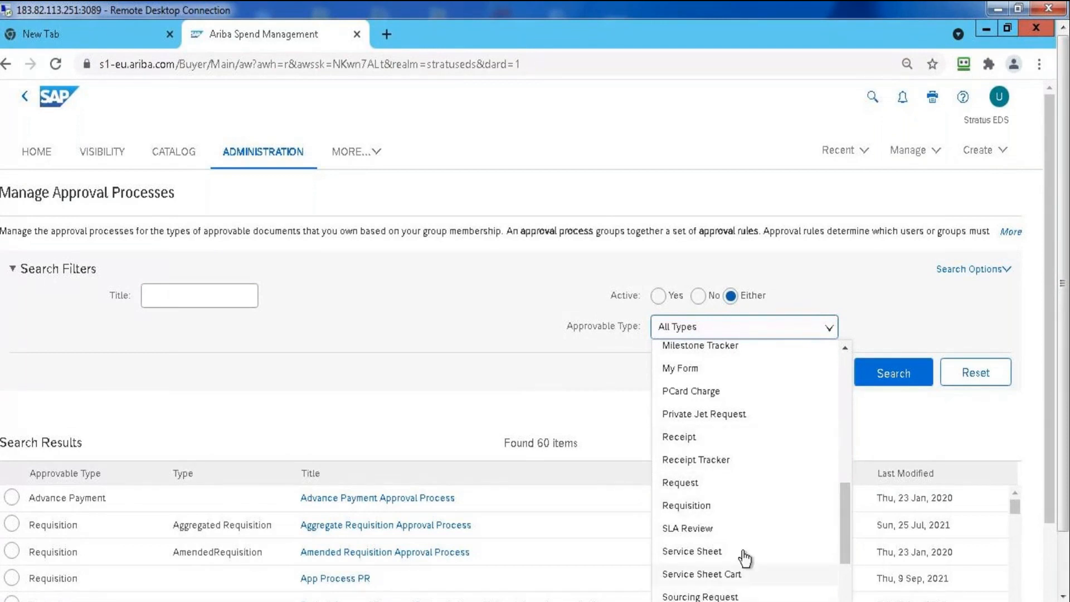
{"action": "left_click_drag", "start_coordinate": [843, 509], "coordinate": [852, 478]}
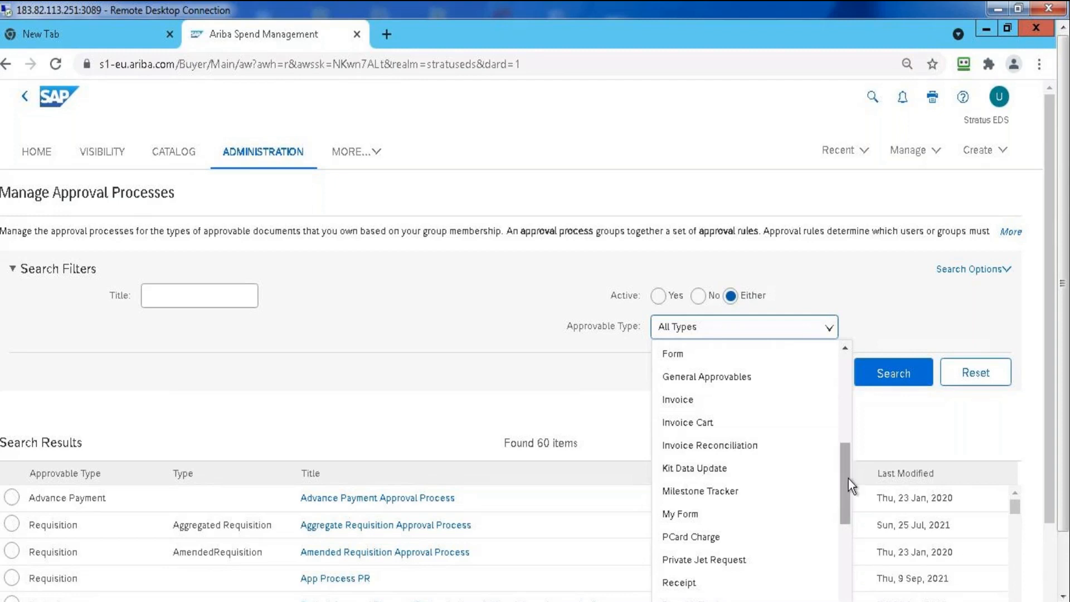
{"action": "left_click_drag", "start_coordinate": [848, 479], "coordinate": [840, 558]}
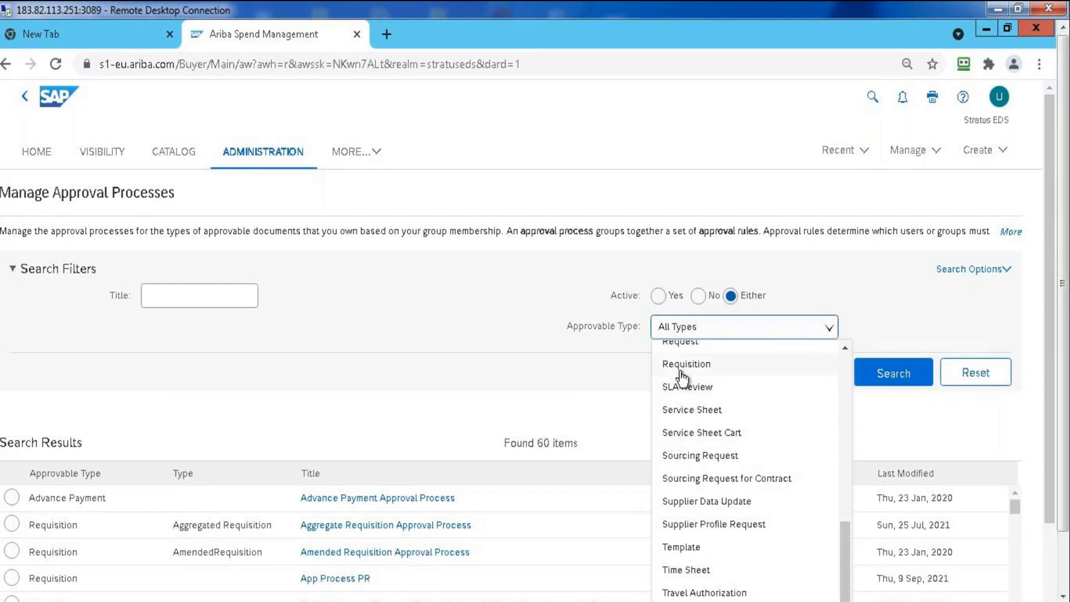
{"action": "left_click", "coordinate": [705, 457]}
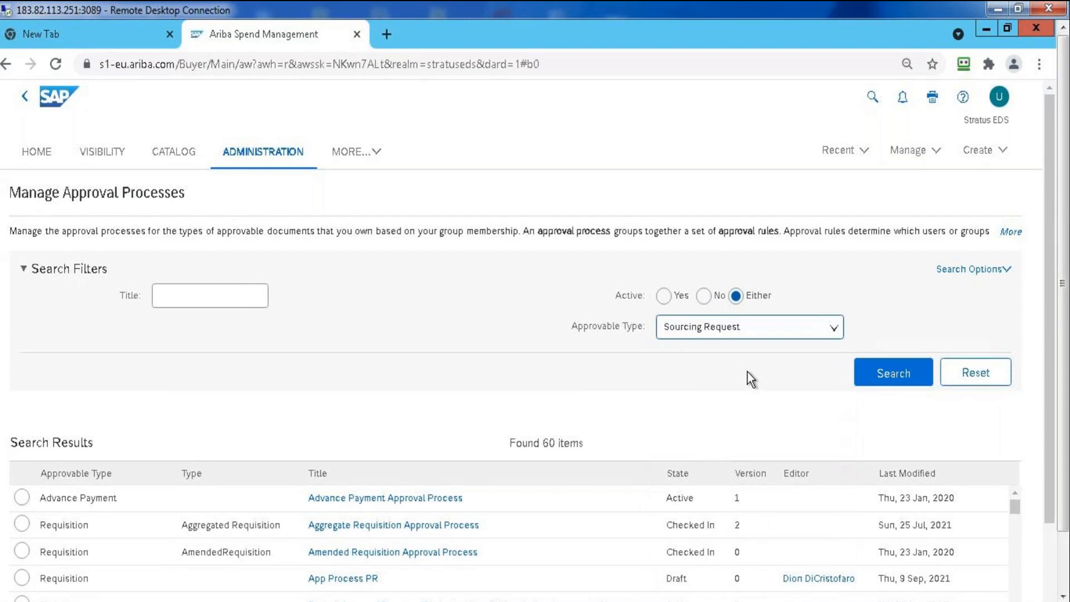
{"action": "left_click", "coordinate": [876, 379]}
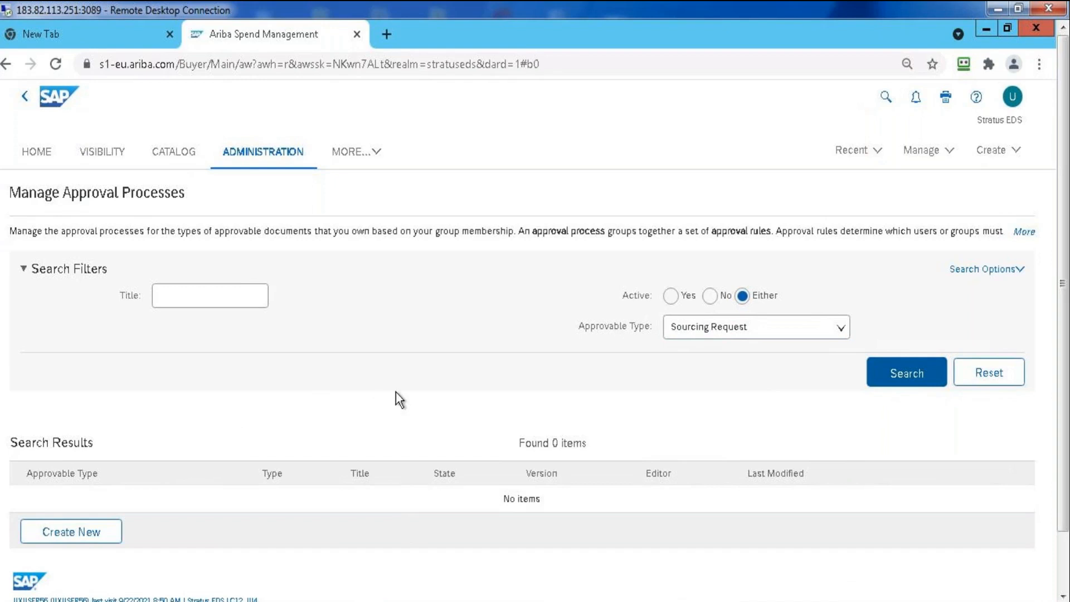
Search the approval processes for the approvable type Requisition
{"action": "left_click", "coordinate": [701, 332]}
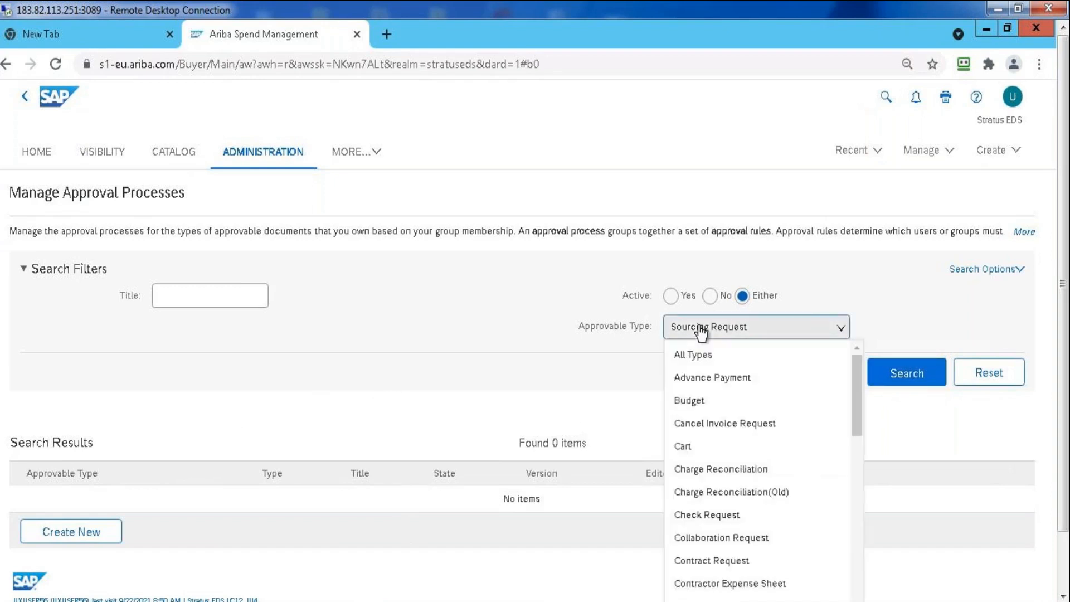
{"action": "type", "text": "Req"}
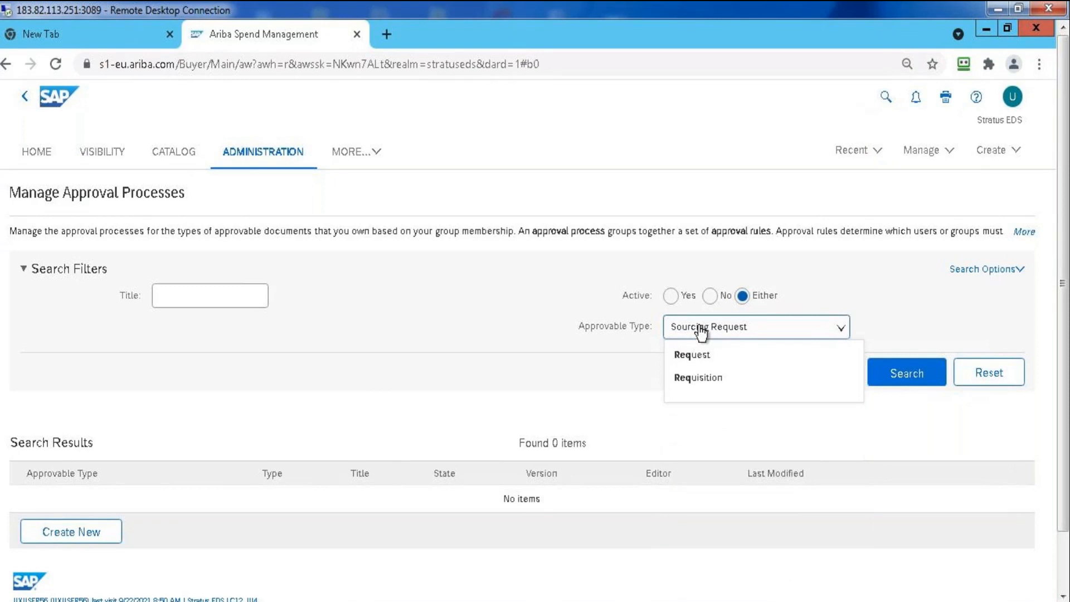
{"action": "left_click", "coordinate": [698, 378]}
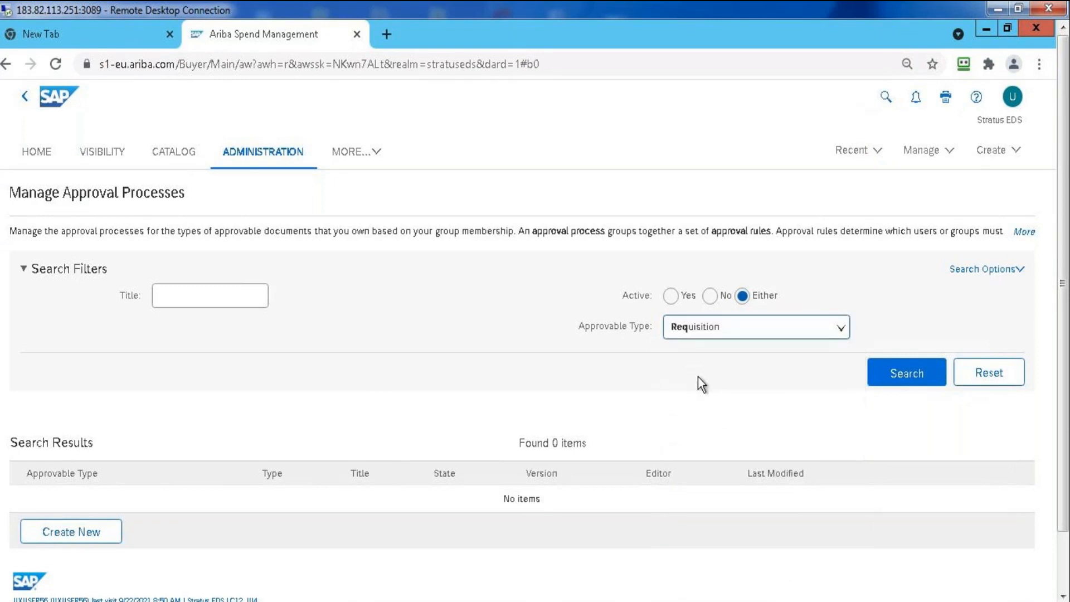
{"action": "left_click", "coordinate": [897, 371]}
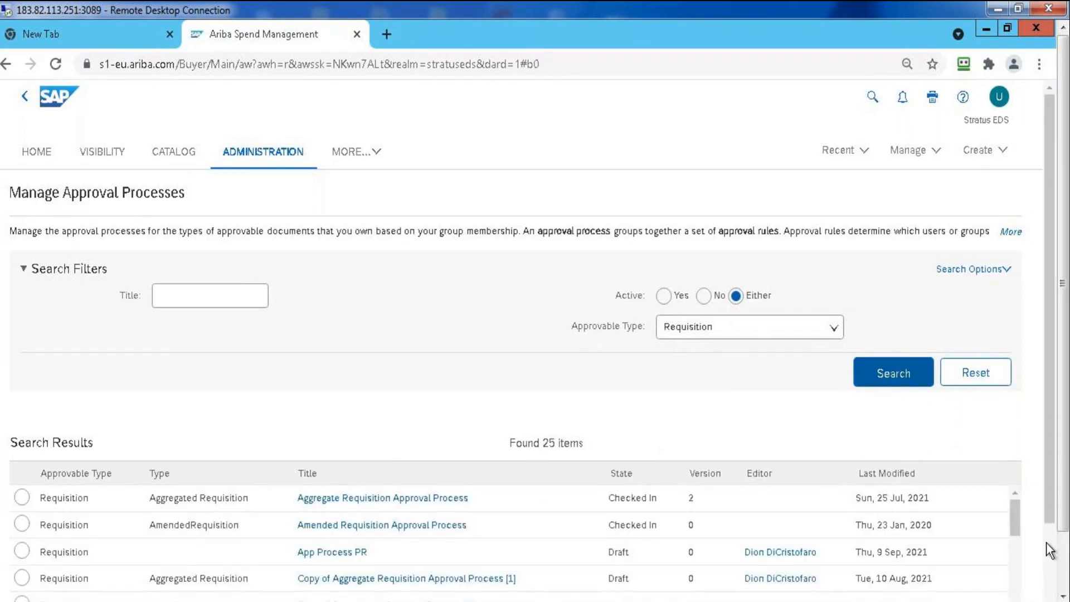
Restrict the Requisition approval process search to active processes only and run it again
{"action": "scroll", "coordinate": [981, 435], "scroll_direction": "down", "scroll_amount": 2}
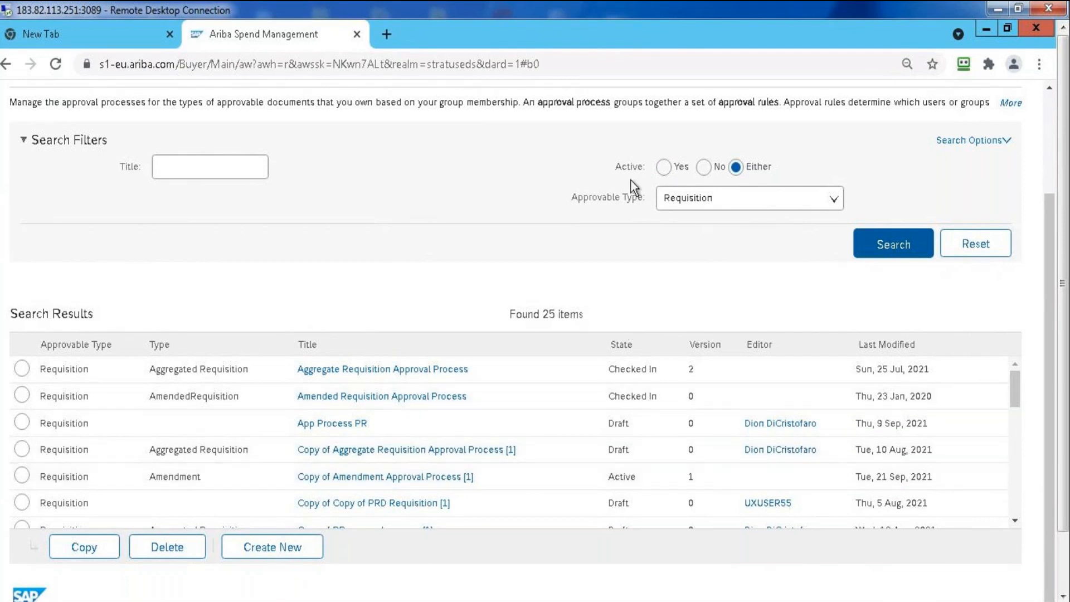
{"action": "left_click", "coordinate": [662, 168]}
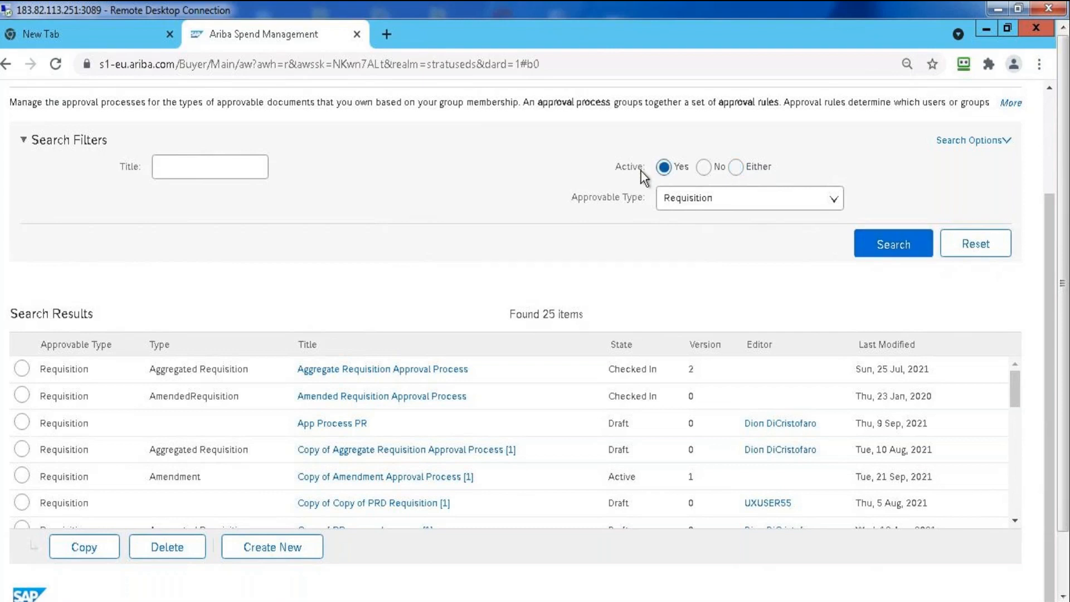
{"action": "left_click", "coordinate": [871, 242]}
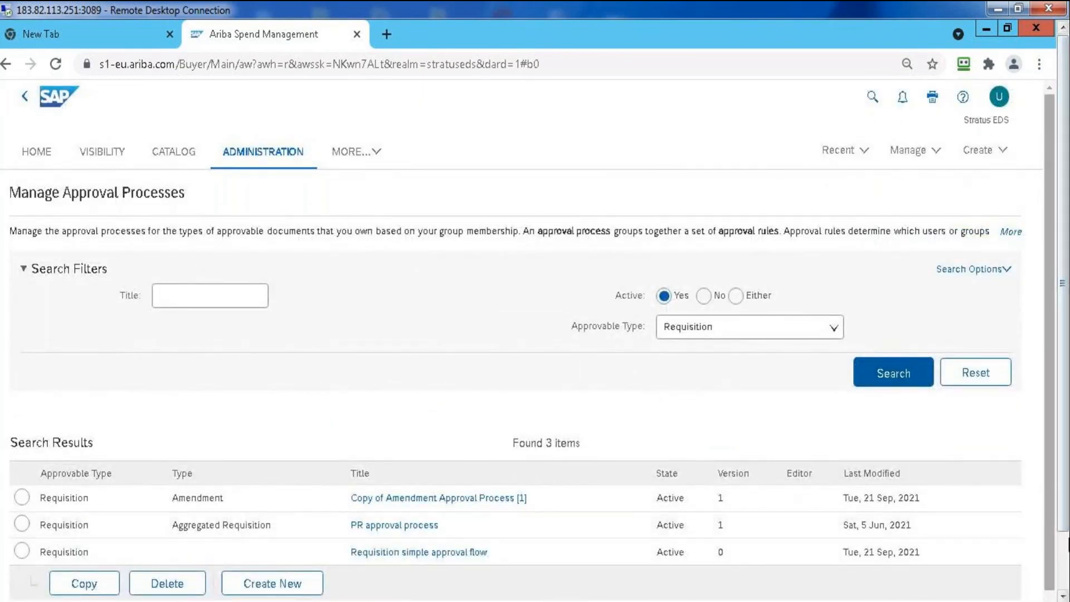
Open the Requisition simple approval flow process and review the Supervisor rule's diagram, condition, action and parameters
{"action": "left_click_drag", "start_coordinate": [1050, 559], "coordinate": [1054, 577]}
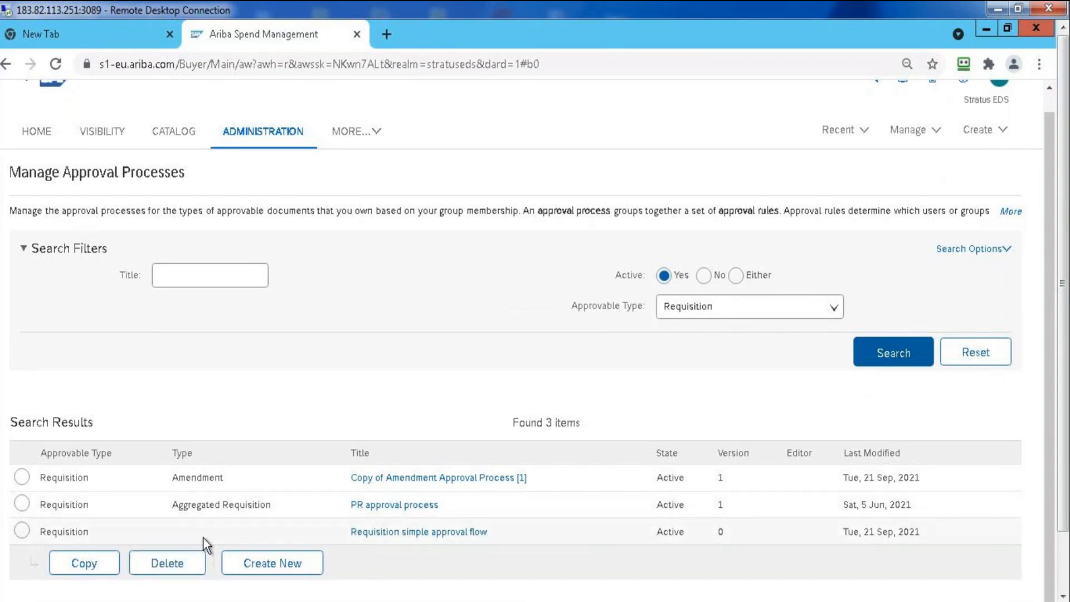
{"action": "left_click", "coordinate": [397, 532]}
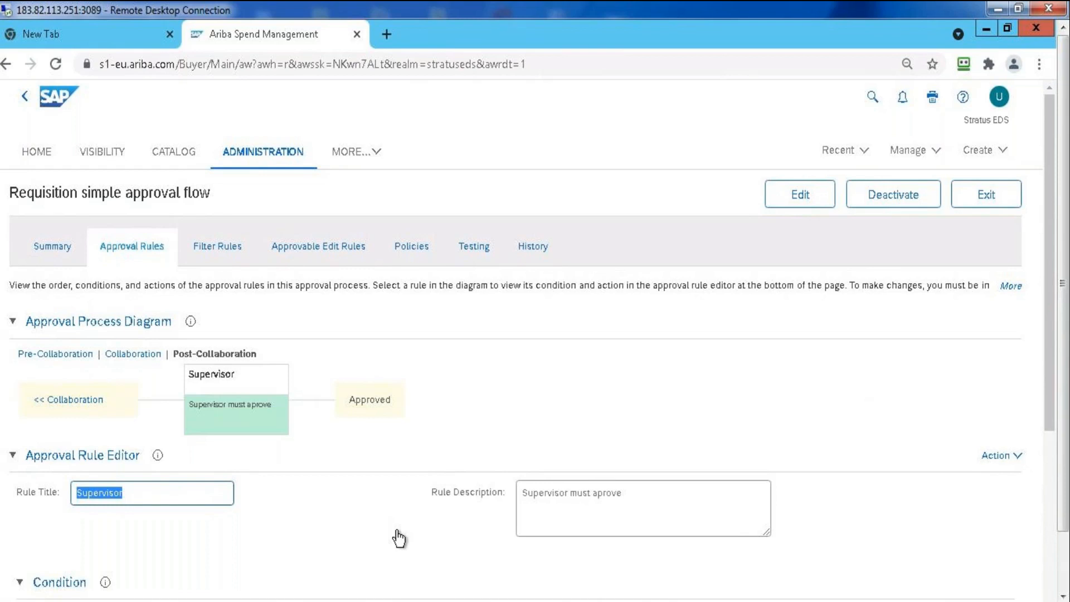
{"action": "left_click_drag", "start_coordinate": [1053, 209], "coordinate": [1050, 452]}
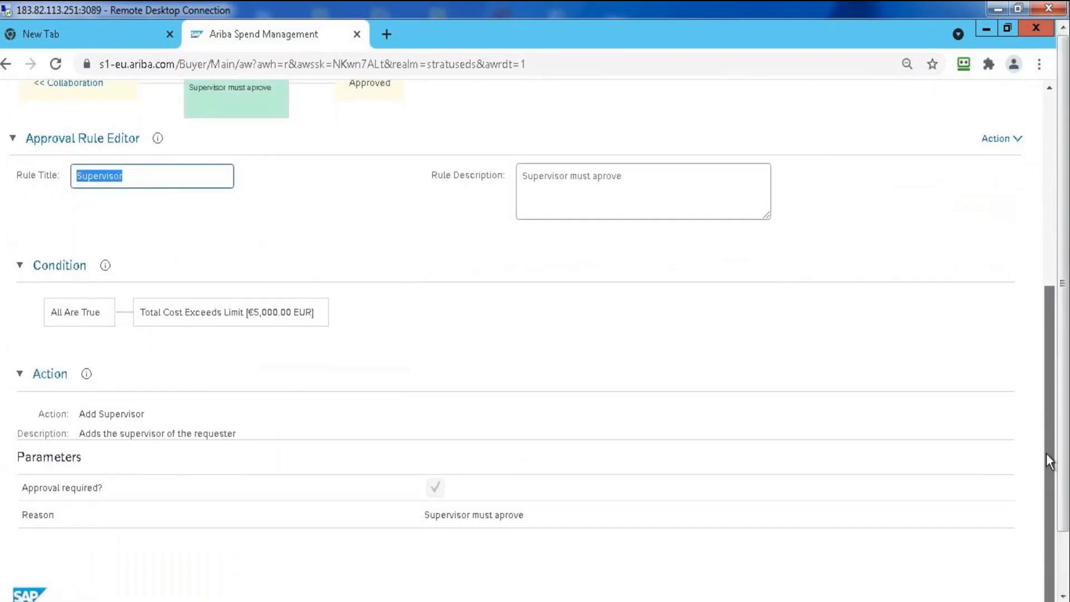
{"action": "left_click", "coordinate": [1045, 273]}
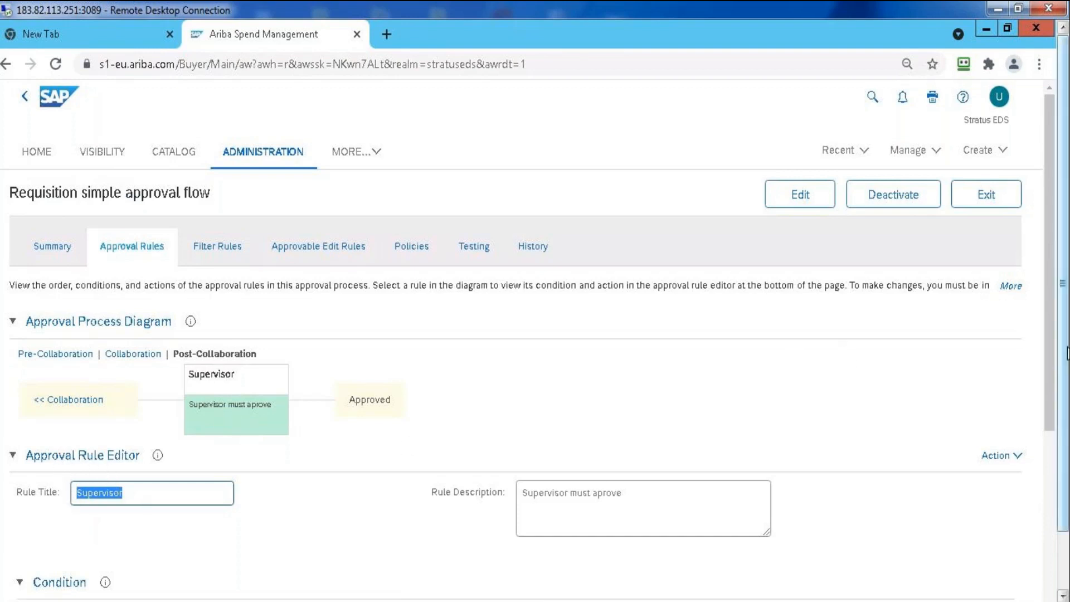
{"action": "left_click_drag", "start_coordinate": [1049, 335], "coordinate": [1045, 485]}
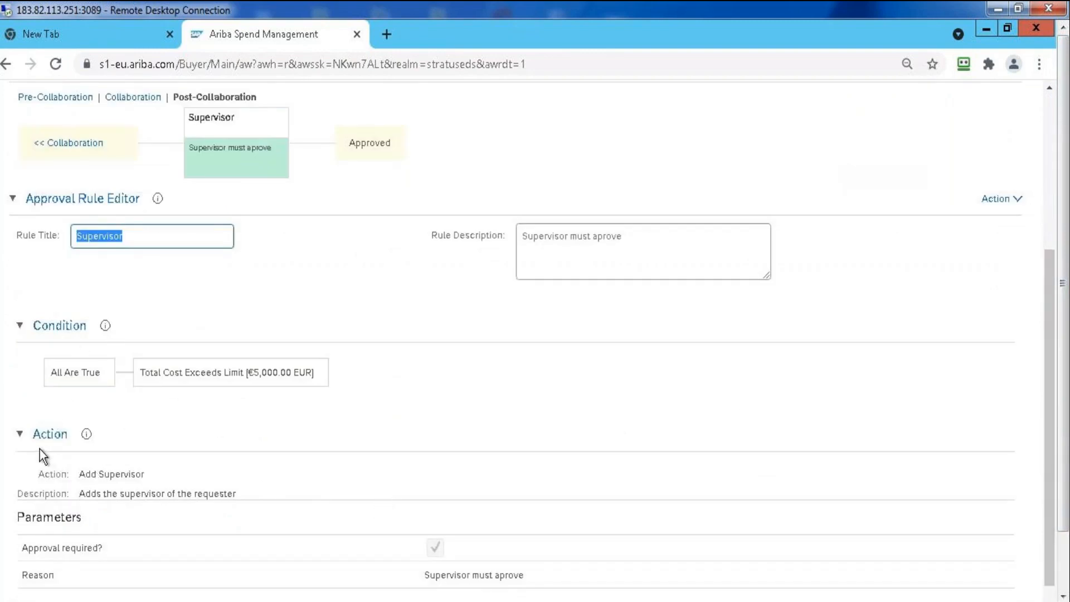
{"action": "left_click_drag", "start_coordinate": [1050, 489], "coordinate": [1054, 219]}
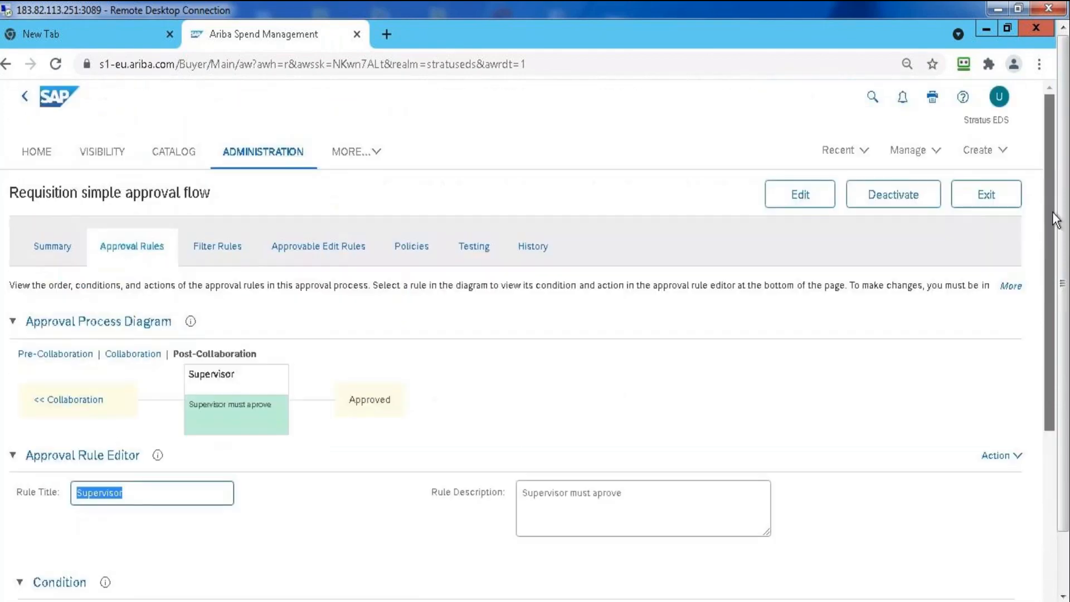
Put the Requisition simple approval flow into edit mode and add a serial rule after the Supervisor rule
{"action": "left_click", "coordinate": [802, 203]}
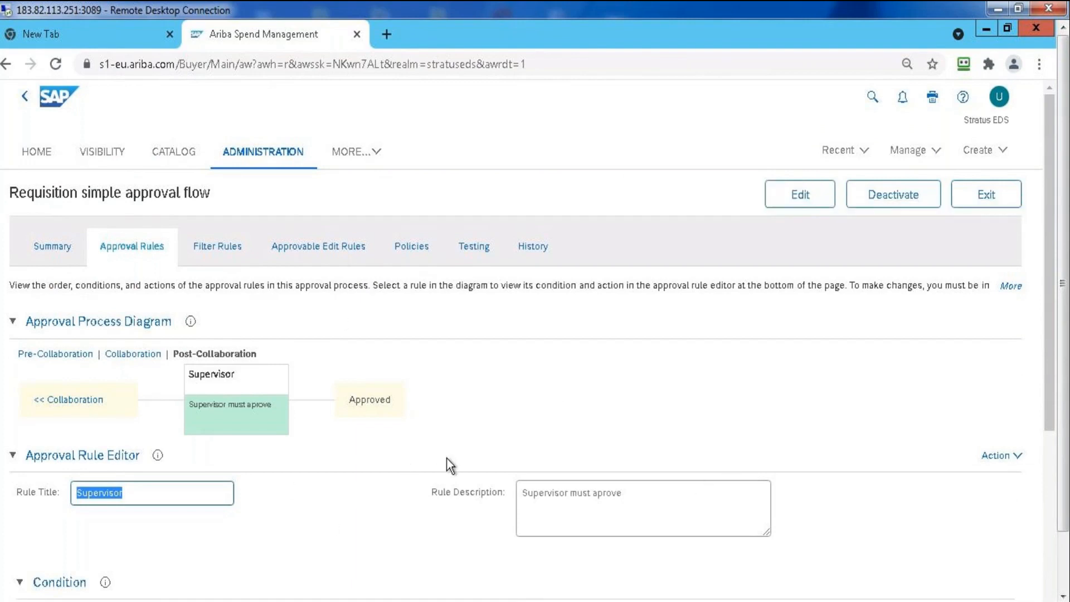
{"action": "left_click", "coordinate": [806, 197]}
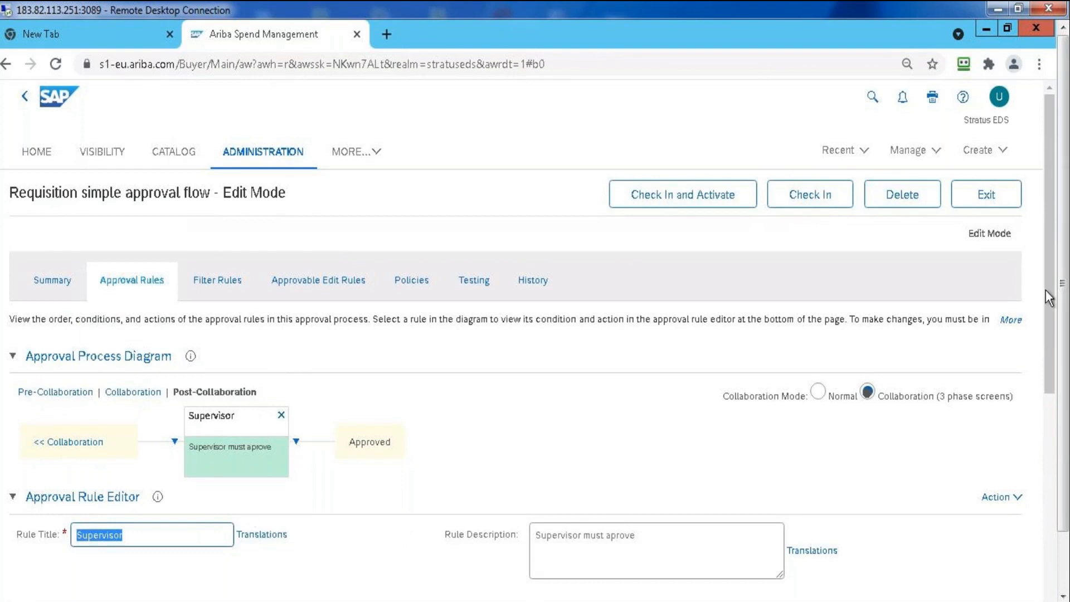
{"action": "mouse_move", "coordinate": [1052, 256]}
{"action": "left_mouse_down"}
{"action": "mouse_move", "coordinate": [1057, 483]}
{"action": "mouse_move", "coordinate": [1038, 266]}
{"action": "left_mouse_up"}
{"action": "double_click", "coordinate": [1039, 266]}
{"action": "left_click", "coordinate": [296, 397]}
{"action": "left_click", "coordinate": [369, 412]}
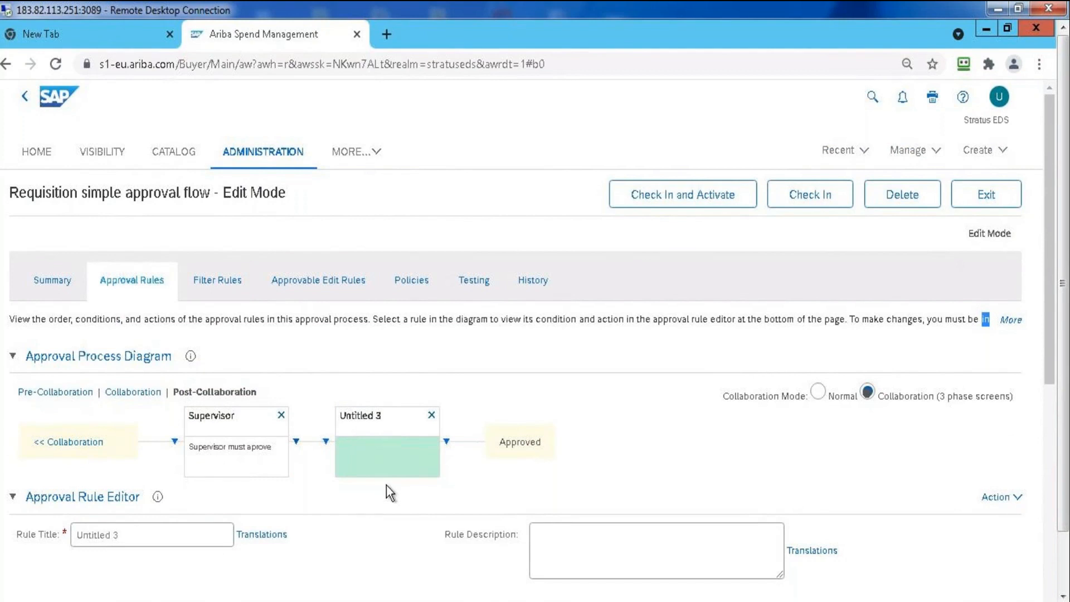
Check the options for adding or moving rules ahead of the new untitled rule, and exit the approval process
{"action": "left_click", "coordinate": [326, 443]}
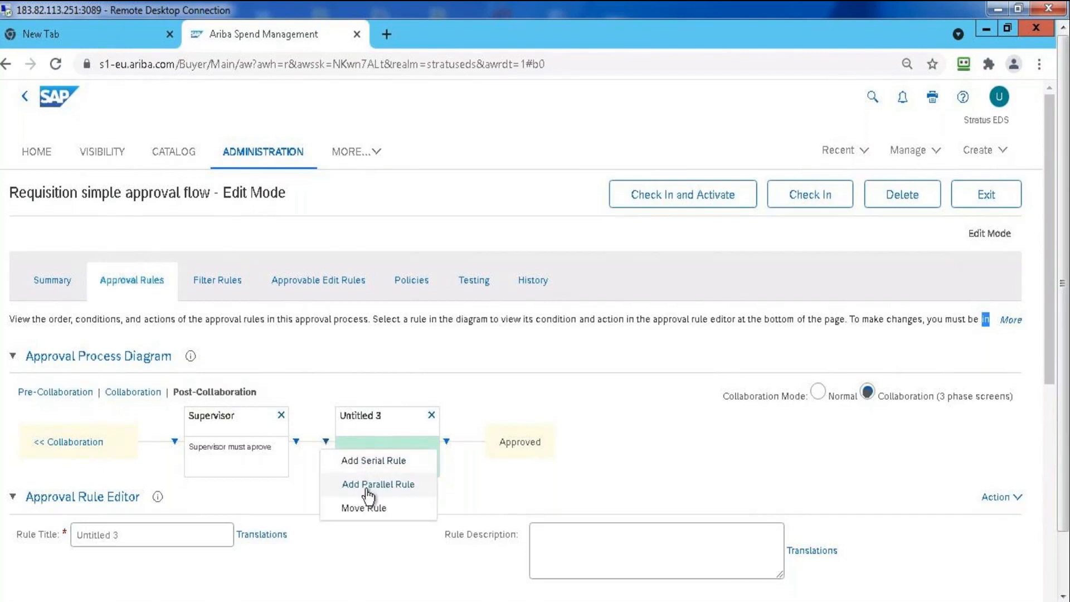
{"action": "left_click", "coordinate": [459, 465]}
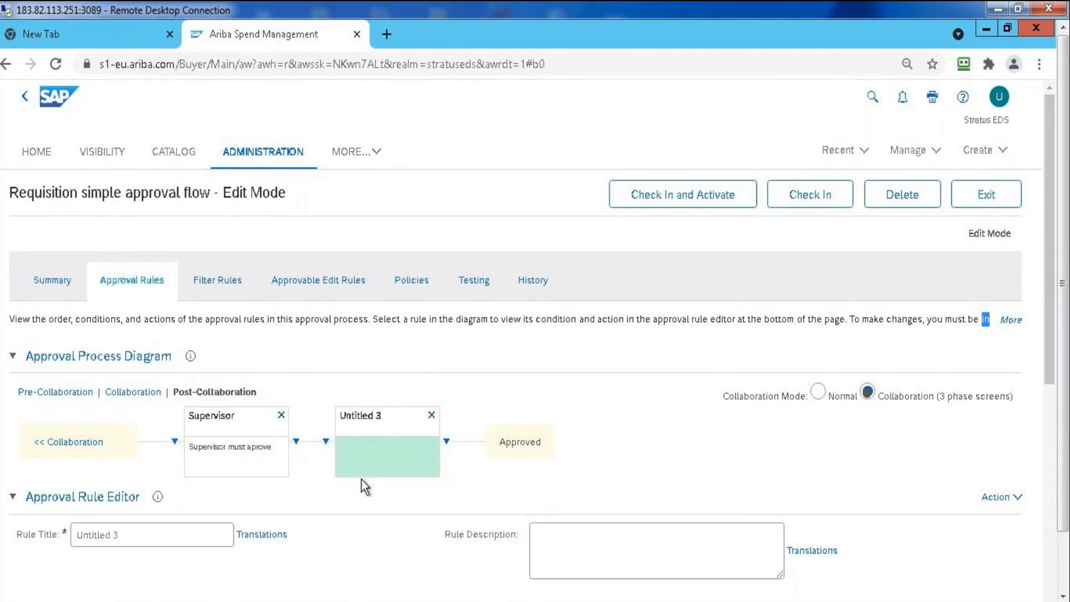
{"action": "left_click", "coordinate": [984, 196]}
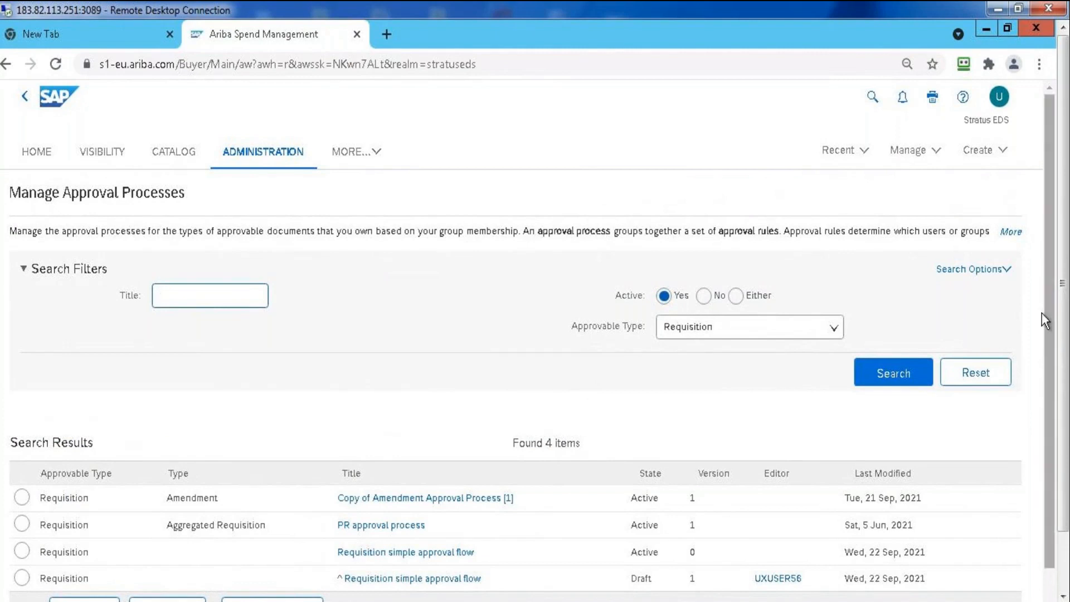
Create a new approval process with approvable type Requisition and type Default, keeping the suggested title, and continue to its approval rules
{"action": "scroll", "coordinate": [1045, 366], "scroll_direction": "down", "scroll_amount": 2}
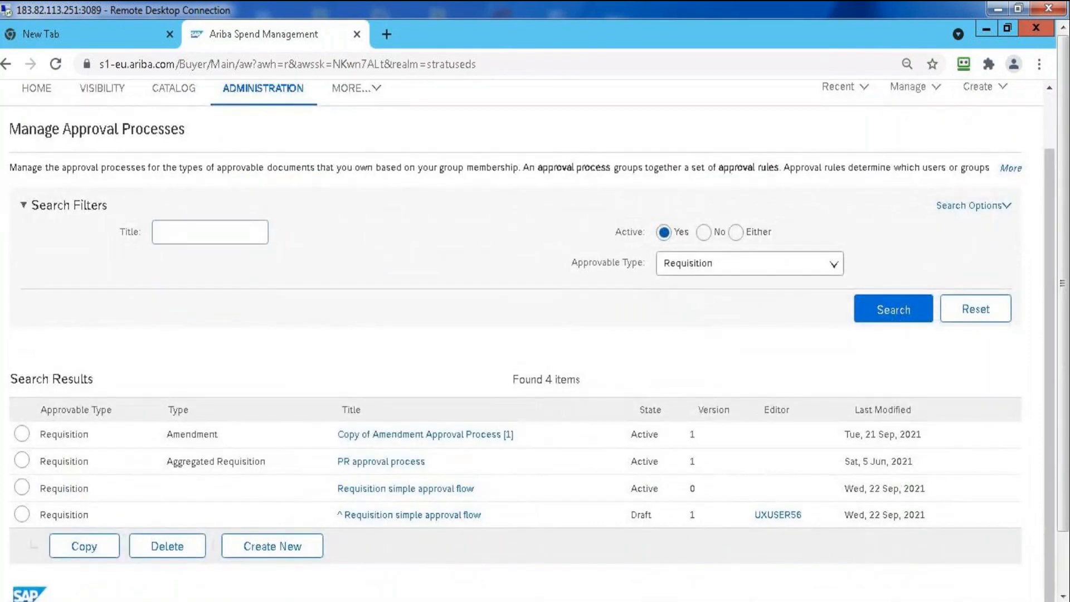
{"action": "left_click", "coordinate": [312, 547]}
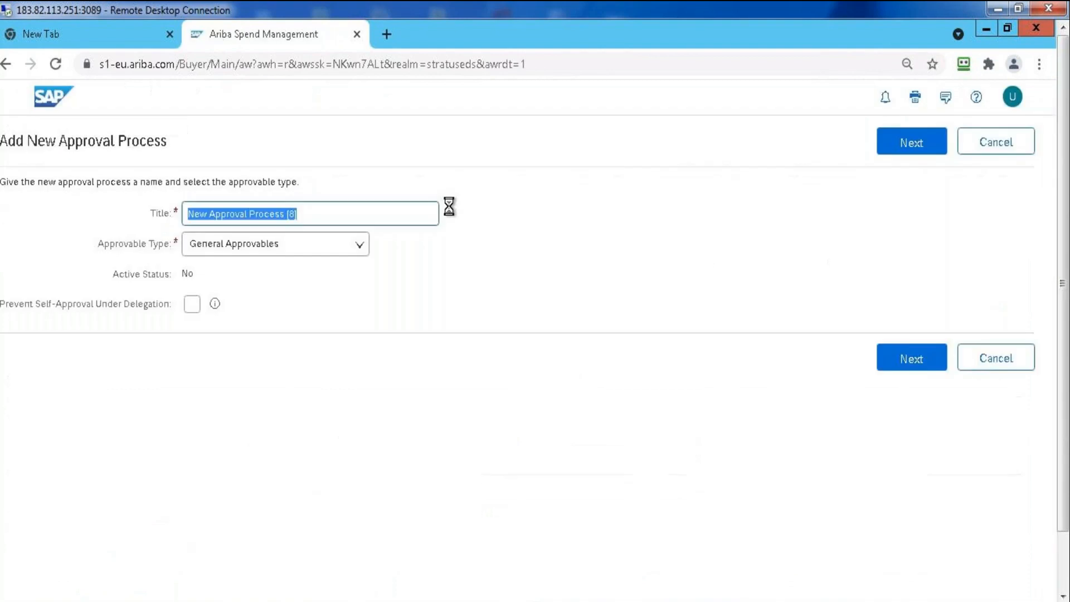
{"action": "left_click", "coordinate": [359, 245]}
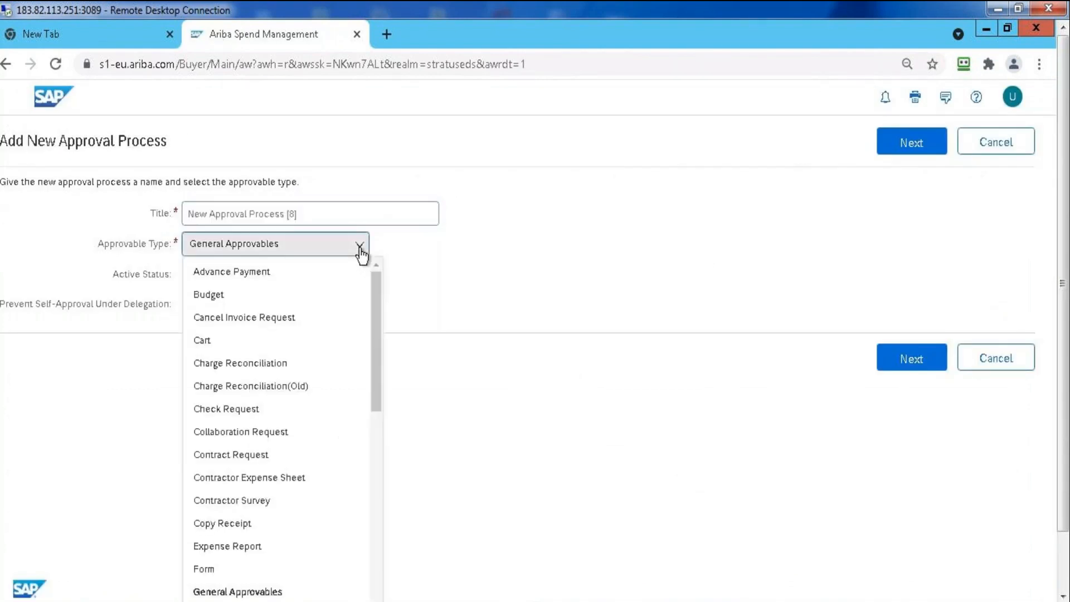
{"action": "type", "text": "re"}
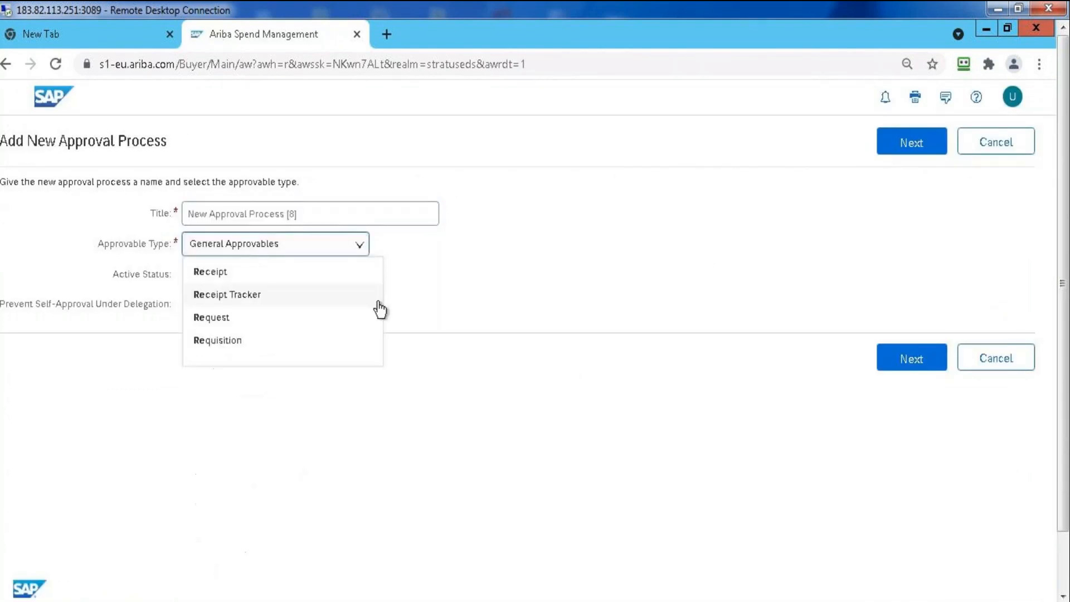
{"action": "left_click", "coordinate": [284, 349]}
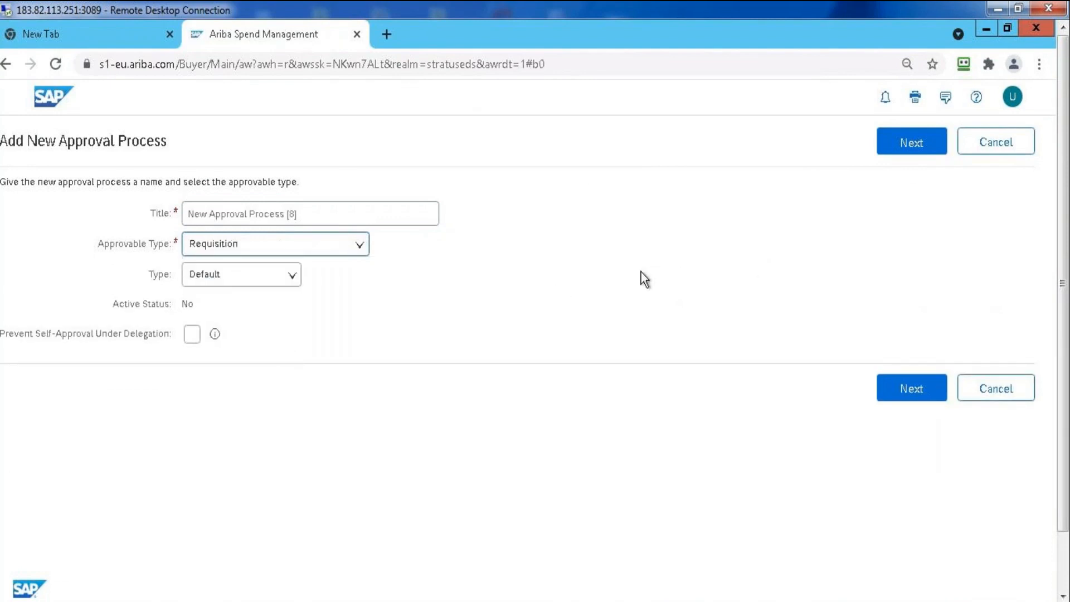
{"action": "left_click", "coordinate": [294, 280]}
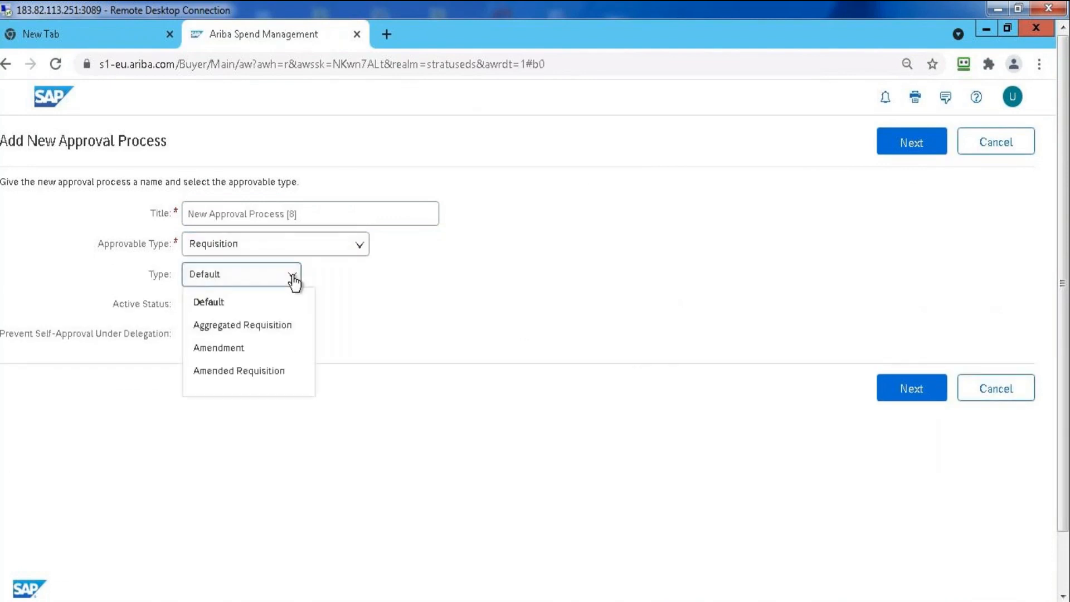
{"action": "left_click", "coordinate": [244, 305]}
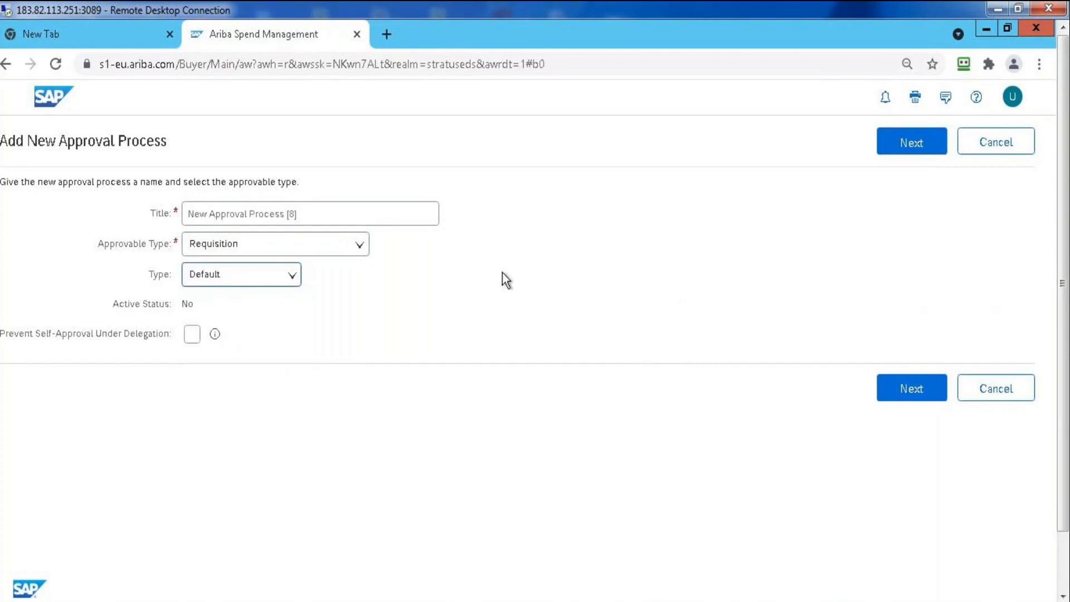
{"action": "left_click", "coordinate": [911, 147]}
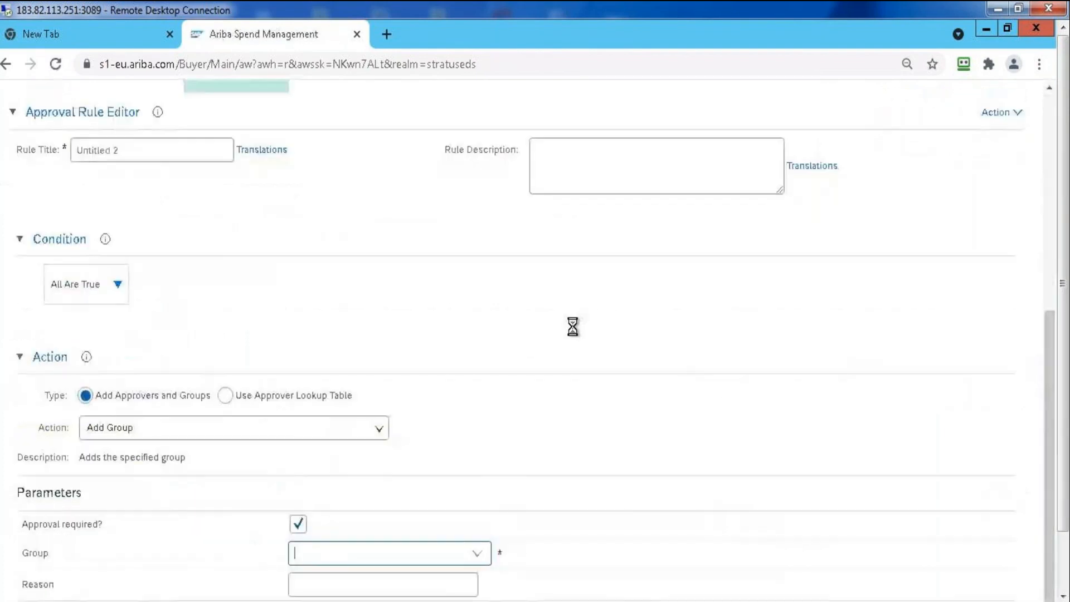
Change the title of the untitled rule in the new approval process to Approver 1
{"action": "left_click", "coordinate": [1048, 175]}
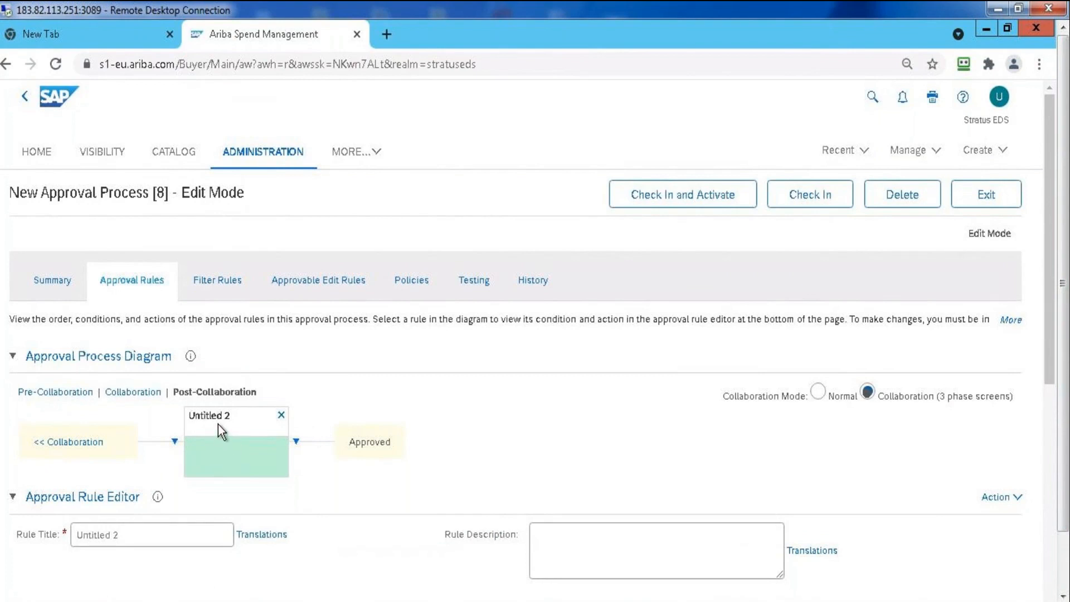
{"action": "left_click", "coordinate": [180, 529]}
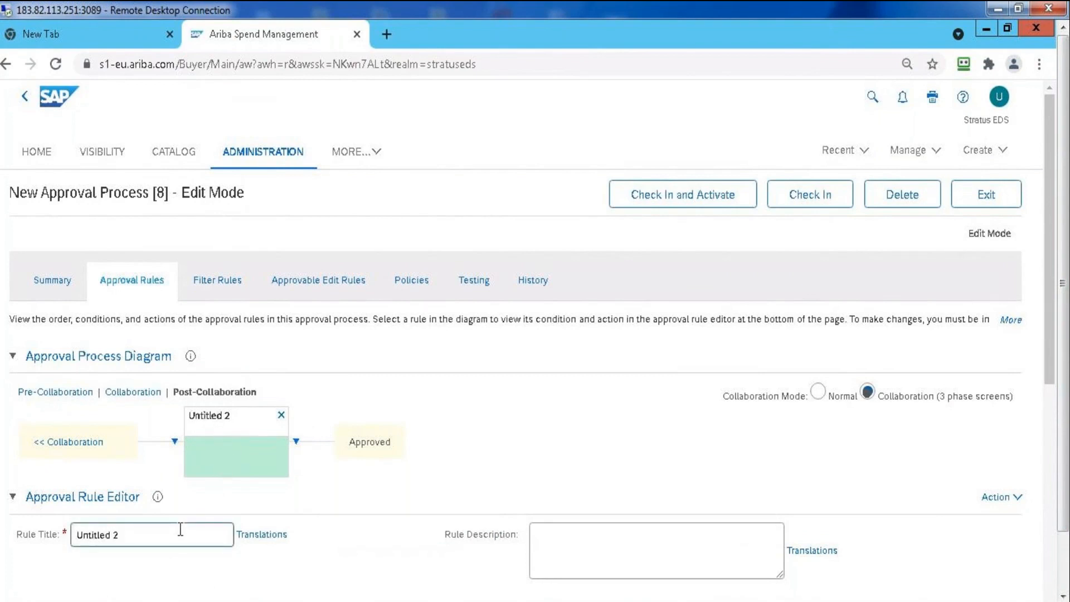
{"action": "key", "text": "BackSpace"}
{"action": "key", "text": "BackSpace"}
{"action": "key", "text": "BackSpace"}
{"action": "key", "text": "BackSpace"}
{"action": "key", "text": "BackSpace"}
{"action": "key", "text": "BackSpace"}
{"action": "key", "text": "BackSpace"}
{"action": "key", "text": "BackSpace"}
{"action": "key", "text": "BackSpace"}
{"action": "key", "text": "BackSpace"}
{"action": "type", "text": "Su"}
{"action": "key", "text": "BackSpace"}
{"action": "key", "text": "BackSpace"}
{"action": "type", "text": "Approver 1"}
Enter "Approver 1 needs to approve" as the rule's description
{"action": "left_click", "coordinate": [575, 554]}
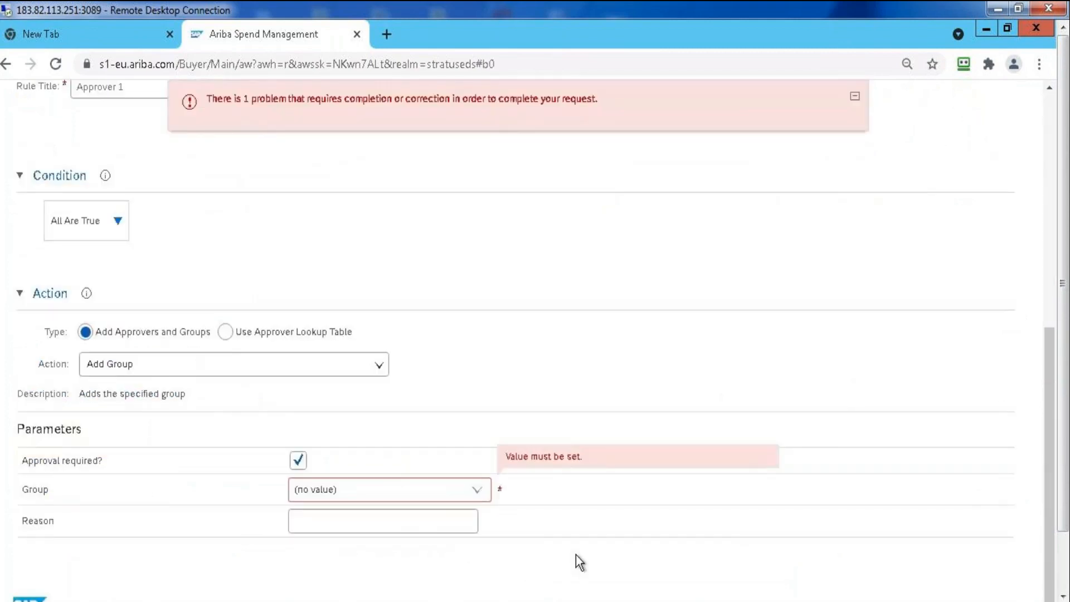
{"action": "left_click", "coordinate": [1046, 257]}
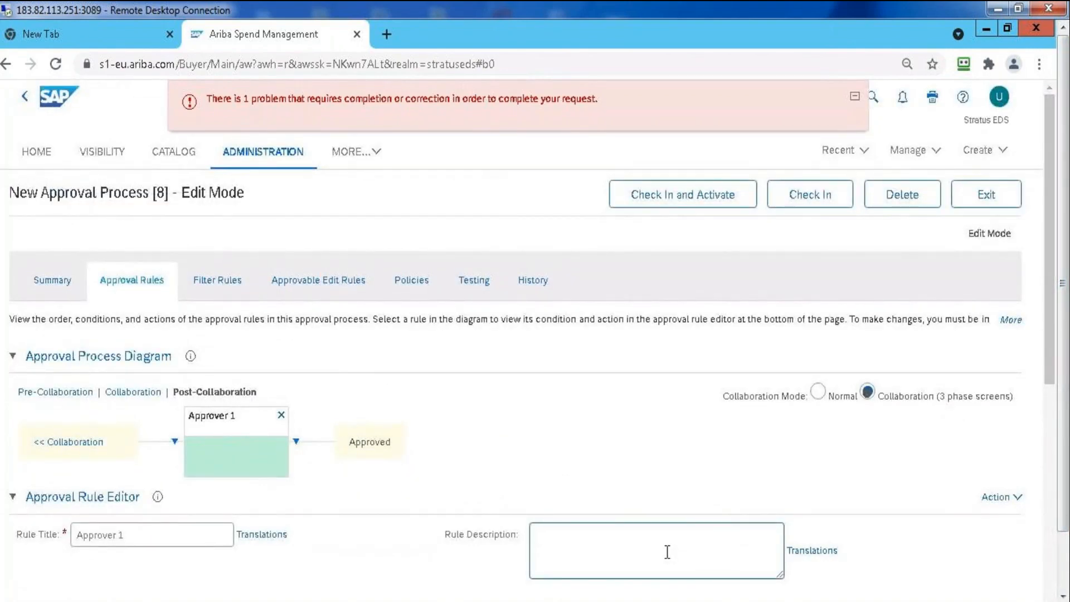
{"action": "type", "text": "Approver 1 need"}
{"action": "type", "text": "s to approve"}
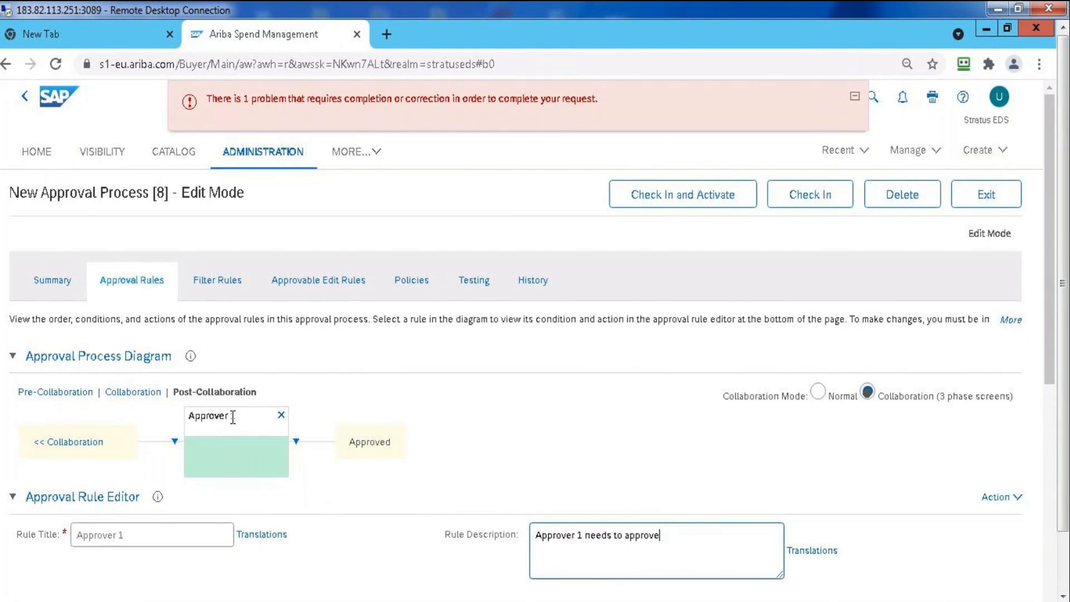
Change the rule's title to Approver 1233 and set the group it adds as approver to Commodity Manager
{"action": "double_click", "coordinate": [128, 534]}
{"action": "type", "text": "1233"}
{"action": "left_click", "coordinate": [320, 544]}
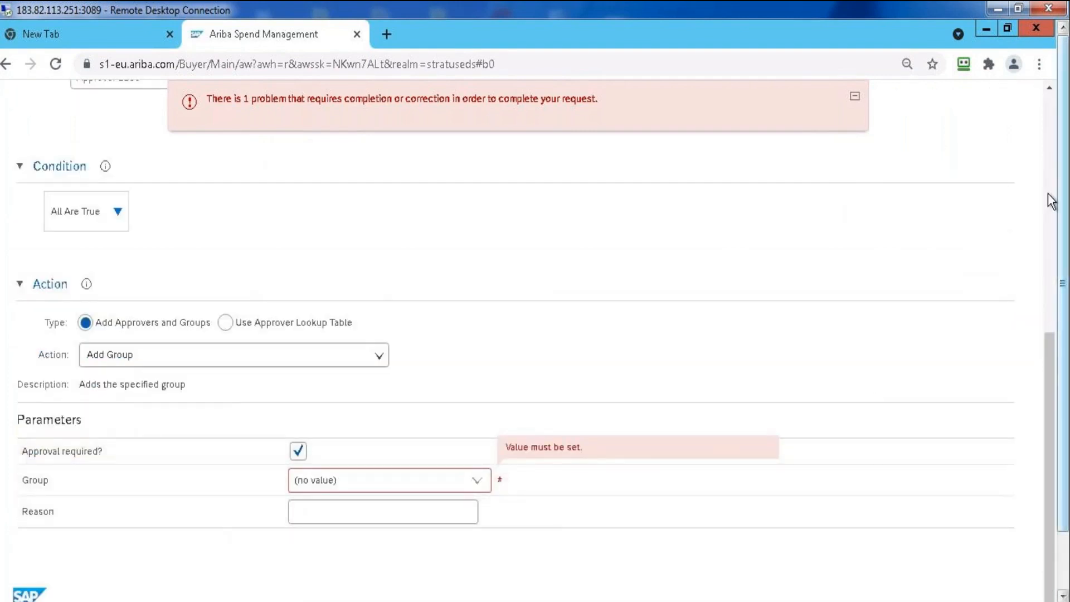
{"action": "left_click", "coordinate": [474, 490]}
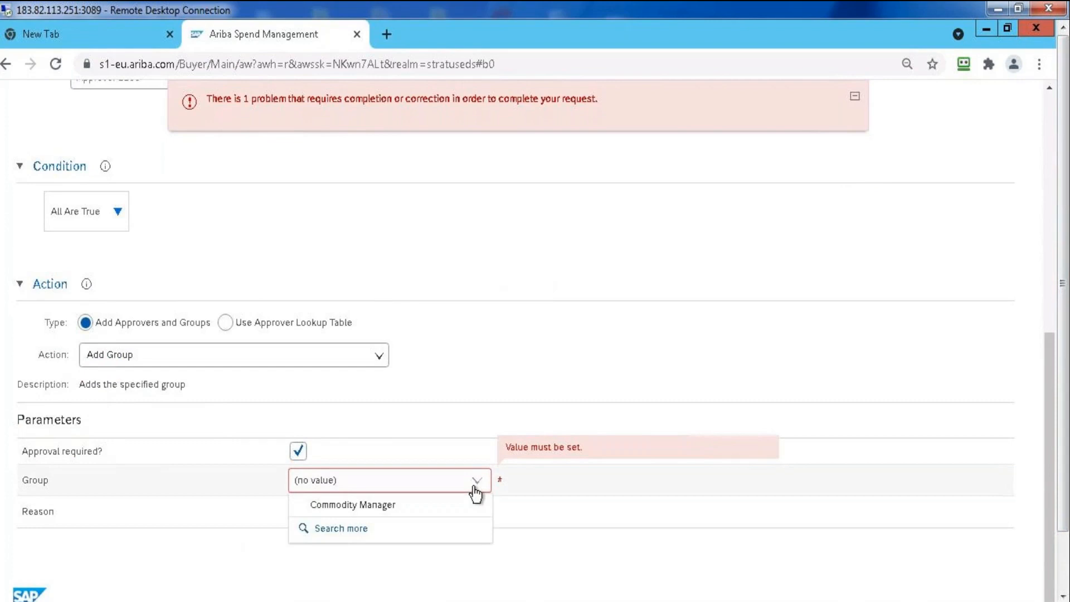
{"action": "left_click", "coordinate": [397, 505]}
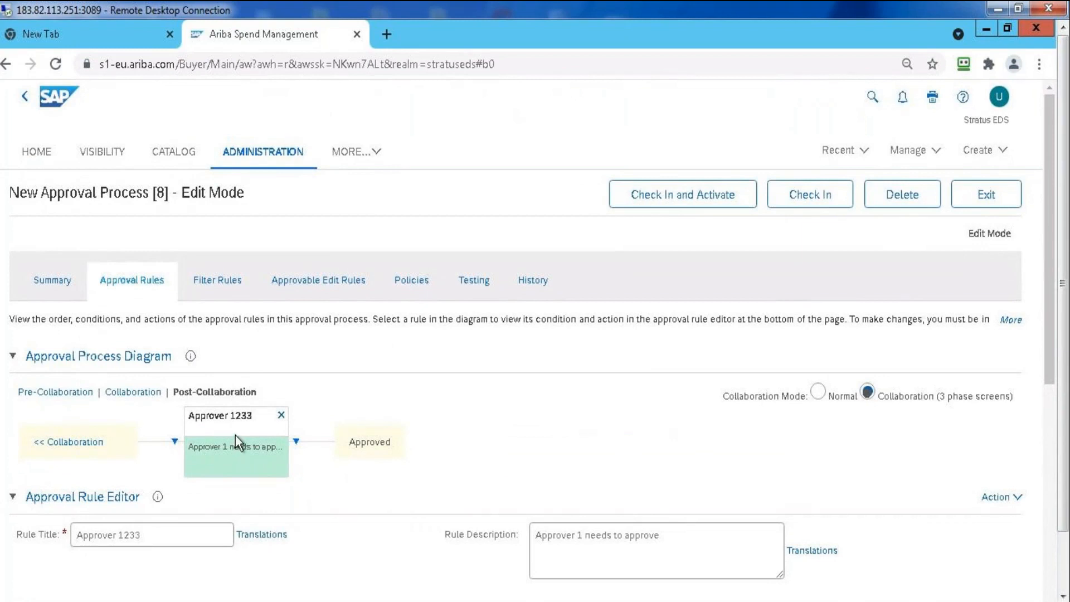
Change the title of the Approver 1233 rule to Approver 1
{"action": "left_click", "coordinate": [185, 535]}
{"action": "key", "text": "BackSpace"}
{"action": "key", "text": "BackSpace"}
{"action": "key", "text": "BackSpace"}
{"action": "key", "text": "BackSpace"}
{"action": "type", "text": "1"}
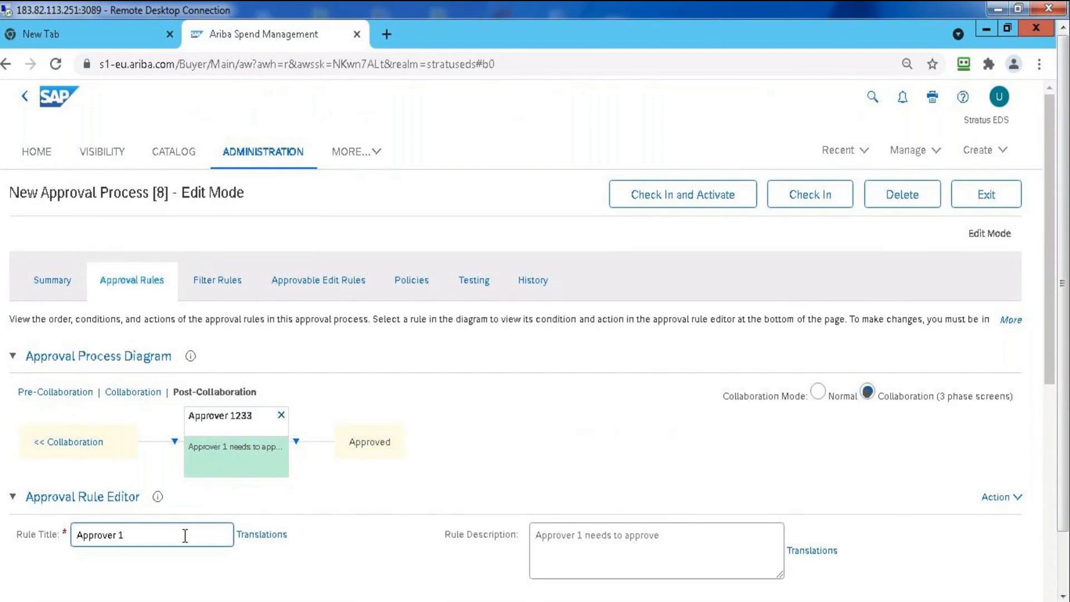
{"action": "left_click", "coordinate": [327, 544]}
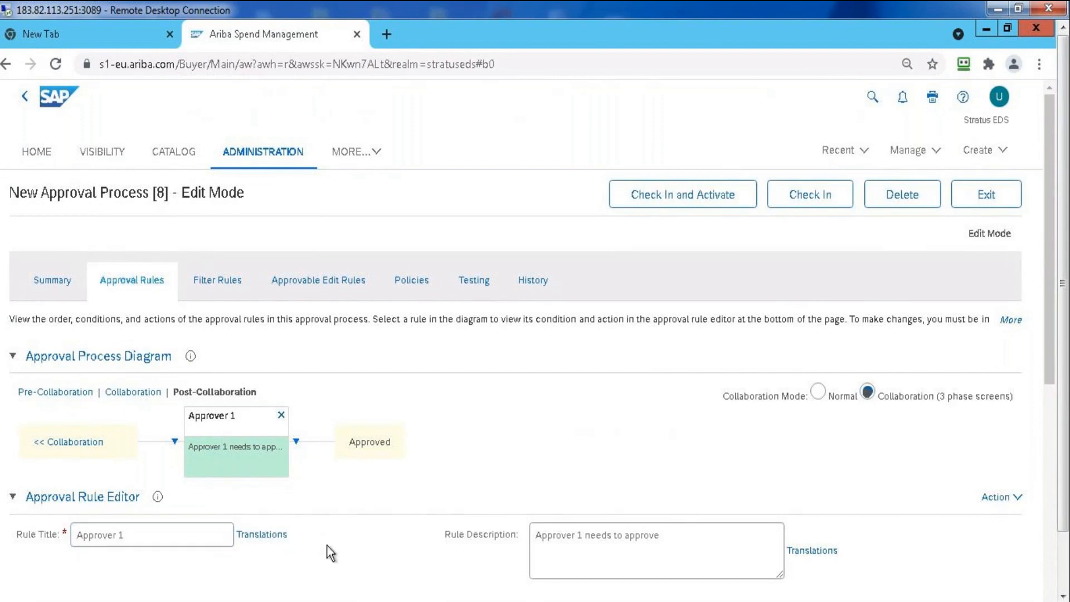
Add a new rule in series after Approver 1 in the approval process diagram and title it Approver 2
{"action": "left_click", "coordinate": [295, 443]}
{"action": "left_click", "coordinate": [315, 462]}
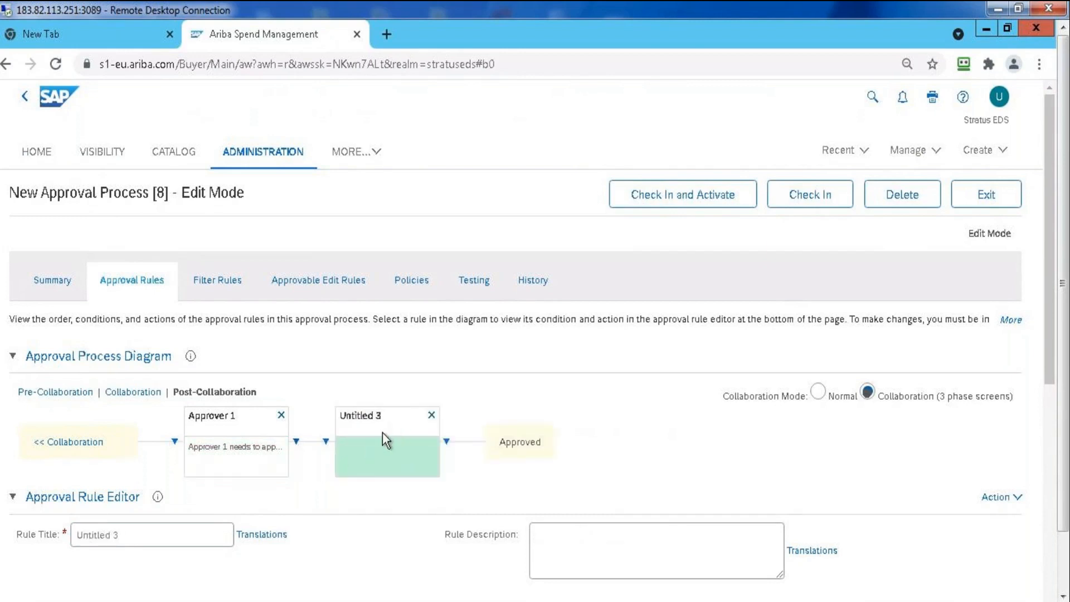
{"action": "triple_click", "coordinate": [183, 530]}
{"action": "type", "text": "Approver @"}
{"action": "key", "text": "BackSpace"}
{"action": "type", "text": "2"}
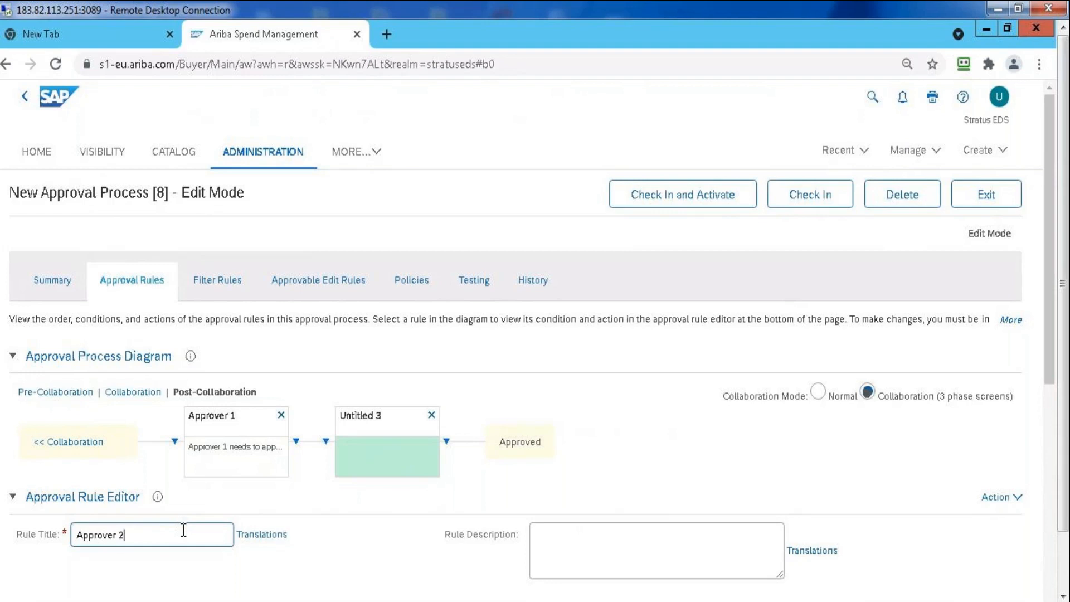
{"action": "left_click", "coordinate": [413, 540]}
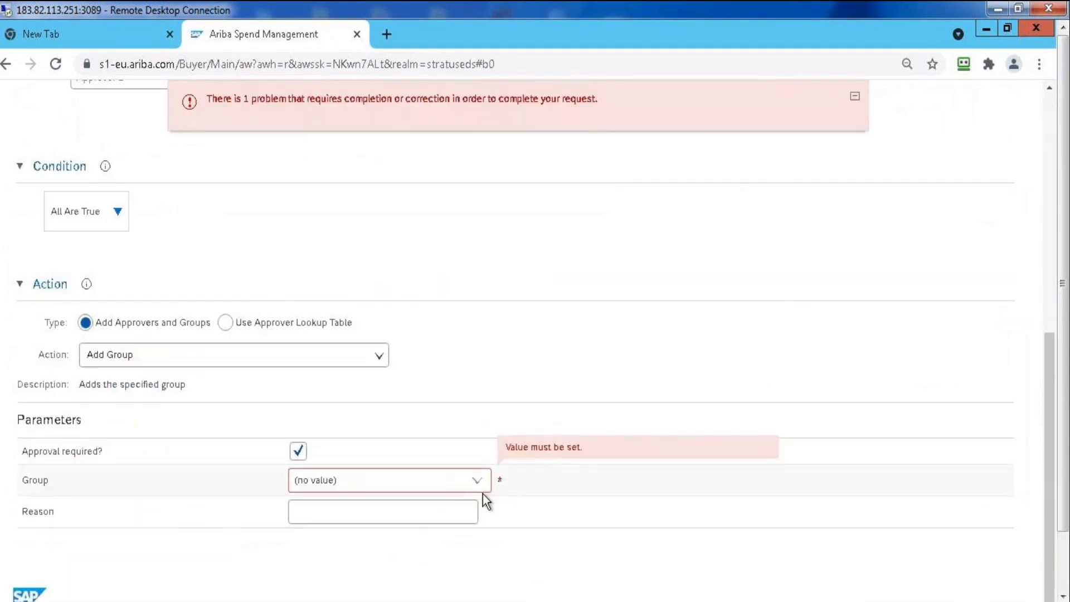
Set the group that the Approver 2 rule adds as approver to Commodity Manager
{"action": "left_click", "coordinate": [477, 483]}
{"action": "left_click", "coordinate": [449, 504]}
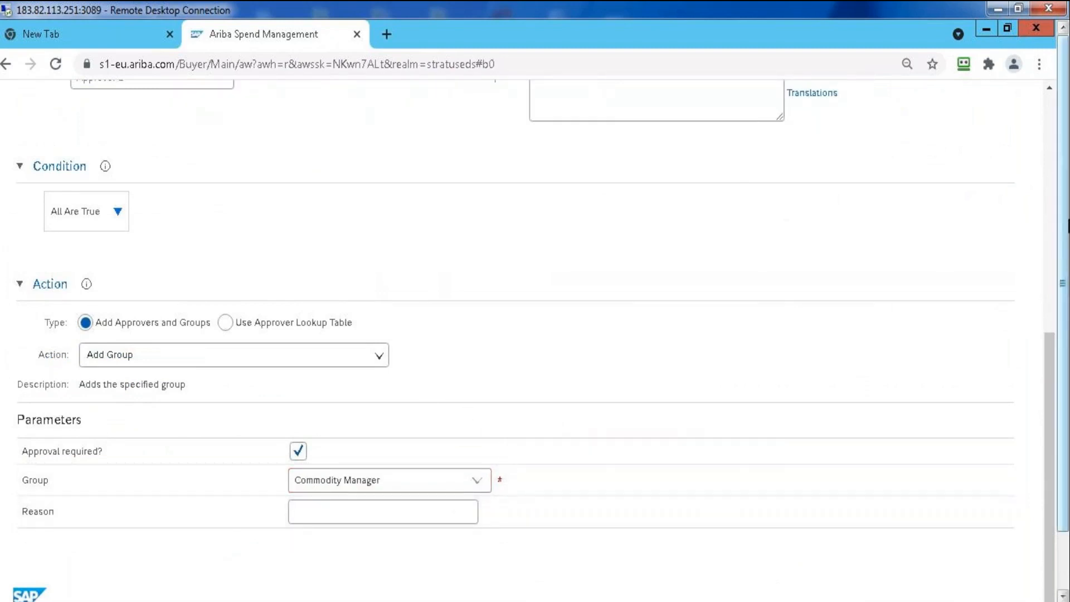
{"action": "left_click", "coordinate": [1053, 150]}
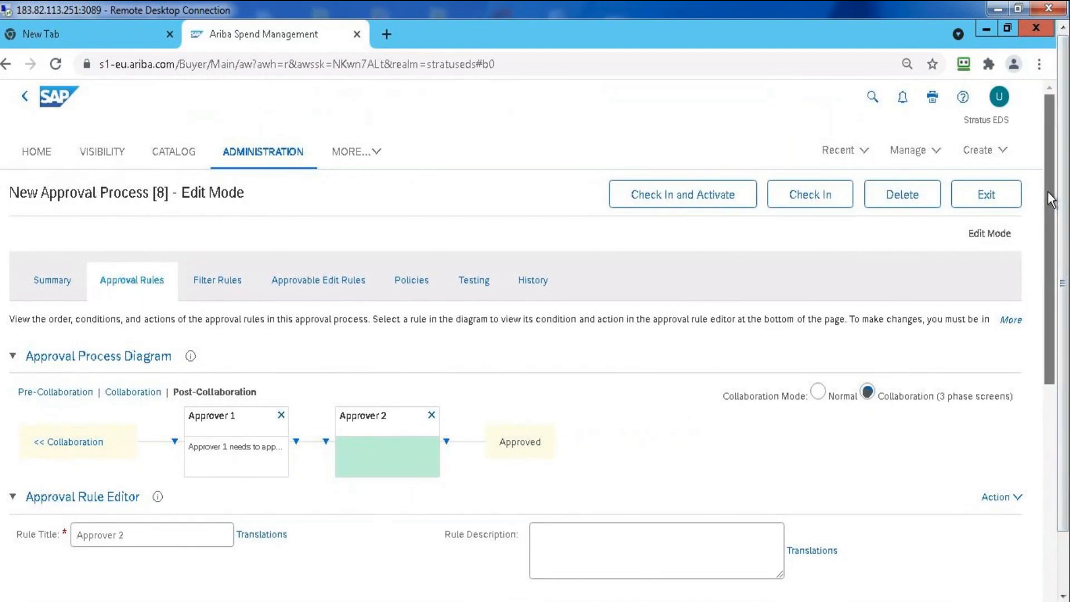
Add a field match under the All Are True condition of the Approver 1 rule
{"action": "scroll", "coordinate": [803, 362], "scroll_direction": "down", "scroll_amount": 2}
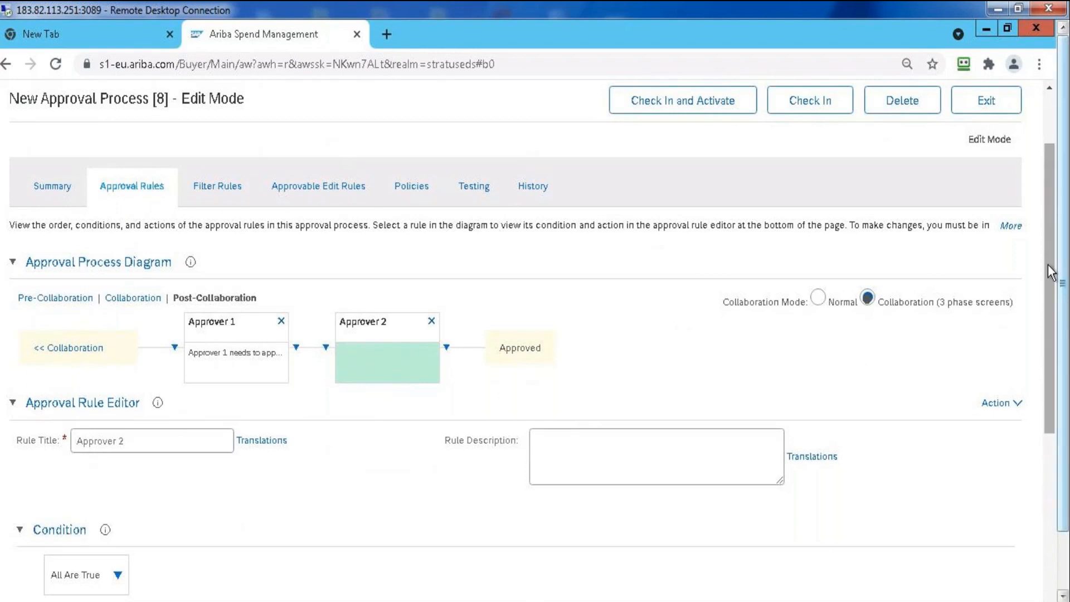
{"action": "left_click_drag", "start_coordinate": [1047, 262], "coordinate": [1051, 390]}
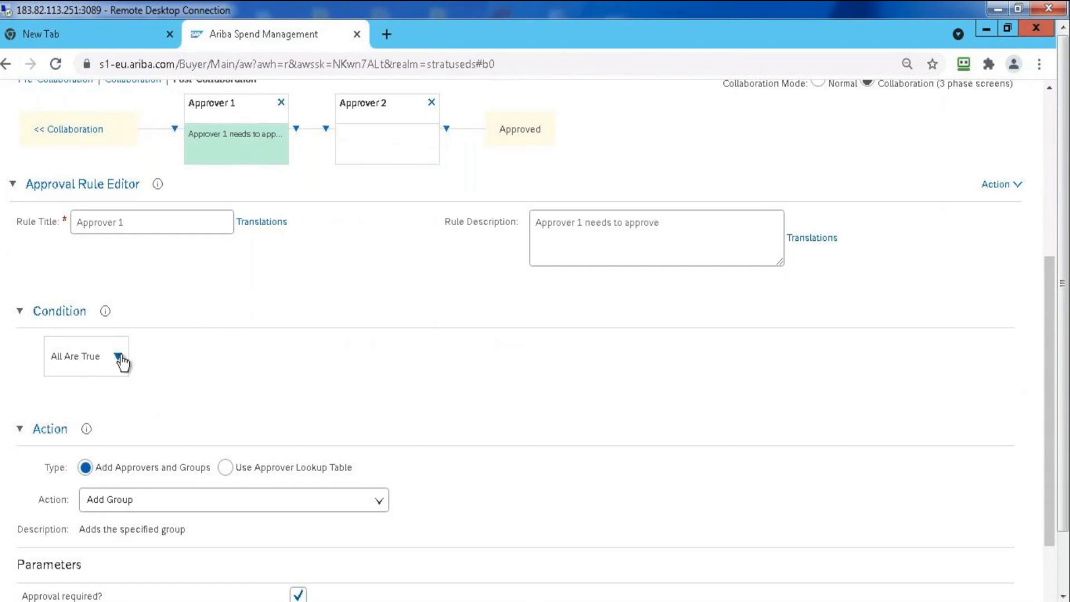
{"action": "left_click", "coordinate": [118, 357]}
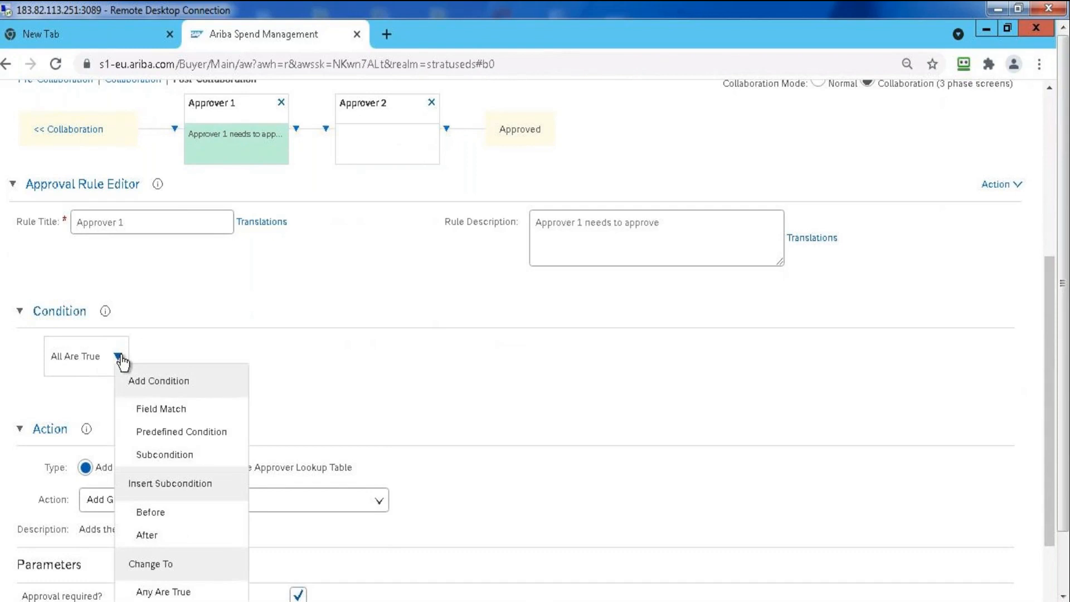
{"action": "left_click", "coordinate": [164, 411]}
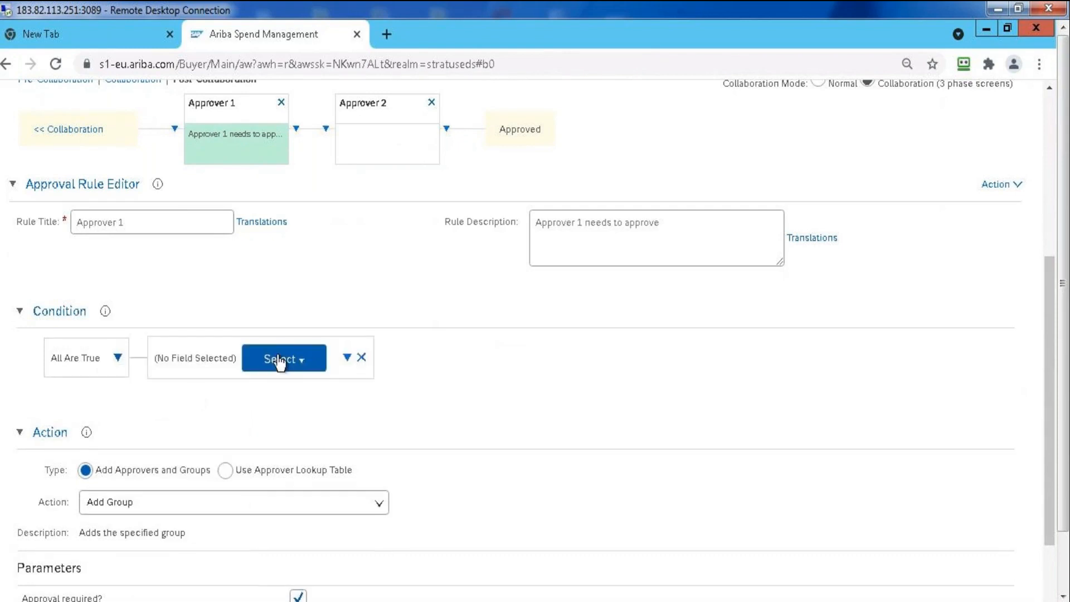
Choose the requisition's ProcurementUnit (Purchasing Unit) as the field to compare in the Approver 1 condition
{"action": "left_click", "coordinate": [278, 361]}
{"action": "left_click", "coordinate": [296, 374]}
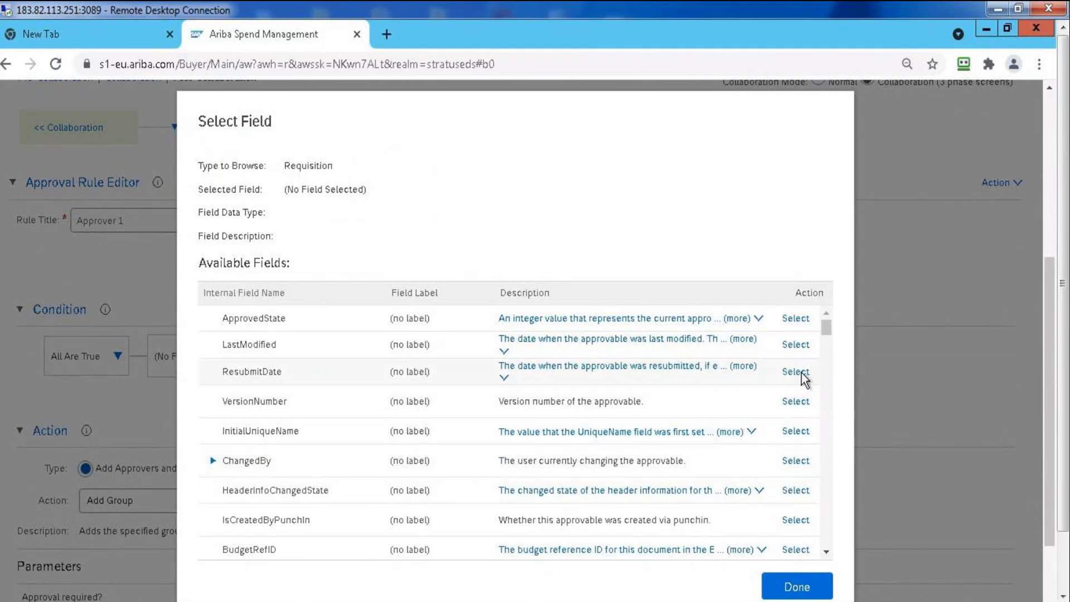
{"action": "left_click_drag", "start_coordinate": [825, 332], "coordinate": [825, 391]}
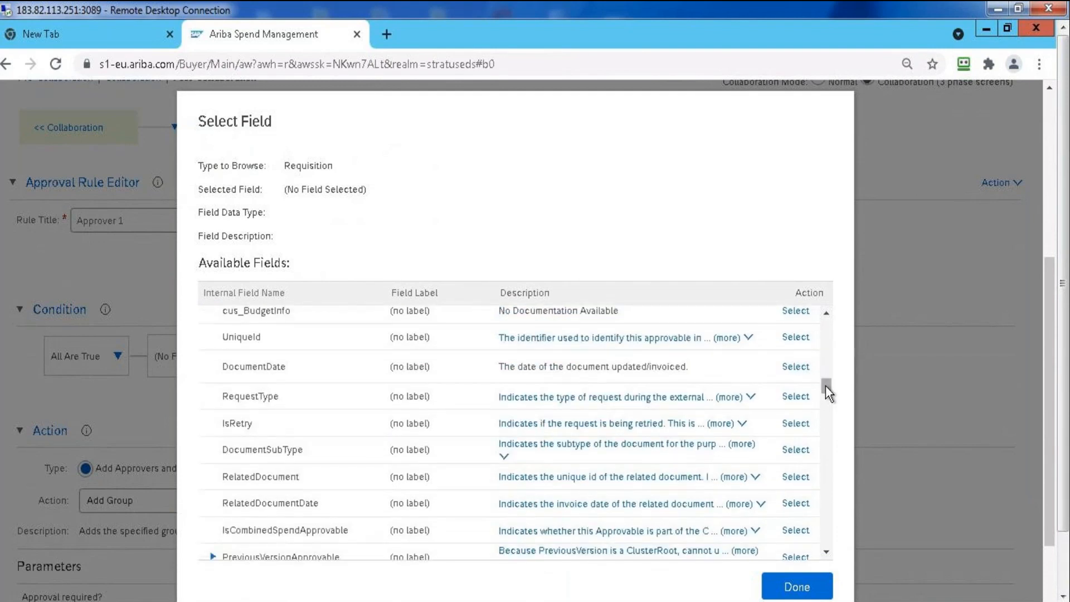
{"action": "left_click", "coordinate": [825, 415]}
{"action": "left_click", "coordinate": [825, 415]}
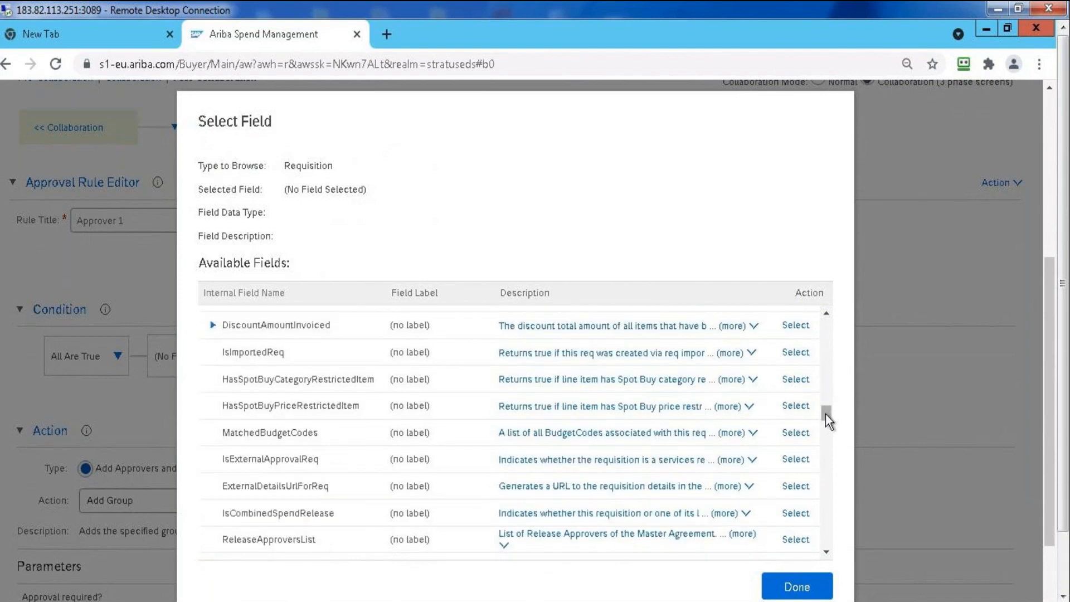
{"action": "left_click", "coordinate": [824, 427]}
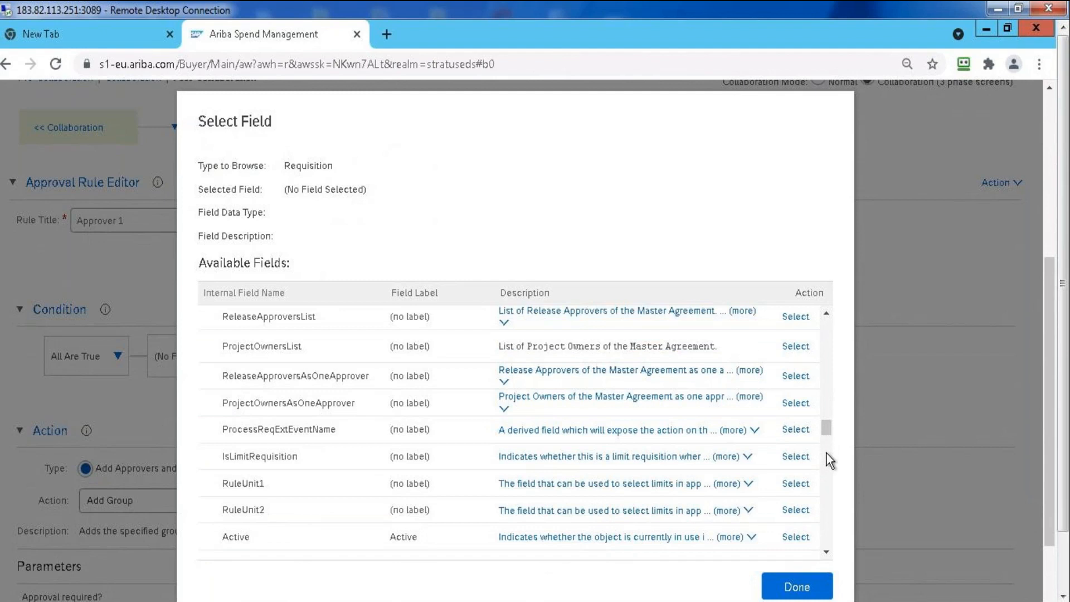
{"action": "left_click", "coordinate": [826, 452]}
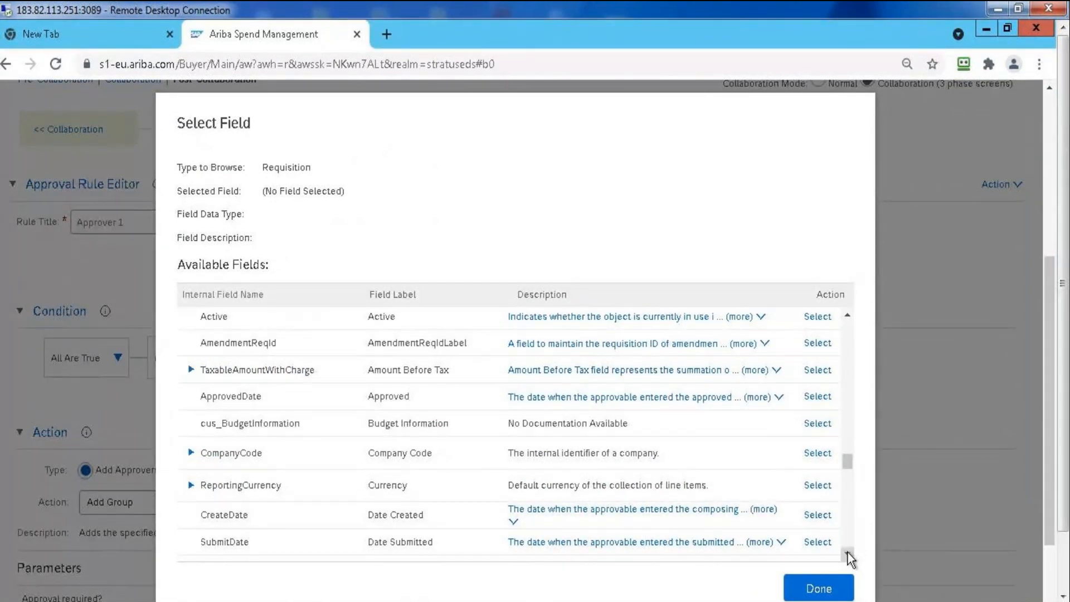
{"action": "scroll", "coordinate": [847, 551], "scroll_direction": "down", "scroll_amount": 12}
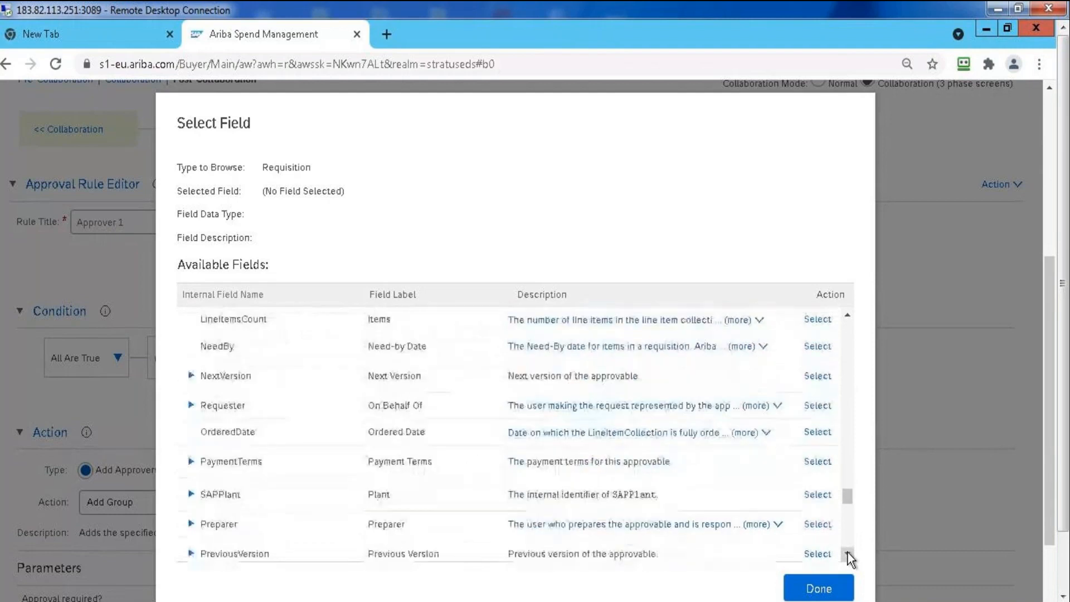
{"action": "left_click", "coordinate": [847, 552]}
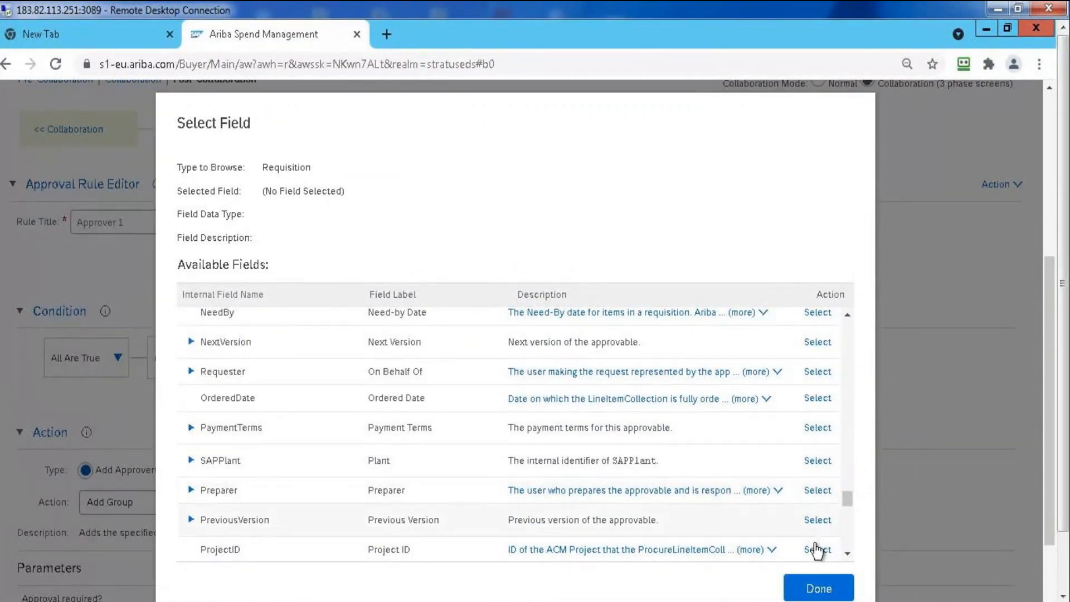
{"action": "left_click", "coordinate": [847, 554]}
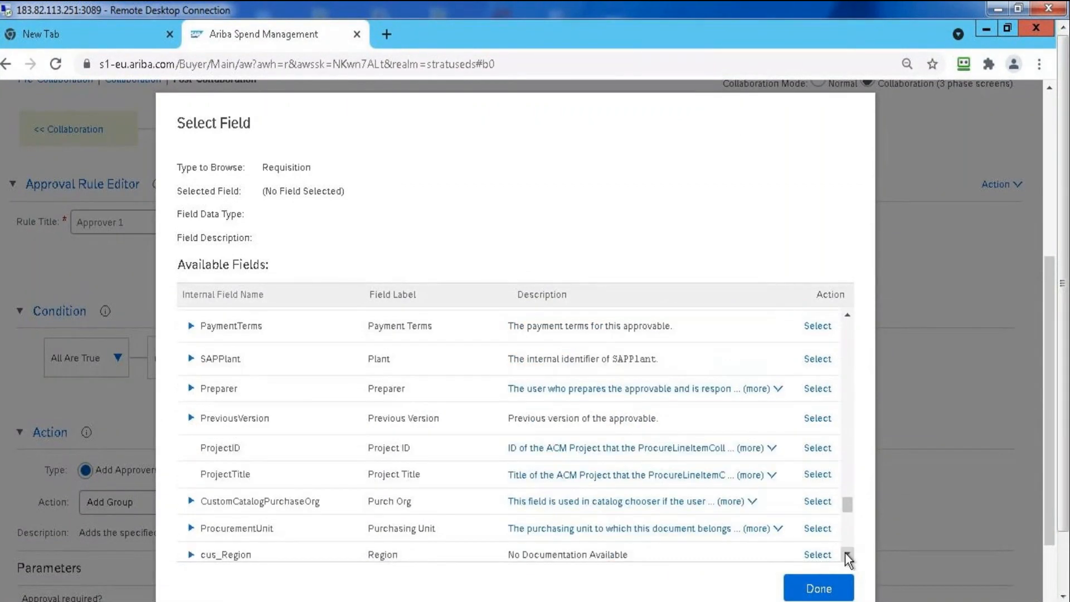
{"action": "left_click", "coordinate": [847, 554]}
{"action": "left_click", "coordinate": [847, 554]}
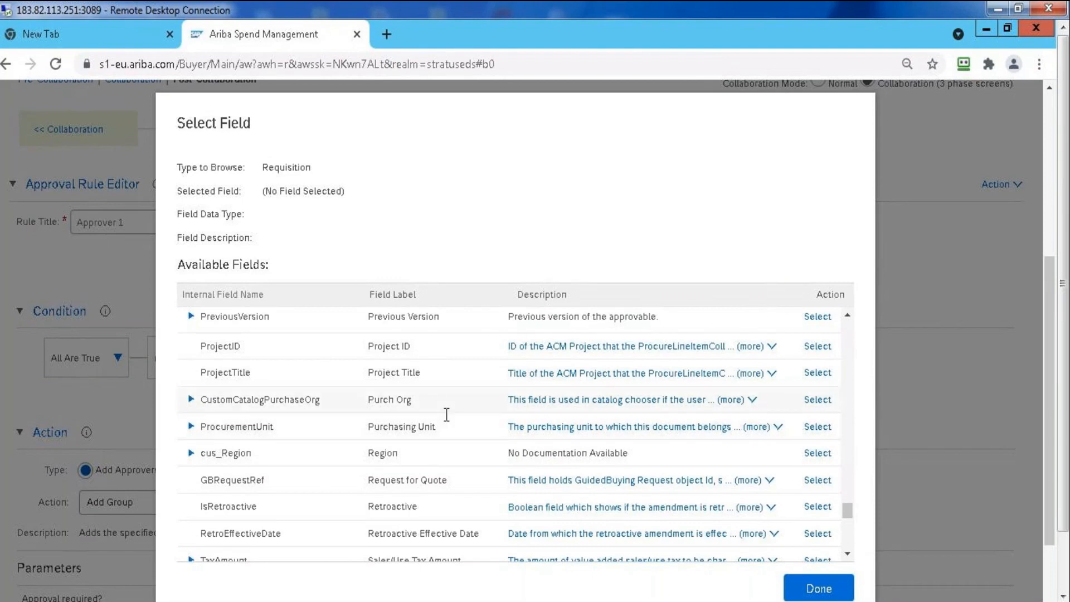
{"action": "left_click", "coordinate": [817, 426]}
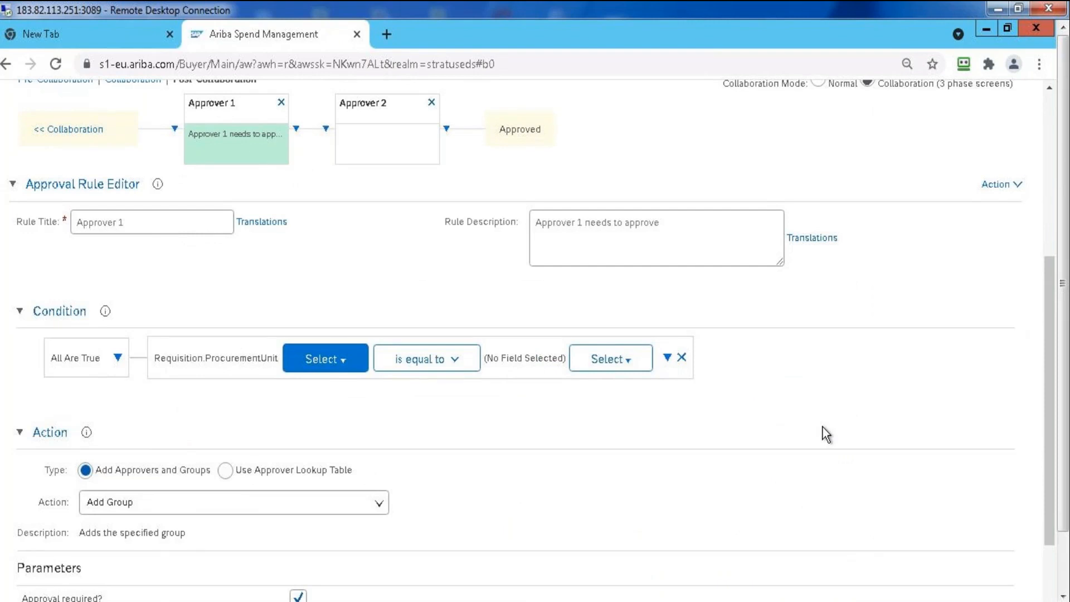
Set the comparison value of the ProcurementUnit condition to purchasing unit US001 NEW YORK OPERATIONS
{"action": "left_click", "coordinate": [626, 362]}
{"action": "left_click", "coordinate": [626, 377]}
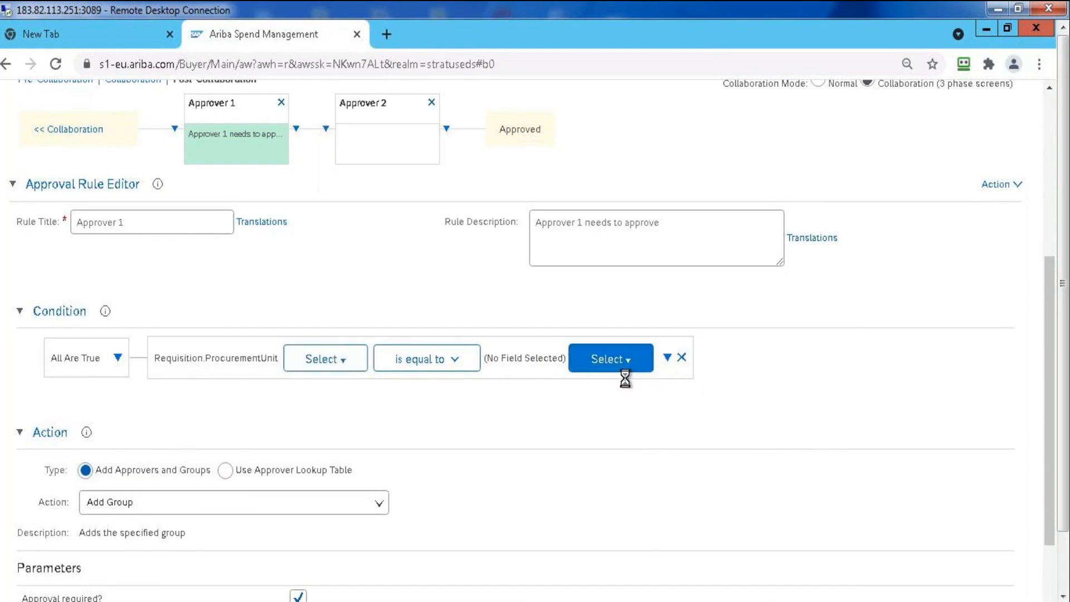
{"action": "left_click", "coordinate": [610, 337]}
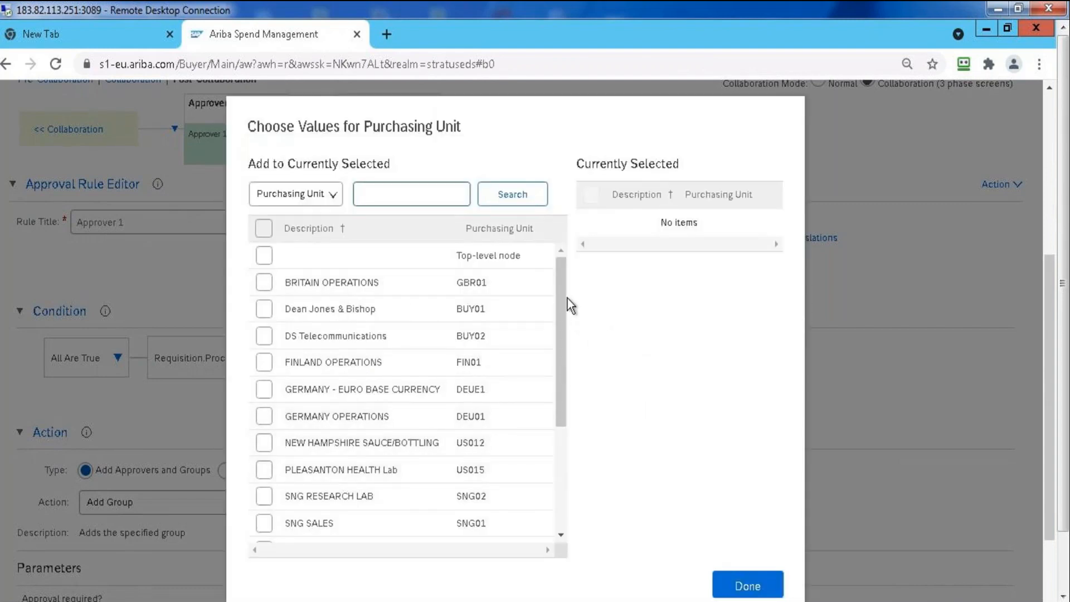
{"action": "left_click_drag", "start_coordinate": [563, 292], "coordinate": [557, 443]}
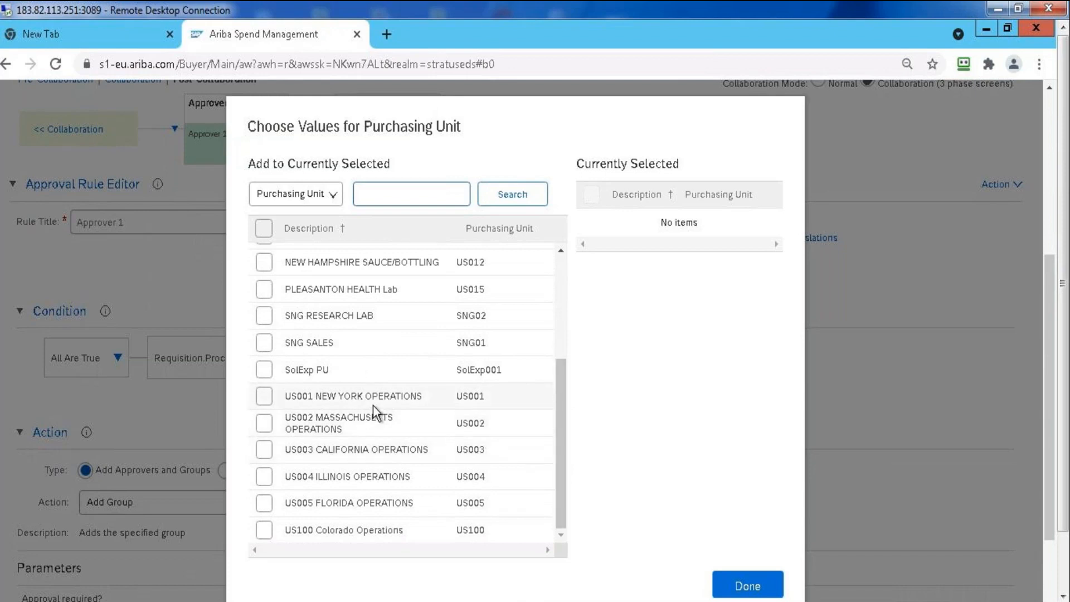
{"action": "left_click", "coordinate": [265, 396]}
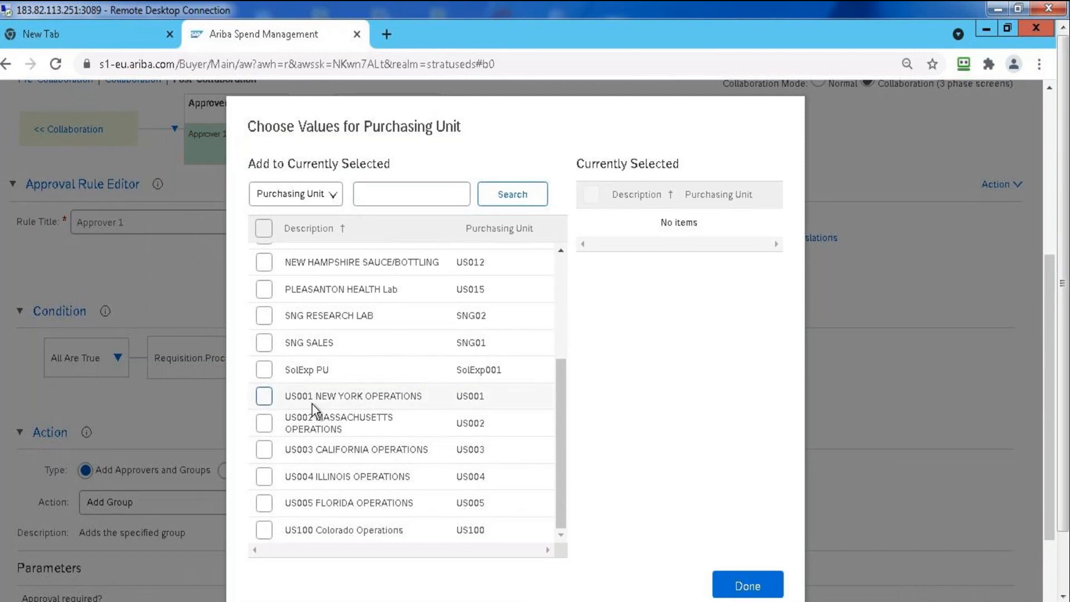
{"action": "left_click", "coordinate": [265, 397]}
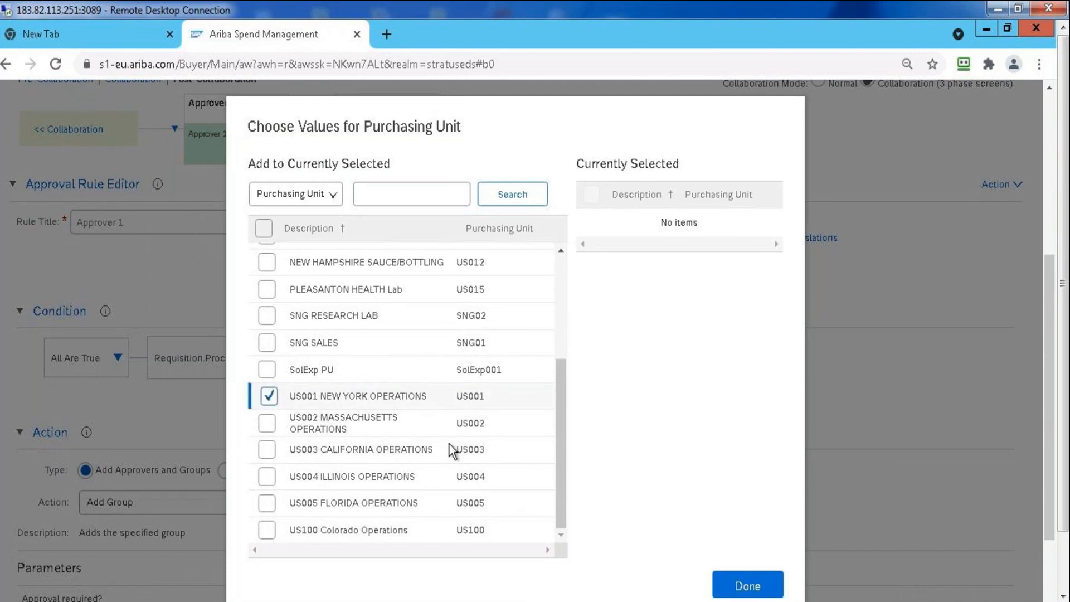
{"action": "left_click", "coordinate": [747, 585]}
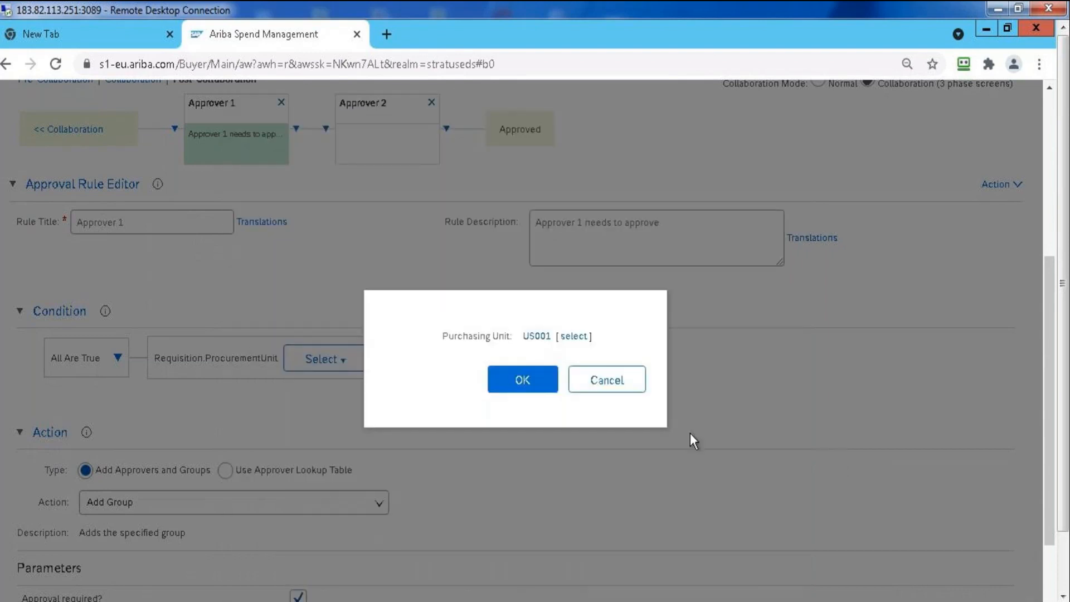
{"action": "left_click", "coordinate": [543, 378]}
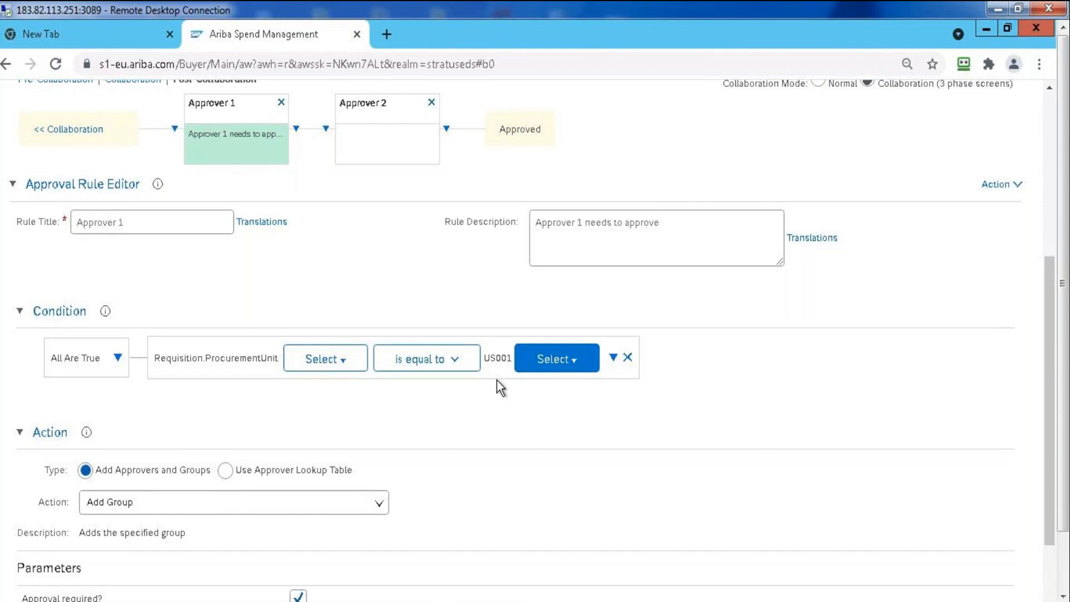
Add a subcondition under the outer All Are True condition of the Approver 1 rule
{"action": "left_click", "coordinate": [118, 359]}
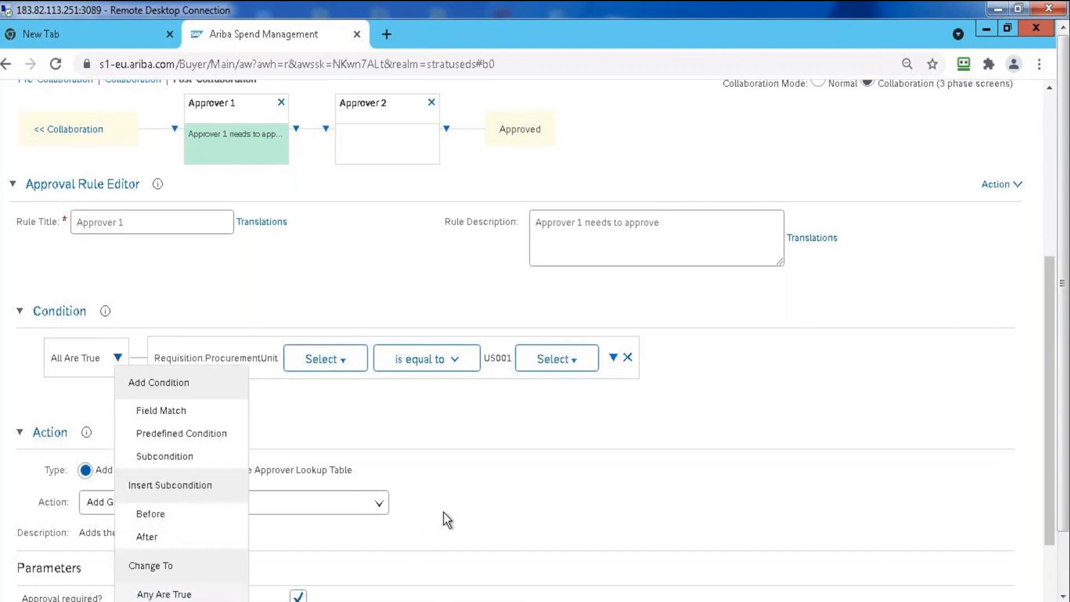
{"action": "left_click_drag", "start_coordinate": [1053, 270], "coordinate": [1051, 419]}
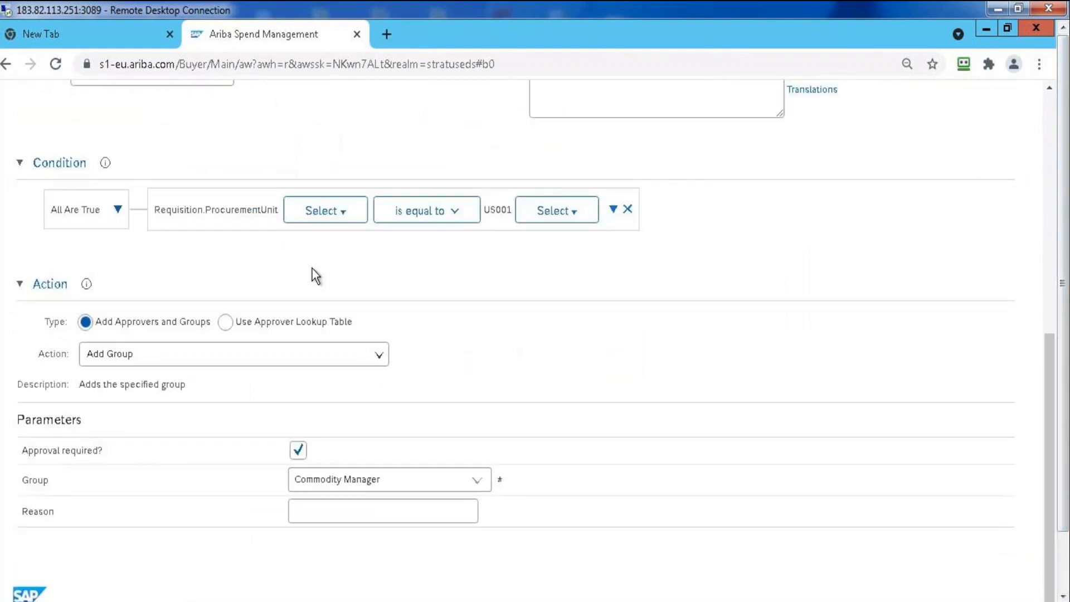
{"action": "left_click", "coordinate": [337, 212]}
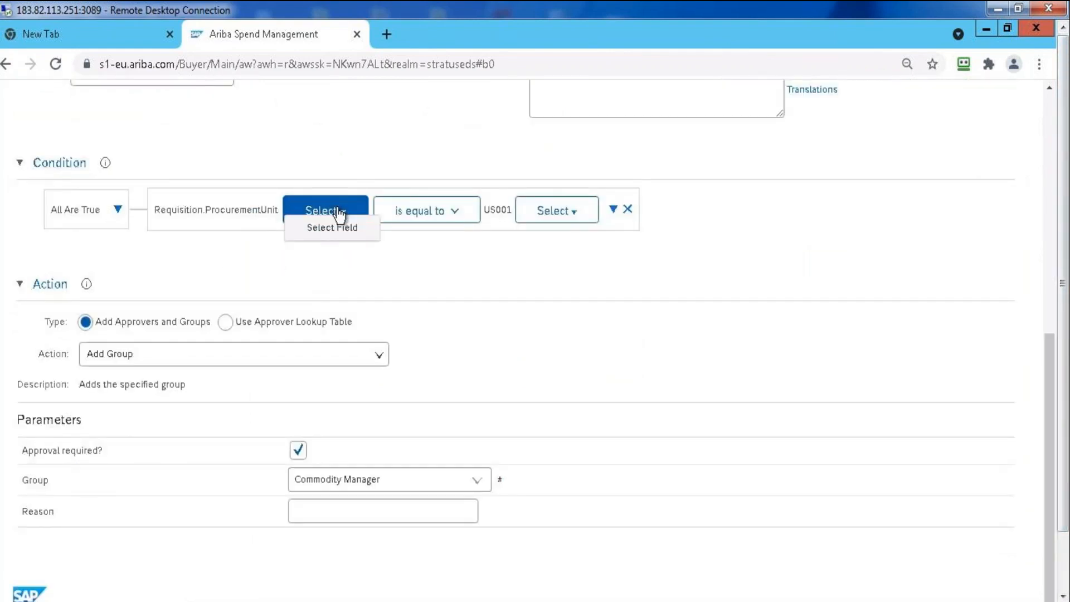
{"action": "left_click", "coordinate": [118, 210]}
{"action": "left_click", "coordinate": [172, 308]}
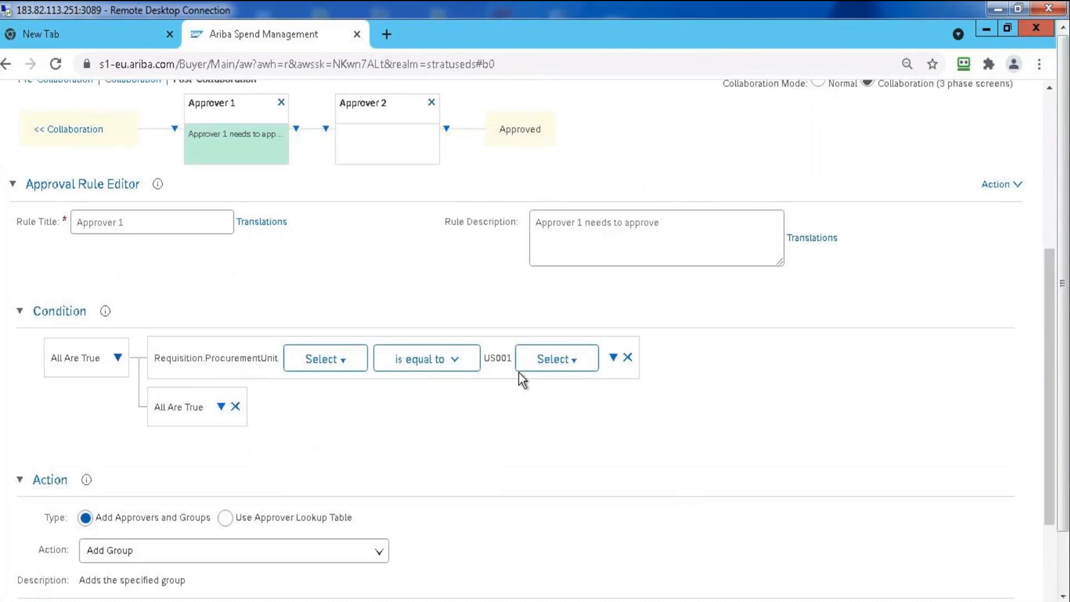
Add a field match to the nested All Are True subcondition and choose the requisition's CompanyCode (Company Code) as its field
{"action": "left_click", "coordinate": [221, 407]}
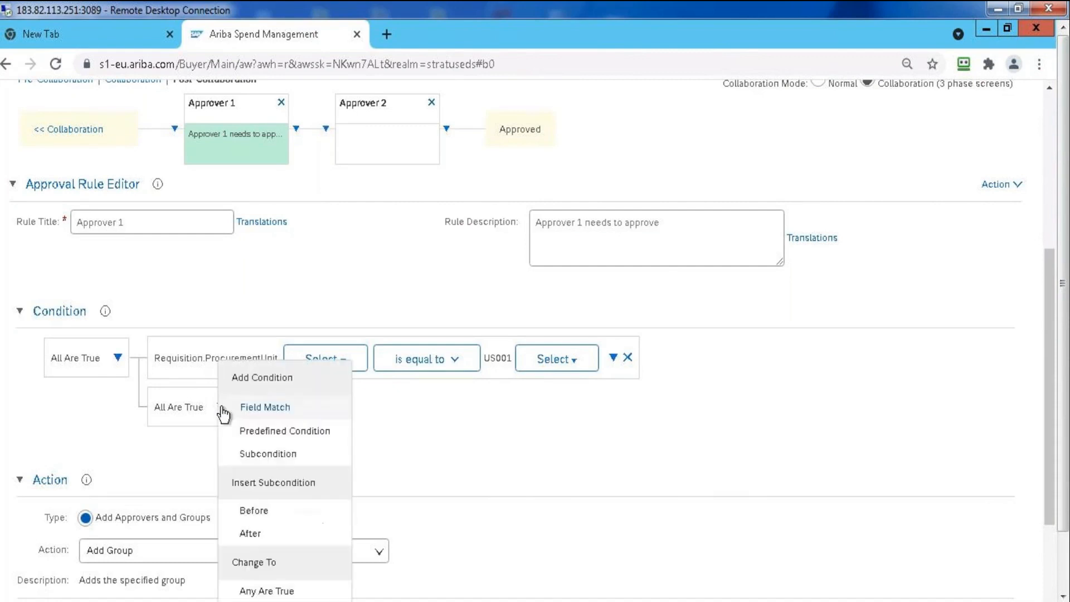
{"action": "left_click", "coordinate": [259, 410]}
{"action": "left_click", "coordinate": [395, 410]}
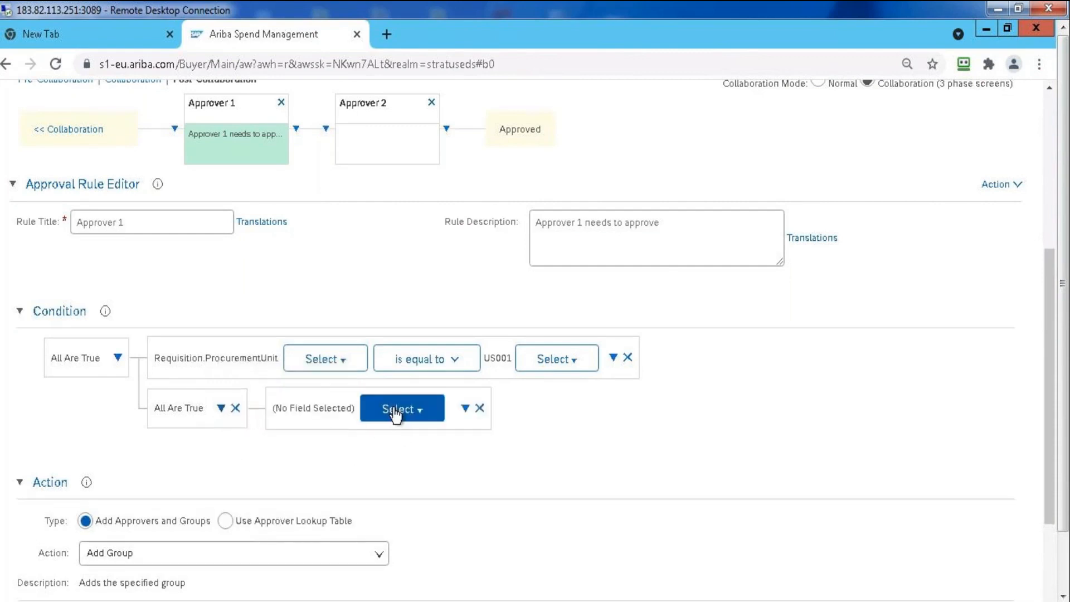
{"action": "left_click", "coordinate": [421, 431]}
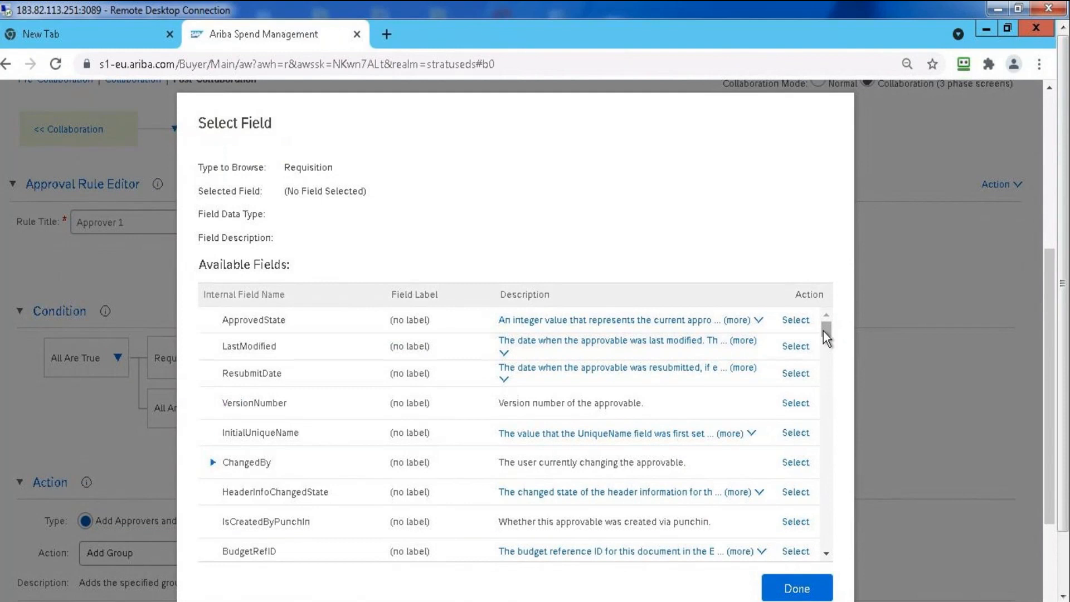
{"action": "left_click_drag", "start_coordinate": [823, 331], "coordinate": [826, 395]}
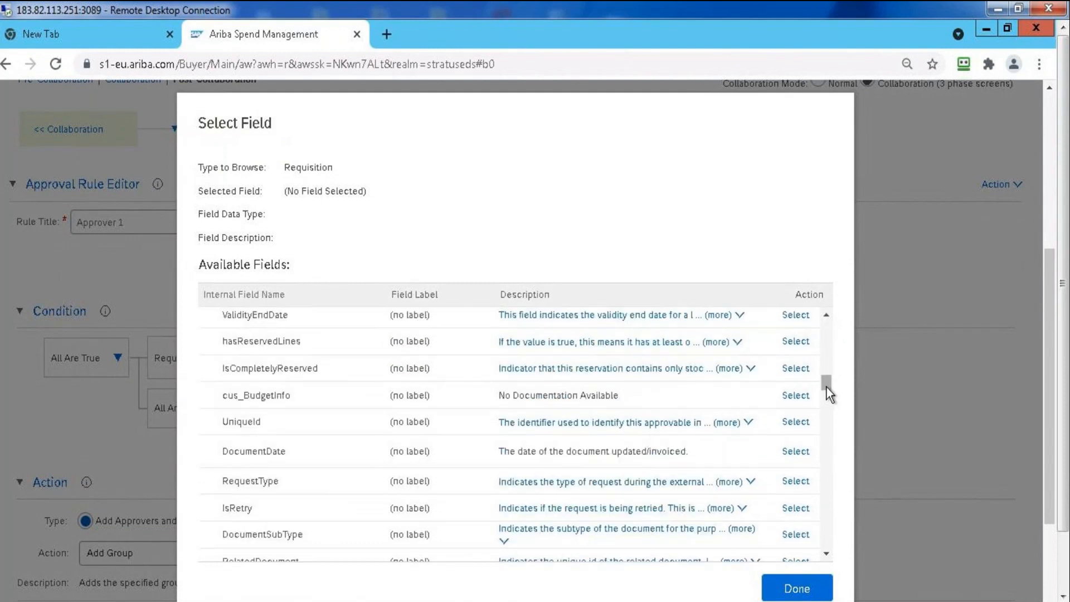
{"action": "left_click_drag", "start_coordinate": [826, 384], "coordinate": [825, 449]}
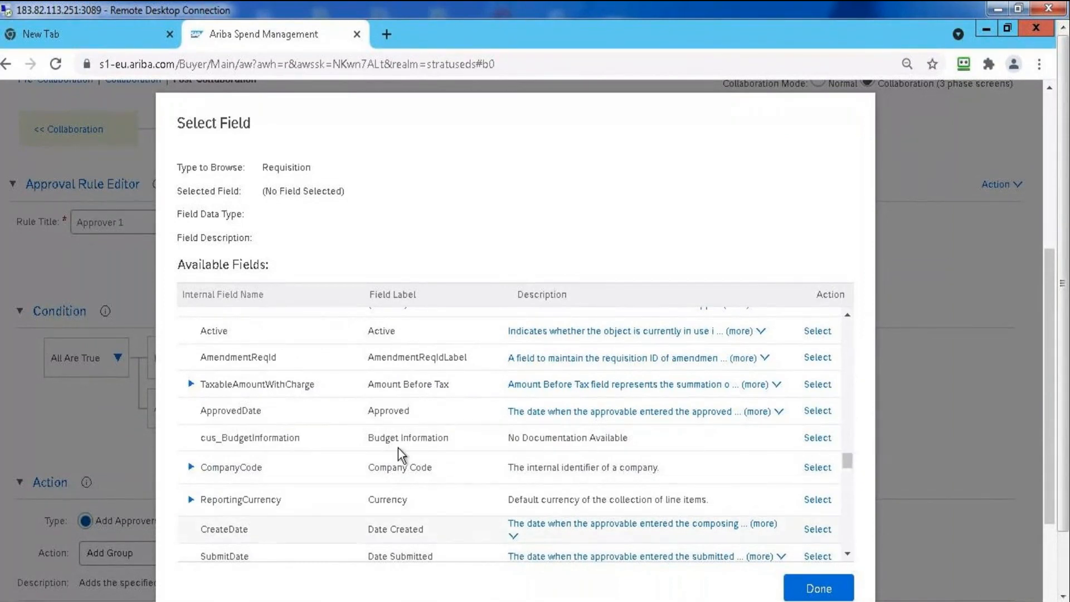
{"action": "left_click", "coordinate": [817, 468]}
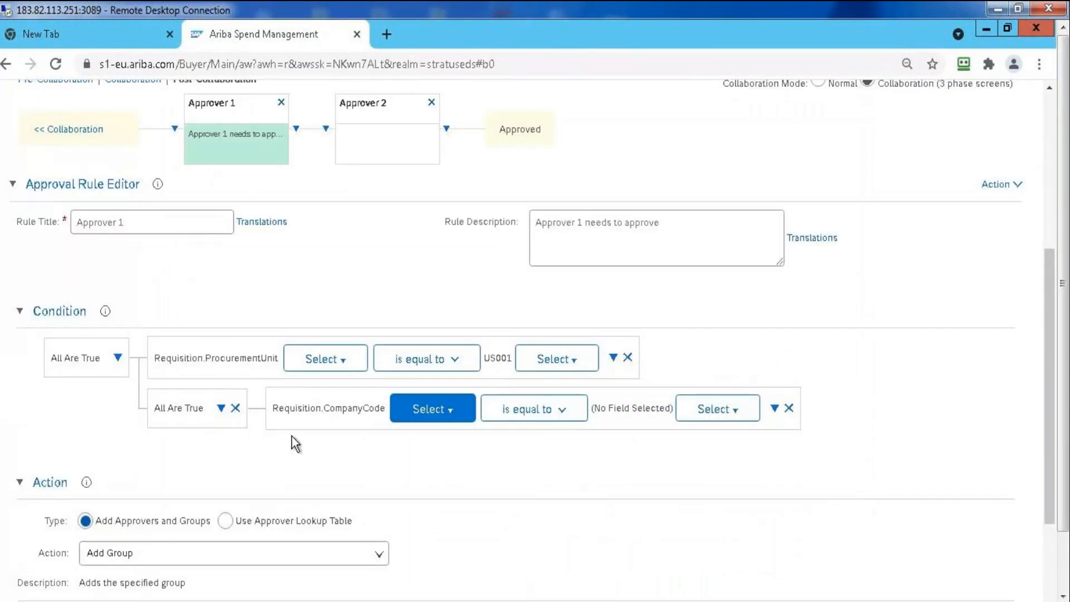
Set the comparison value of the CompanyCode condition to company code 1000 BestRun Germany
{"action": "left_click", "coordinate": [726, 414]}
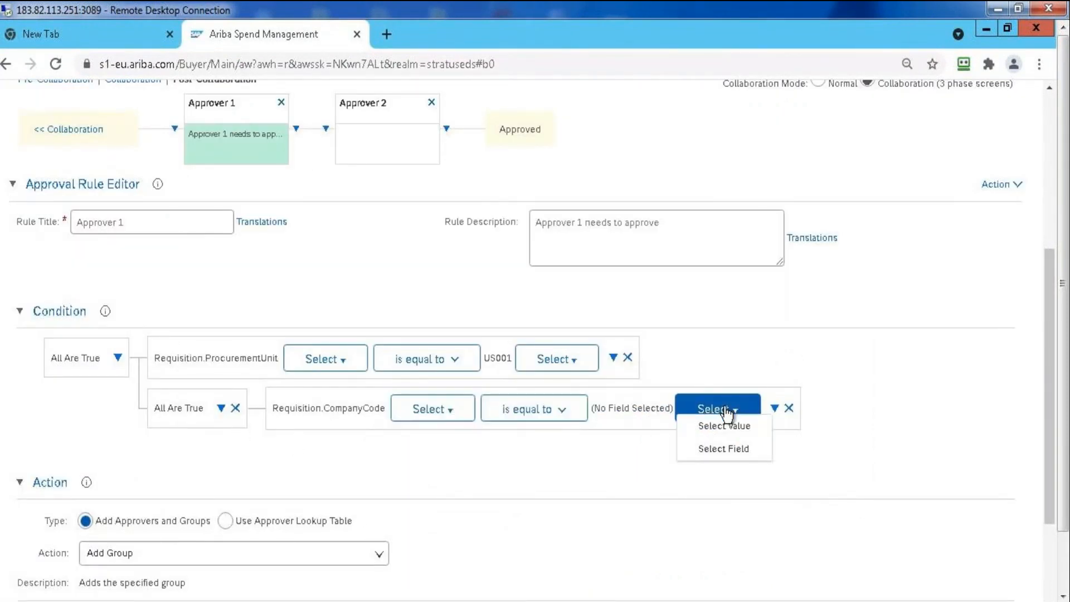
{"action": "left_click", "coordinate": [729, 431]}
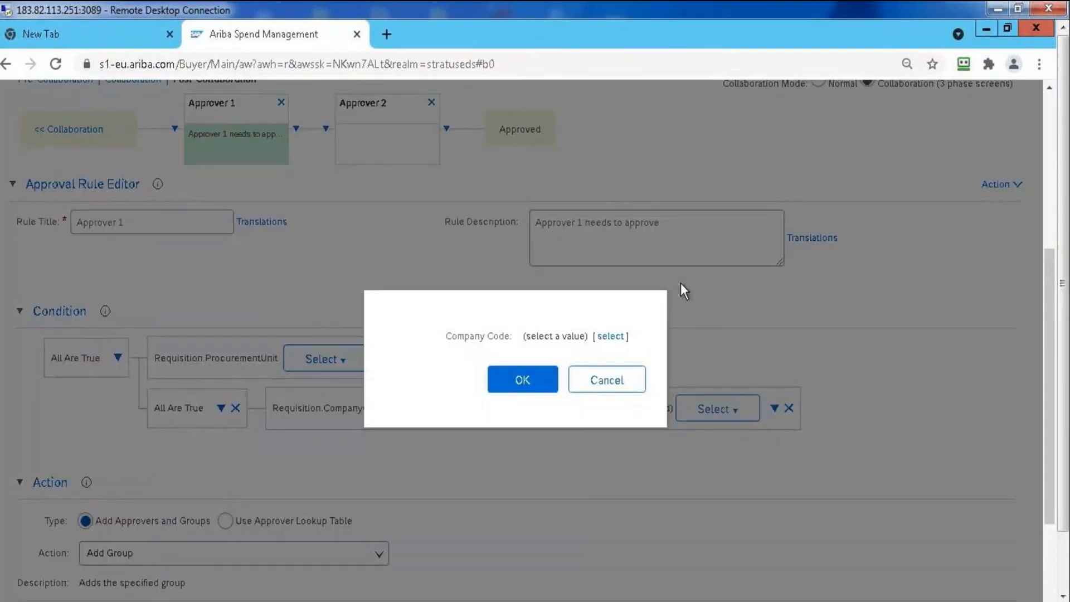
{"action": "left_click", "coordinate": [614, 336]}
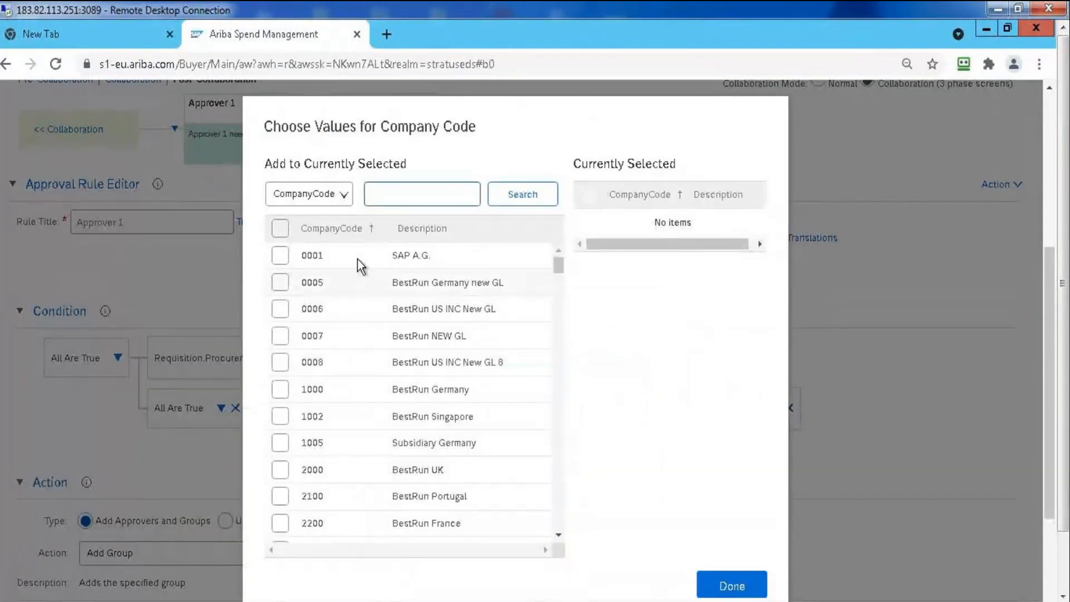
{"action": "left_click", "coordinate": [281, 389]}
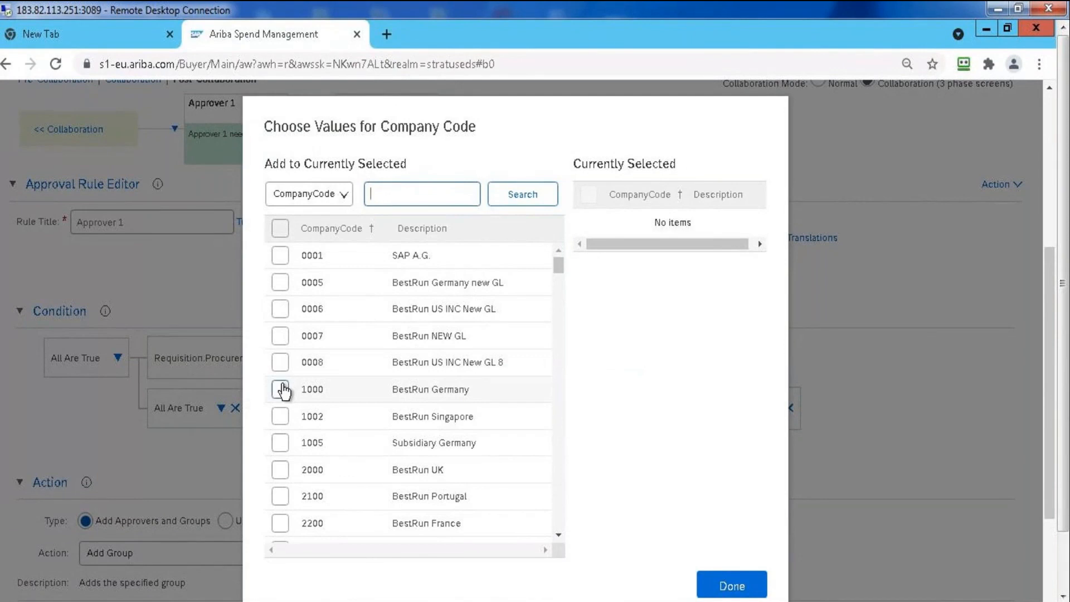
{"action": "left_click", "coordinate": [711, 588]}
{"action": "left_click", "coordinate": [536, 381]}
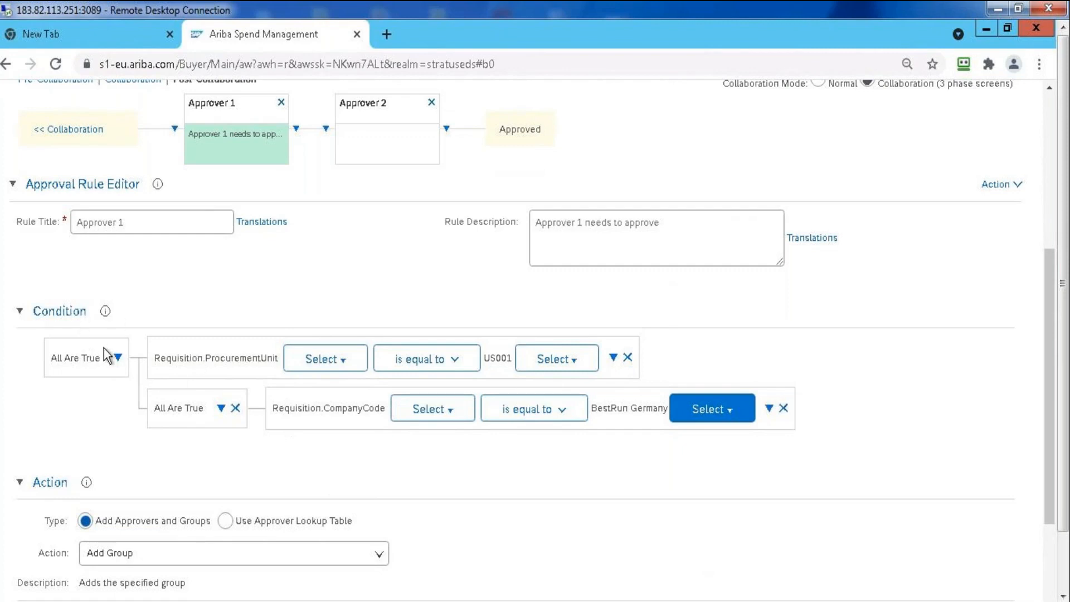
Try changing the outer condition of Approver 1 to Any Are True and return it to All Are True
{"action": "left_click", "coordinate": [118, 357]}
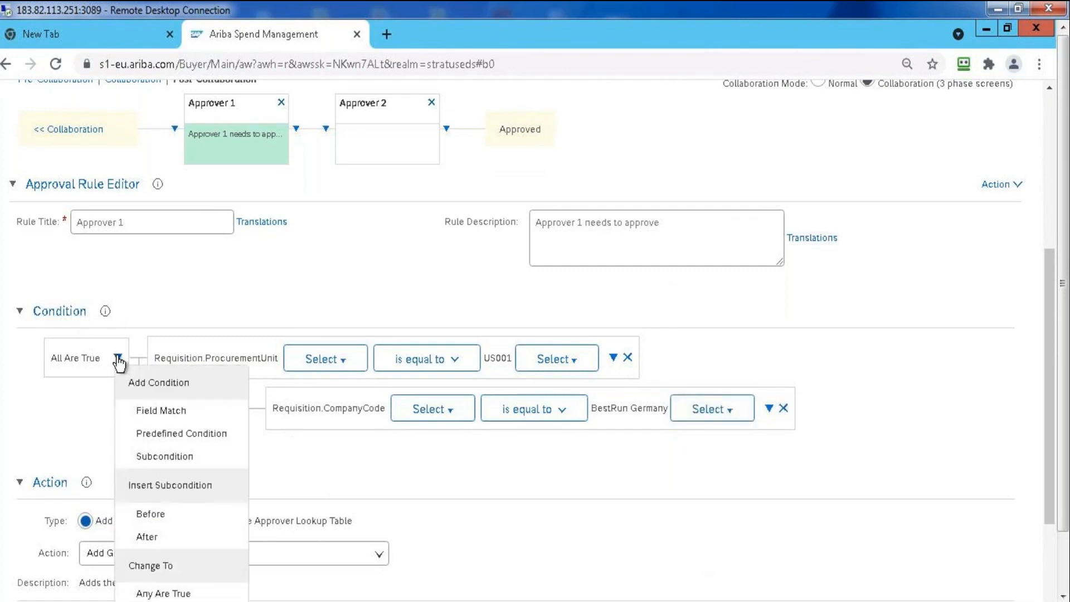
{"action": "left_click", "coordinate": [167, 593]}
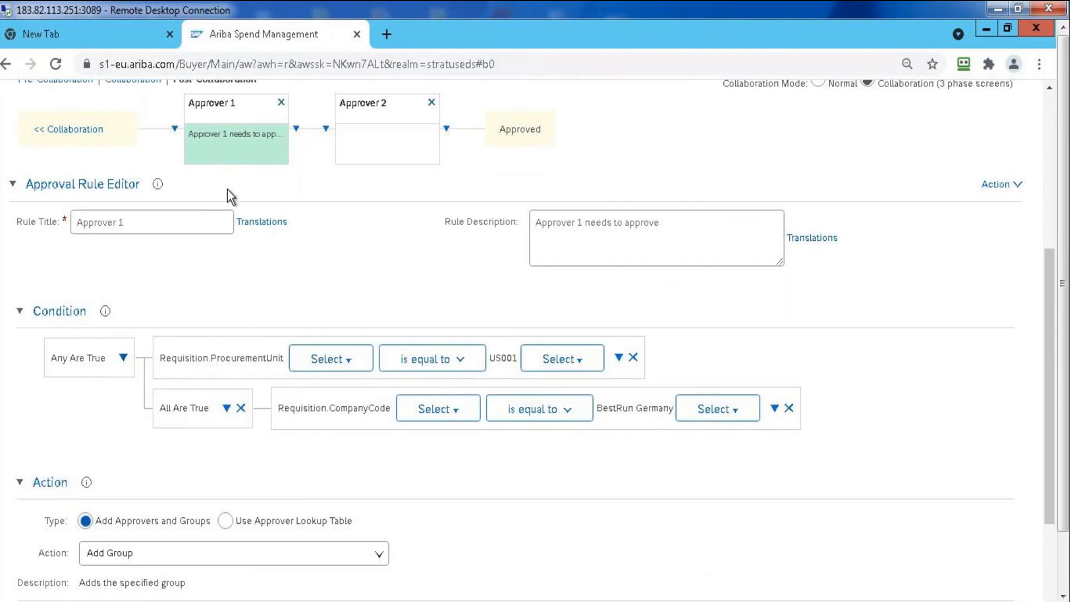
{"action": "left_click", "coordinate": [123, 358]}
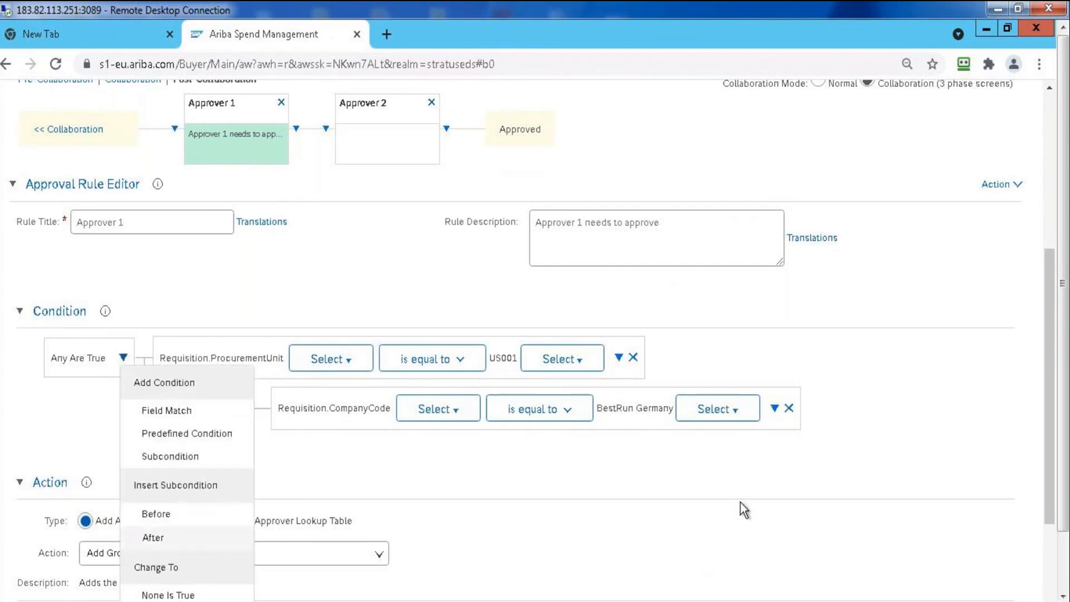
{"action": "left_click_drag", "start_coordinate": [1051, 389], "coordinate": [1054, 440]}
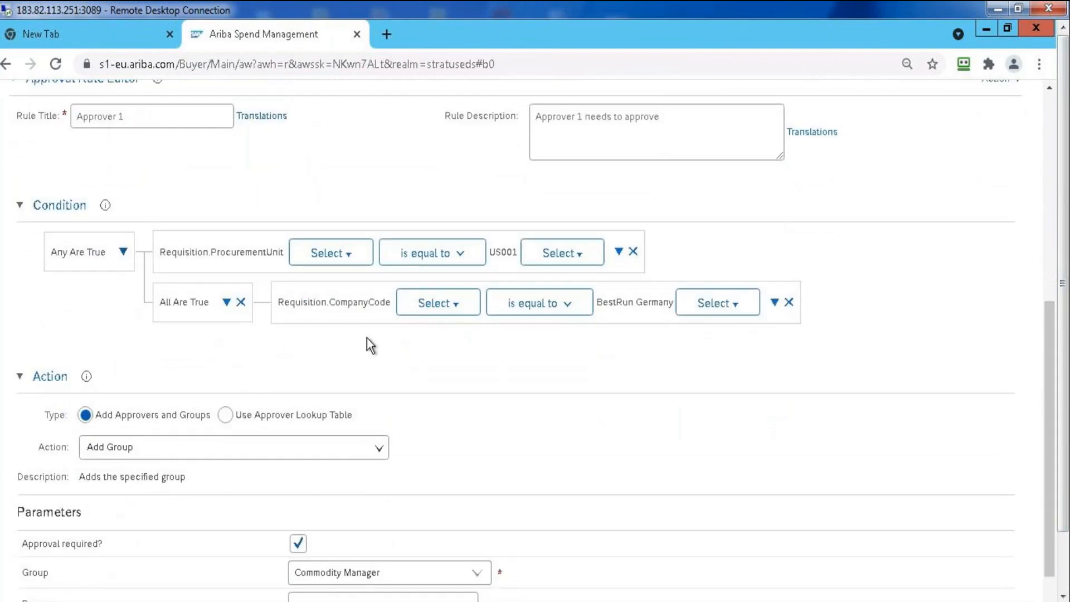
{"action": "left_click", "coordinate": [122, 256]}
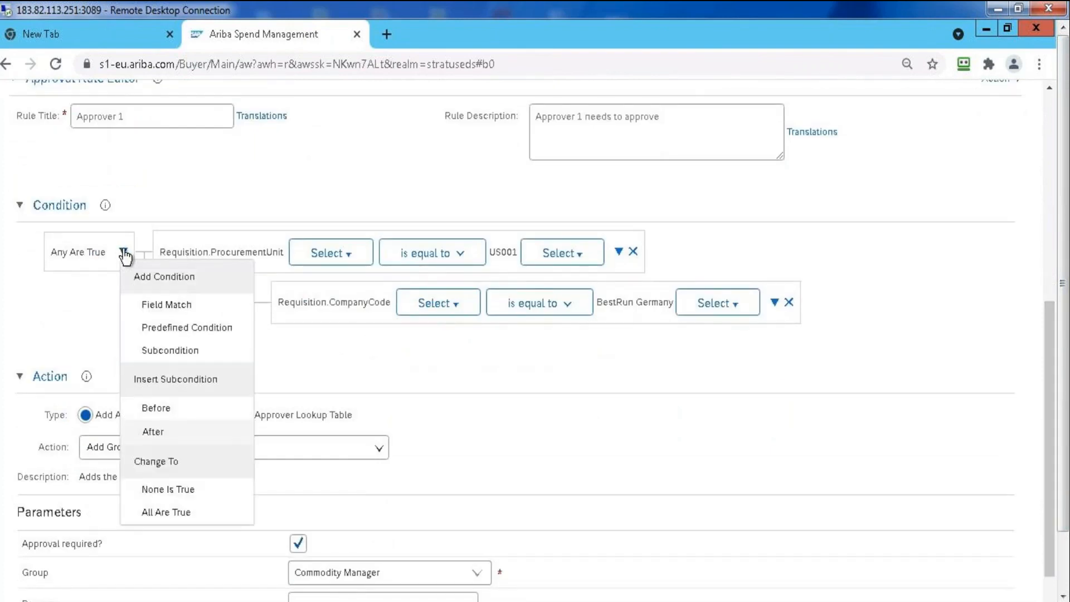
{"action": "left_click", "coordinate": [182, 512]}
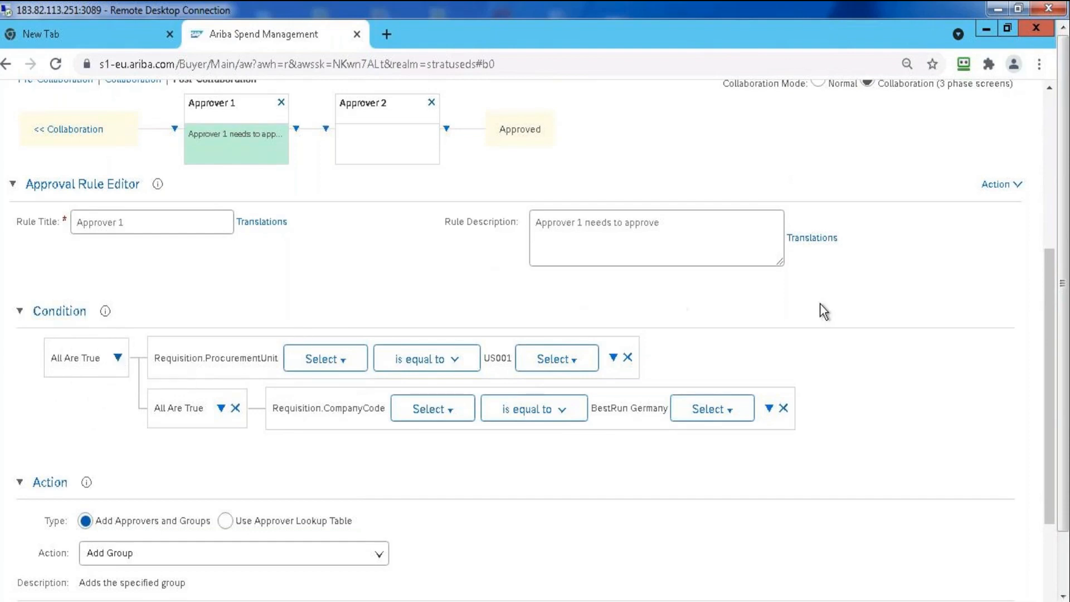
Change the outer condition of the Approver 1 rule to None Is True
{"action": "left_click_drag", "start_coordinate": [1053, 322], "coordinate": [1052, 376]}
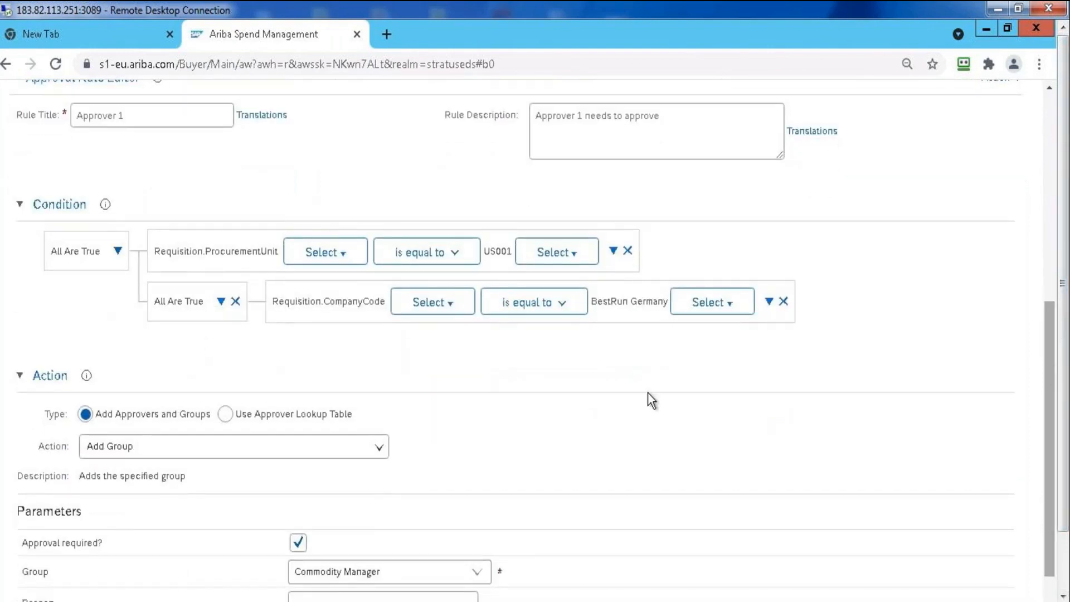
{"action": "left_click", "coordinate": [117, 252]}
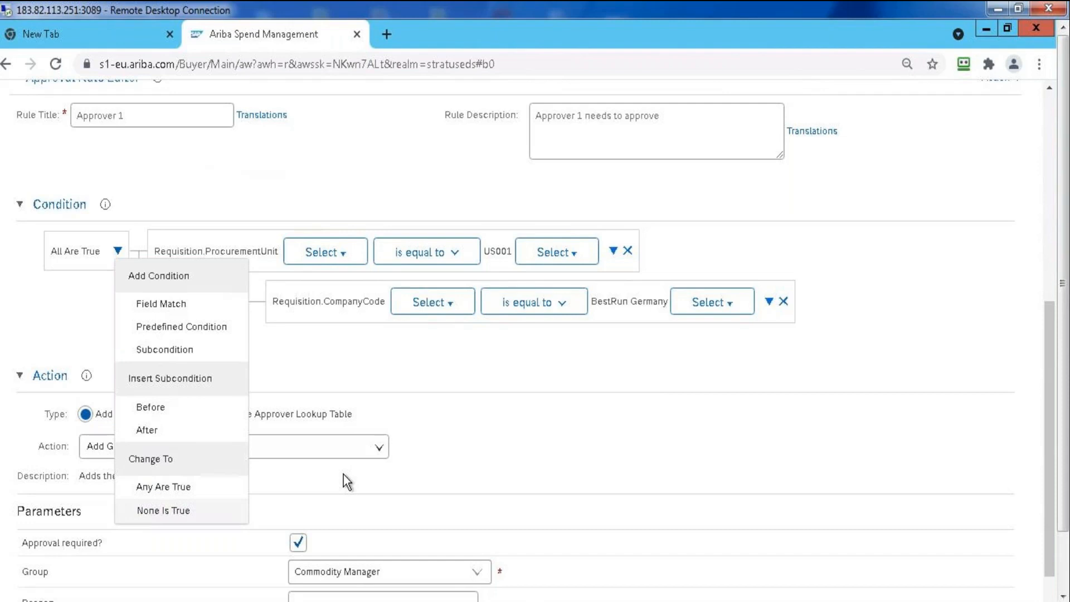
{"action": "left_click", "coordinate": [191, 512]}
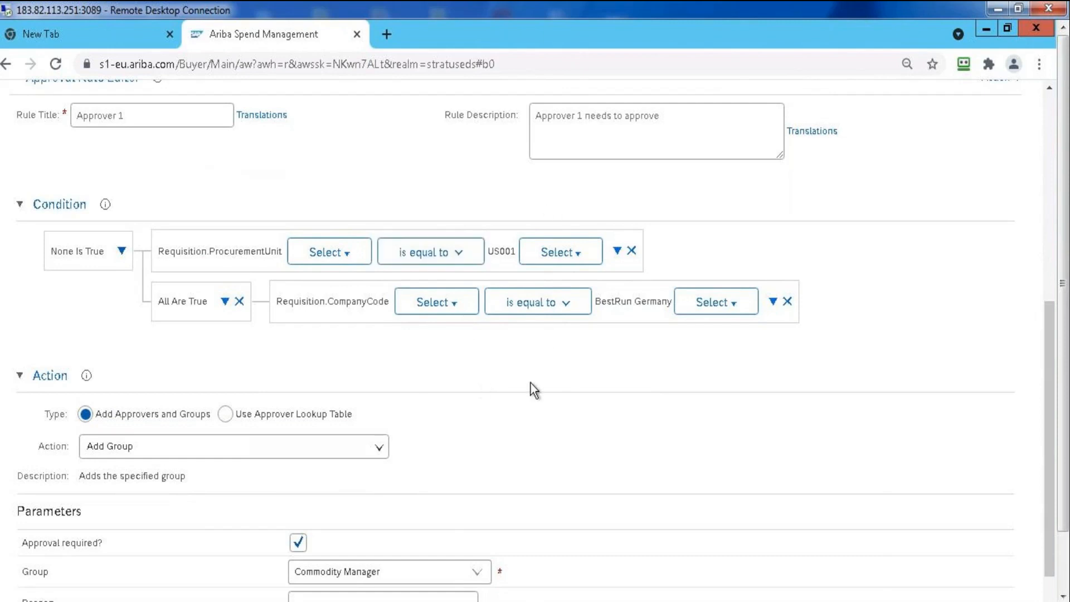
Review the field selection and comparison operators available for the ProcurementUnit condition, leaving the operator as it is
{"action": "left_click_drag", "start_coordinate": [1045, 356], "coordinate": [1038, 220]}
{"action": "scroll", "coordinate": [430, 203], "scroll_direction": "down", "scroll_amount": 2}
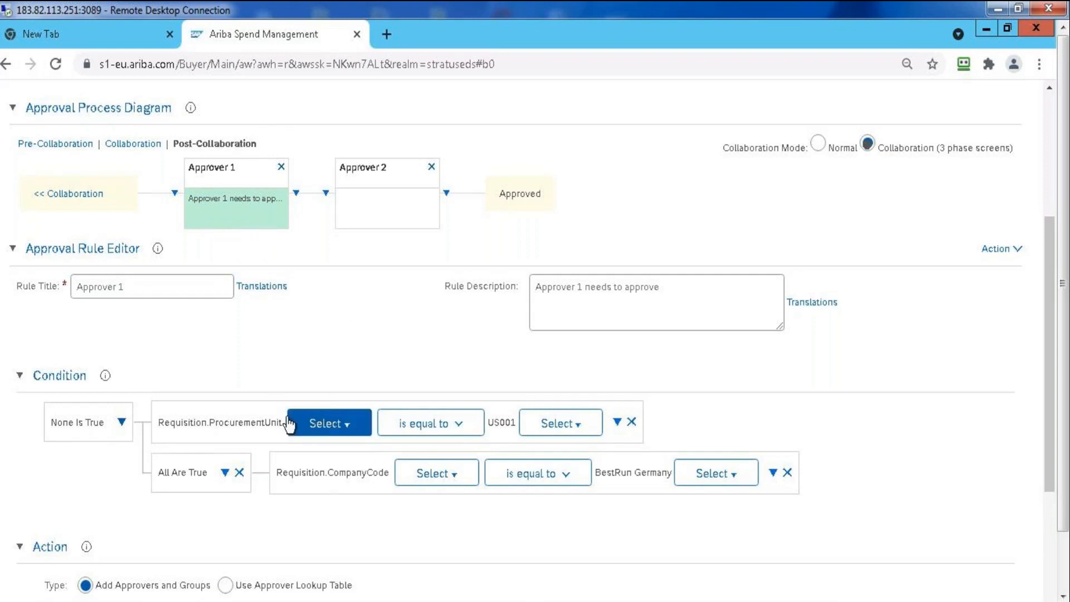
{"action": "left_click", "coordinate": [348, 429]}
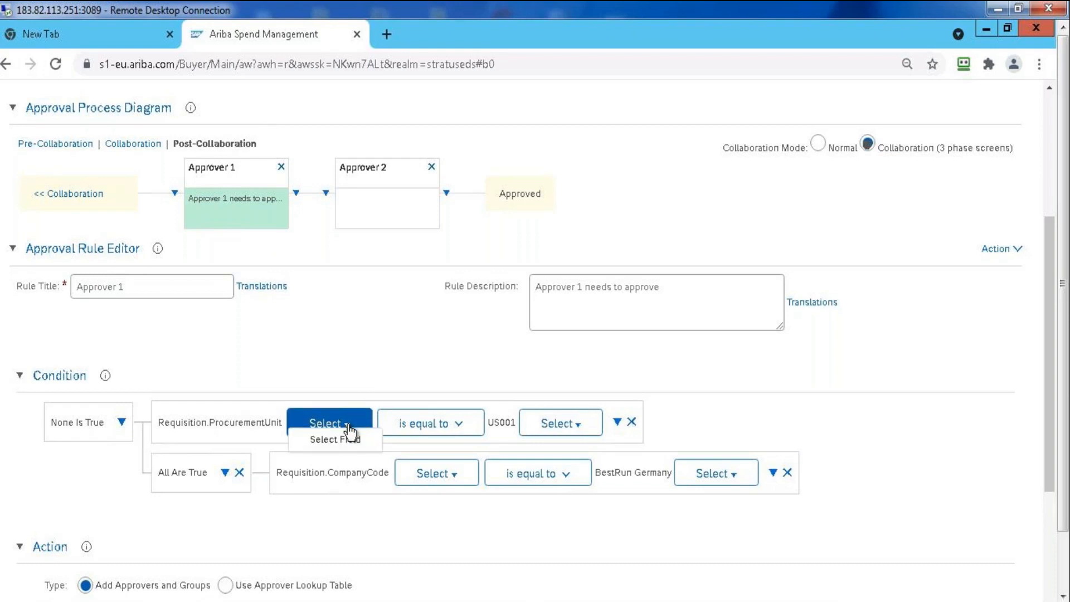
{"action": "left_click", "coordinate": [449, 427]}
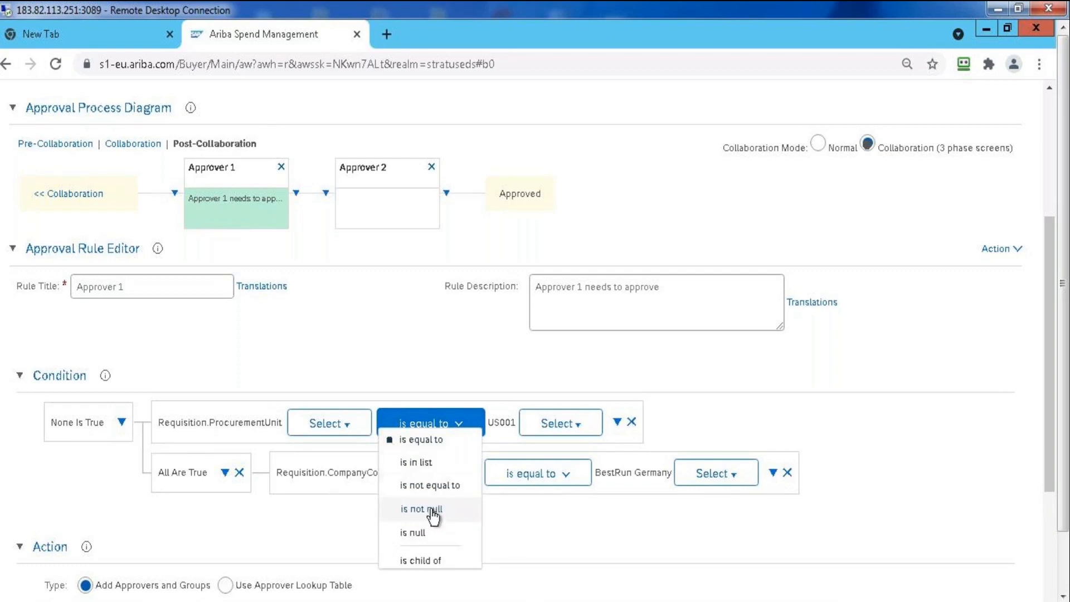
{"action": "left_click", "coordinate": [502, 510]}
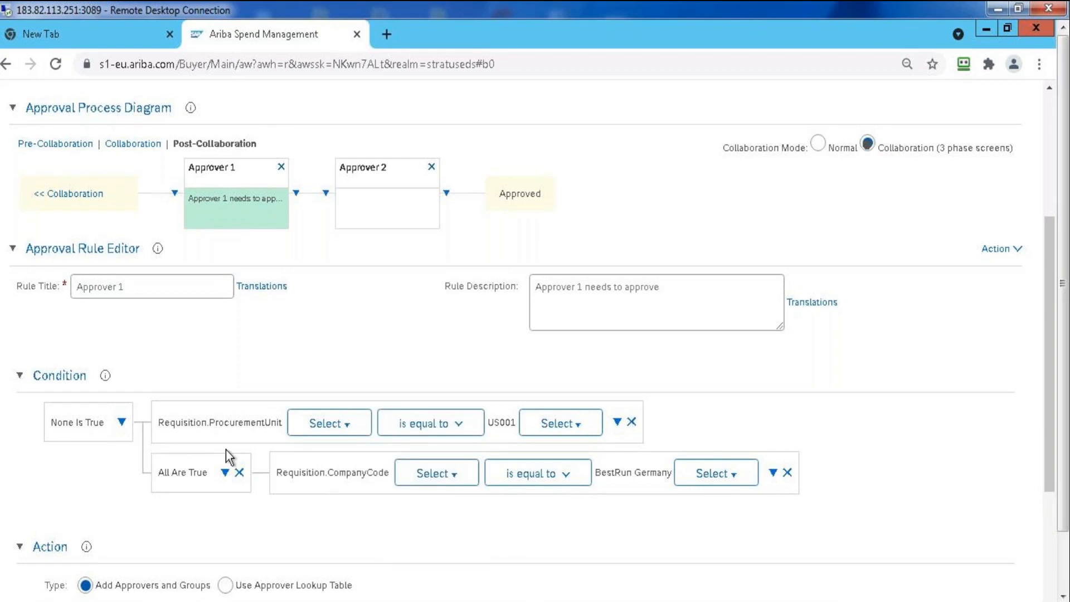
Change the outer condition of the Approver 1 rule to Any Are True
{"action": "left_click", "coordinate": [123, 423]}
{"action": "left_click", "coordinate": [159, 592]}
{"action": "scroll", "coordinate": [234, 535], "scroll_direction": "down", "scroll_amount": 3}
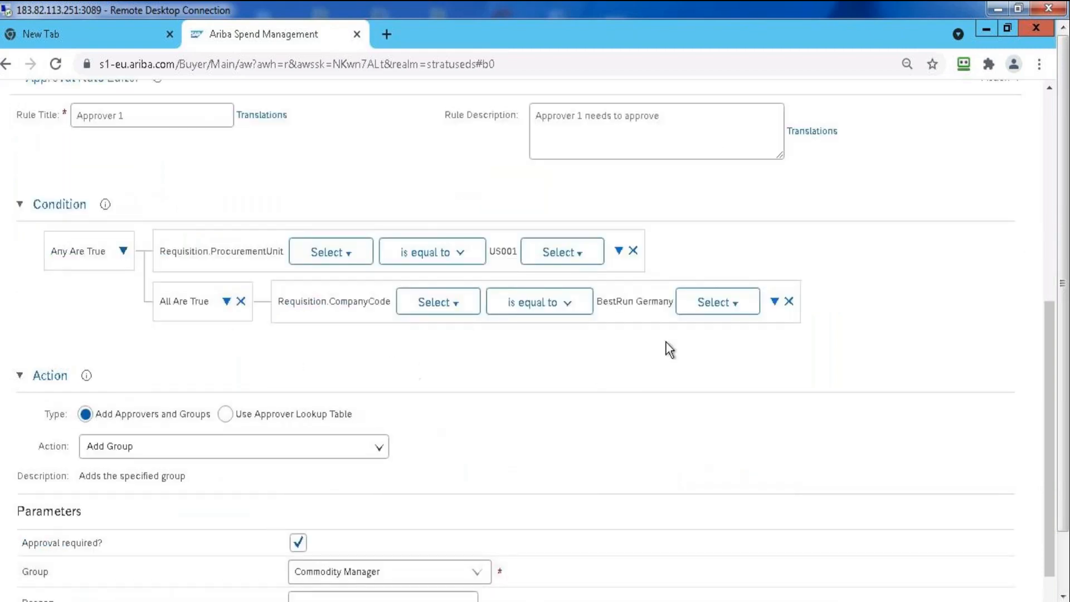
Open the Approver 2 rule from the process diagram and review its condition, action and parameters
{"action": "left_click_drag", "start_coordinate": [1047, 389], "coordinate": [1041, 283]}
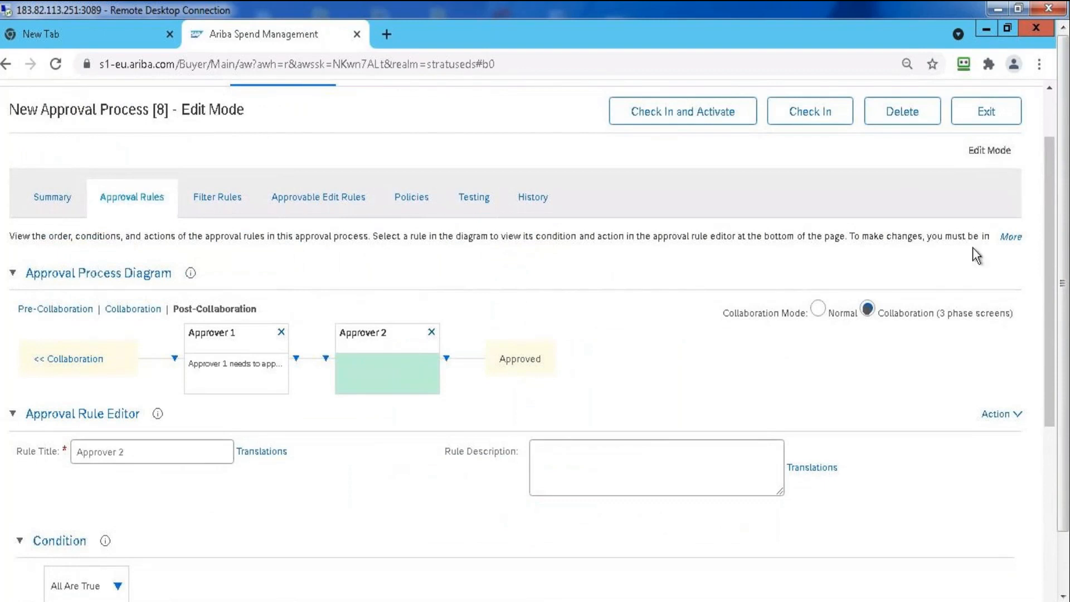
{"action": "left_click_drag", "start_coordinate": [1059, 241], "coordinate": [1054, 335]}
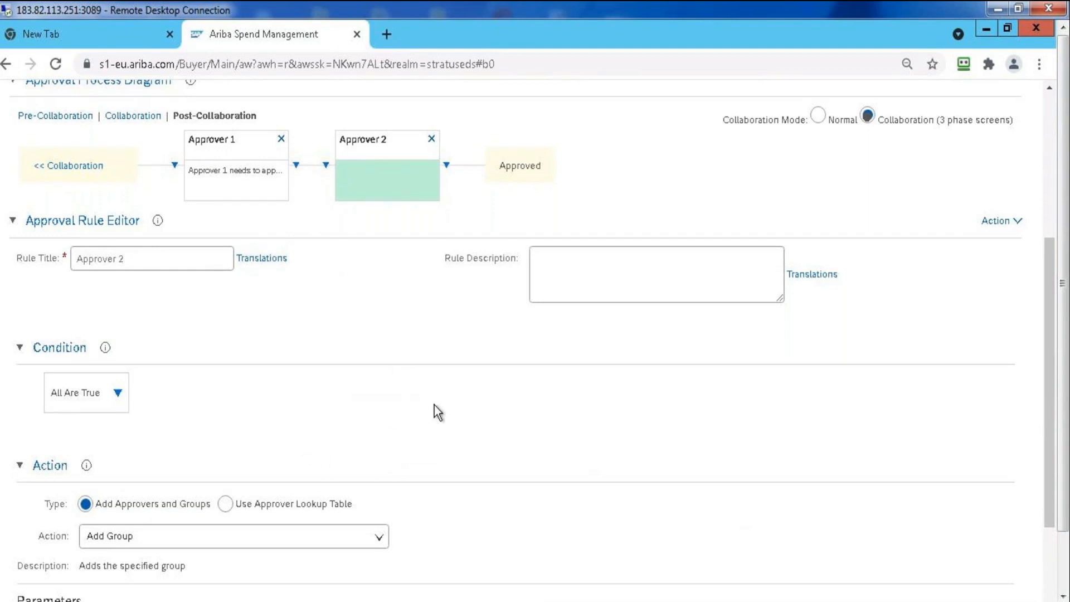
{"action": "left_click_drag", "start_coordinate": [1055, 263], "coordinate": [1048, 422]}
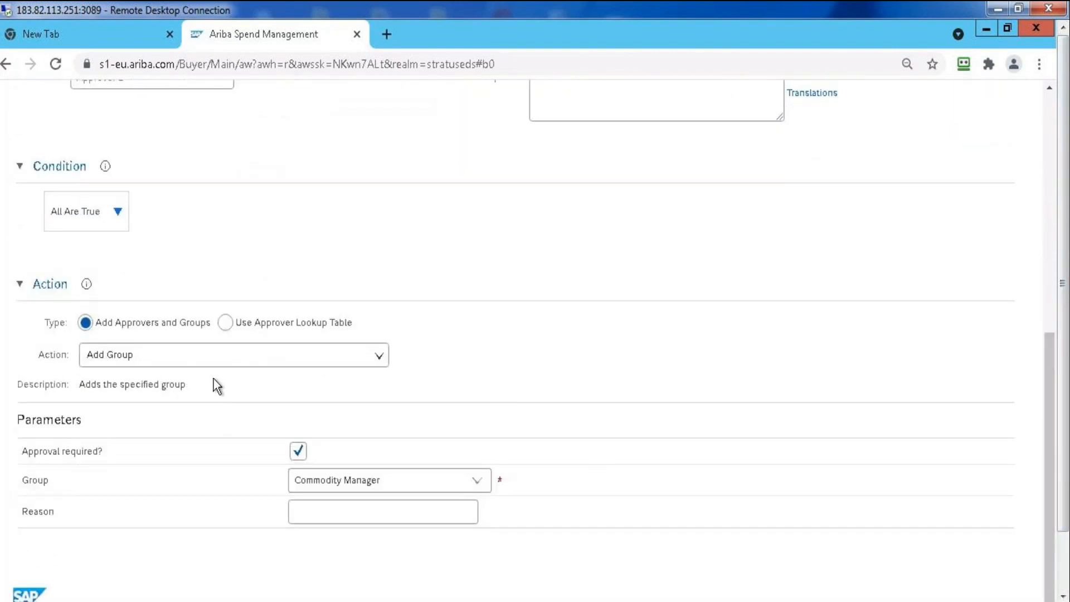
{"action": "left_click_drag", "start_coordinate": [1057, 431], "coordinate": [1053, 281]}
Open the Approver 1 rule from the process diagram and set its action to Add Supervisor
{"action": "left_click", "coordinate": [245, 256]}
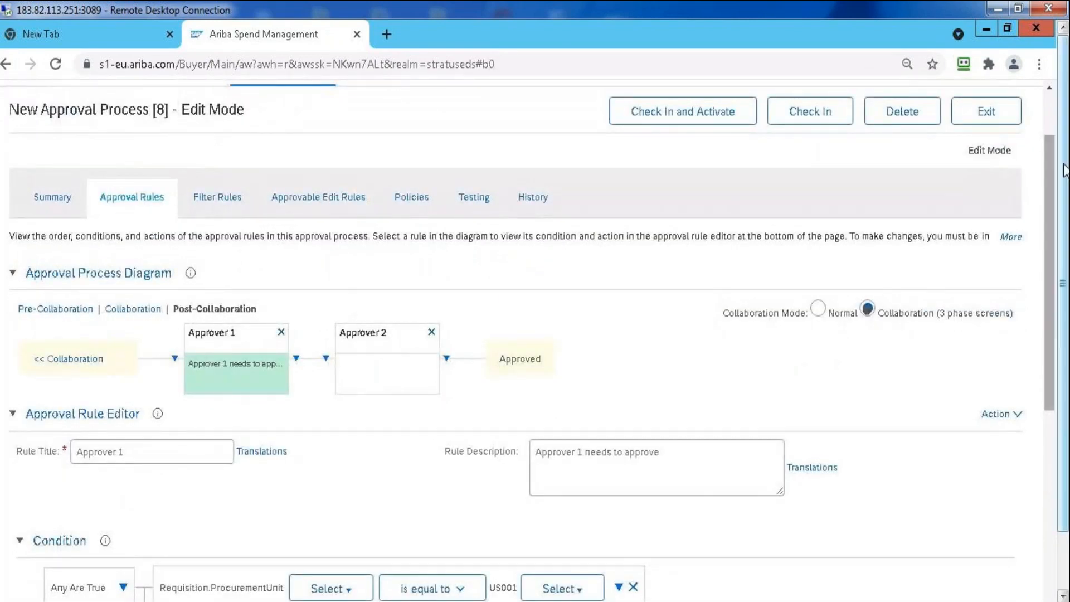
{"action": "left_click_drag", "start_coordinate": [1062, 170], "coordinate": [1055, 385]}
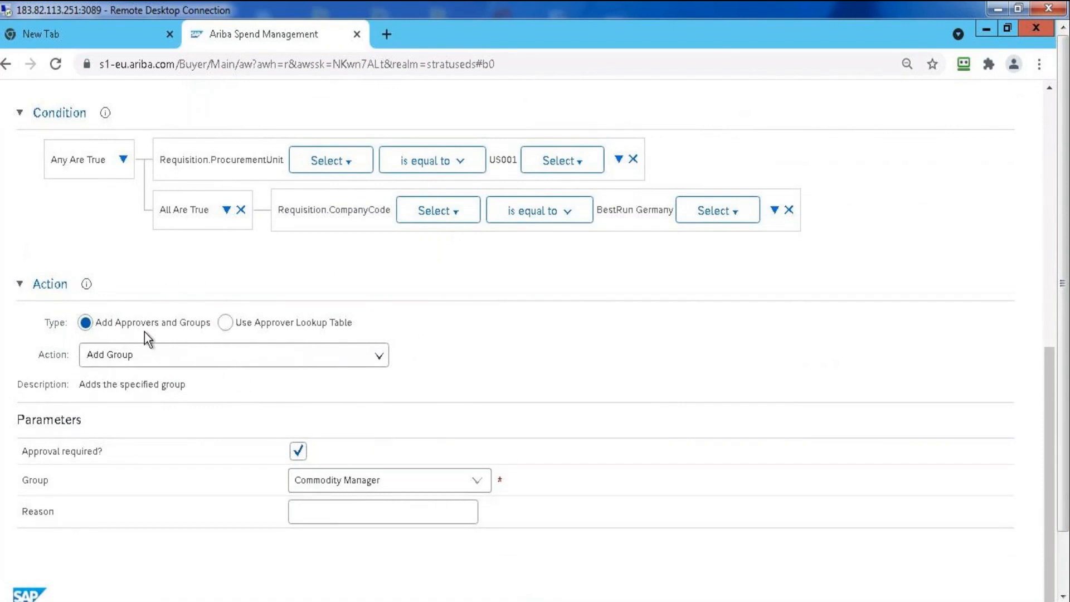
{"action": "left_click", "coordinate": [377, 354]}
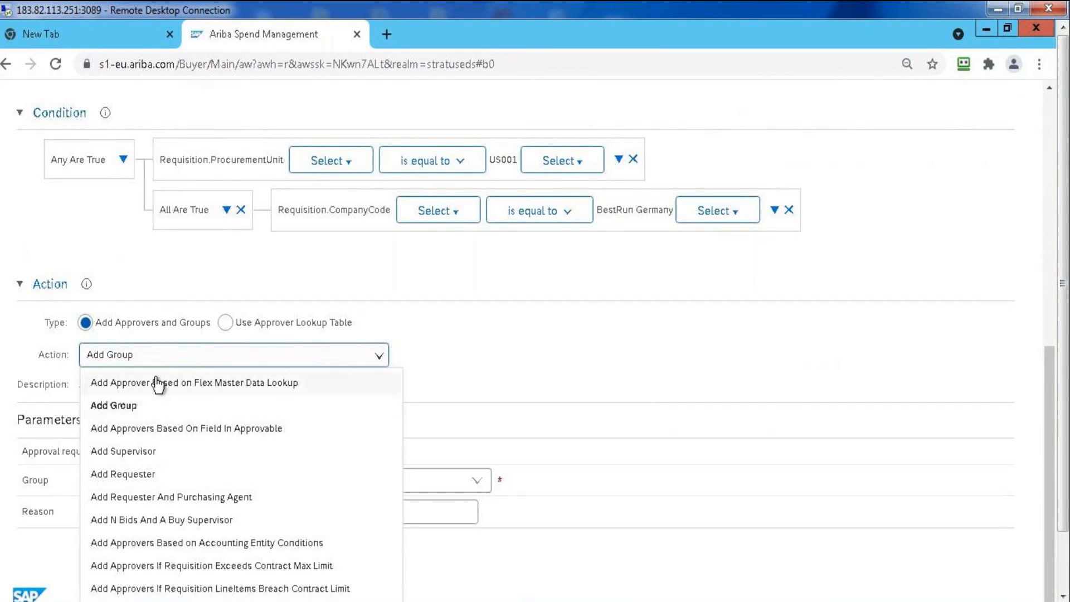
{"action": "key", "text": "Down"}
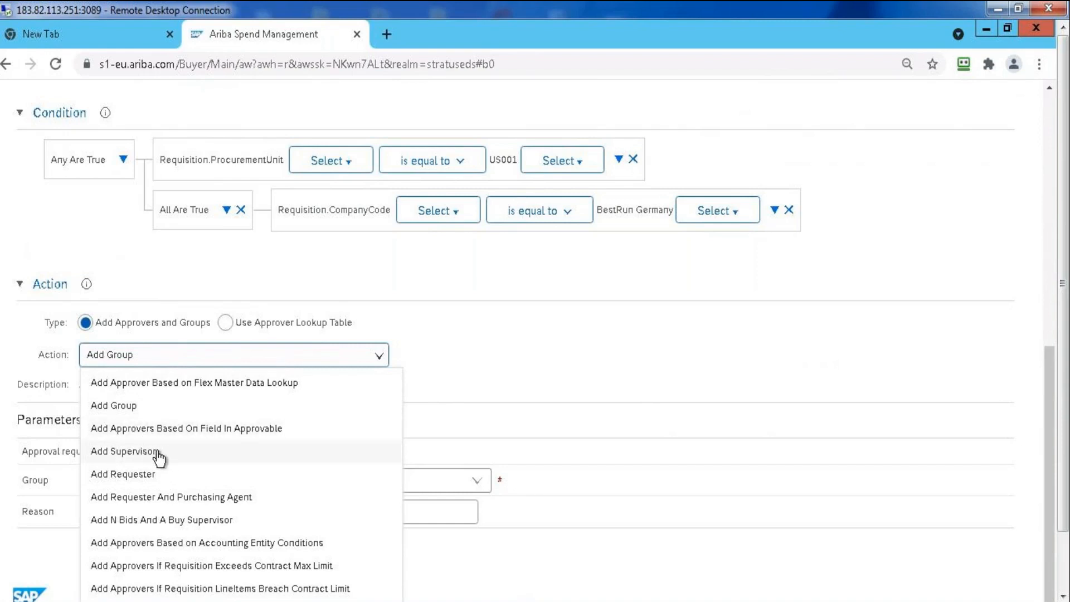
{"action": "left_click", "coordinate": [155, 451]}
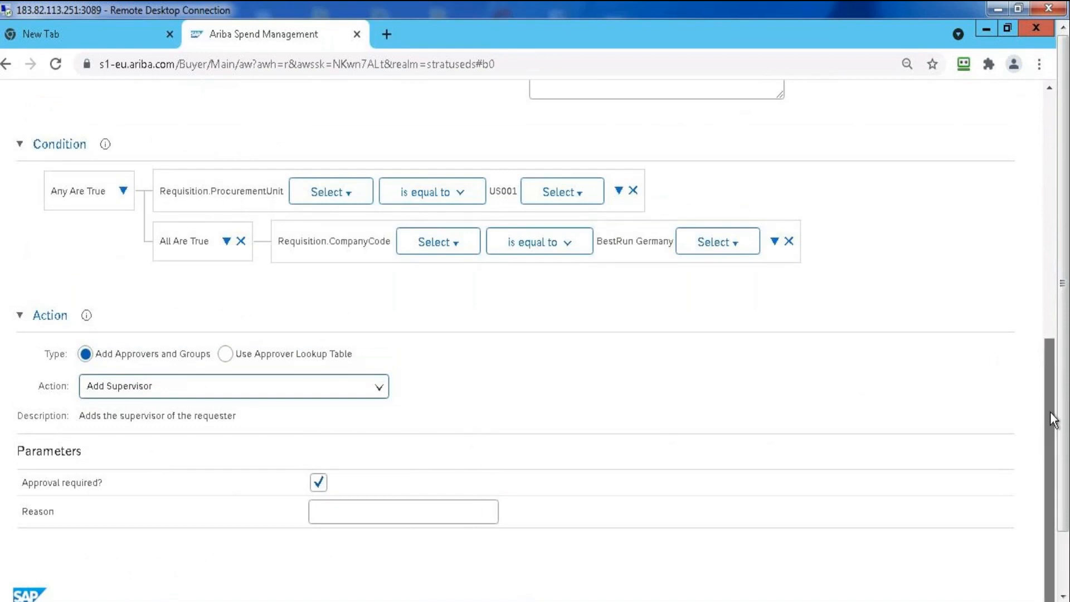
Change the Approver 1 rule's action to Add Group
{"action": "left_click_drag", "start_coordinate": [1064, 462], "coordinate": [1064, 582]}
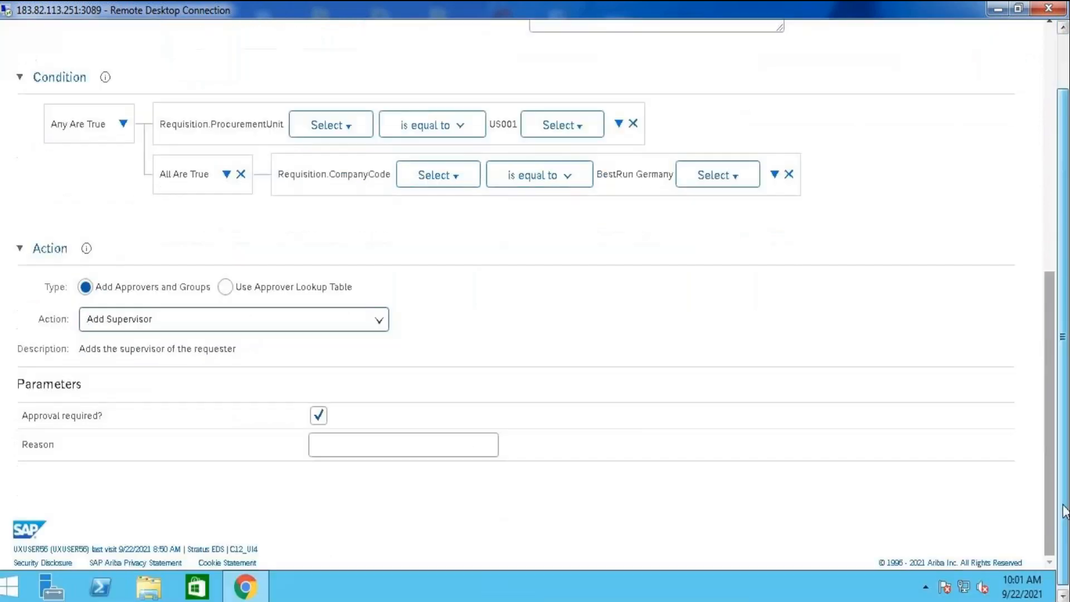
{"action": "left_click", "coordinate": [374, 321]}
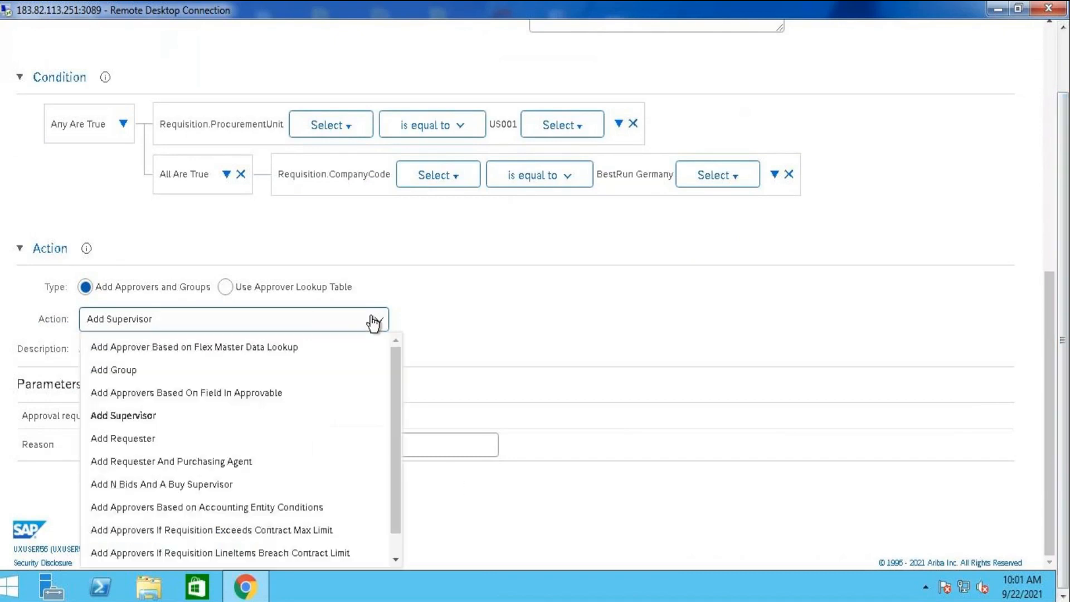
{"action": "left_click", "coordinate": [196, 369]}
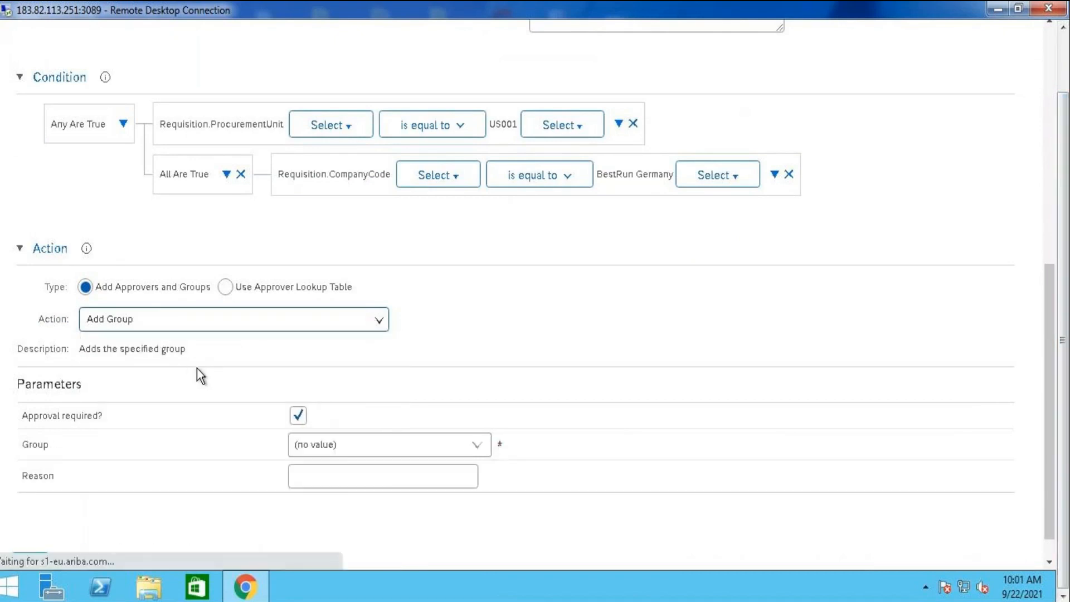
Look through the full list of groups and choose Procurement Agent as the group for the Approver 1 rule
{"action": "left_click", "coordinate": [477, 447]}
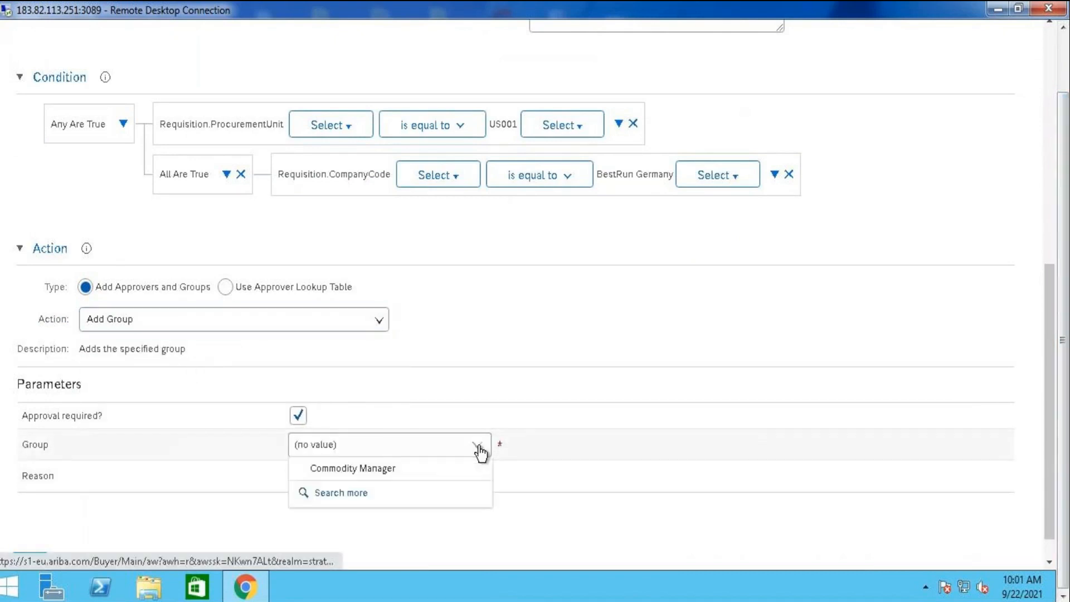
{"action": "left_click", "coordinate": [358, 499]}
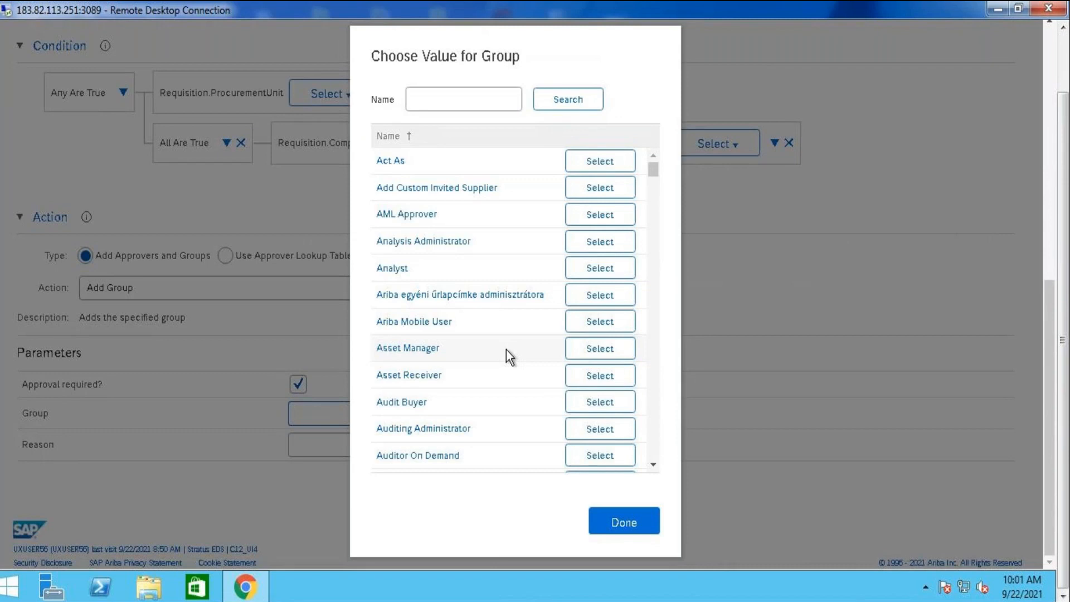
{"action": "left_click", "coordinate": [651, 199]}
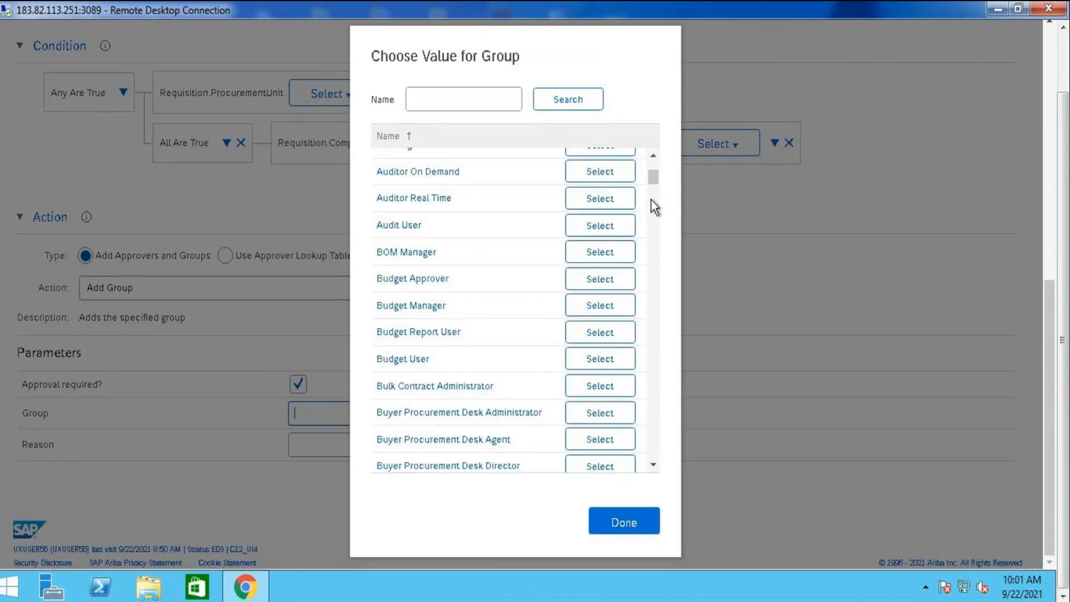
{"action": "left_click", "coordinate": [653, 220]}
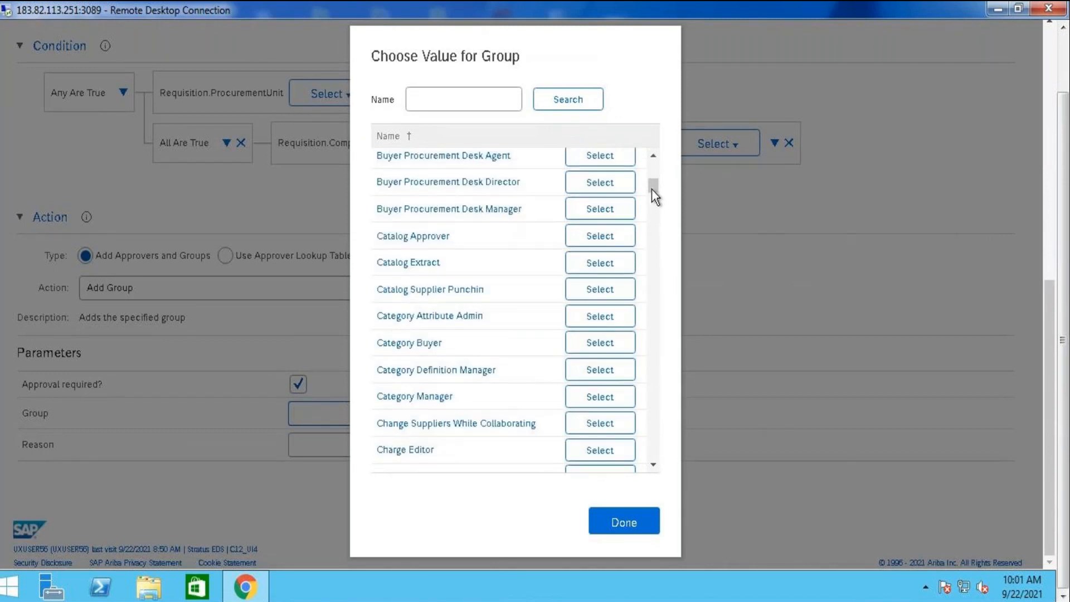
{"action": "left_click_drag", "start_coordinate": [652, 189], "coordinate": [651, 205]}
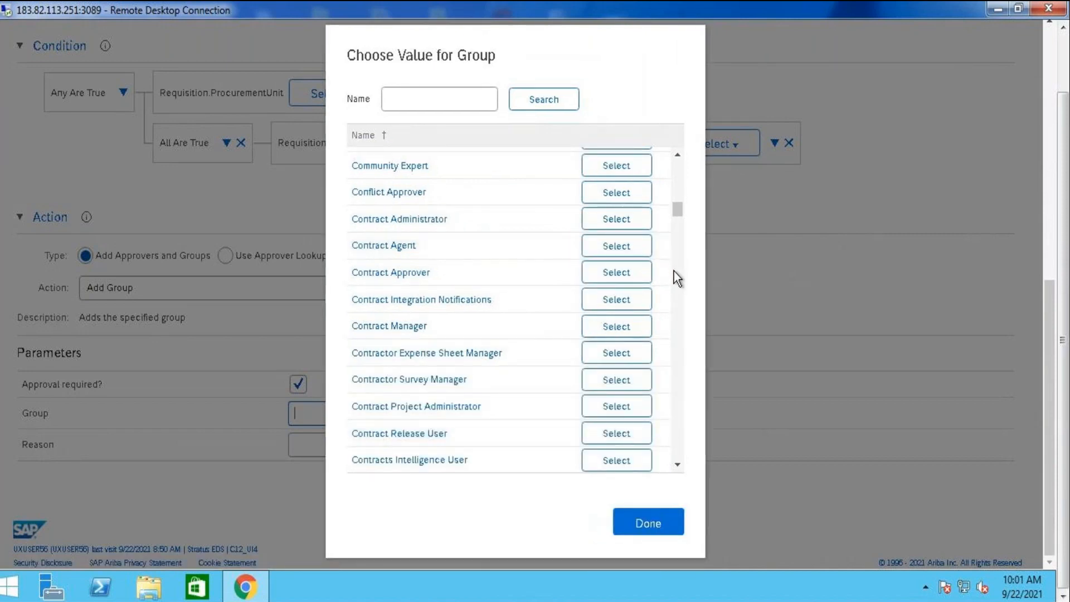
{"action": "scroll", "coordinate": [674, 271], "scroll_direction": "down", "scroll_amount": 5}
{"action": "scroll", "coordinate": [683, 288], "scroll_direction": "down", "scroll_amount": 5}
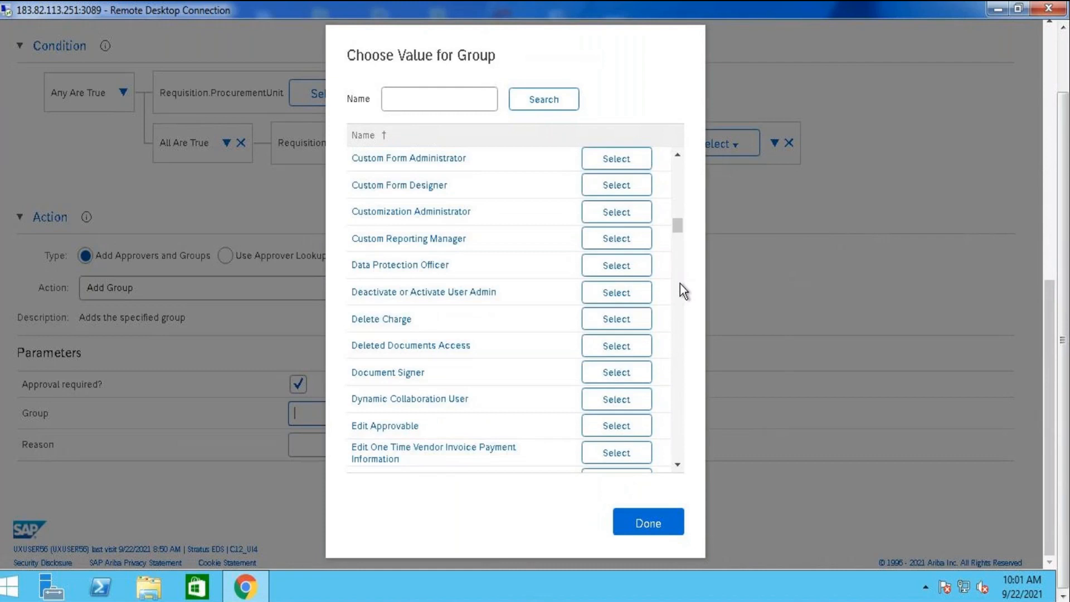
{"action": "scroll", "coordinate": [683, 289], "scroll_direction": "down", "scroll_amount": 5}
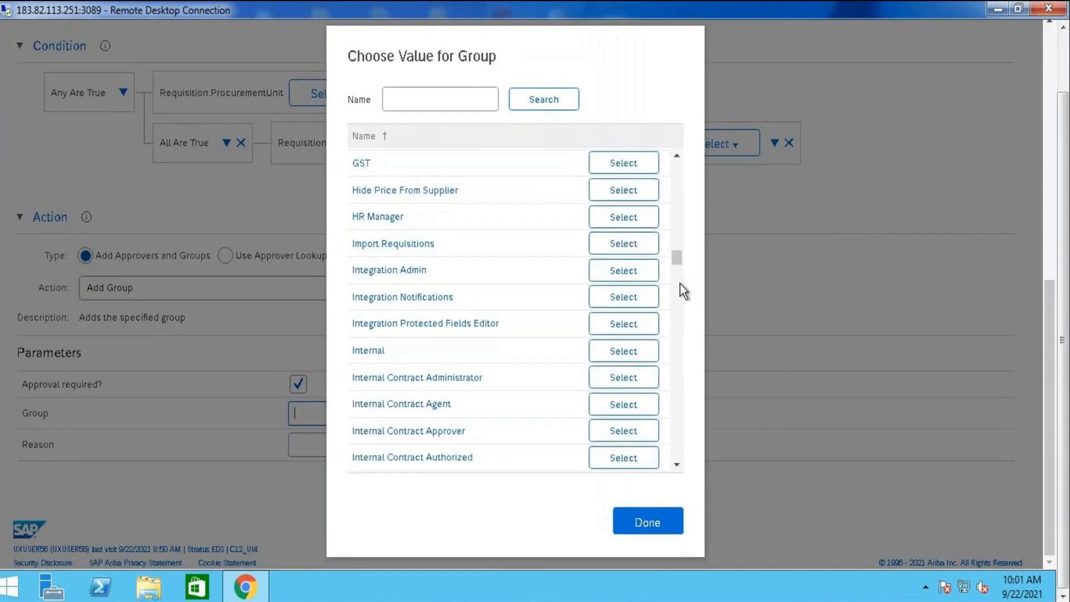
{"action": "scroll", "coordinate": [682, 290], "scroll_direction": "down", "scroll_amount": 5}
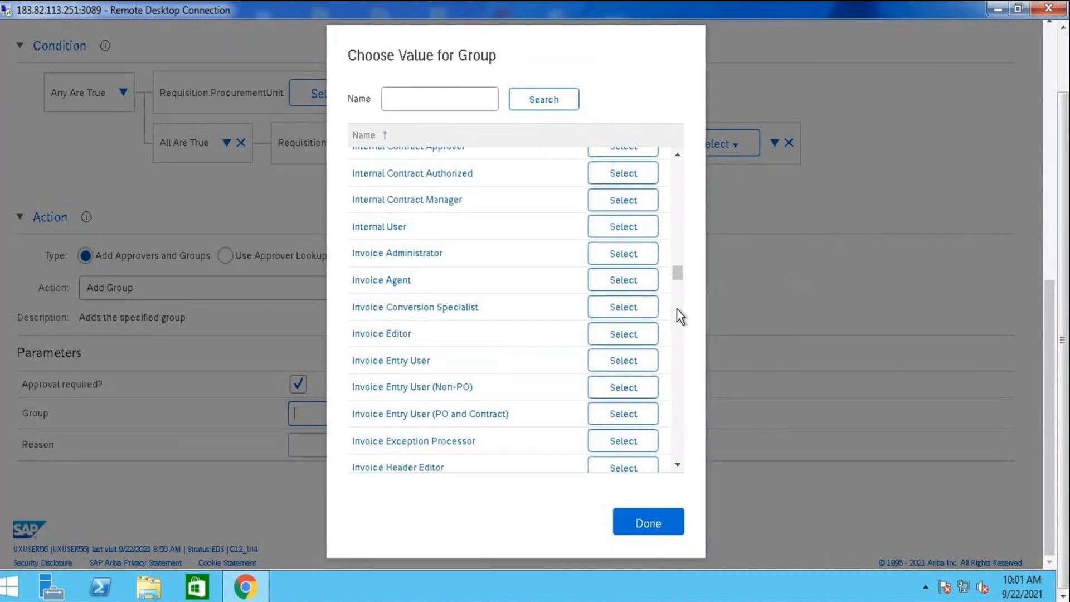
{"action": "scroll", "coordinate": [680, 315], "scroll_direction": "down", "scroll_amount": 4}
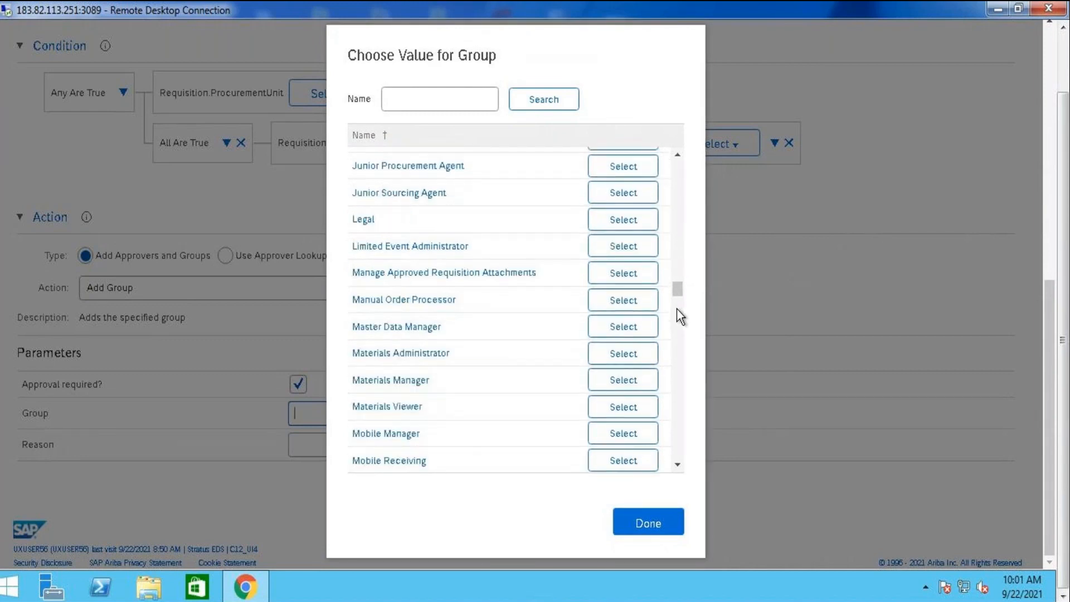
{"action": "scroll", "coordinate": [676, 309], "scroll_direction": "down", "scroll_amount": 4}
{"action": "scroll", "coordinate": [677, 343], "scroll_direction": "down", "scroll_amount": 4}
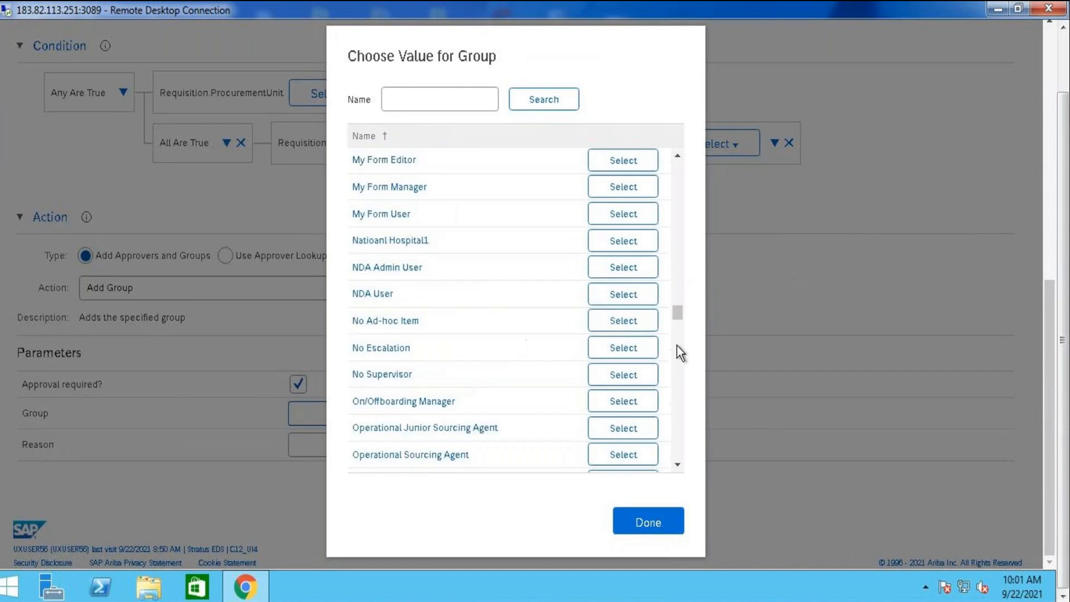
{"action": "scroll", "coordinate": [677, 357], "scroll_direction": "down", "scroll_amount": 5}
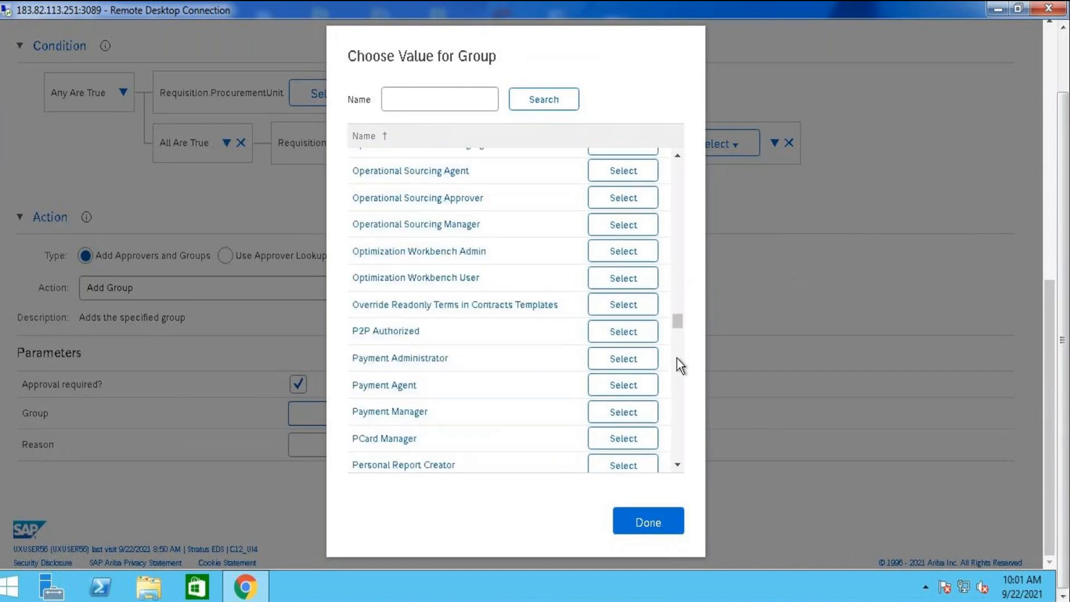
{"action": "left_click", "coordinate": [676, 460]}
{"action": "left_click", "coordinate": [676, 459]}
{"action": "left_click", "coordinate": [676, 460]}
{"action": "left_click", "coordinate": [677, 460]}
{"action": "left_click", "coordinate": [676, 460]}
{"action": "left_click", "coordinate": [677, 460]}
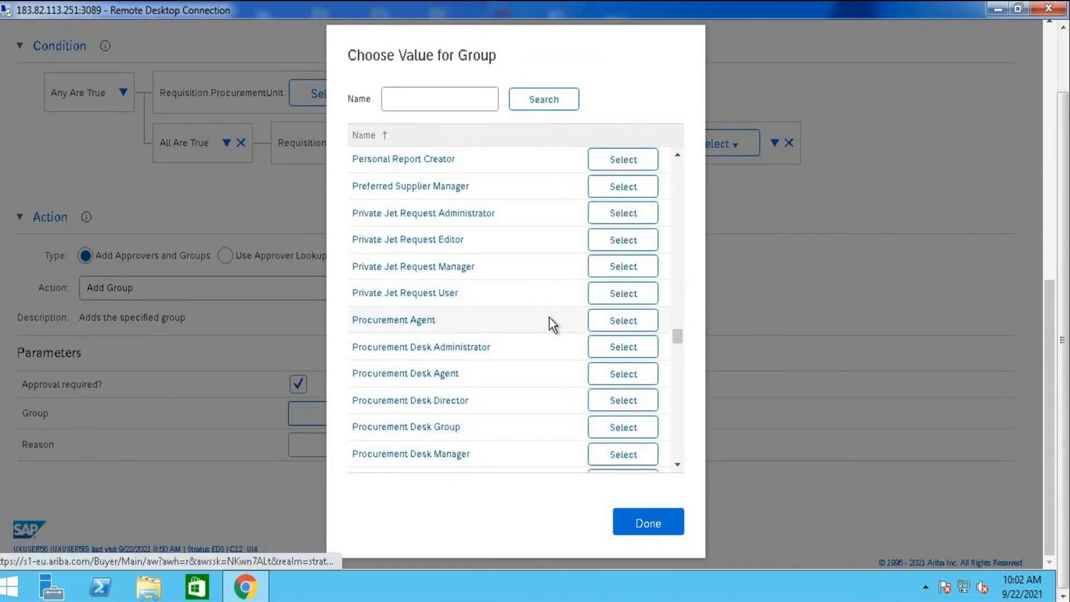
{"action": "left_click", "coordinate": [620, 321]}
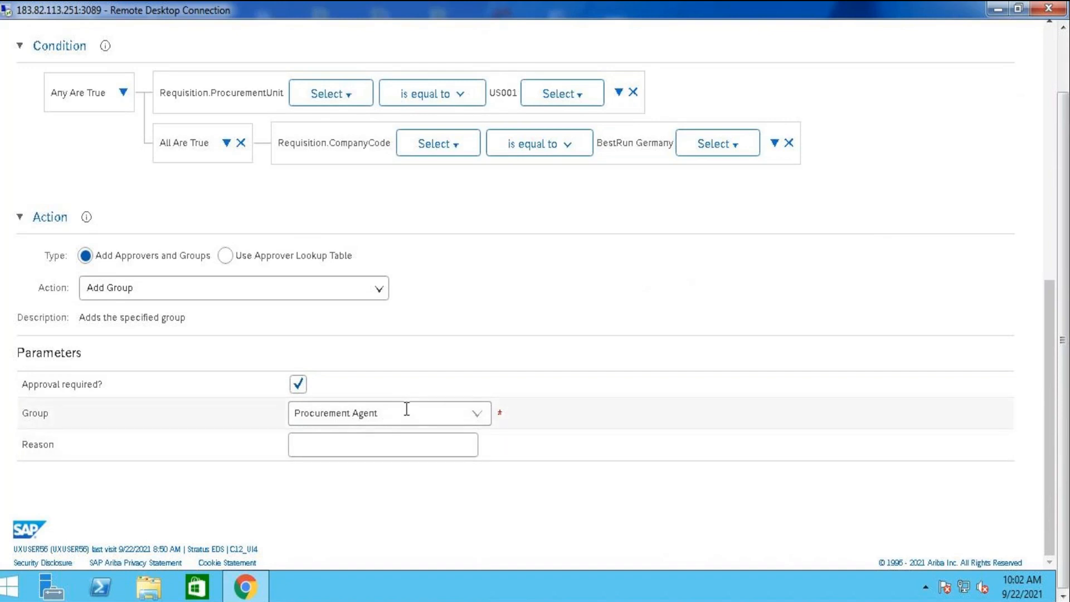
Check in the approval process without activating it and exit to the approval process list
{"action": "left_click", "coordinate": [1051, 72]}
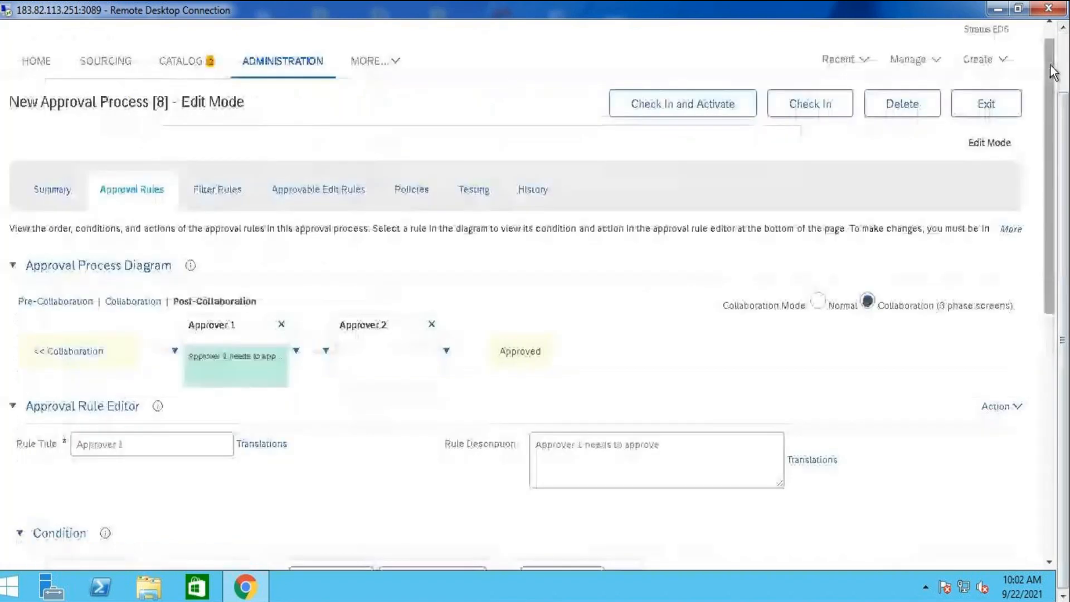
{"action": "left_click", "coordinate": [809, 106]}
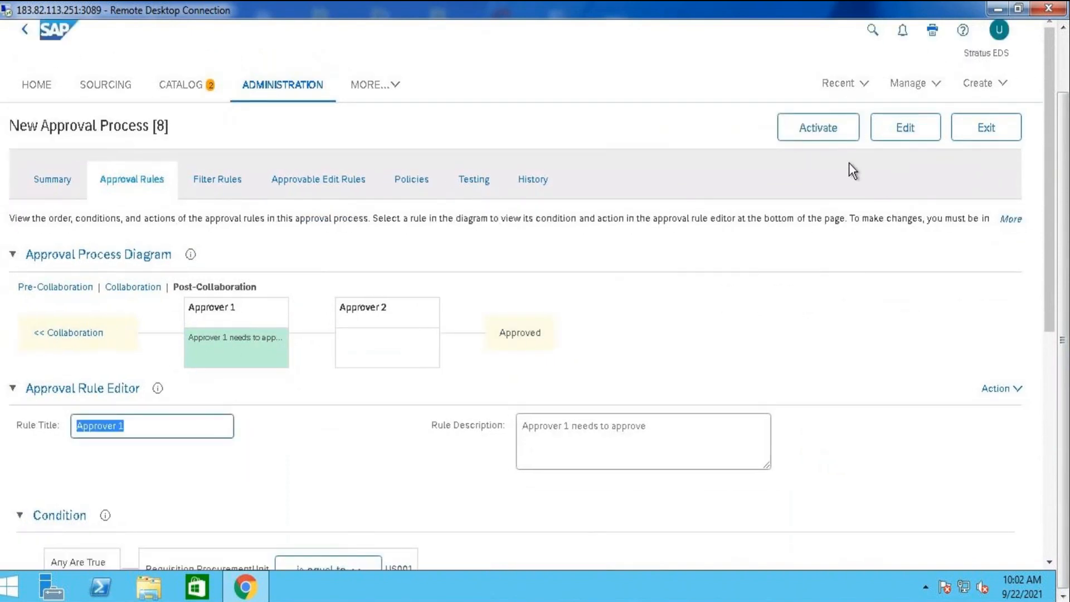
{"action": "left_click", "coordinate": [990, 133]}
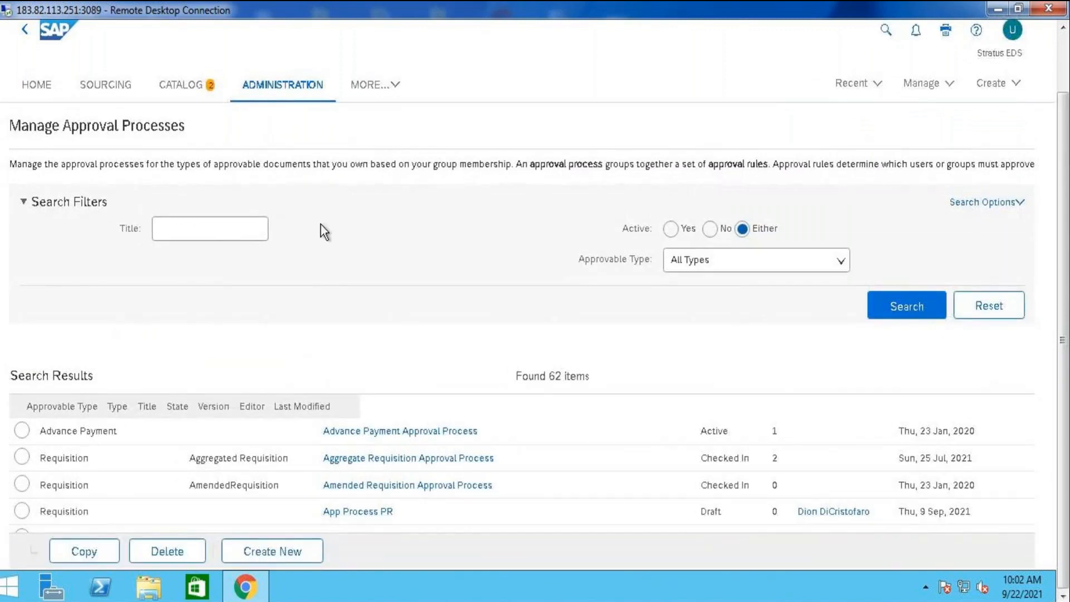
Return to the home dashboard and open the Groups page of User Manager in Core Administration
{"action": "left_click", "coordinate": [54, 94]}
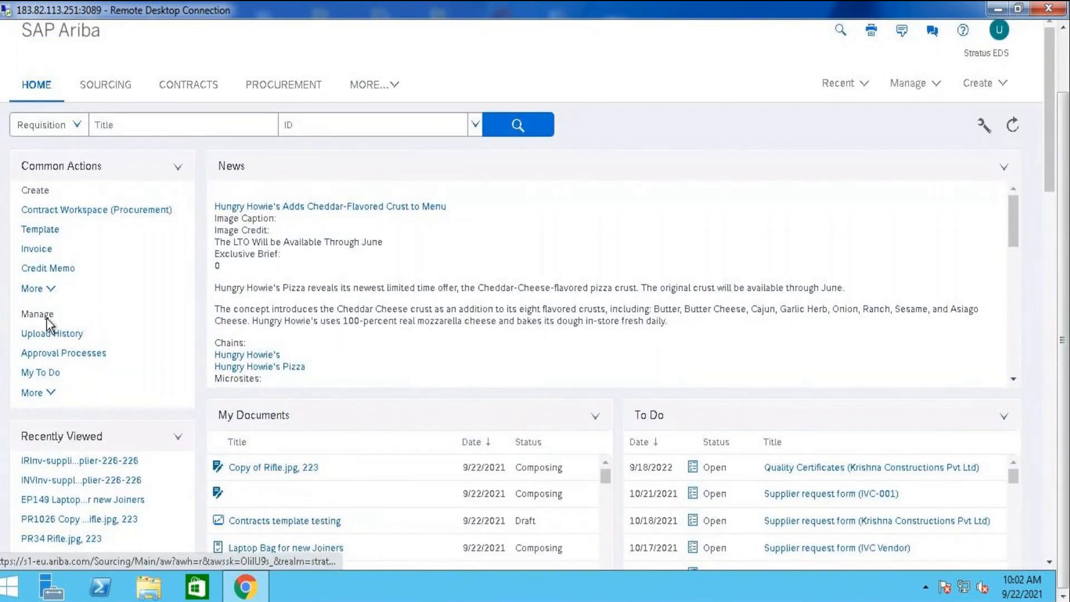
{"action": "left_click", "coordinate": [910, 83]}
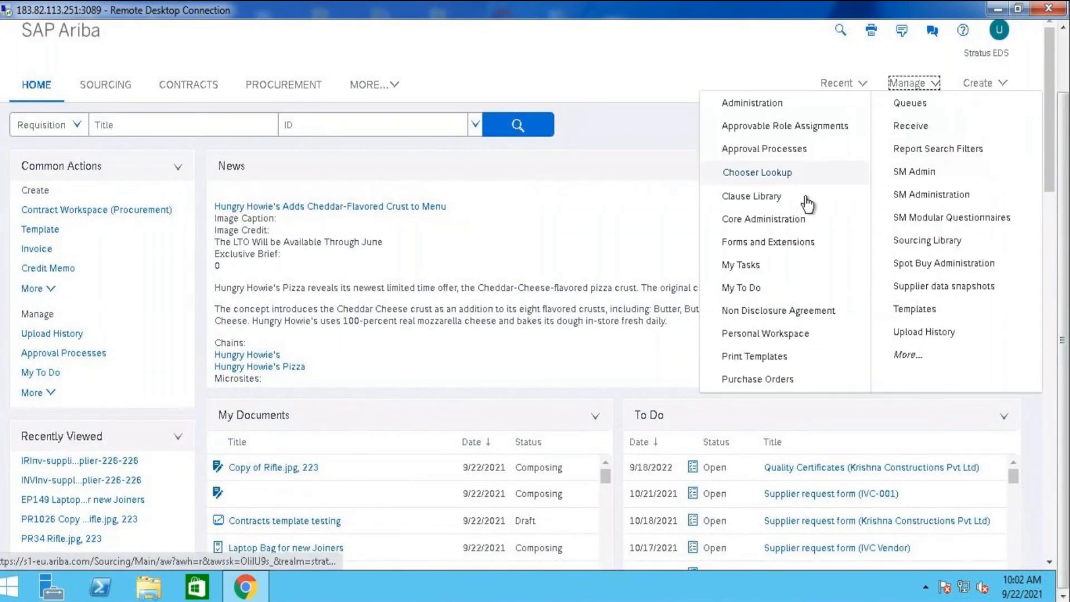
{"action": "left_click", "coordinate": [777, 217]}
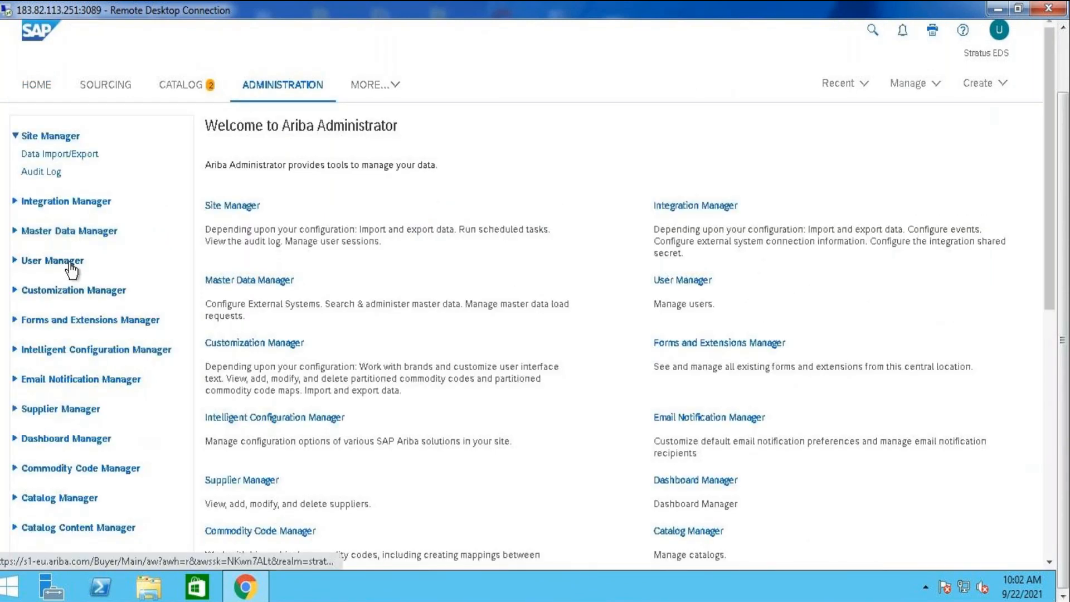
{"action": "left_click", "coordinate": [69, 262]}
{"action": "left_click", "coordinate": [53, 315]}
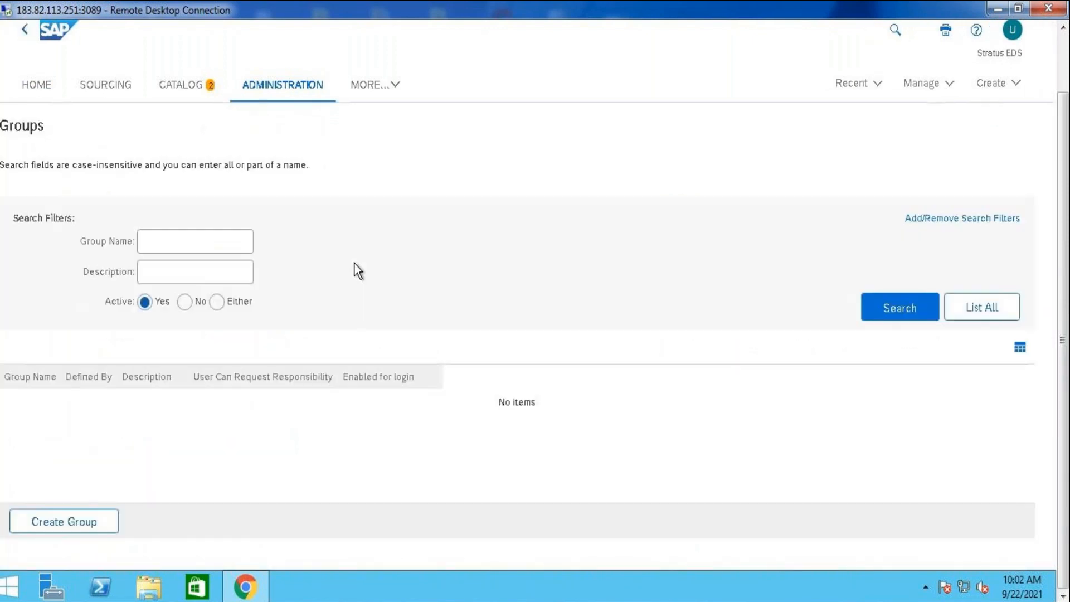
Search the active groups for the name "procurement agent"
{"action": "left_click", "coordinate": [387, 240]}
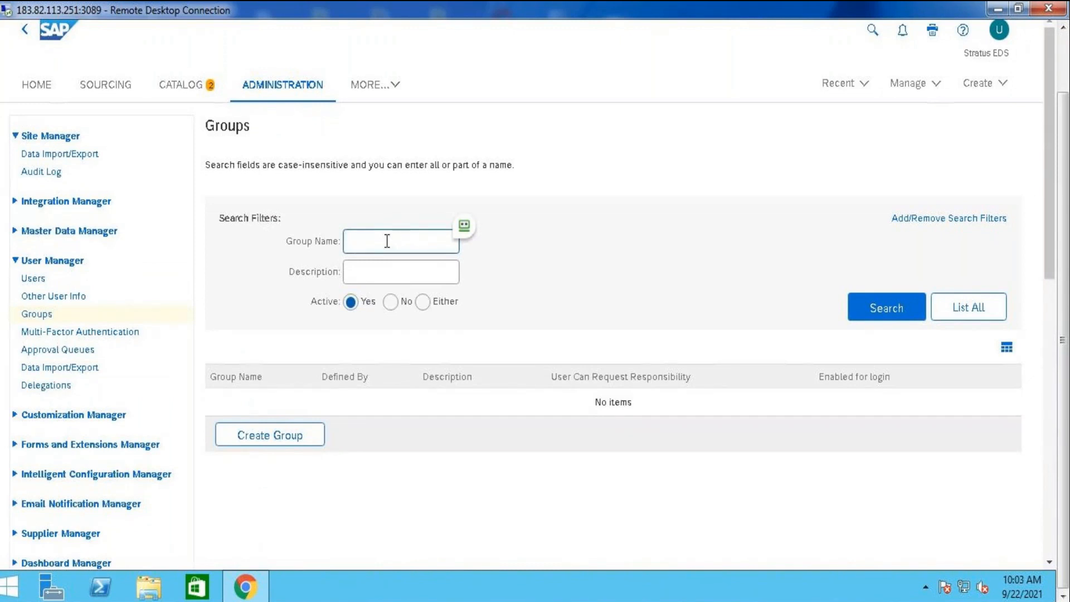
{"action": "type", "text": "procurerment agaent"}
{"action": "key", "text": "Return"}
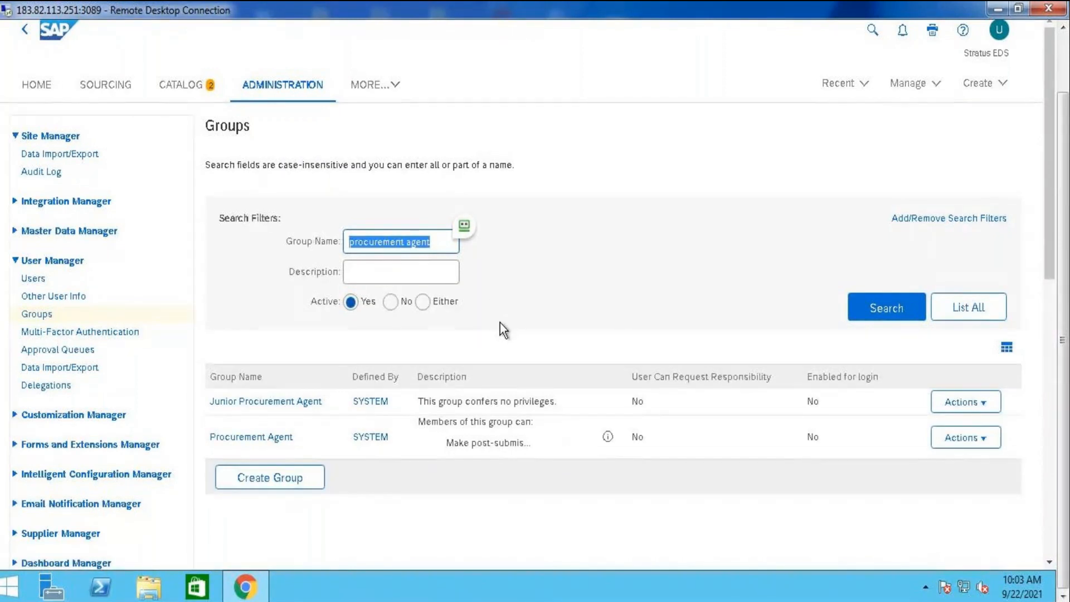
Open the Procurement Agent group's details and review the users assigned to it
{"action": "left_click", "coordinate": [276, 439]}
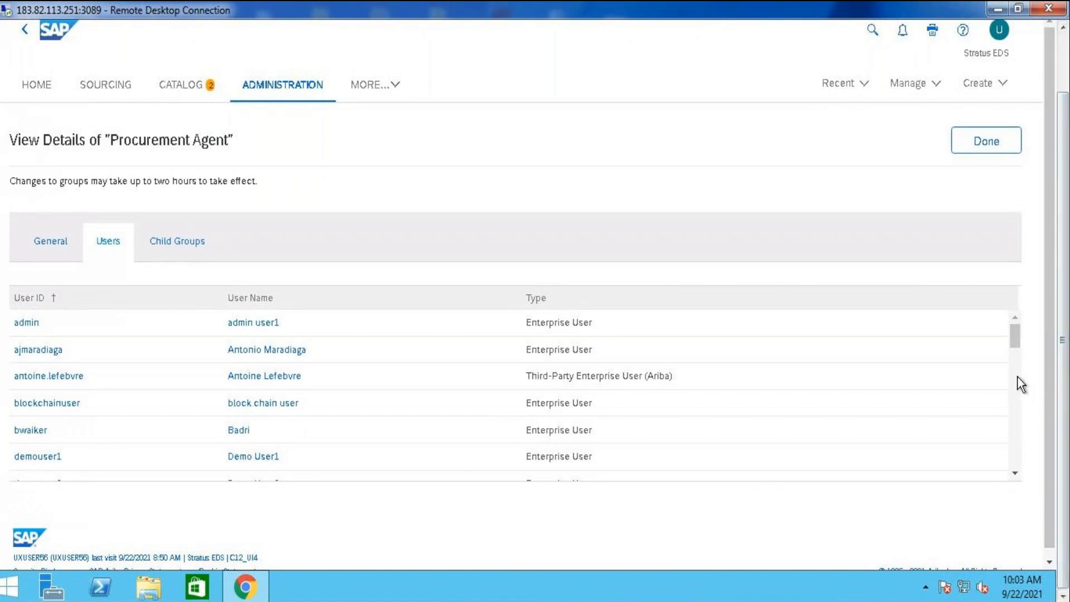
{"action": "scroll", "coordinate": [1015, 376], "scroll_direction": "down", "scroll_amount": 3}
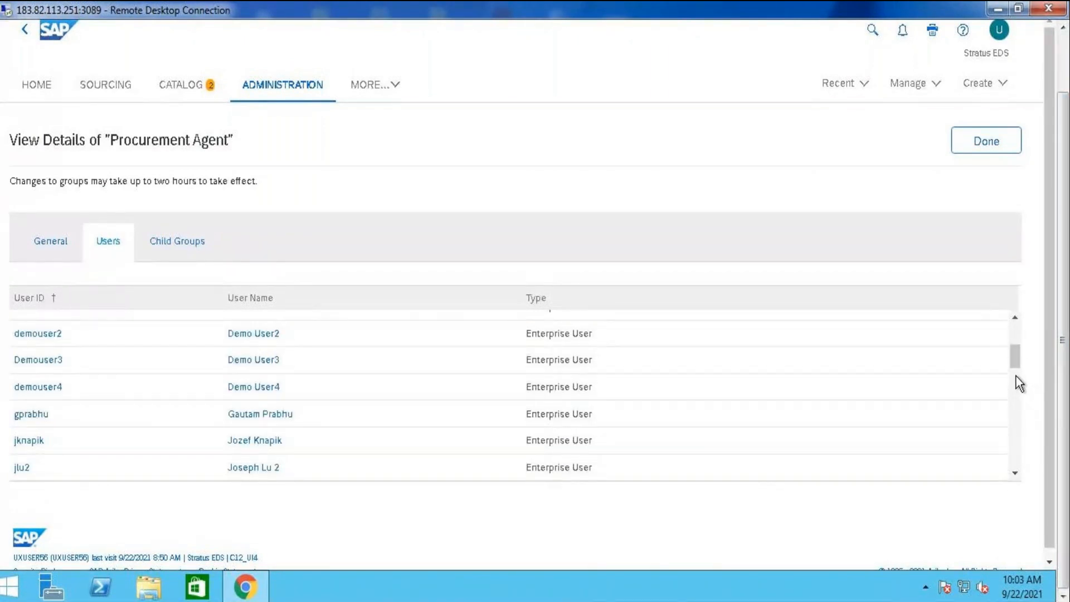
{"action": "scroll", "coordinate": [1014, 399], "scroll_direction": "down", "scroll_amount": 3}
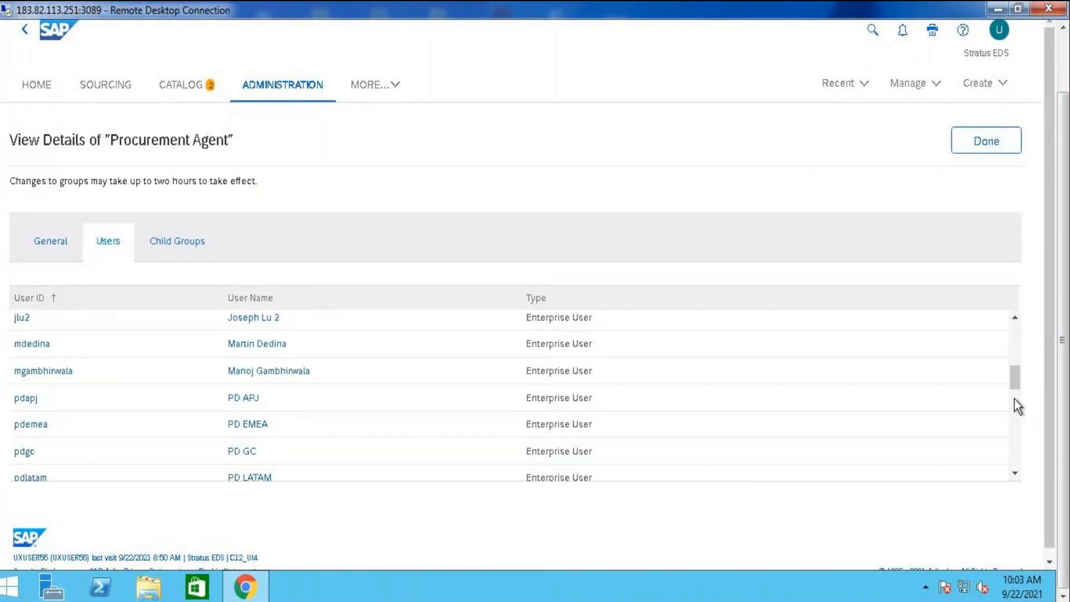
{"action": "scroll", "coordinate": [1014, 399], "scroll_direction": "down", "scroll_amount": 3}
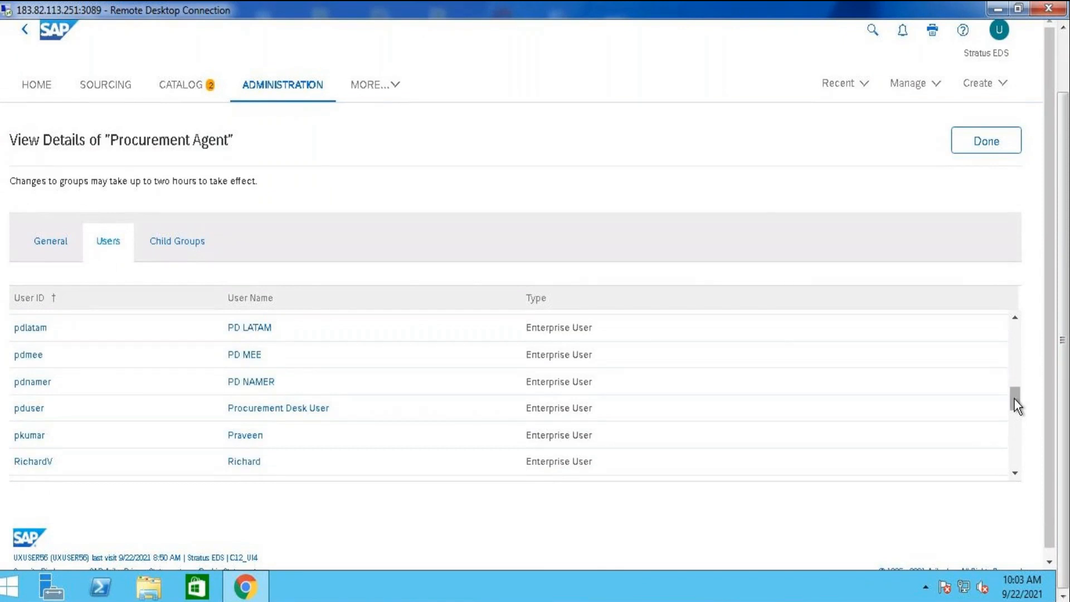
{"action": "scroll", "coordinate": [1019, 429], "scroll_direction": "down", "scroll_amount": 3}
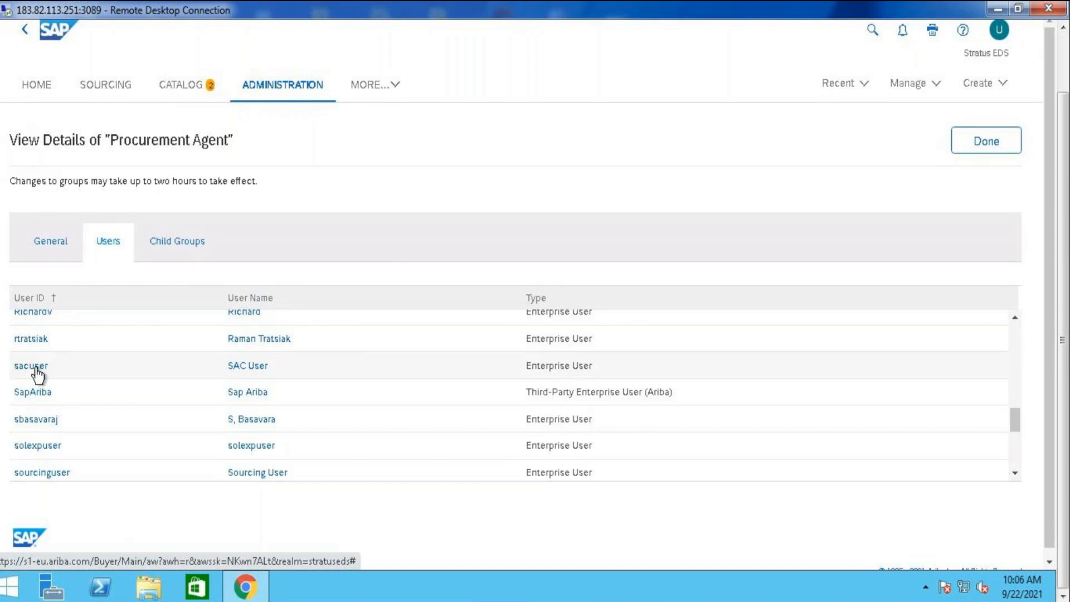
Close the Procurement Agent group's details, return to the home dashboard and open the approval processes management page
{"action": "left_click", "coordinate": [973, 144]}
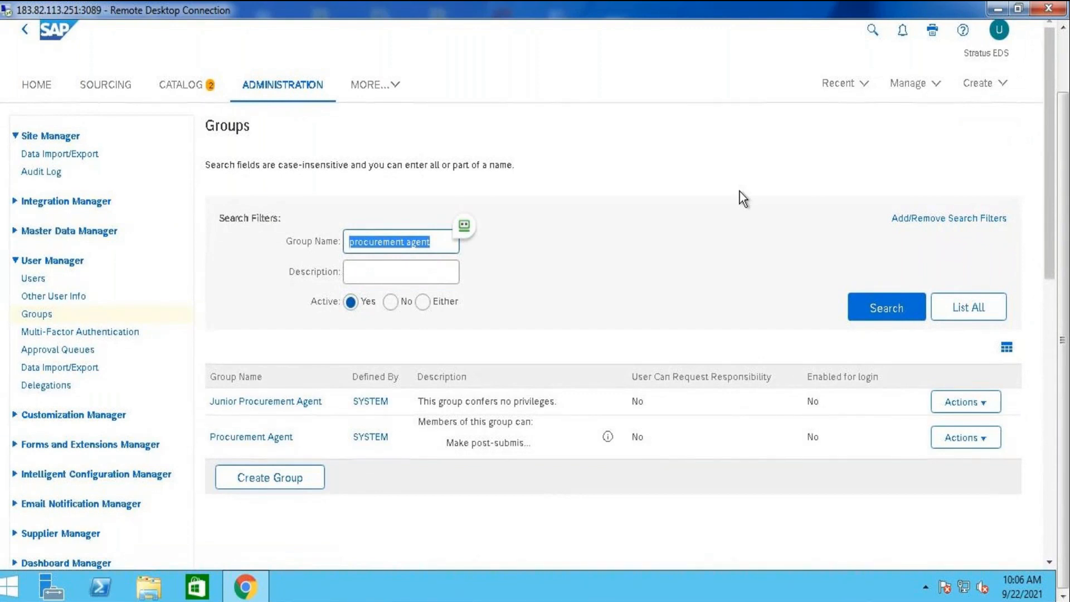
{"action": "left_click", "coordinate": [1064, 66]}
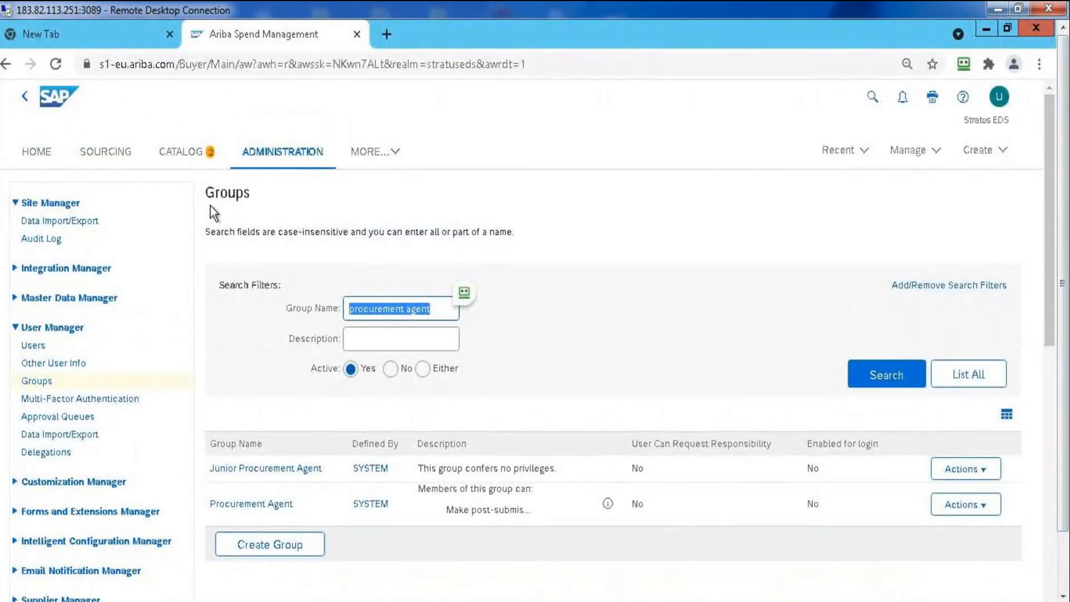
{"action": "left_click", "coordinate": [47, 158]}
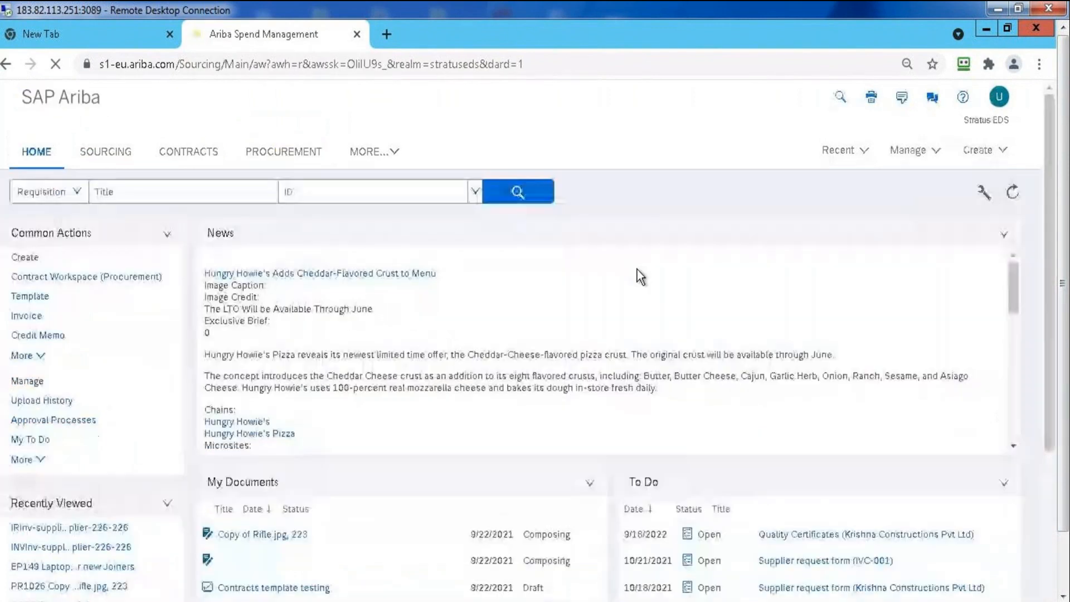
{"action": "left_click", "coordinate": [923, 159]}
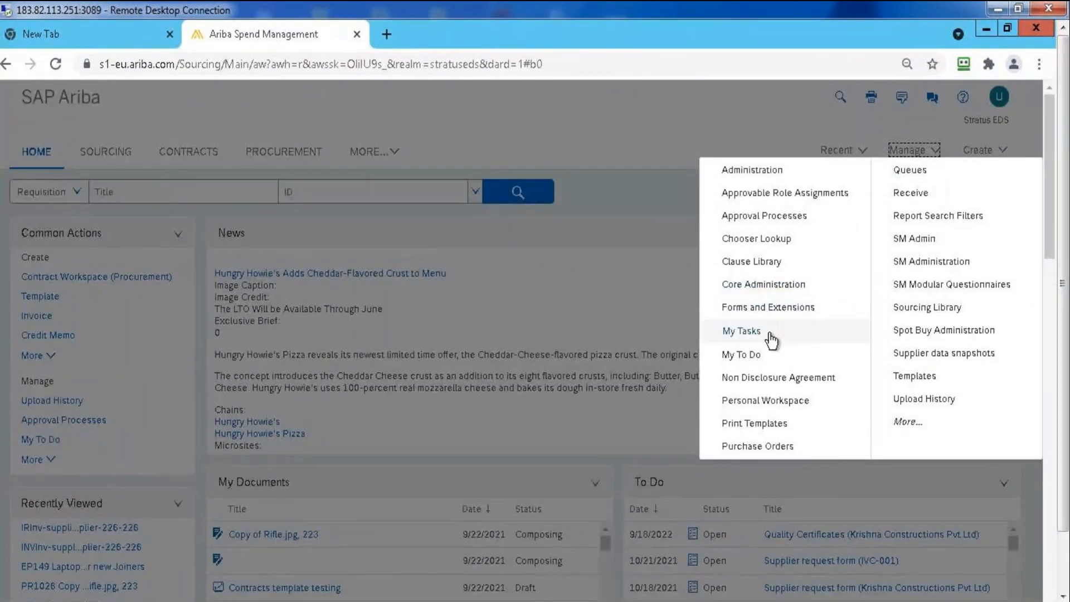
{"action": "left_click", "coordinate": [782, 218]}
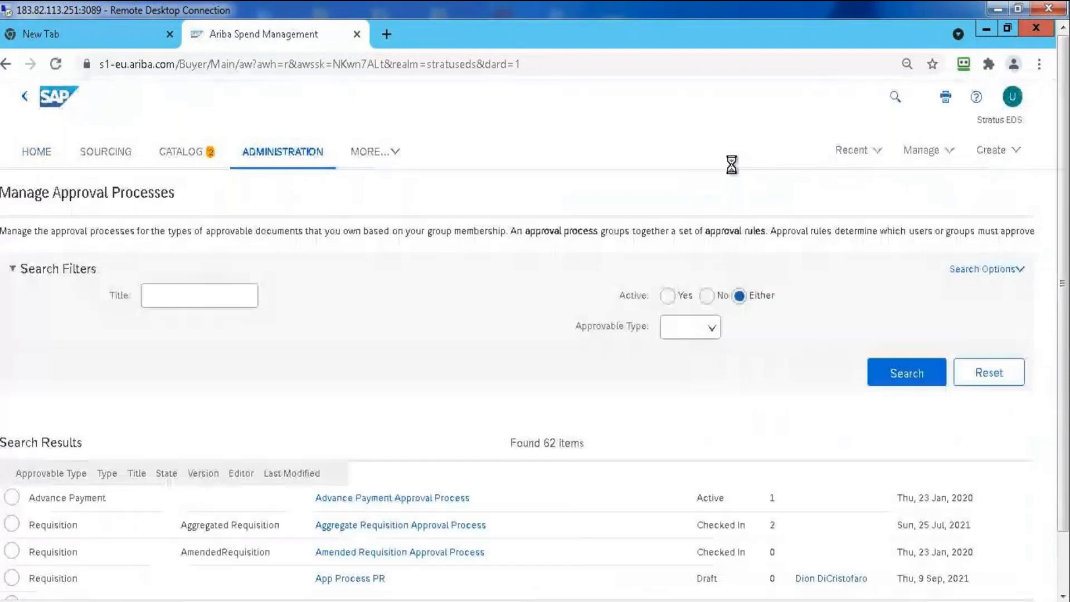
Search for active approval processes with the approvable type Invoice
{"action": "left_click", "coordinate": [657, 296]}
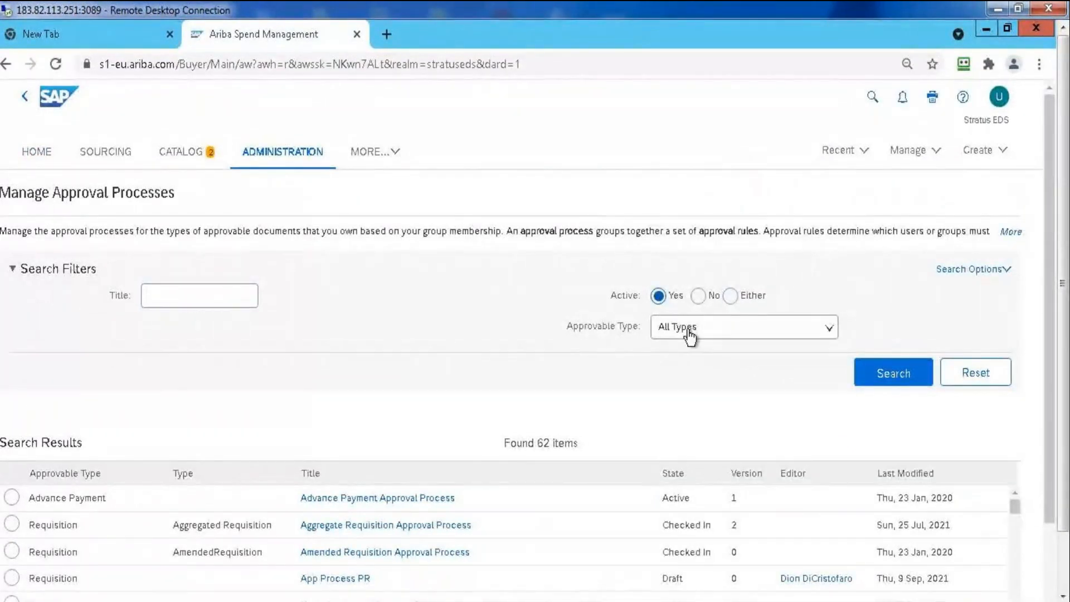
{"action": "left_click", "coordinate": [690, 333]}
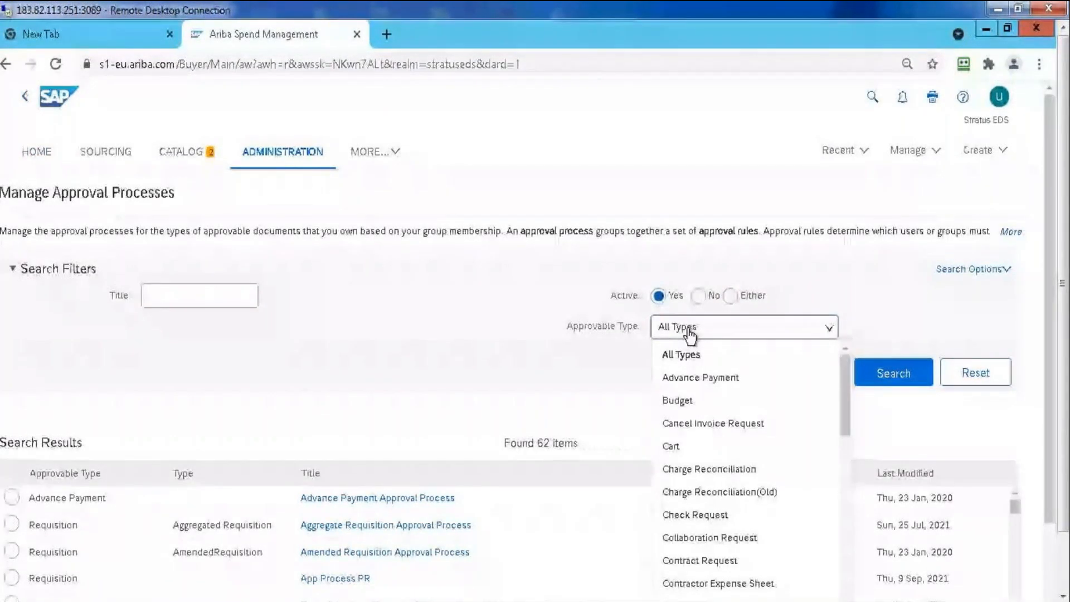
{"action": "type", "text": "inv"}
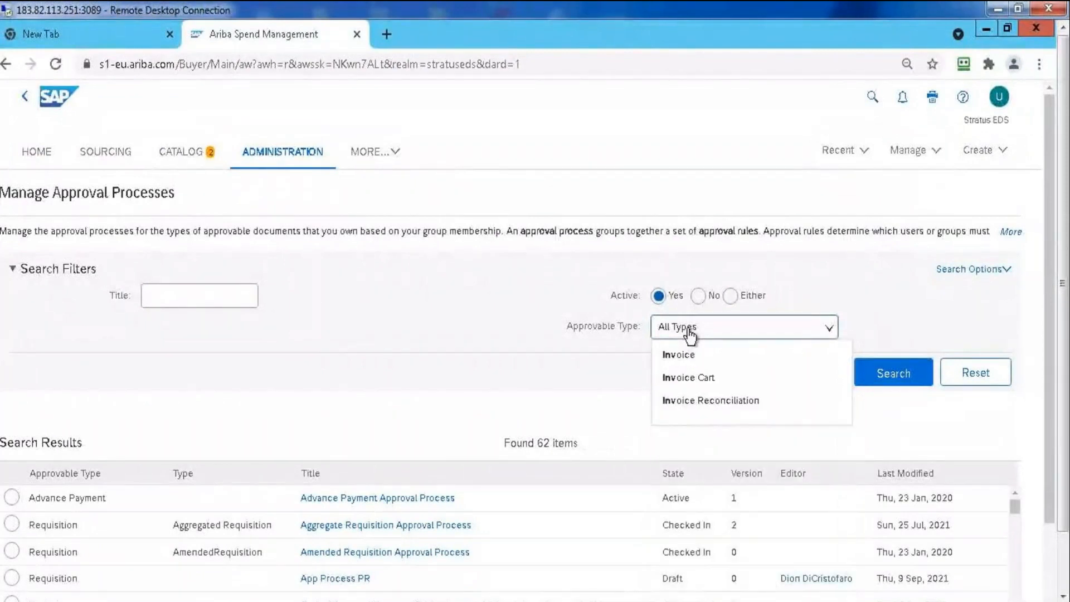
{"action": "left_click", "coordinate": [689, 354]}
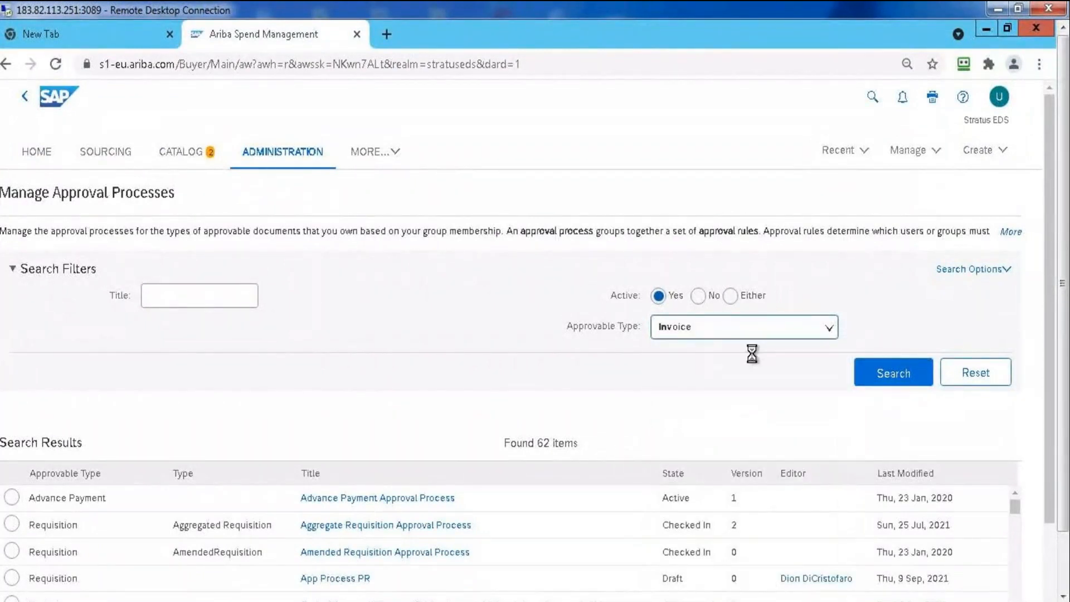
{"action": "left_click", "coordinate": [895, 383]}
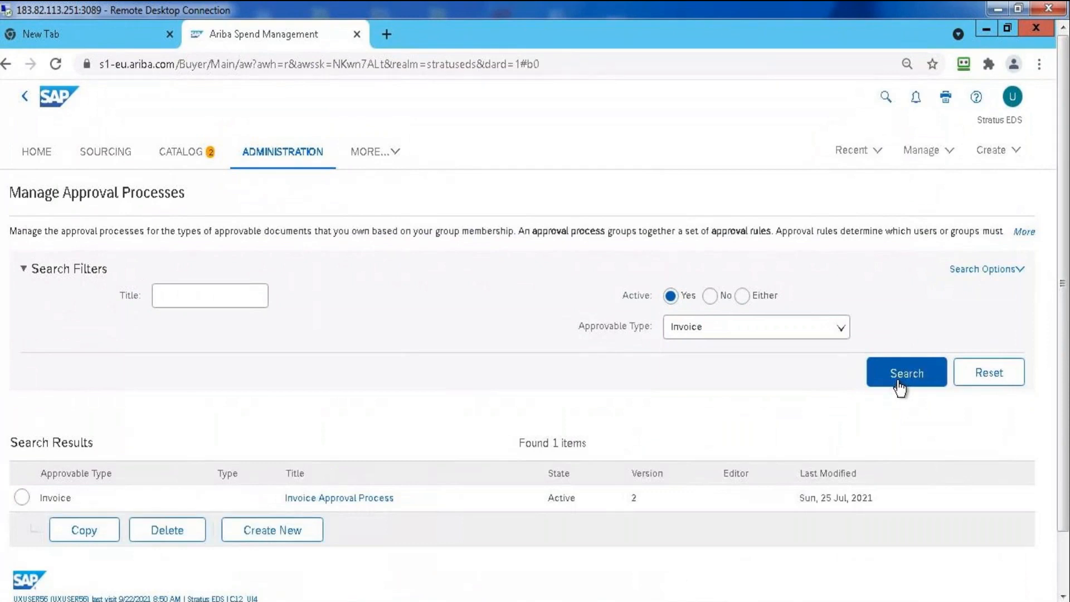
Open the Invoice Approval Process, review the condition and action of its Invoice Conversion Rule, and exit to the process list
{"action": "left_click", "coordinate": [338, 499]}
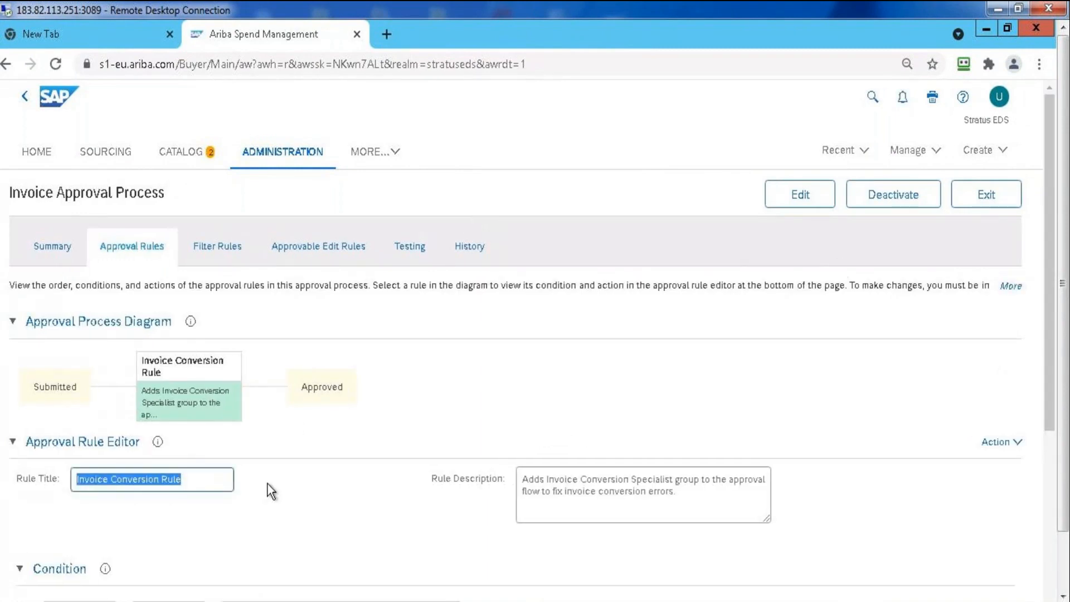
{"action": "left_click_drag", "start_coordinate": [1049, 240], "coordinate": [1050, 384]}
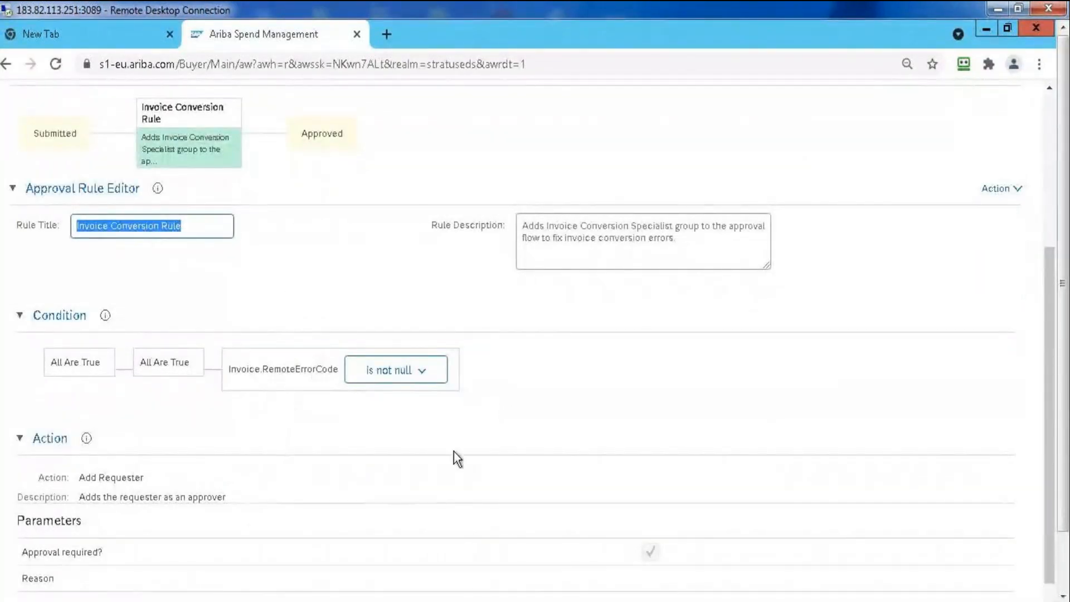
{"action": "left_click_drag", "start_coordinate": [1053, 355], "coordinate": [1052, 477]}
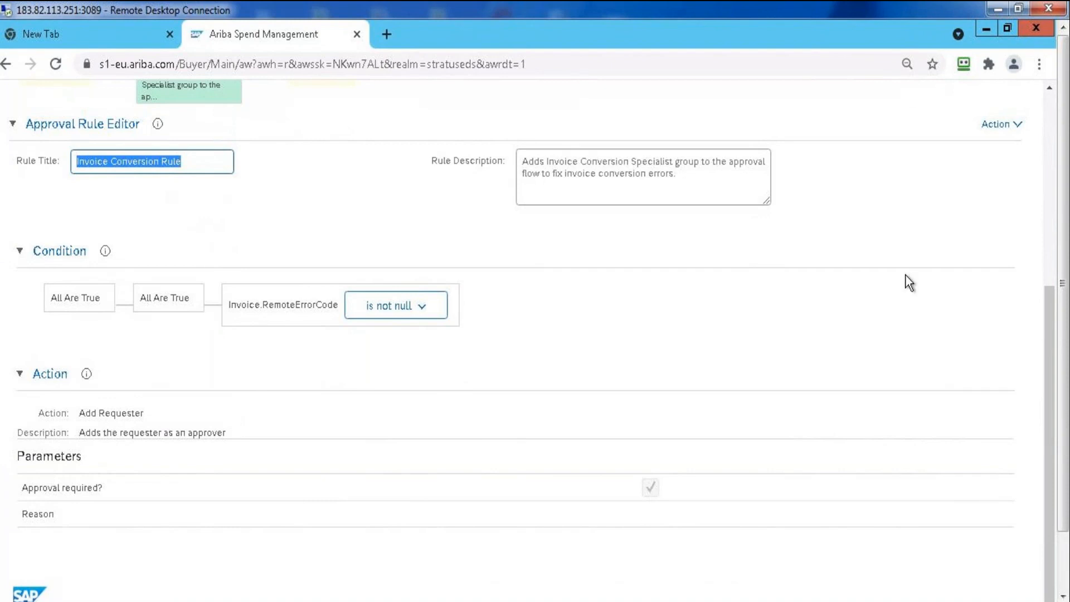
{"action": "left_click", "coordinate": [1053, 227]}
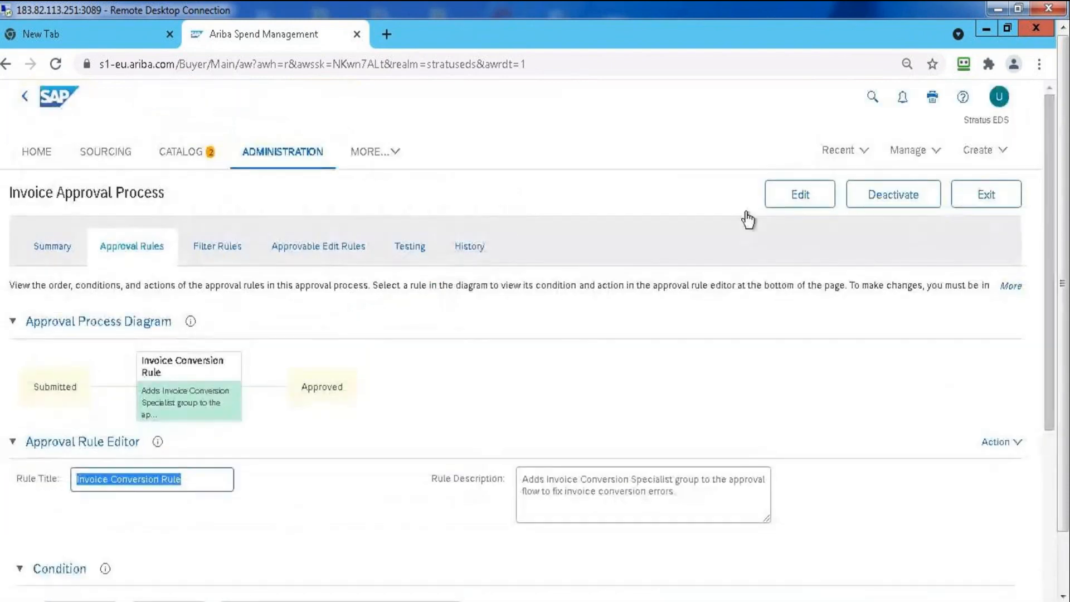
{"action": "left_click", "coordinate": [967, 198]}
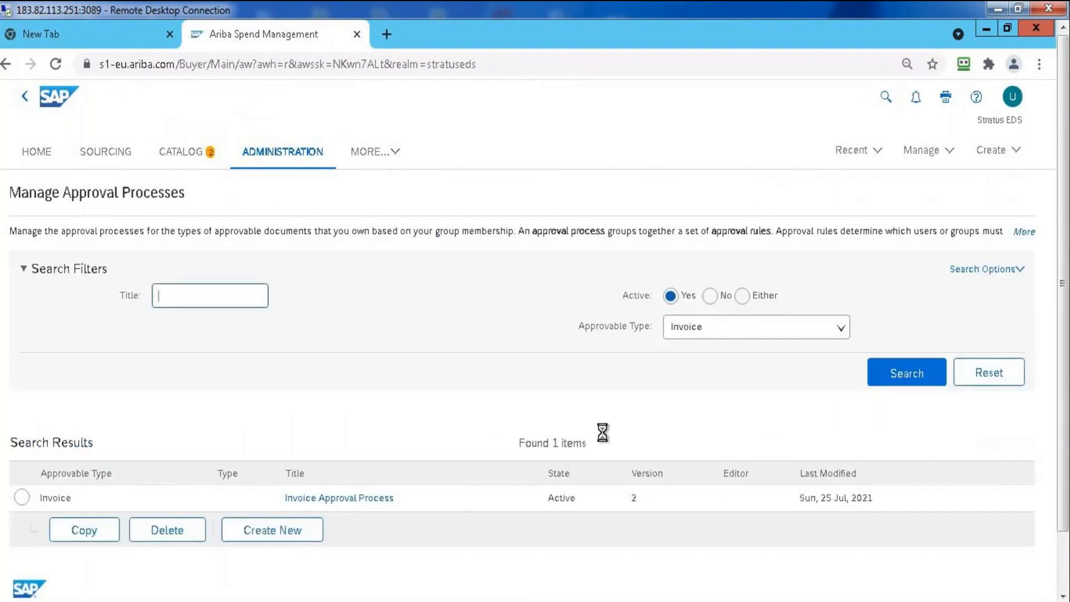
Create a new approval process with the approvable type Invoice, keep the suggested title and continue to its approval rules
{"action": "left_click", "coordinate": [305, 537]}
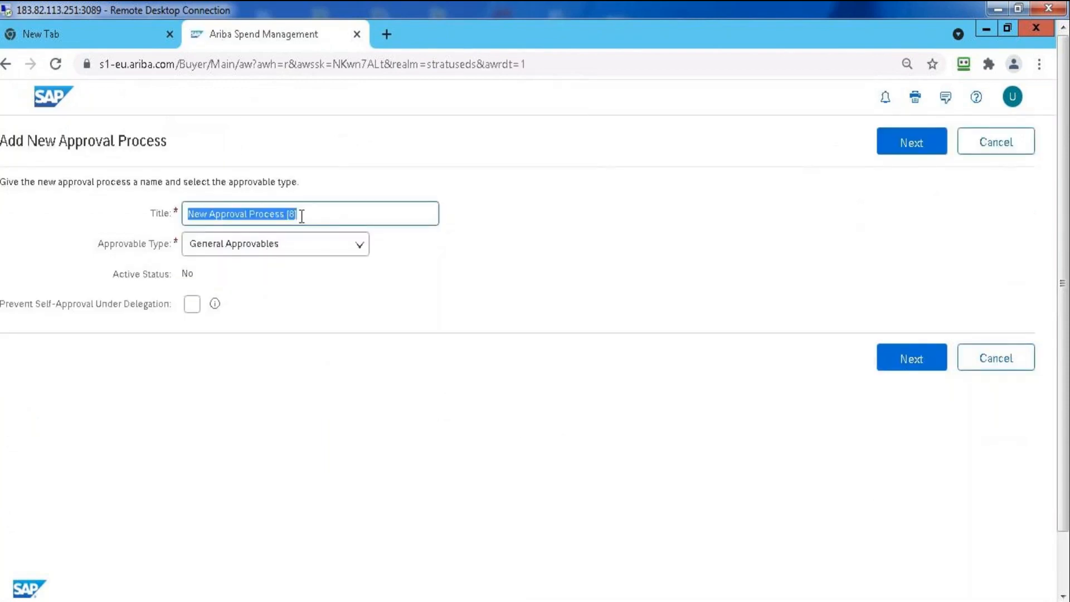
{"action": "left_click", "coordinate": [323, 250]}
{"action": "type", "text": "in"}
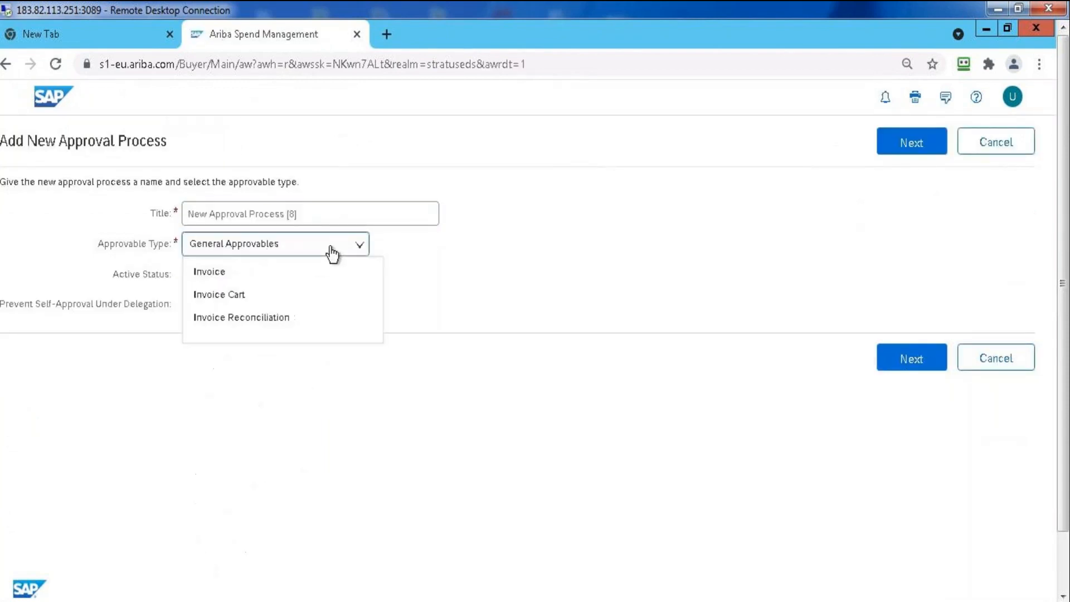
{"action": "left_click", "coordinate": [274, 271]}
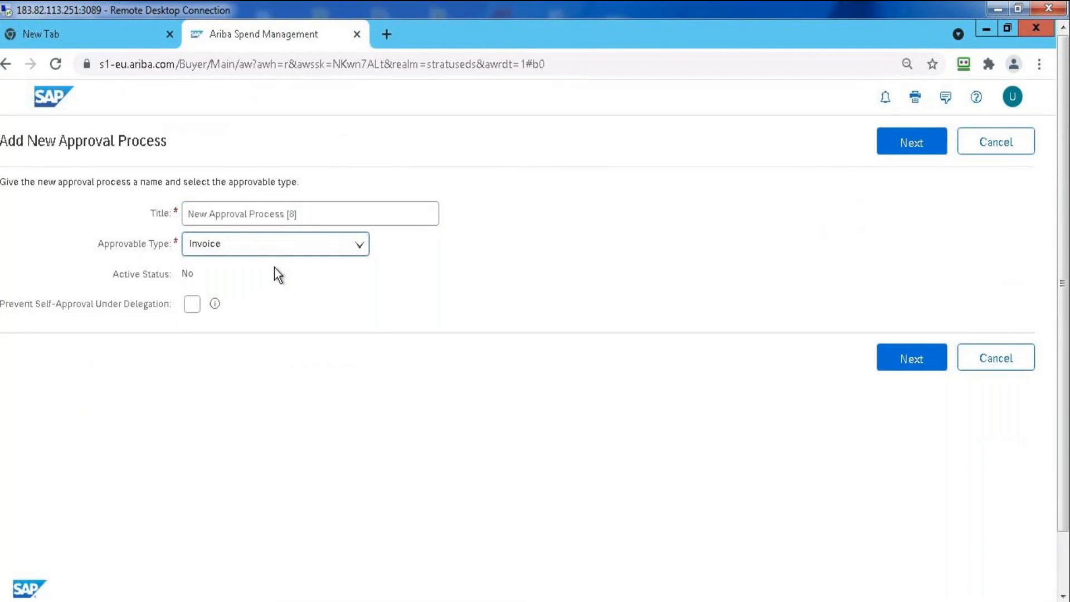
{"action": "left_click", "coordinate": [910, 143]}
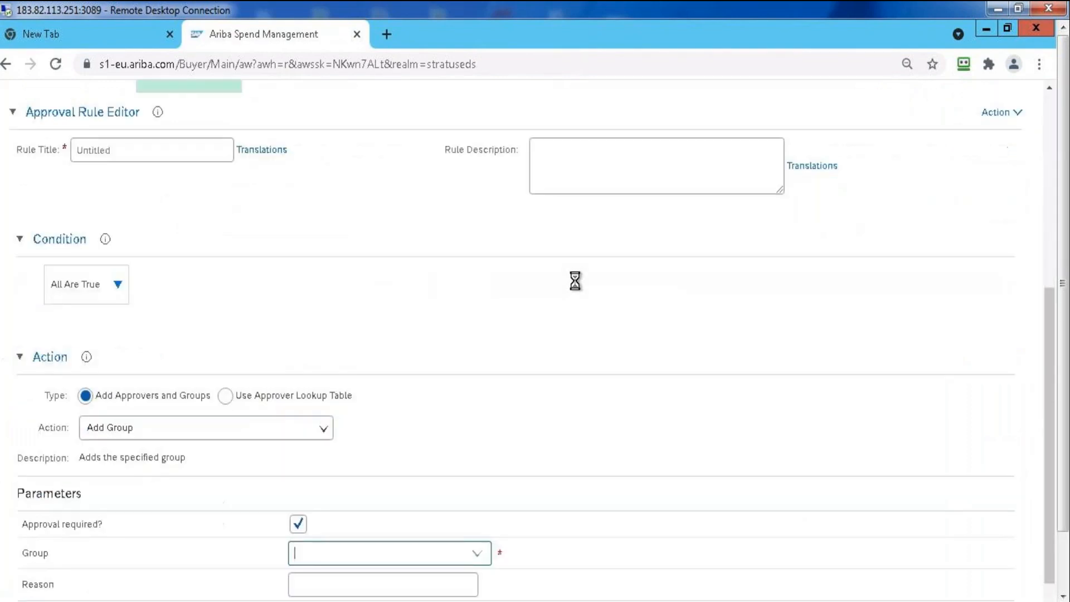
Add a serial rule after the untitled first rule in the approval process diagram
{"action": "left_click", "coordinate": [1048, 218]}
{"action": "left_click_drag", "start_coordinate": [1048, 219], "coordinate": [1044, 310]}
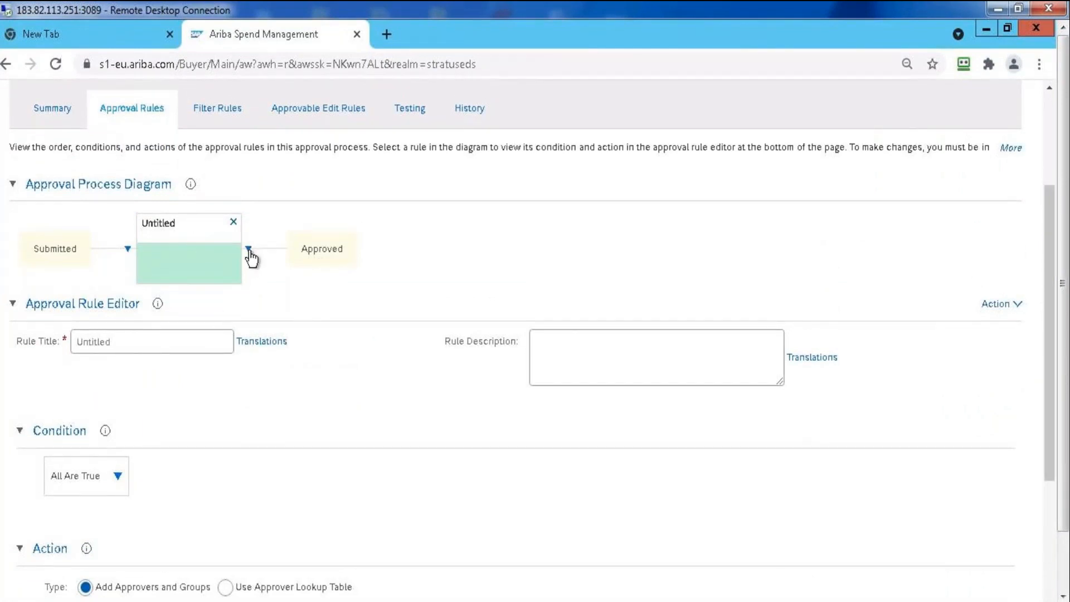
{"action": "left_click", "coordinate": [249, 249]}
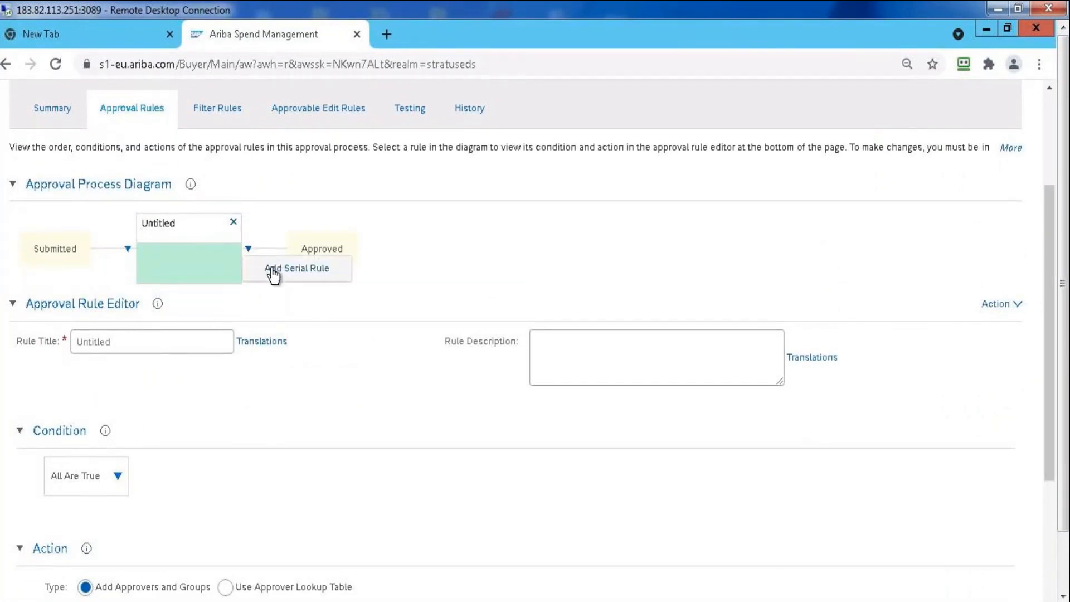
{"action": "left_click", "coordinate": [276, 269]}
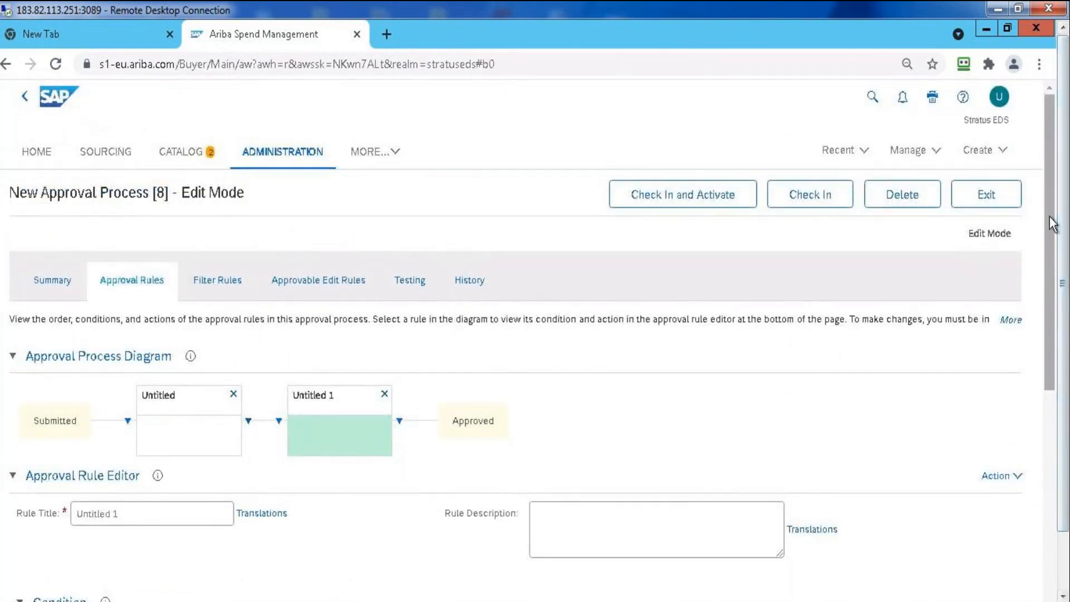
Set the title of the newly added second rule to "Invoice approver 1"
{"action": "left_click_drag", "start_coordinate": [1051, 236], "coordinate": [972, 368]}
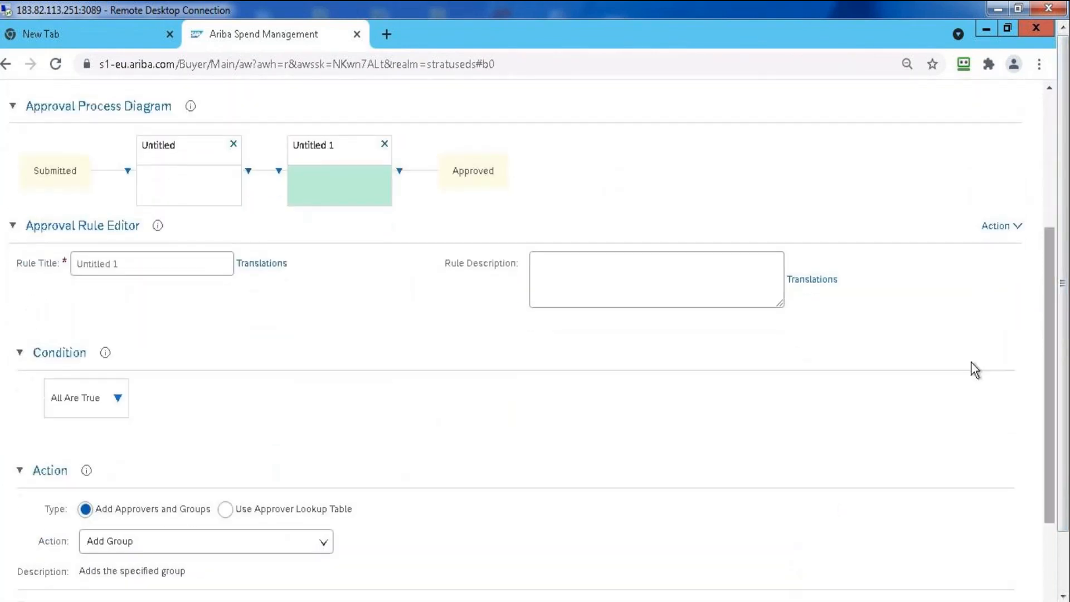
{"action": "left_click", "coordinate": [165, 262]}
{"action": "key", "text": "BackSpace"}
{"action": "key", "text": "BackSpace"}
{"action": "key", "text": "BackSpace"}
{"action": "key", "text": "BackSpace"}
{"action": "key", "text": "BackSpace"}
{"action": "key", "text": "BackSpace"}
{"action": "key", "text": "BackSpace"}
{"action": "key", "text": "BackSpace"}
{"action": "key", "text": "BackSpace"}
{"action": "key", "text": "BackSpace"}
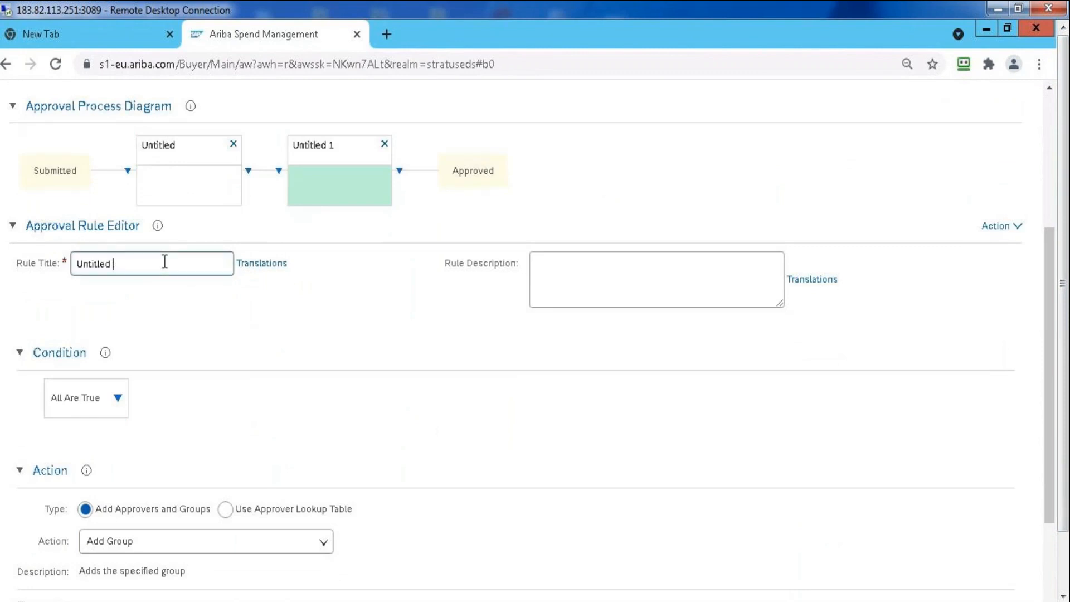
{"action": "type", "text": "Invoice approver 1"}
{"action": "key", "text": "Return"}
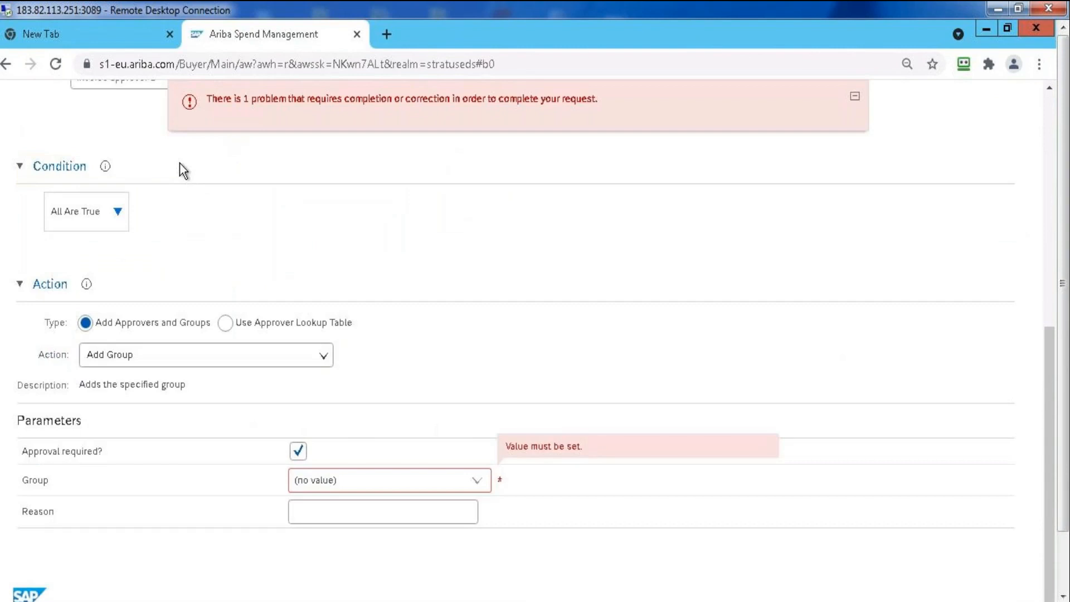
Select the first rule in the approval process diagram and set its title to "Invoice APPROVER"
{"action": "left_click", "coordinate": [1048, 202]}
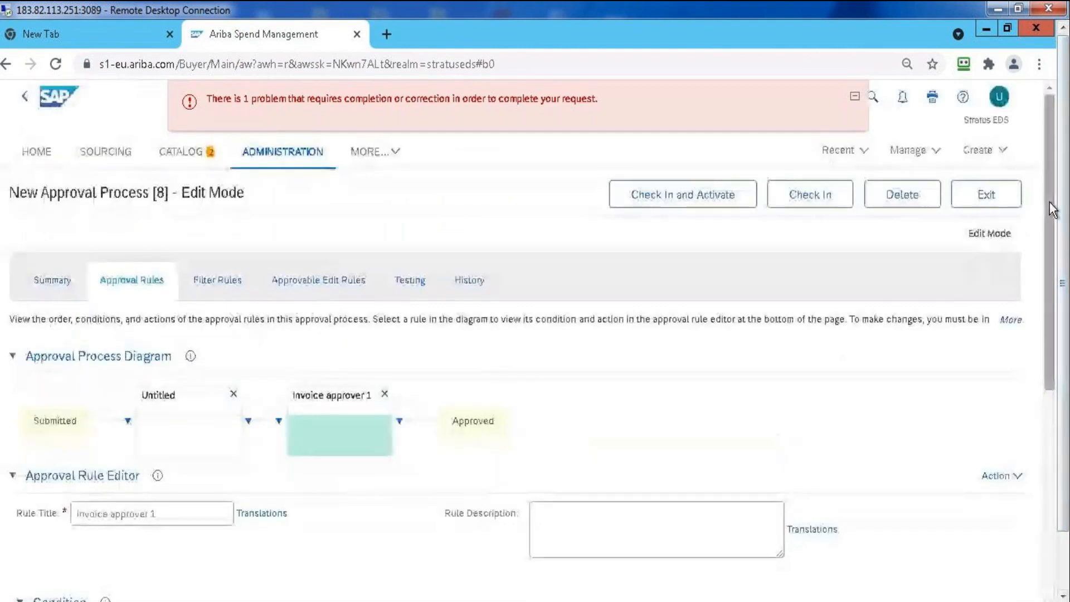
{"action": "left_click", "coordinate": [186, 422]}
{"action": "double_click", "coordinate": [135, 515]}
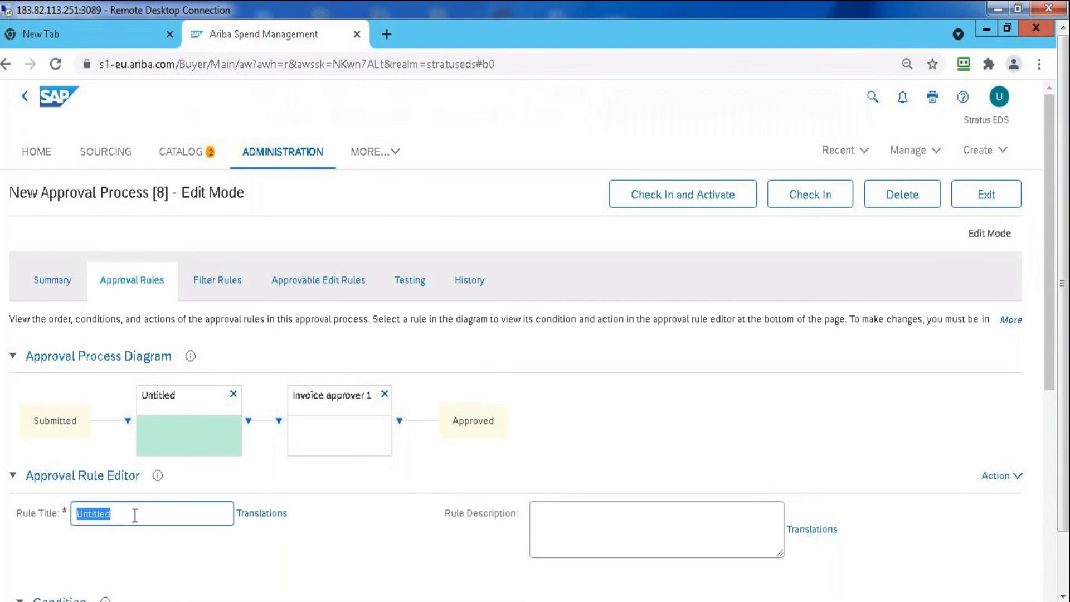
{"action": "type", "text": "Invoice"}
{"action": "type", "text": "PPROVER"}
{"action": "left_click", "coordinate": [267, 554]}
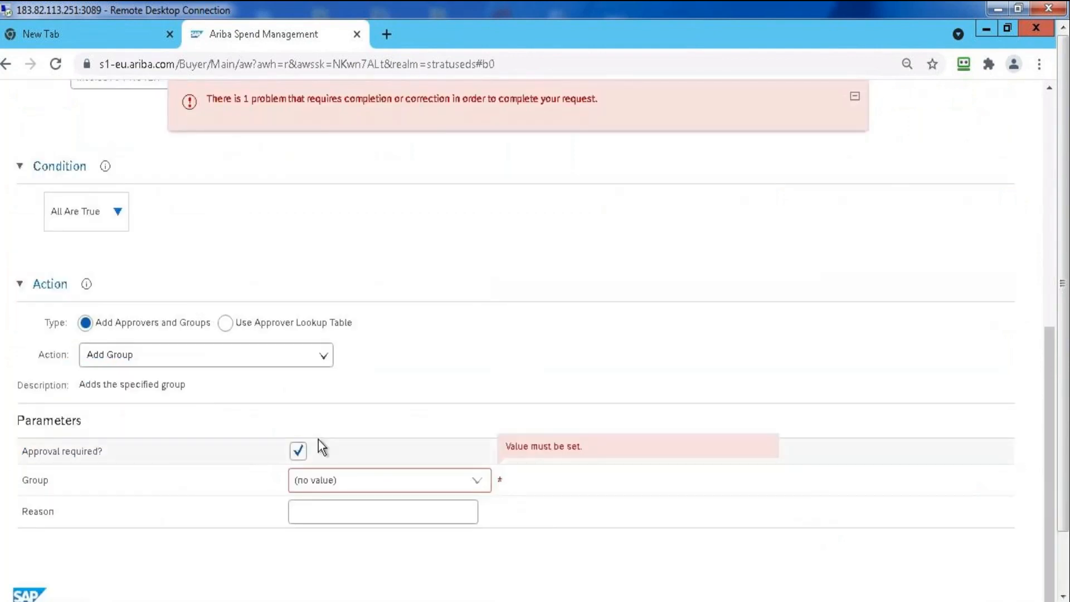
{"action": "left_click", "coordinate": [1051, 171]}
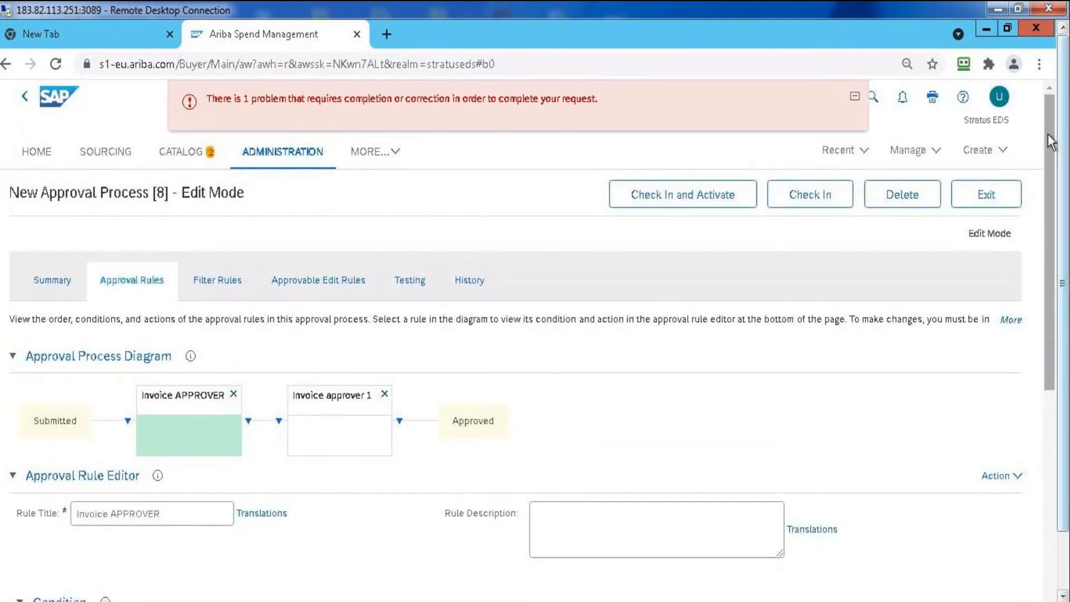
{"action": "scroll", "coordinate": [379, 372], "scroll_direction": "down", "scroll_amount": 4}
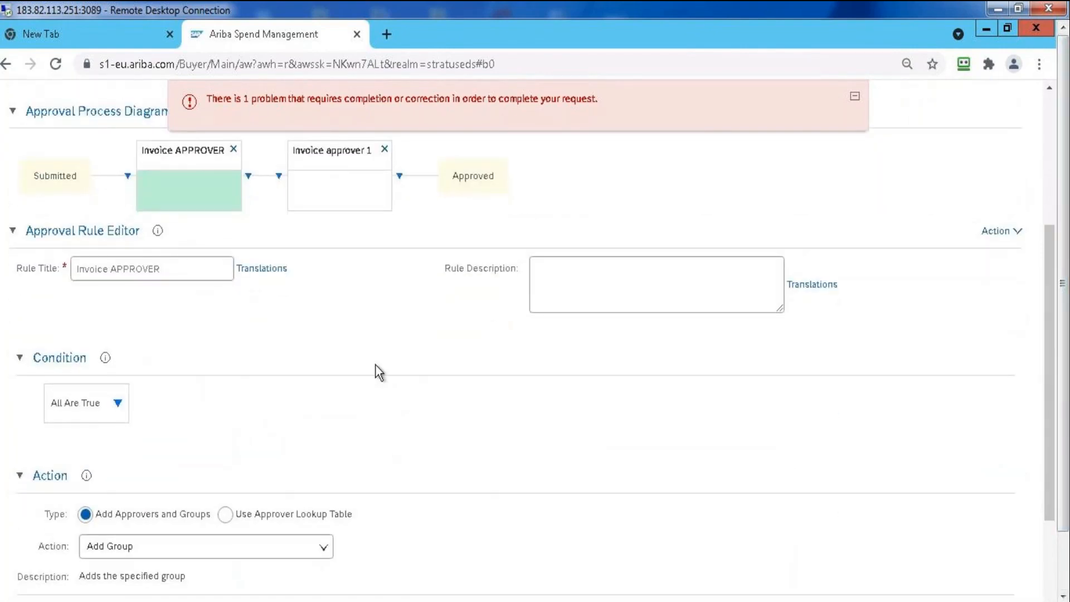
{"action": "left_click", "coordinate": [118, 404]}
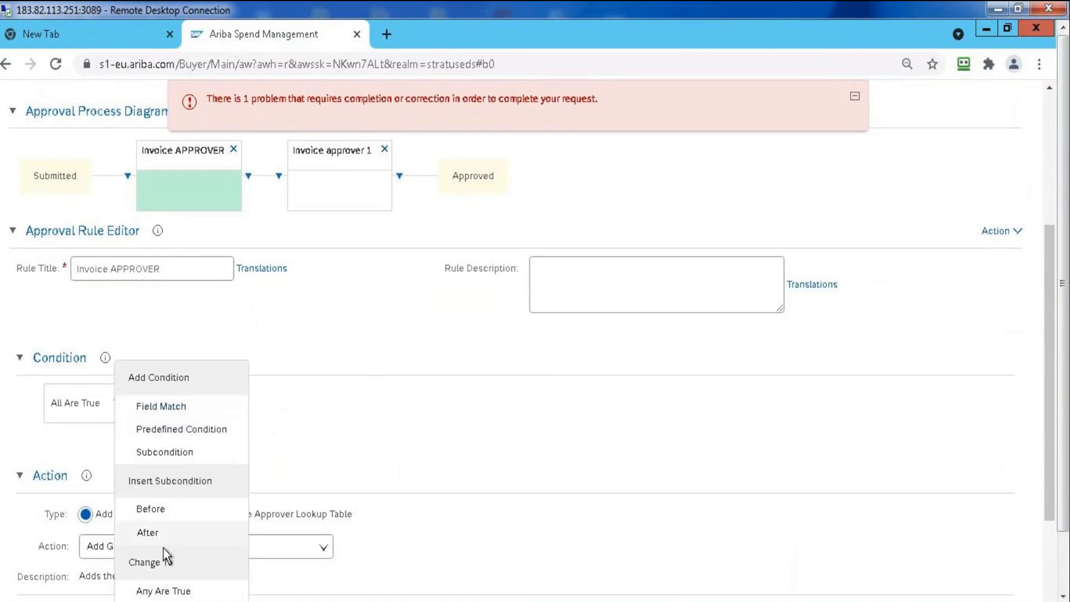
{"action": "left_click", "coordinate": [397, 391]}
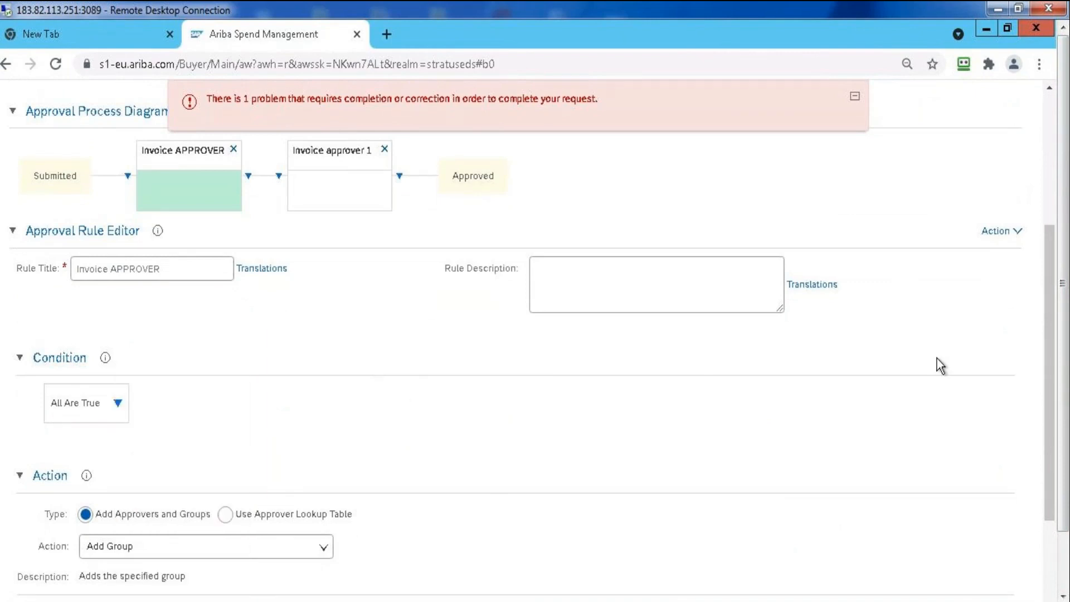
Search the groups for "INVOICE" and assign Invoice Manager as the approver group of the Invoice APPROVER rule
{"action": "left_click_drag", "start_coordinate": [1054, 280], "coordinate": [1051, 426]}
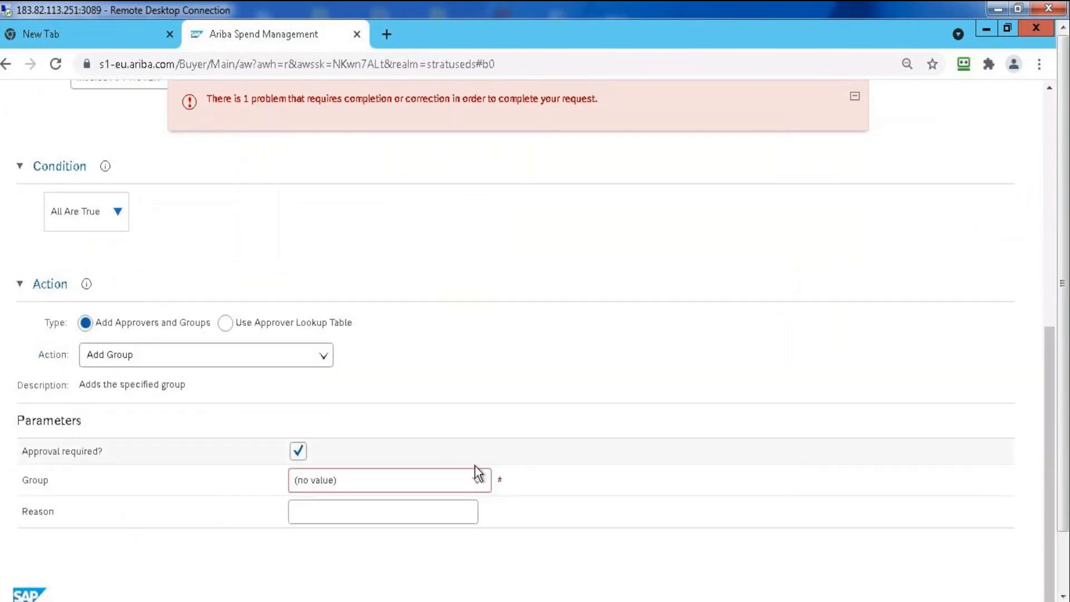
{"action": "left_click", "coordinate": [477, 484]}
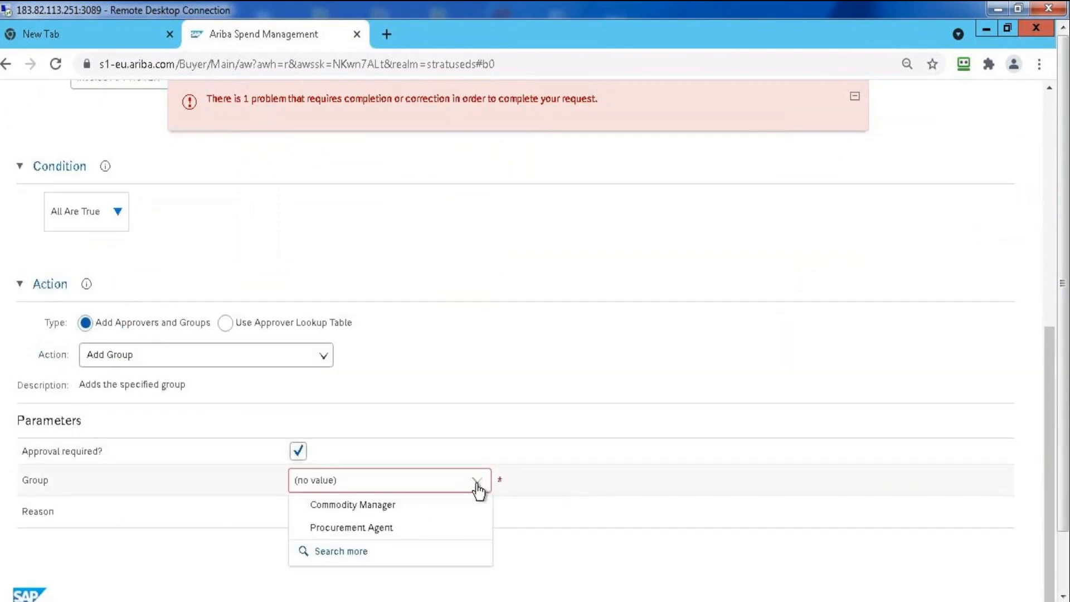
{"action": "left_click", "coordinate": [348, 551]}
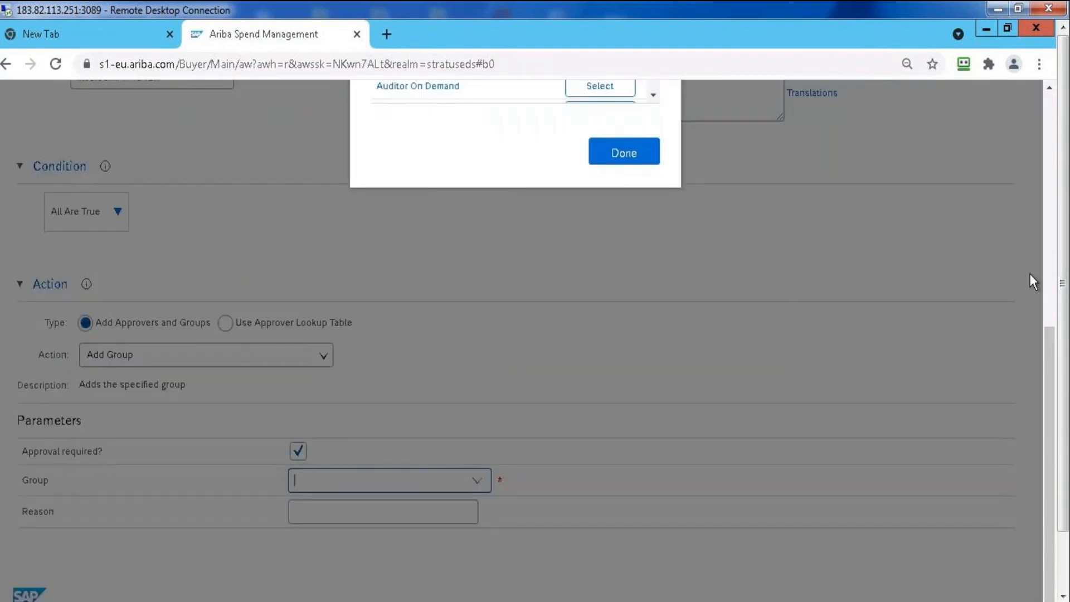
{"action": "left_click_drag", "start_coordinate": [1053, 408], "coordinate": [1041, 193]}
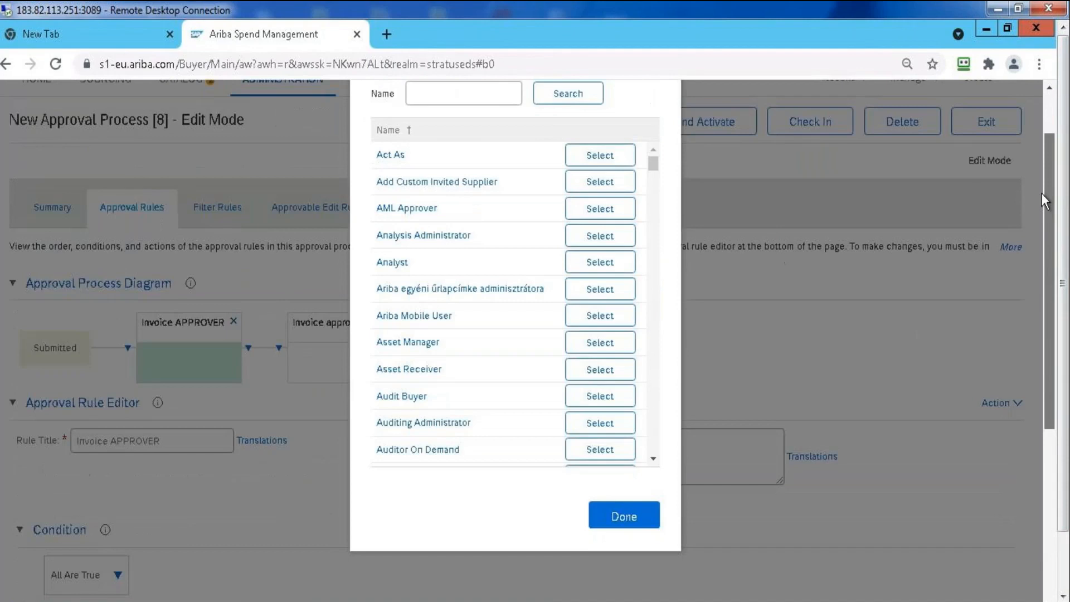
{"action": "left_click", "coordinate": [509, 142]}
{"action": "type", "text": "INVOICE"}
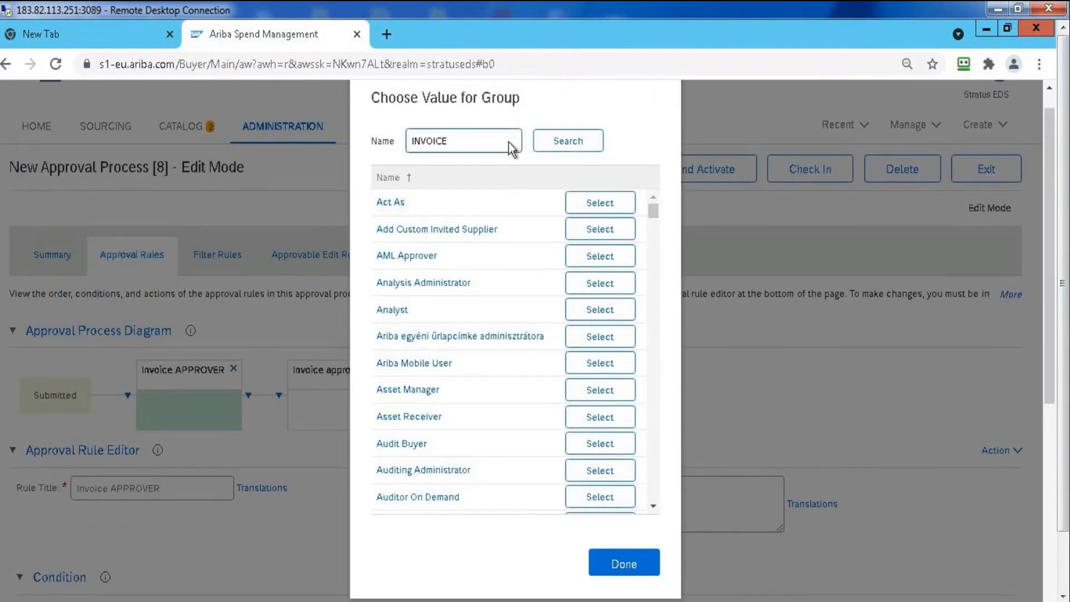
{"action": "key", "text": "Return"}
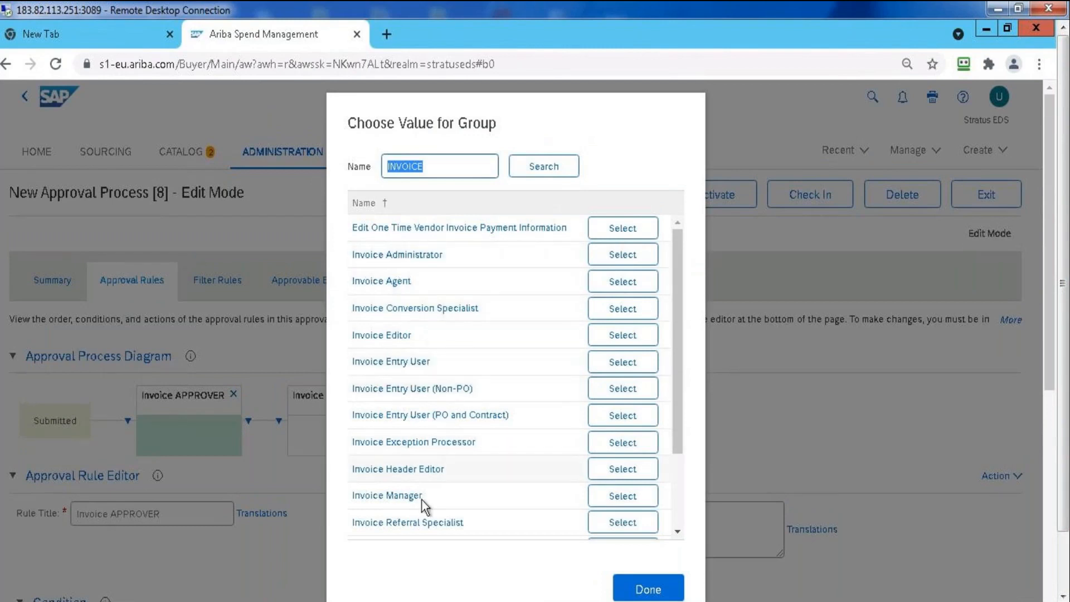
{"action": "left_click", "coordinate": [620, 496]}
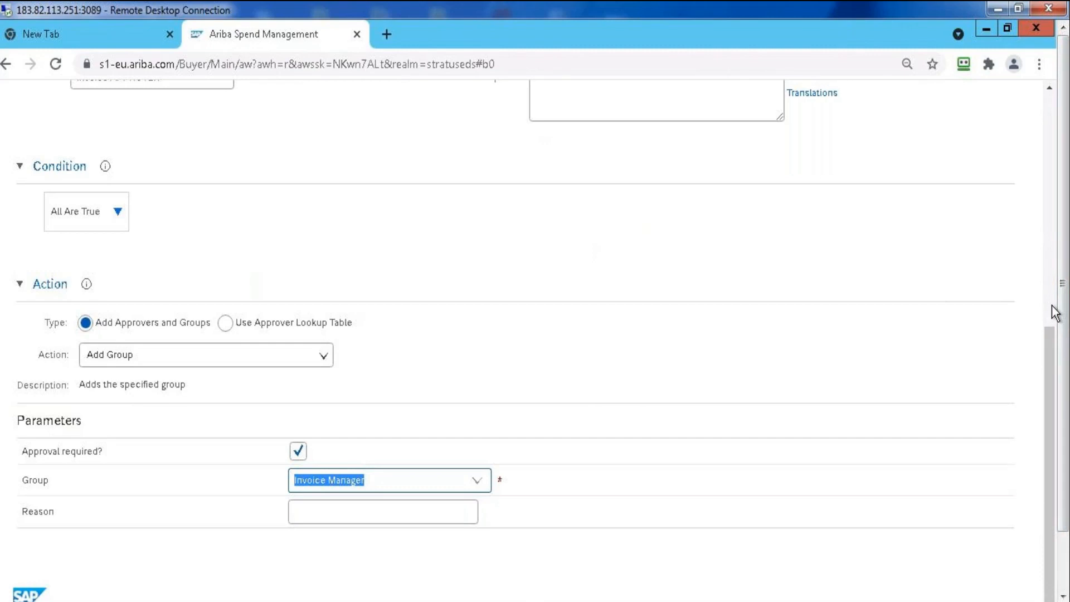
Add a rule parallel to Invoice approver 1, and a serial rule following that new parallel rule
{"action": "scroll", "coordinate": [1054, 314], "scroll_direction": "up", "scroll_amount": 10}
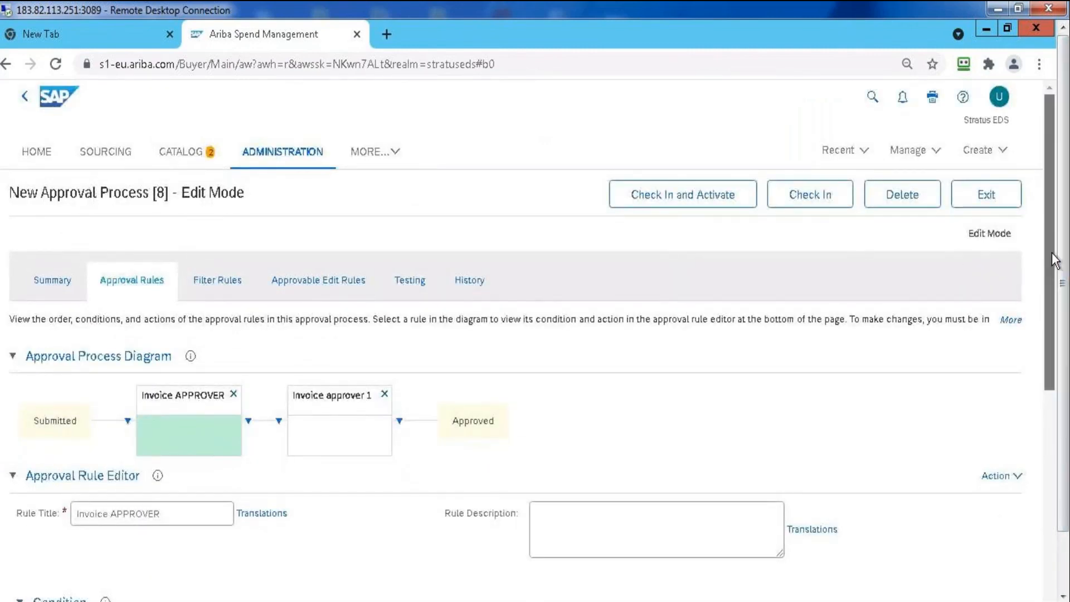
{"action": "scroll", "coordinate": [1055, 259], "scroll_direction": "down", "scroll_amount": 3}
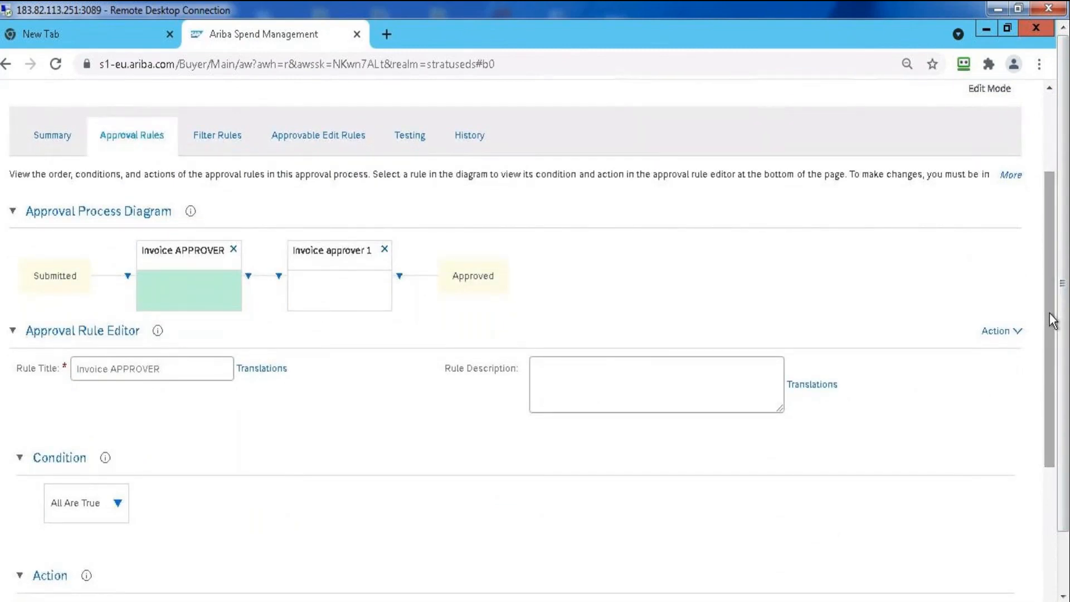
{"action": "left_click", "coordinate": [278, 279]}
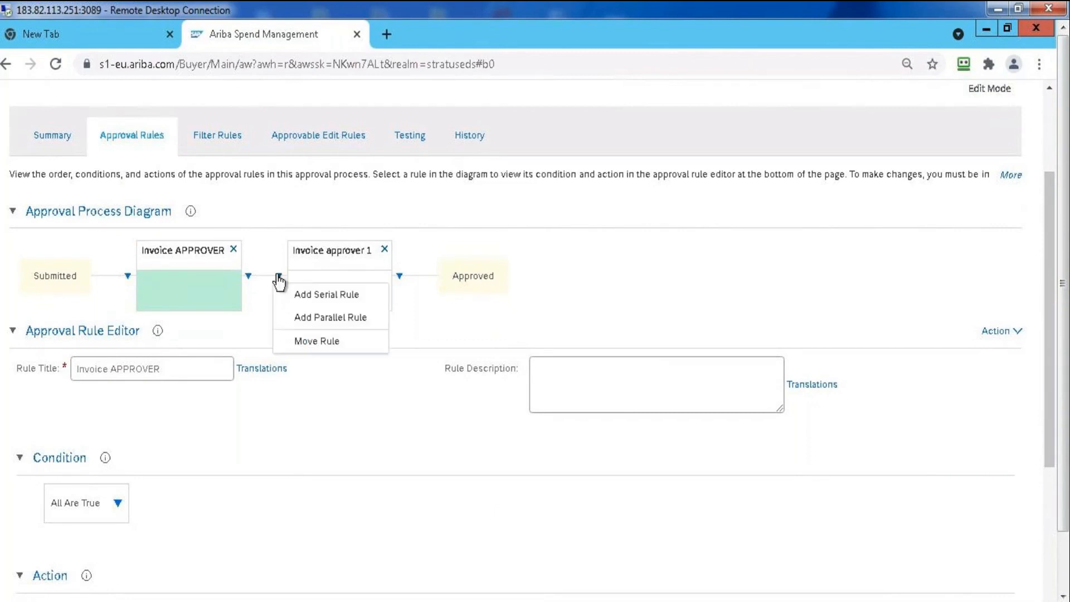
{"action": "left_click", "coordinate": [334, 322]}
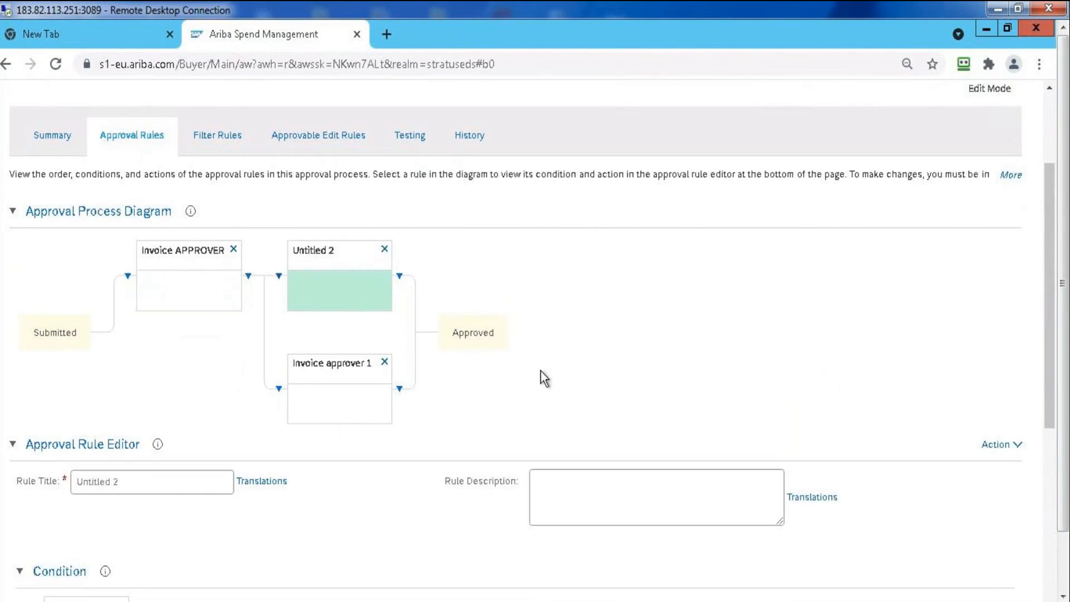
{"action": "left_click", "coordinate": [399, 277]}
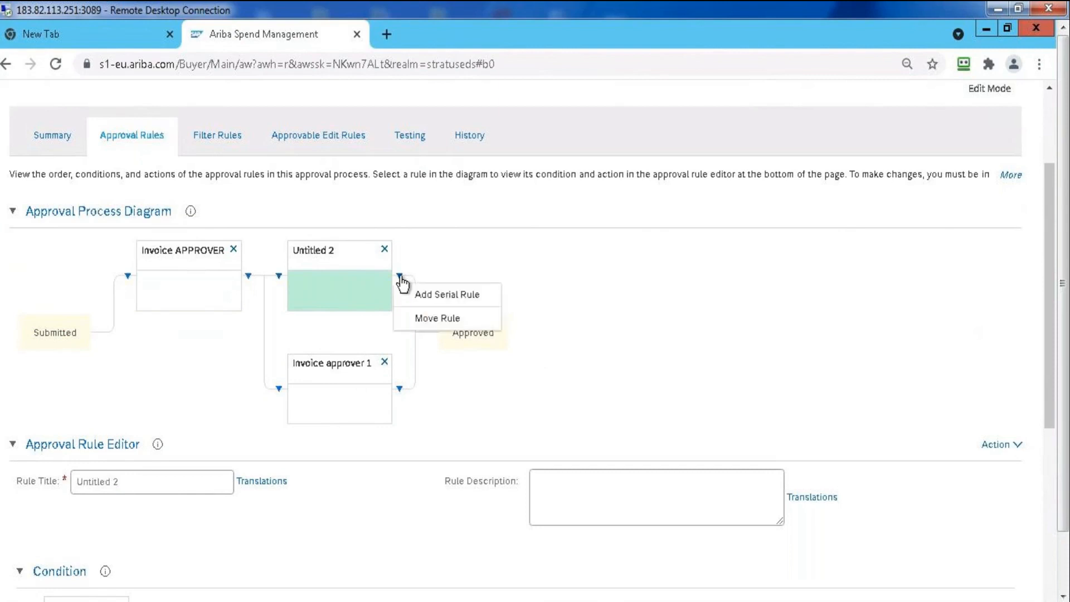
{"action": "left_click", "coordinate": [427, 294]}
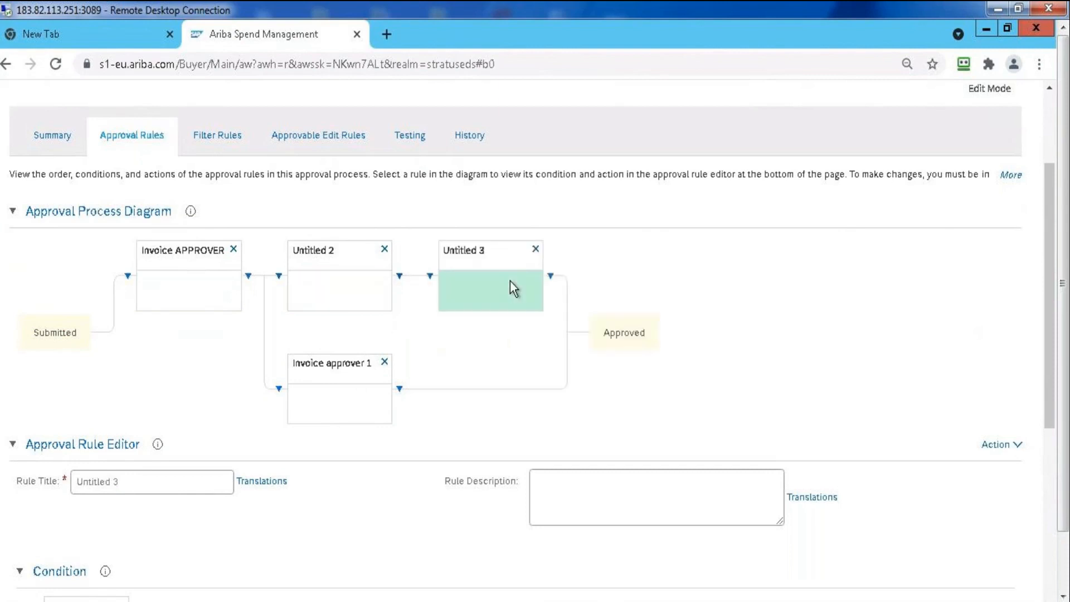
Add another parallel rule at the start of Invoice approver 1, connecting the end of its flow to the target after Untitled 2
{"action": "left_click", "coordinate": [278, 390]}
{"action": "left_click", "coordinate": [318, 431]}
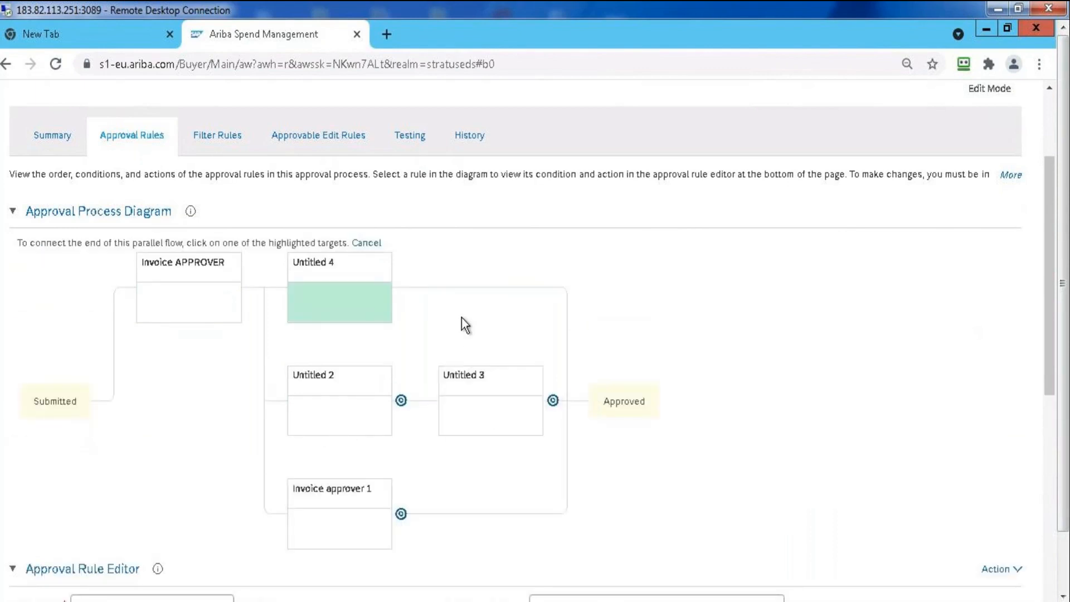
{"action": "left_click", "coordinate": [402, 401]}
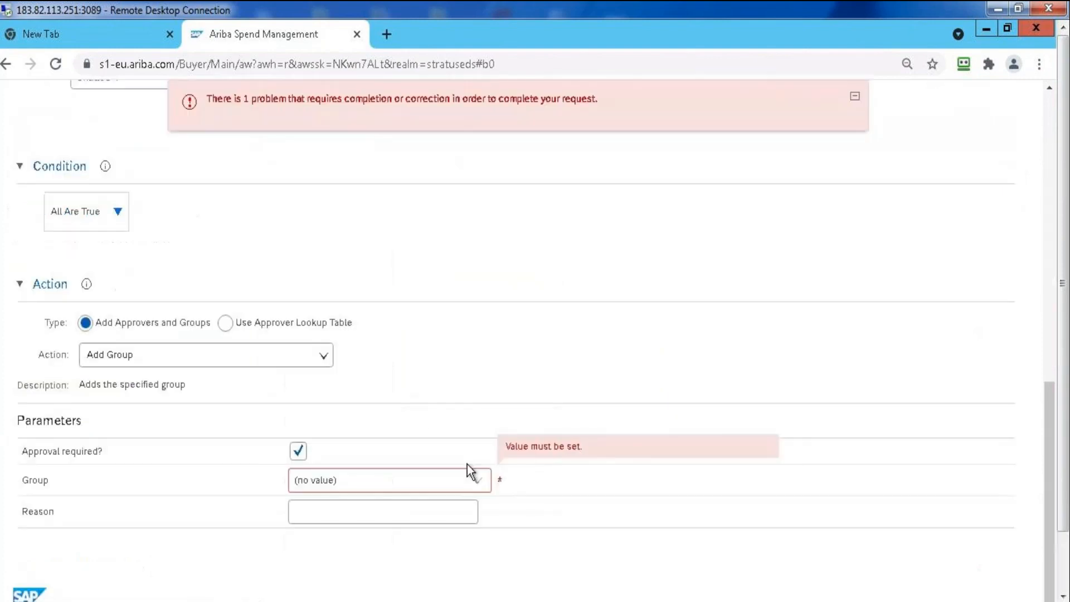
{"action": "left_click", "coordinate": [1048, 146]}
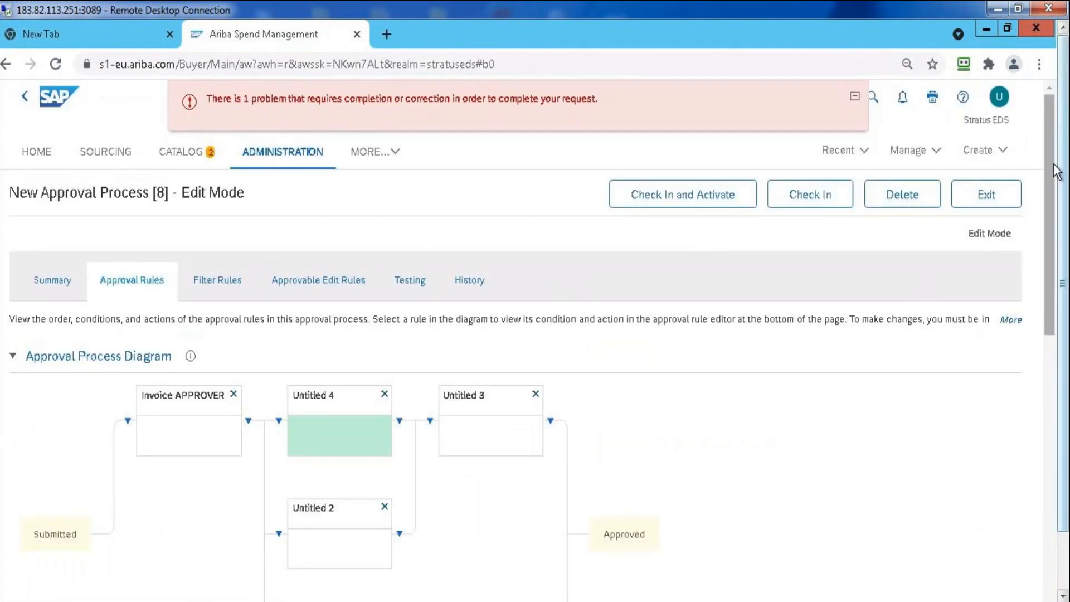
{"action": "left_click_drag", "start_coordinate": [1054, 165], "coordinate": [1040, 242]}
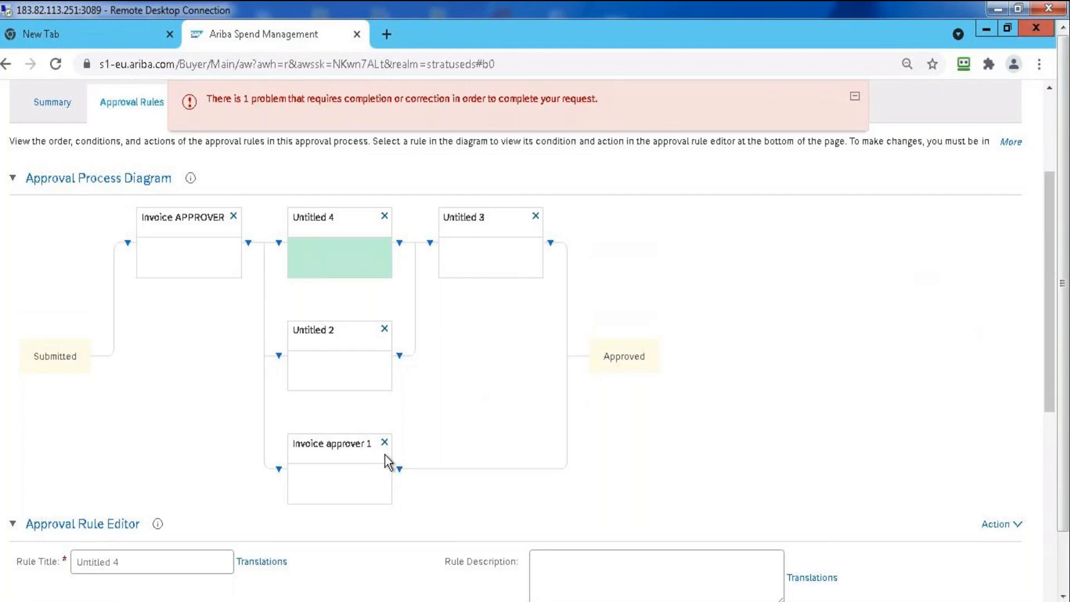
Turn the Untitled 4 rule into a chained rule
{"action": "left_click", "coordinate": [1050, 452]}
{"action": "left_click_drag", "start_coordinate": [1048, 444], "coordinate": [1042, 333]}
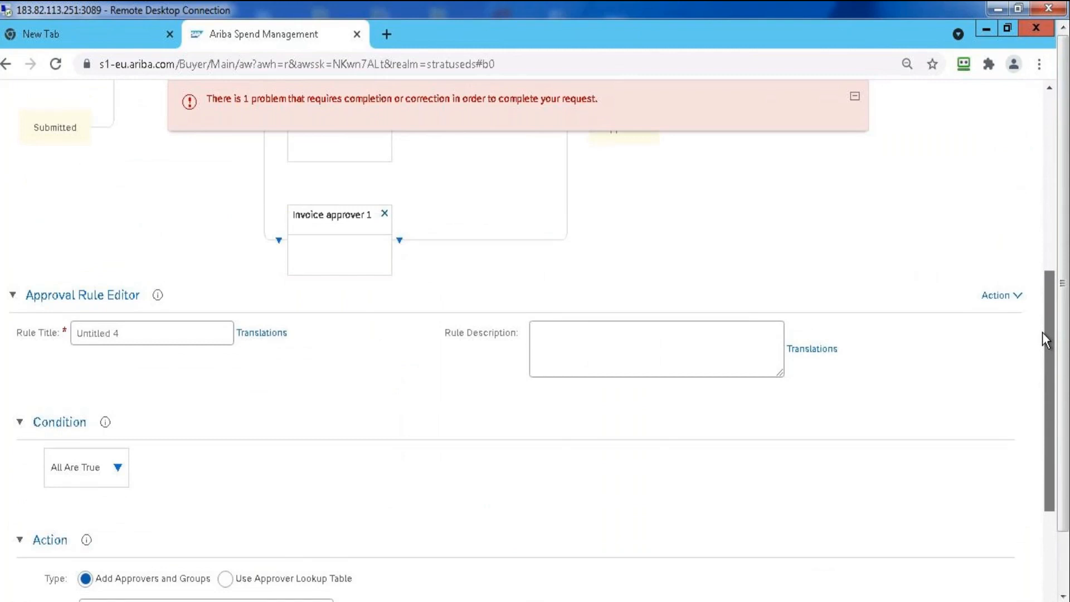
{"action": "left_click", "coordinate": [1012, 298]}
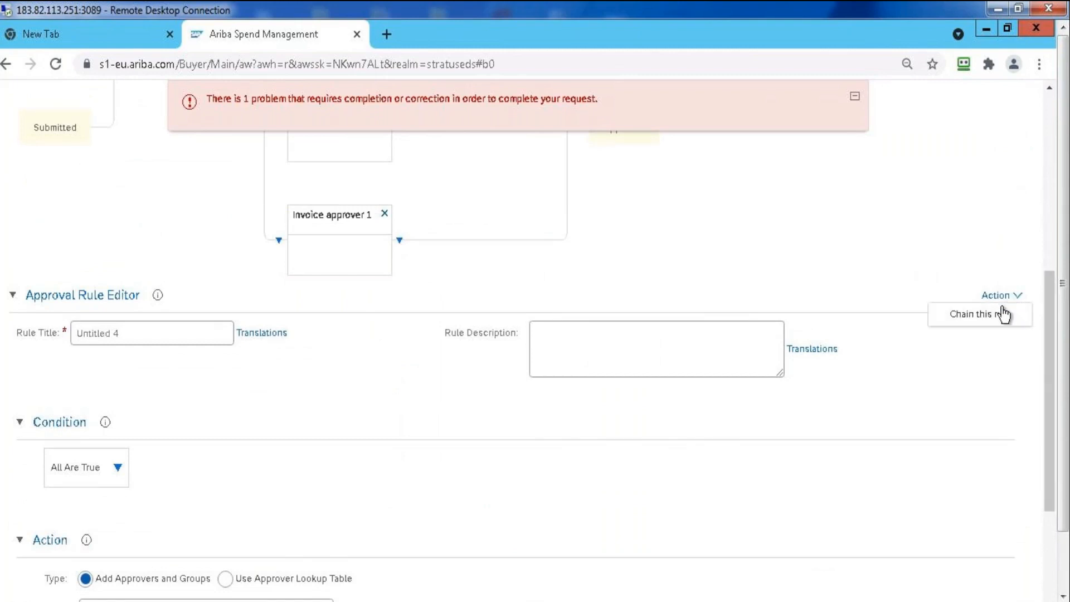
{"action": "left_click", "coordinate": [917, 230]}
{"action": "left_click_drag", "start_coordinate": [1047, 336], "coordinate": [1061, 305]}
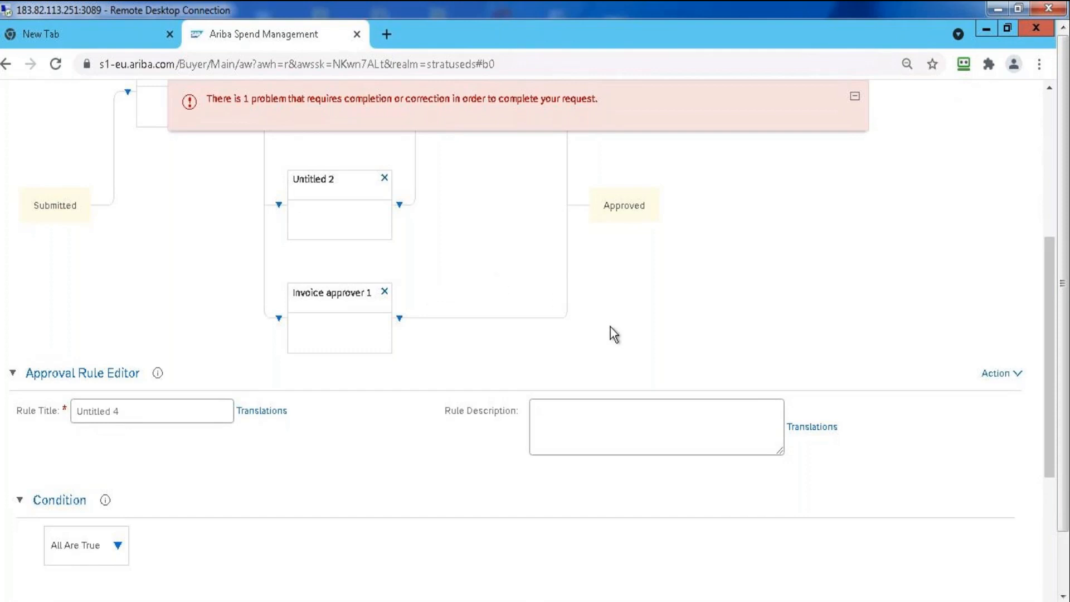
{"action": "left_click", "coordinate": [1014, 377]}
{"action": "mouse_move", "coordinate": [1011, 372]}
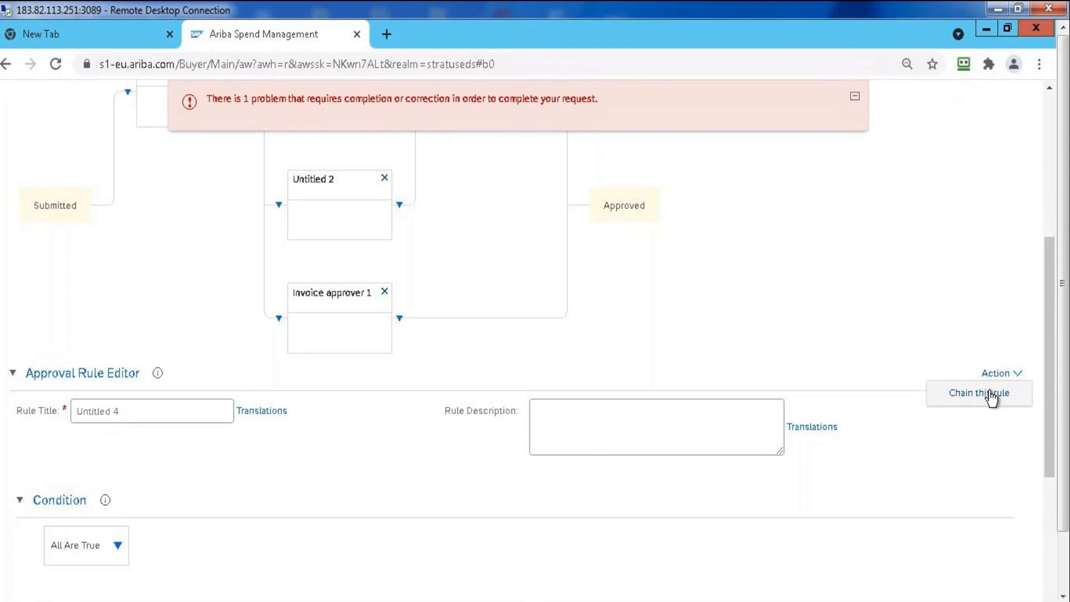
{"action": "left_click", "coordinate": [990, 393]}
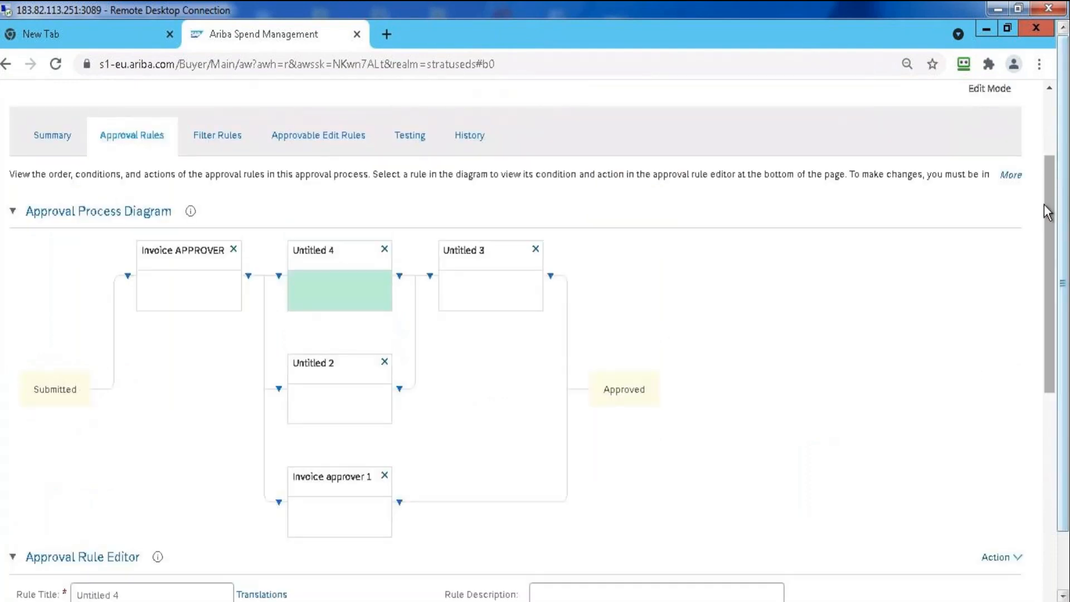
Compare the base and chain settings of Untitled 4, and add a Field Match condition to its chain rule
{"action": "left_click_drag", "start_coordinate": [1051, 239], "coordinate": [1051, 363]}
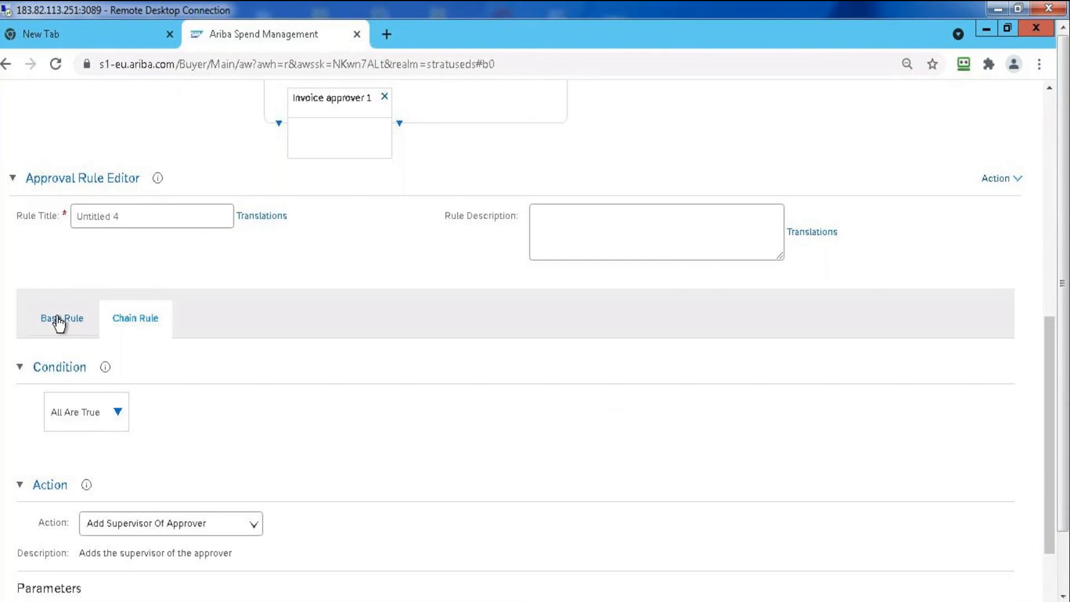
{"action": "scroll", "coordinate": [122, 429], "scroll_direction": "up", "scroll_amount": 7}
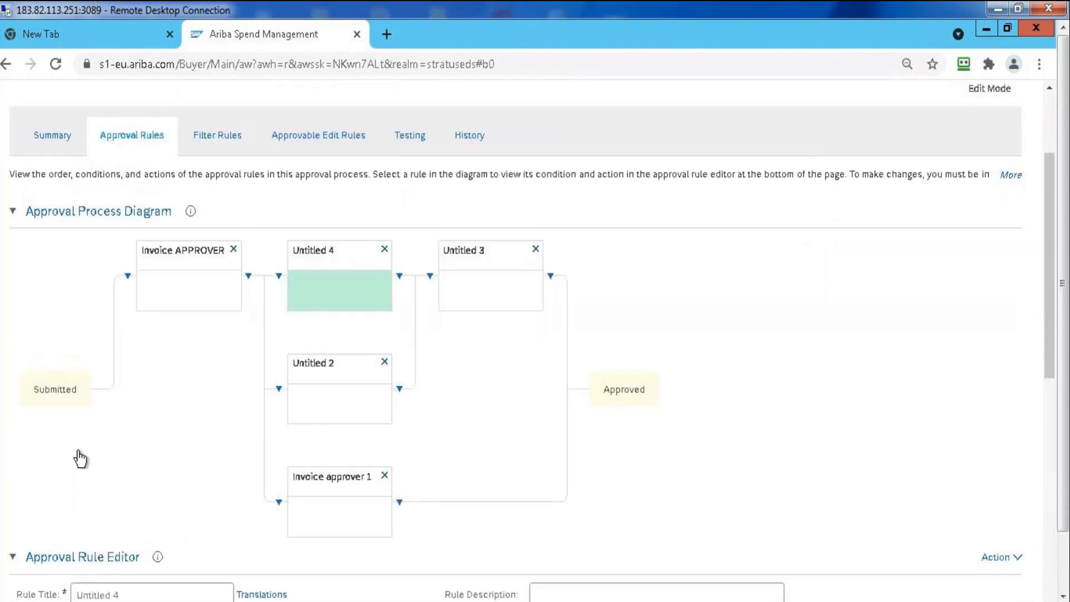
{"action": "left_click_drag", "start_coordinate": [1053, 326], "coordinate": [1057, 501]}
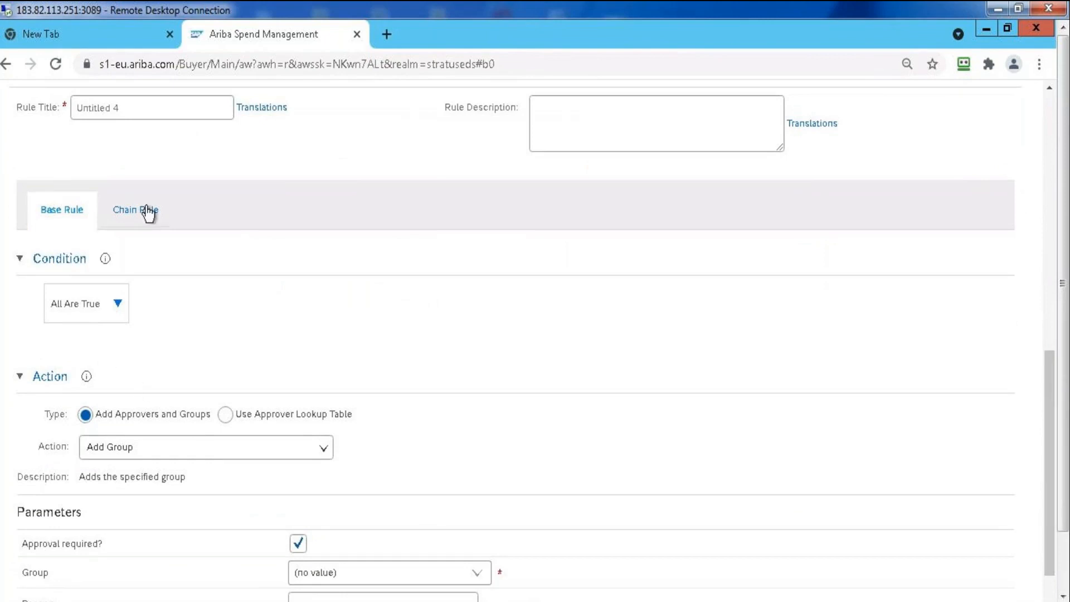
{"action": "scroll", "coordinate": [260, 304], "scroll_direction": "up", "scroll_amount": 9}
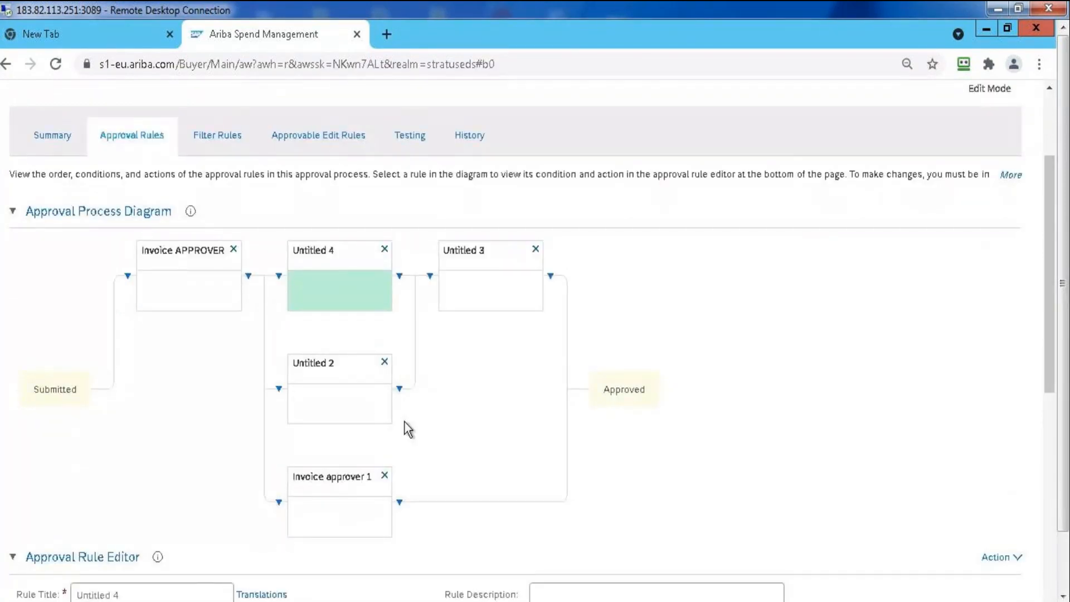
{"action": "scroll", "coordinate": [1061, 395], "scroll_direction": "down", "scroll_amount": 5}
{"action": "scroll", "coordinate": [1061, 394], "scroll_direction": "down", "scroll_amount": 4}
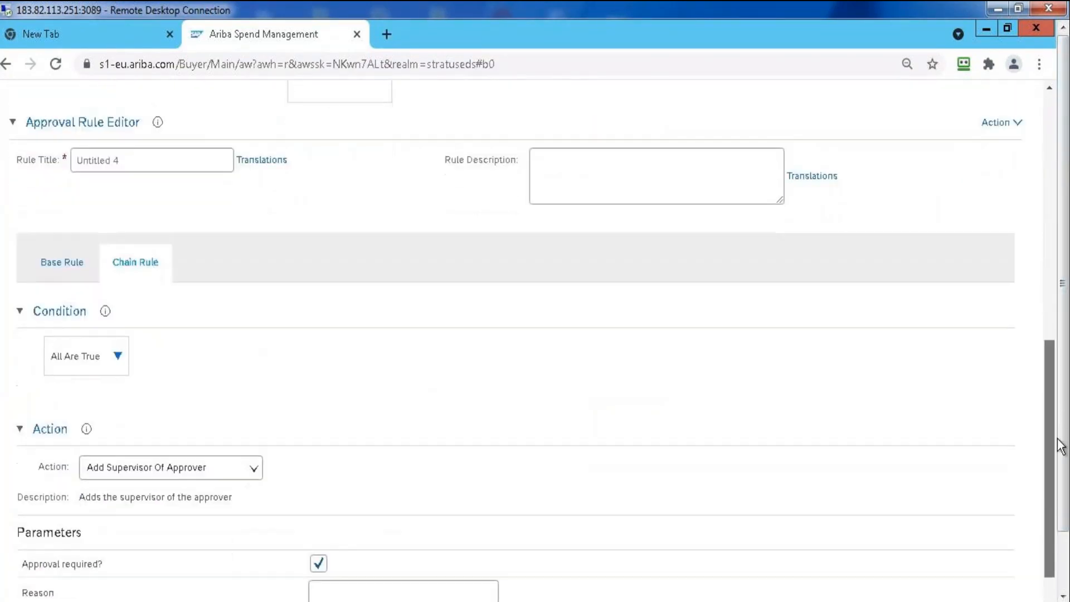
{"action": "left_click", "coordinate": [118, 338]}
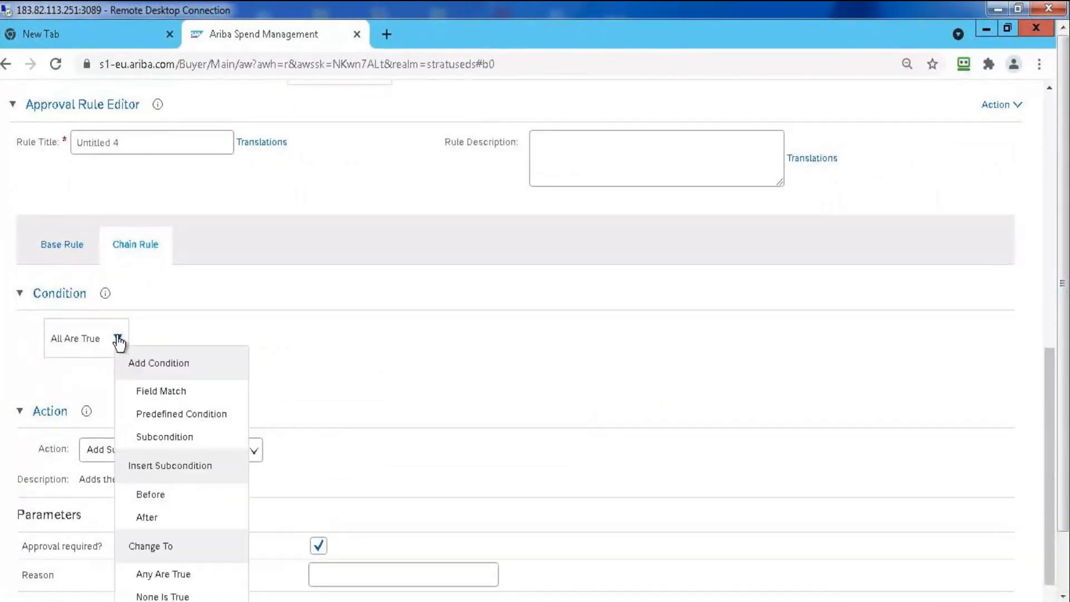
{"action": "left_click", "coordinate": [186, 395]}
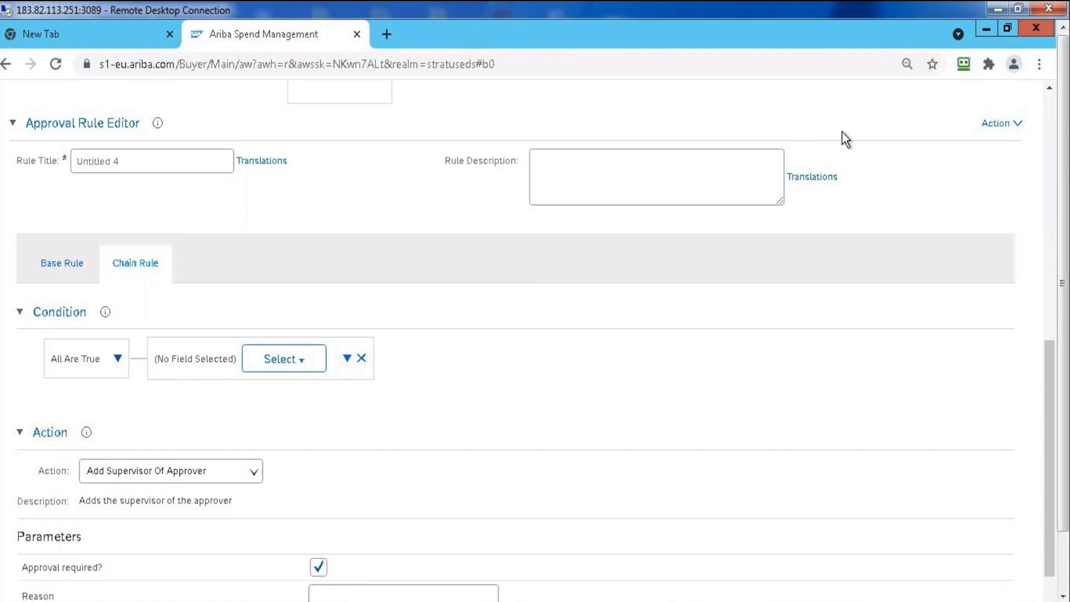
Exit the approval process editor and return to the home dashboard
{"action": "scroll", "coordinate": [1039, 127], "scroll_direction": "up", "scroll_amount": 10}
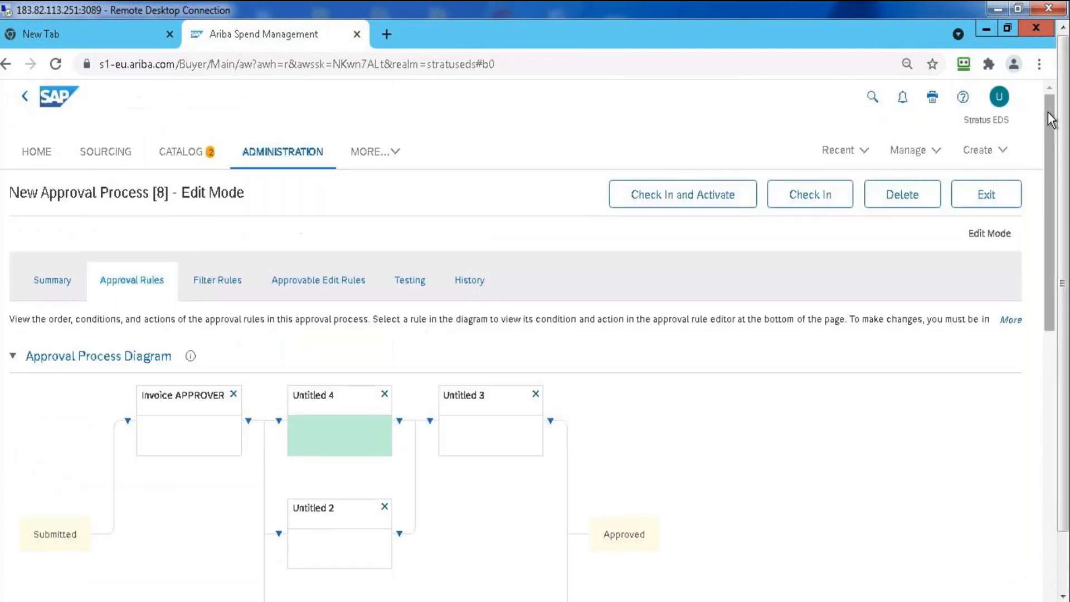
{"action": "left_click", "coordinate": [985, 195]}
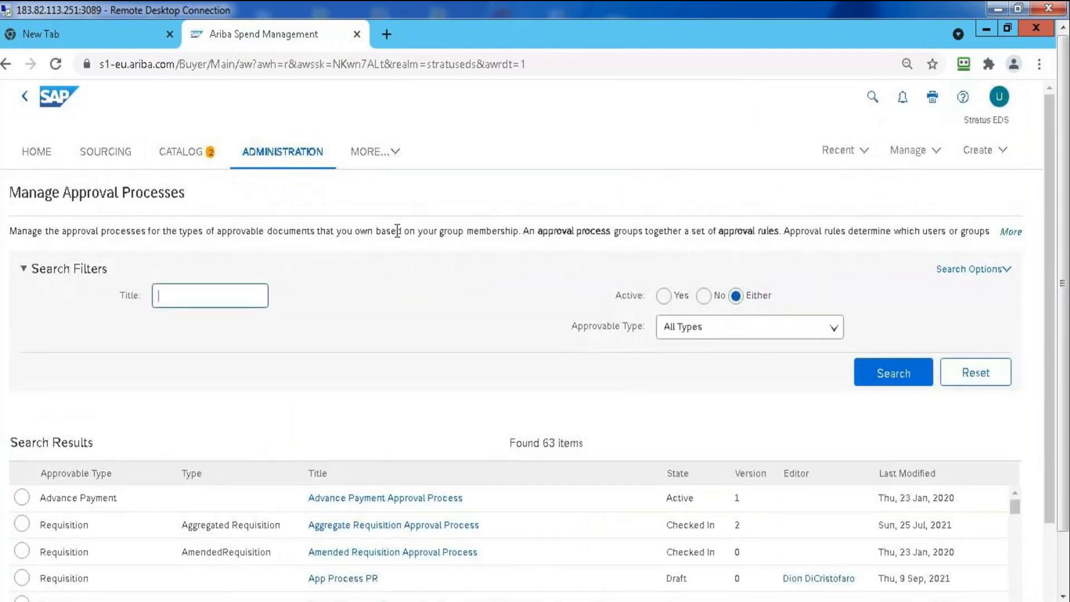
{"action": "left_click", "coordinate": [38, 154]}
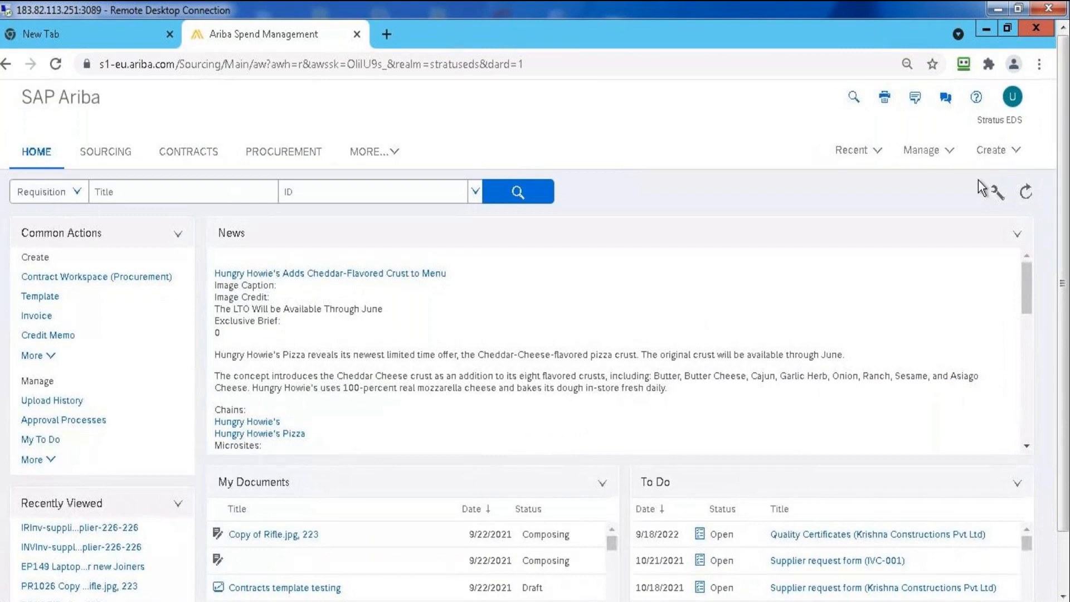
Open the composing requisition "Copy of Rifle.jpg, 223" for editing
{"action": "left_click", "coordinate": [984, 151]}
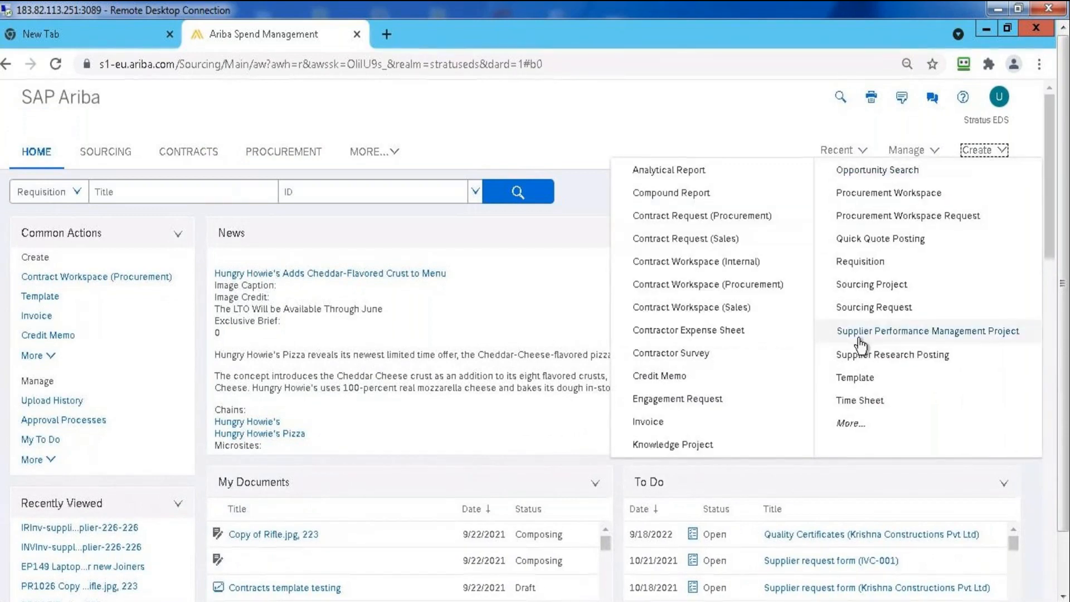
{"action": "left_click", "coordinate": [858, 266]}
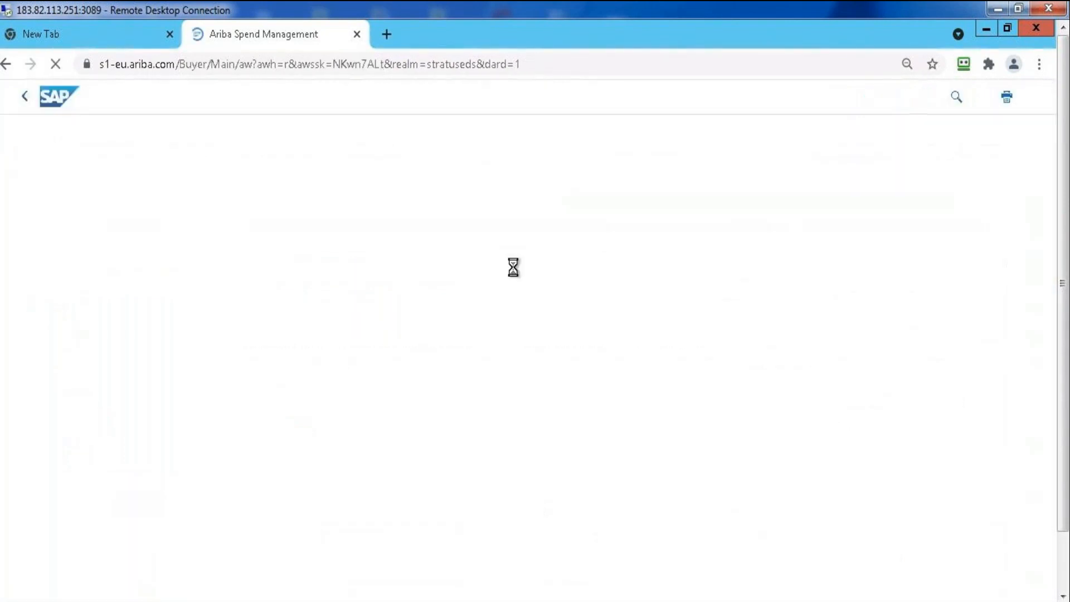
{"action": "left_click", "coordinate": [206, 184]}
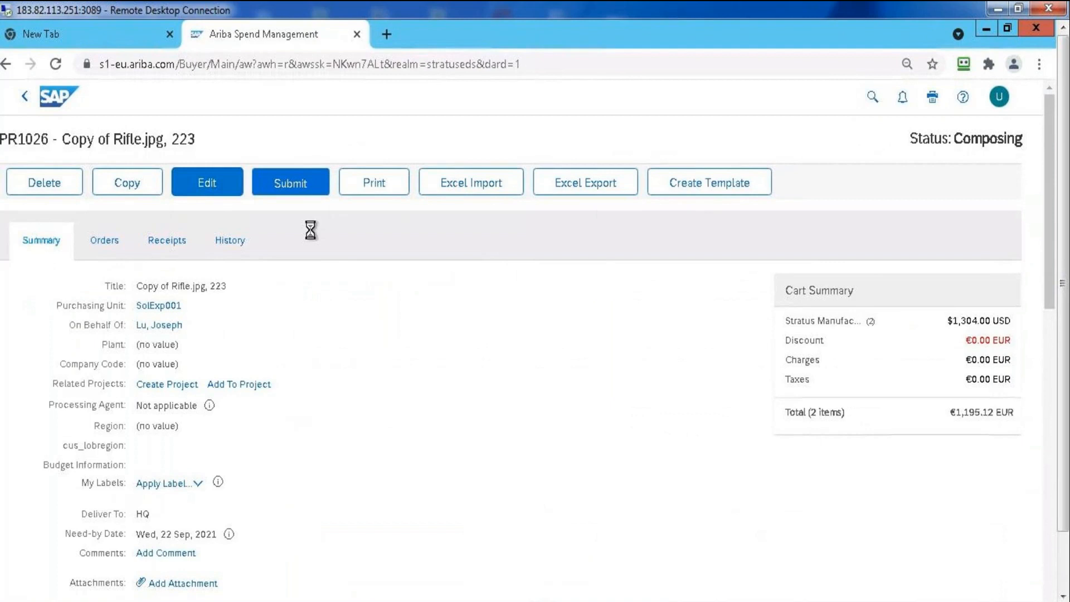
Set the requisition's plant to 3000 (New York)
{"action": "left_click", "coordinate": [911, 270]}
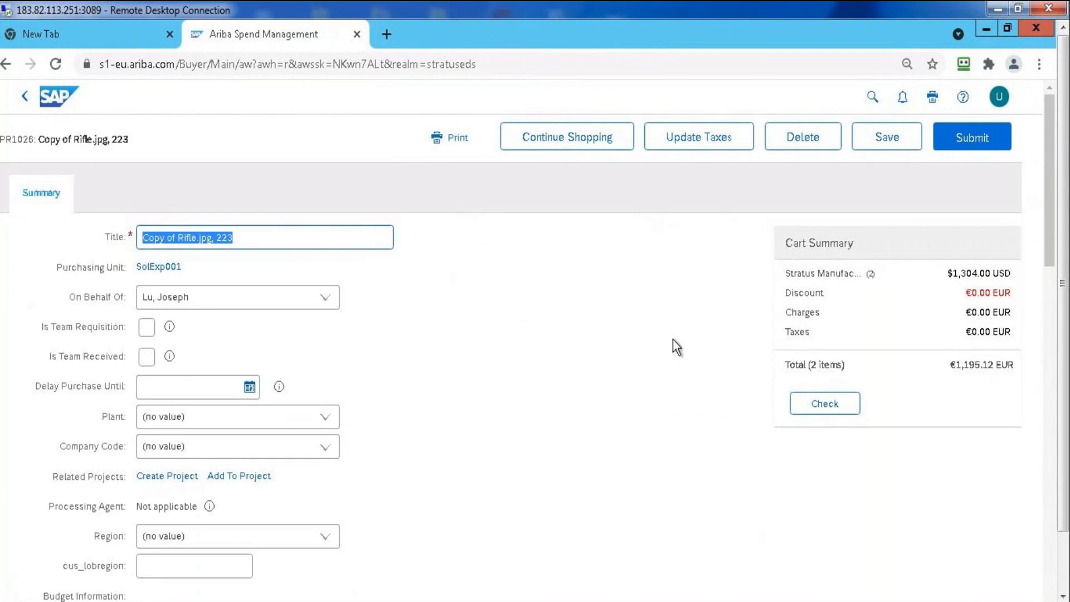
{"action": "left_click_drag", "start_coordinate": [1044, 159], "coordinate": [1046, 384]}
{"action": "left_click", "coordinate": [124, 273]}
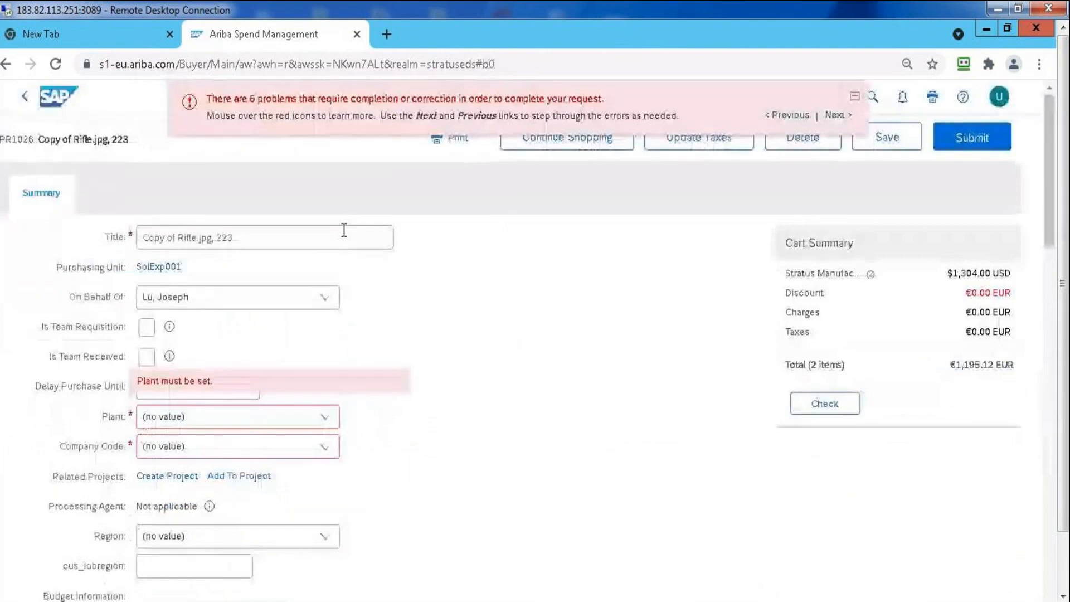
{"action": "left_click", "coordinate": [325, 418]}
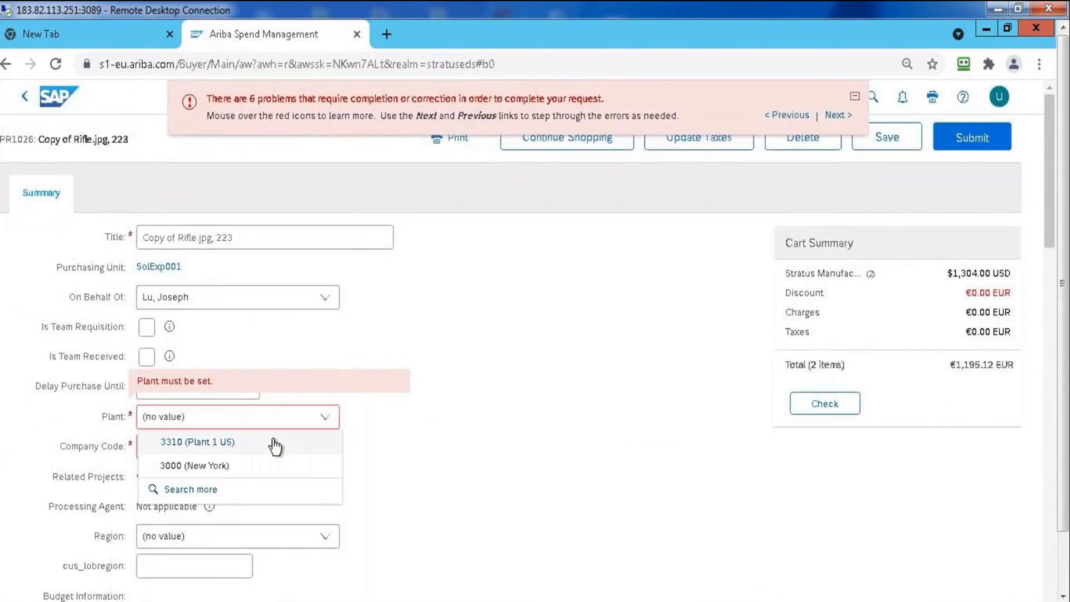
{"action": "left_click", "coordinate": [264, 463]}
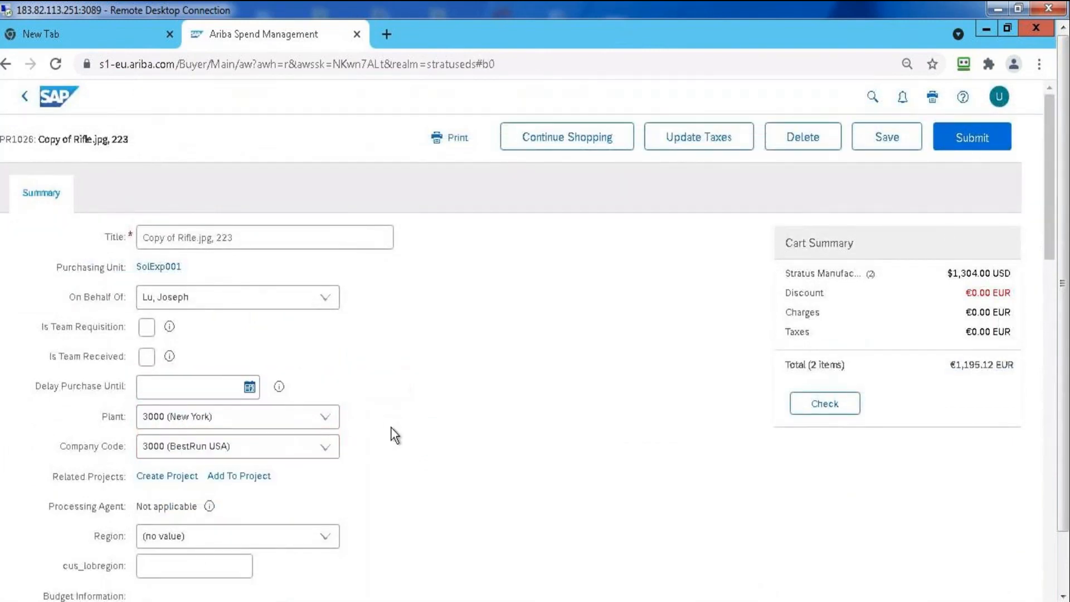
Add UXUSER56 as the initial approver in the requisition's approval flow
{"action": "left_click_drag", "start_coordinate": [1051, 173], "coordinate": [1066, 599]}
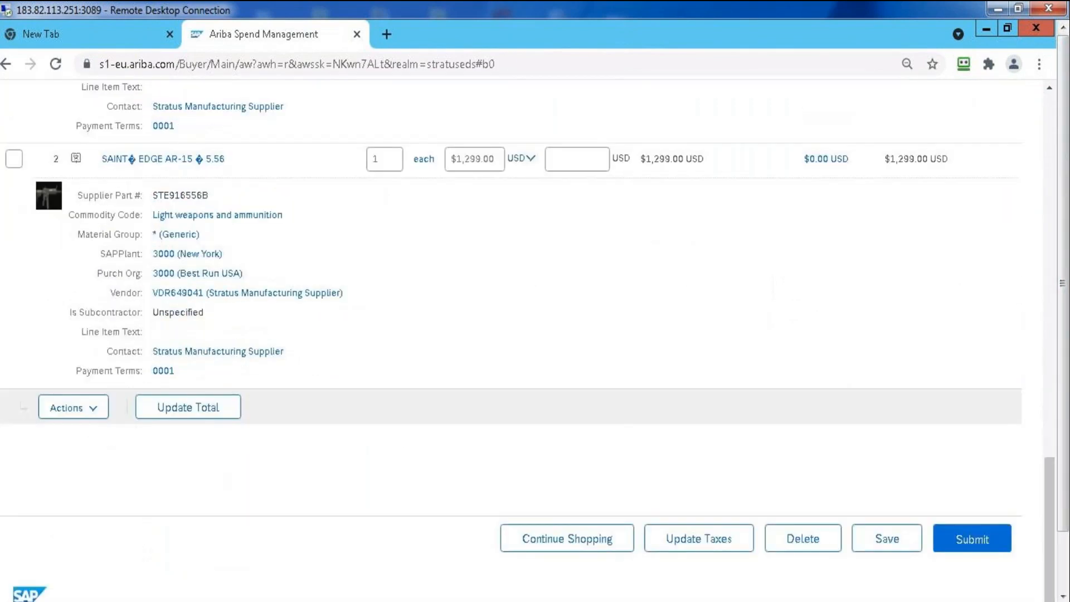
{"action": "left_click", "coordinate": [1052, 237]}
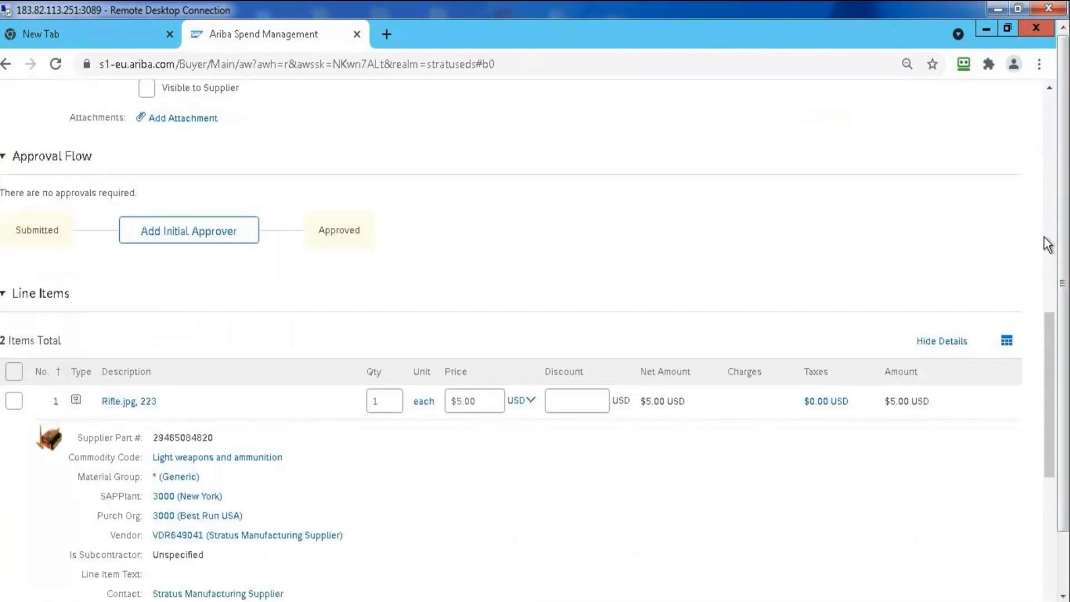
{"action": "left_click", "coordinate": [196, 239]}
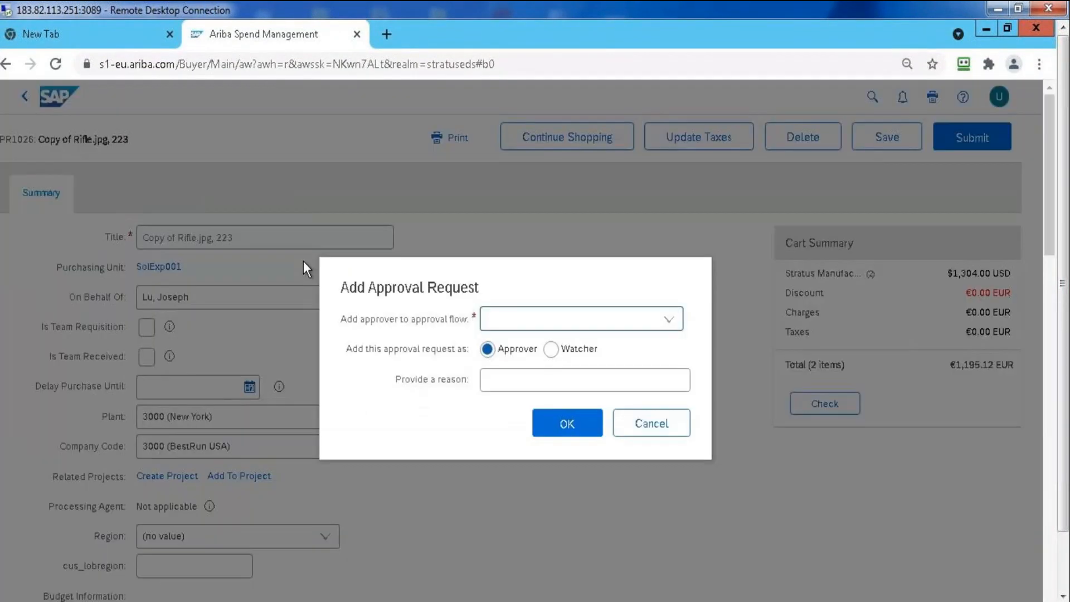
{"action": "left_click", "coordinate": [668, 326]}
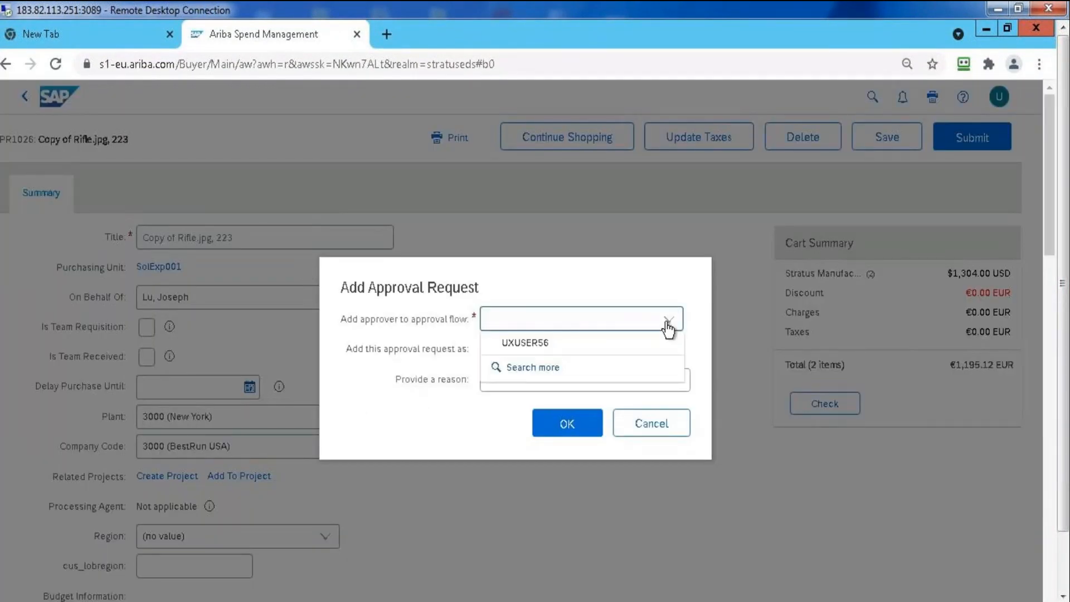
{"action": "left_click", "coordinate": [568, 342]}
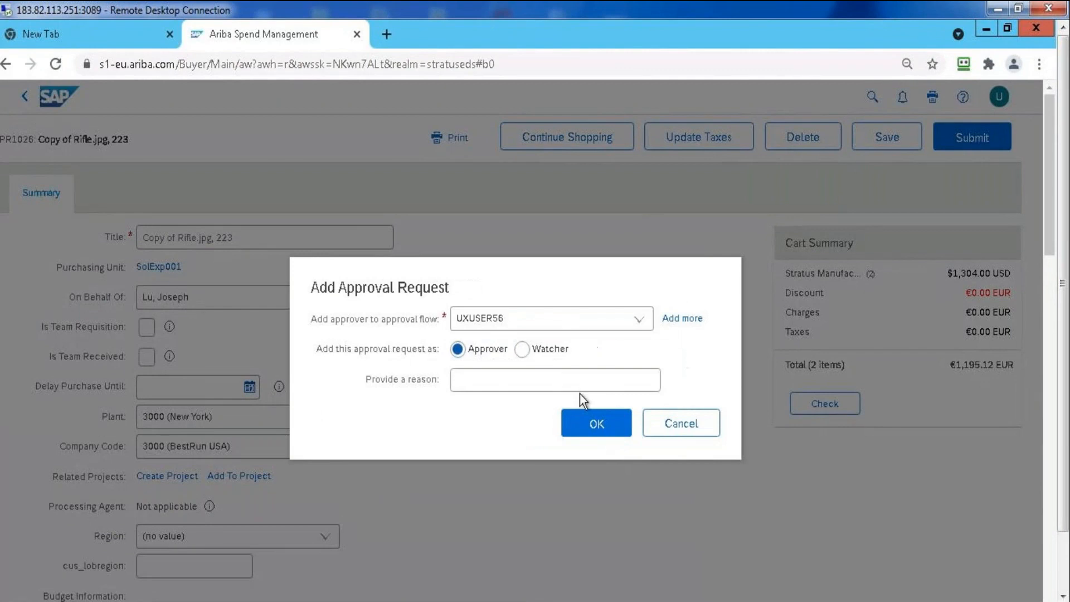
{"action": "left_click", "coordinate": [594, 423]}
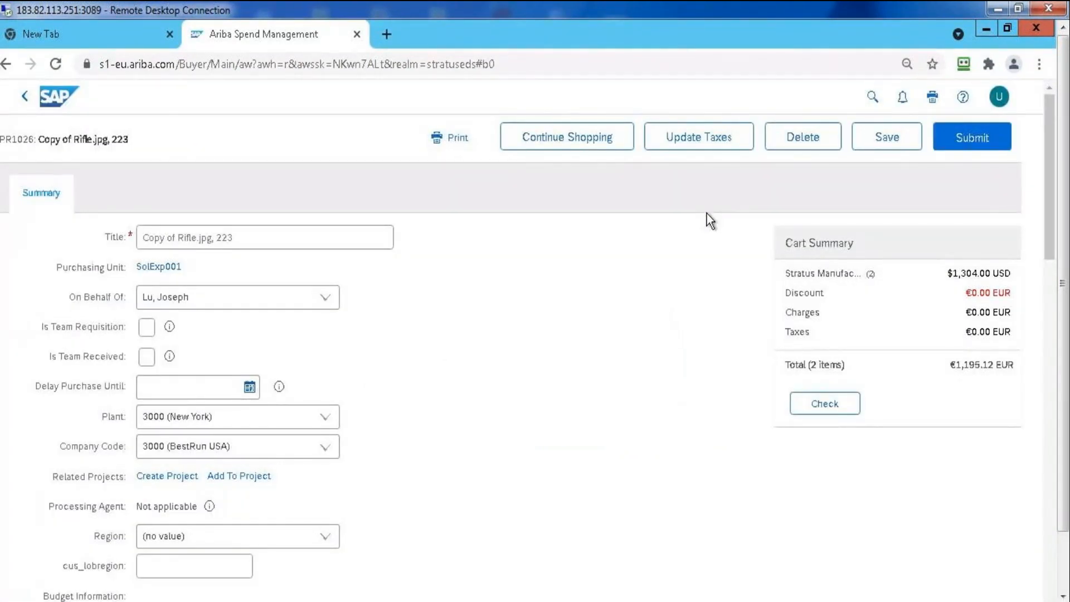
Find UXUSER06 by searching names for 06 and add that user as an approver after UXUSER56 in the approval flow
{"action": "left_click_drag", "start_coordinate": [1051, 178], "coordinate": [1051, 367]}
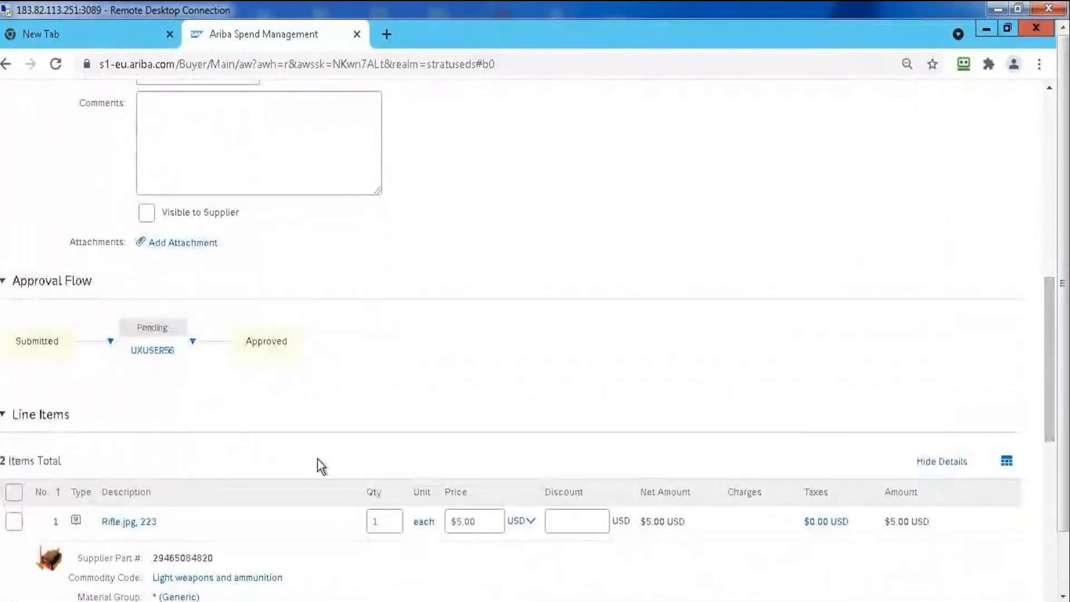
{"action": "left_click", "coordinate": [193, 342]}
{"action": "left_click", "coordinate": [258, 364]}
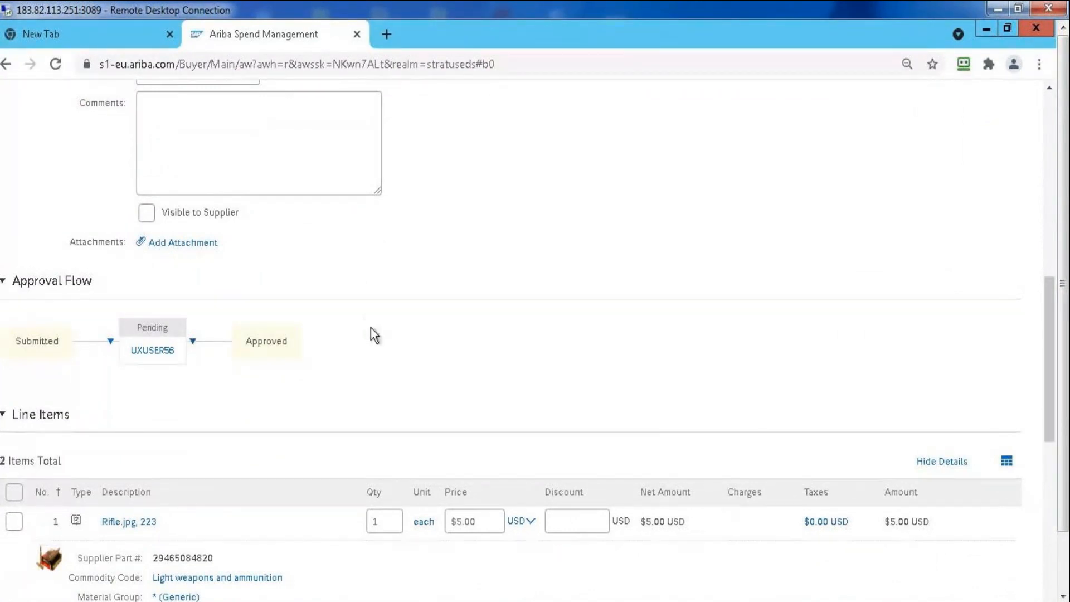
{"action": "left_click", "coordinate": [673, 327]}
{"action": "left_click", "coordinate": [555, 365]}
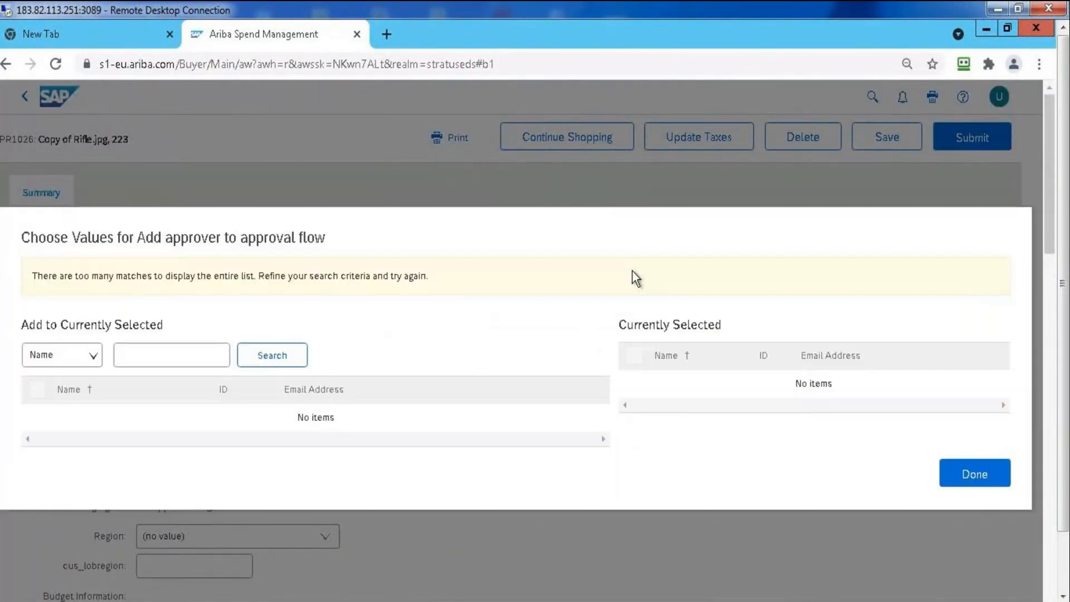
{"action": "left_click", "coordinate": [211, 343]}
{"action": "type", "text": "06"}
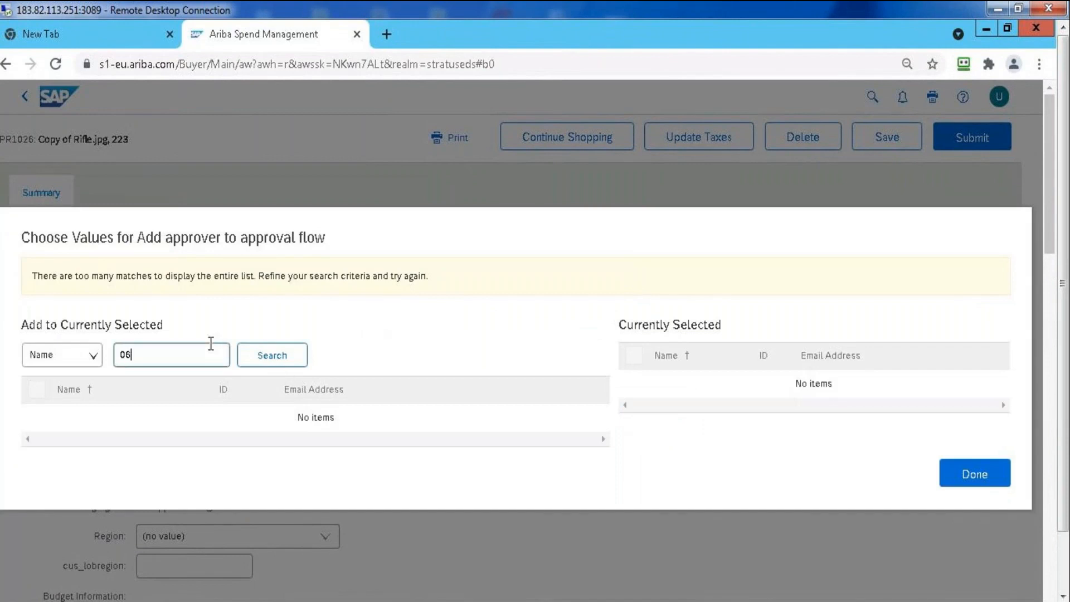
{"action": "key", "text": "Return"}
{"action": "left_click", "coordinate": [39, 393]}
{"action": "left_click", "coordinate": [967, 458]}
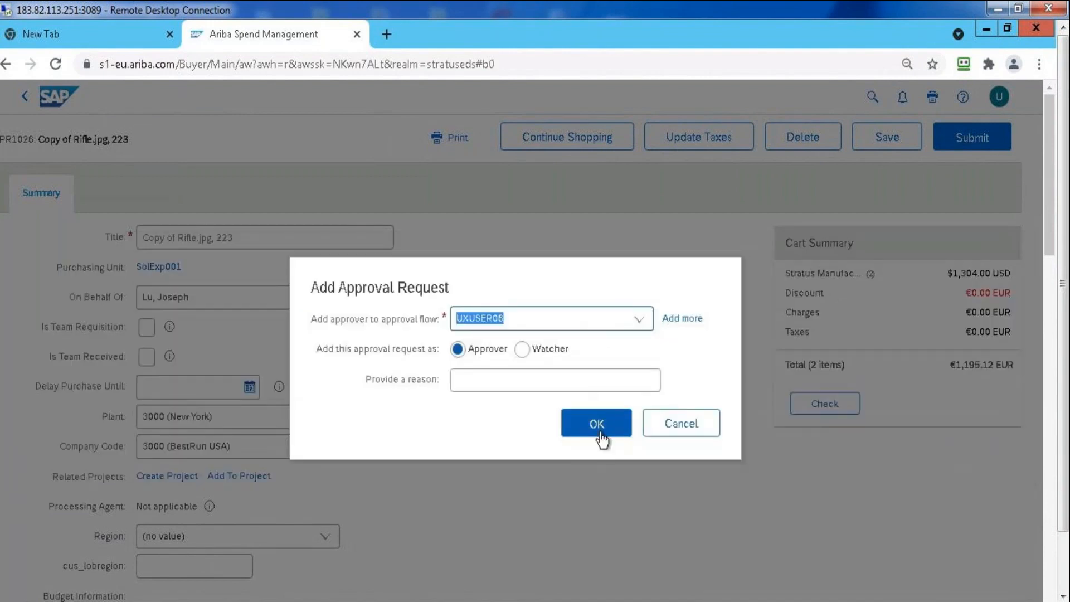
{"action": "left_click", "coordinate": [599, 430]}
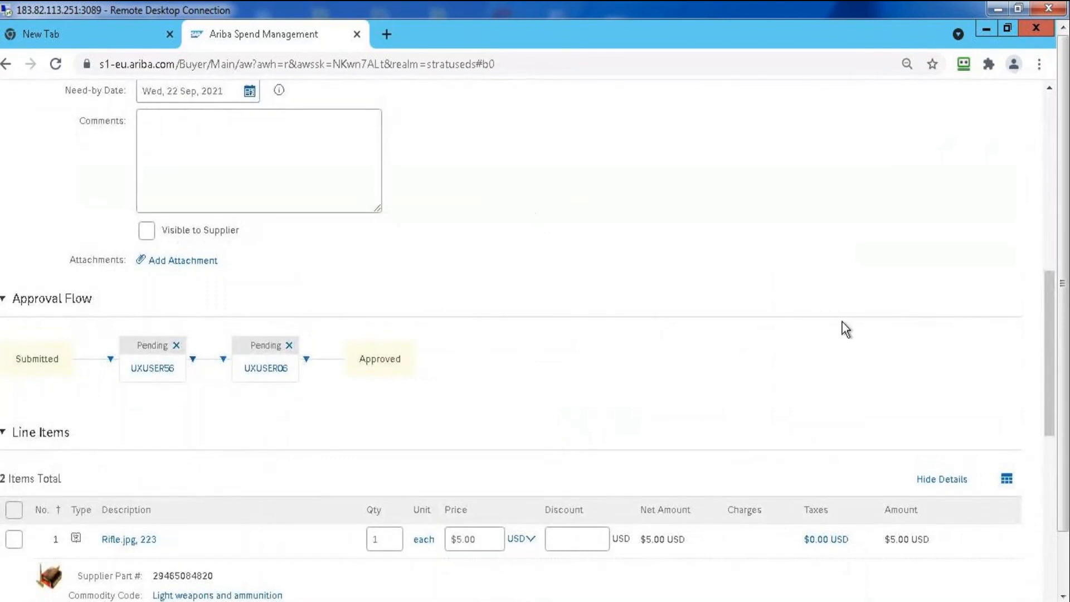
Submit the requisition for approval, and open the submitted request's history
{"action": "left_click", "coordinate": [1055, 254]}
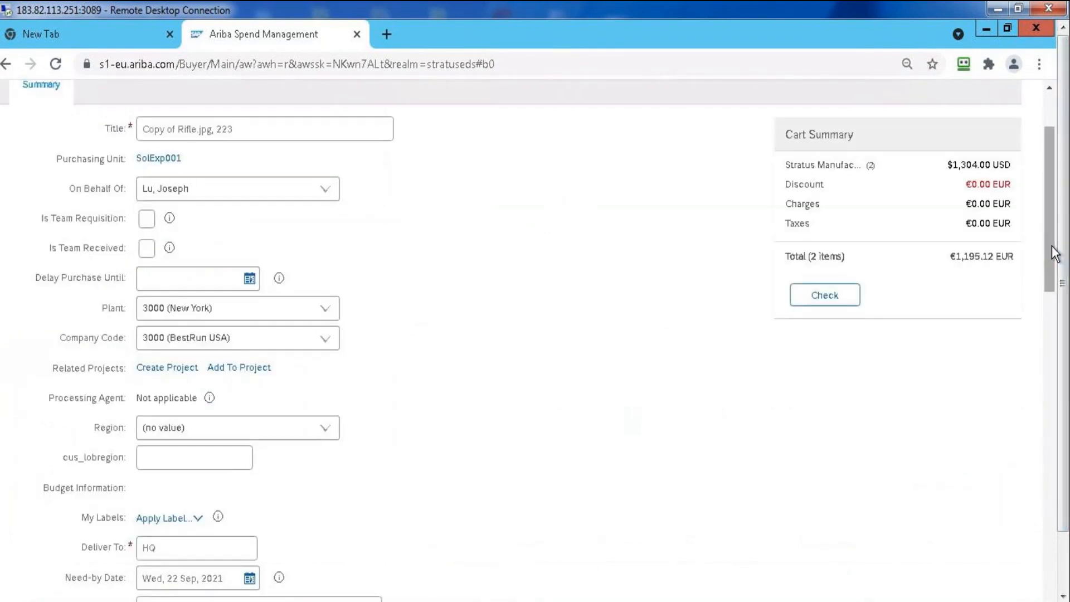
{"action": "left_click_drag", "start_coordinate": [1052, 251], "coordinate": [1046, 189]}
{"action": "left_click", "coordinate": [982, 154]}
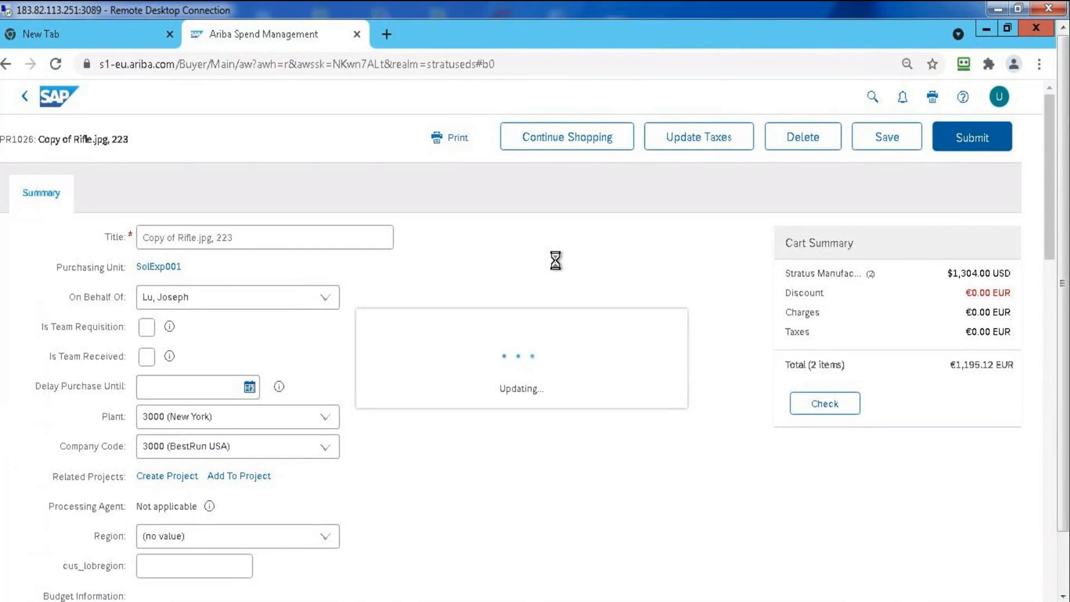
{"action": "left_click", "coordinate": [336, 271]}
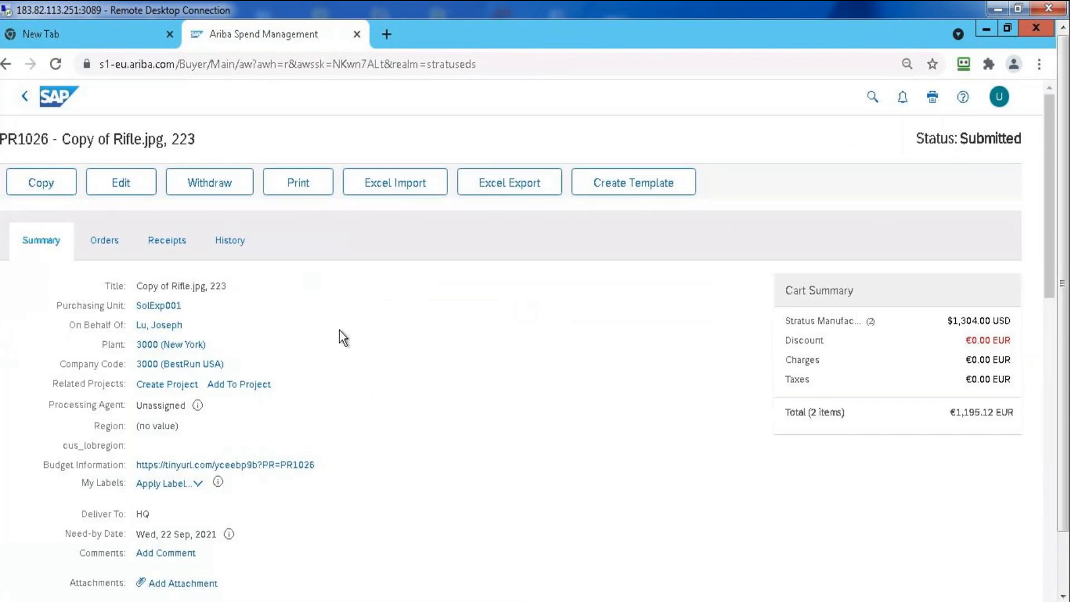
{"action": "left_click", "coordinate": [237, 236]}
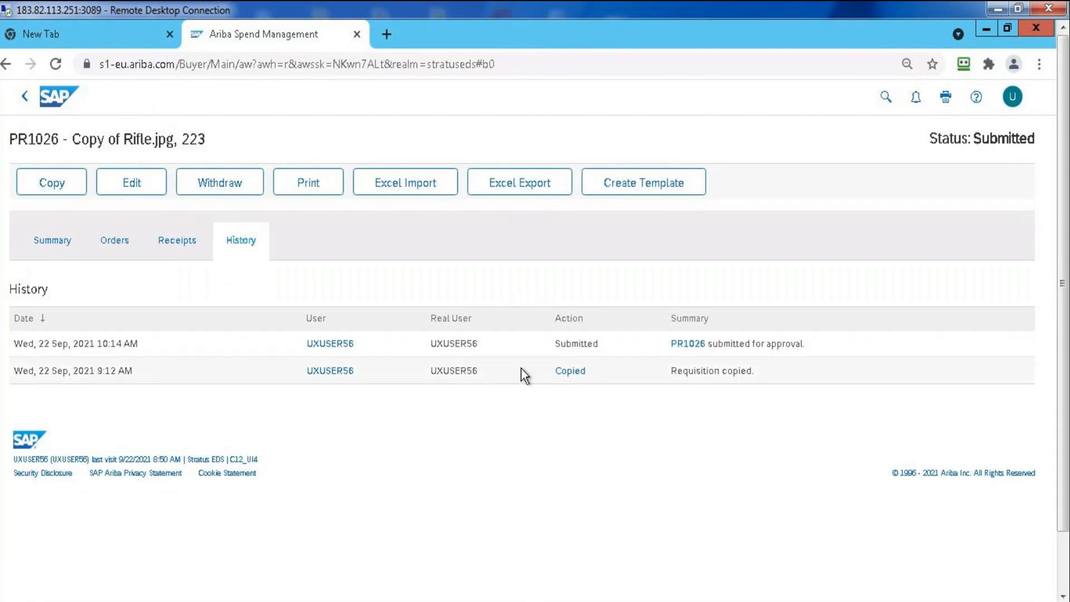
Delete the approver UXUSER06 from the submitted requisition's approval flow
{"action": "left_click", "coordinate": [54, 241]}
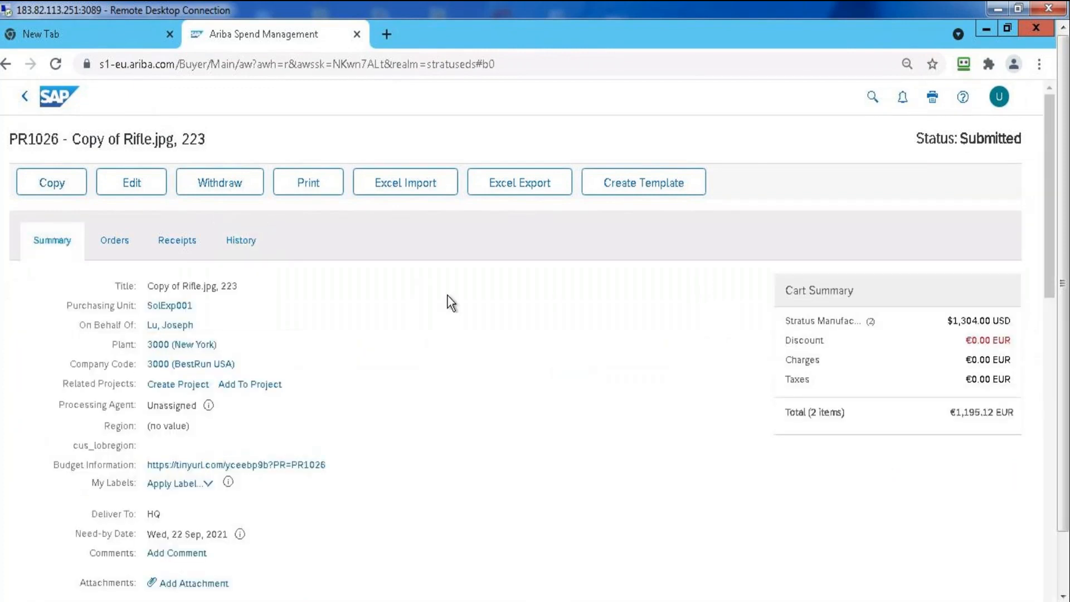
{"action": "left_click_drag", "start_coordinate": [1050, 133], "coordinate": [1061, 332]}
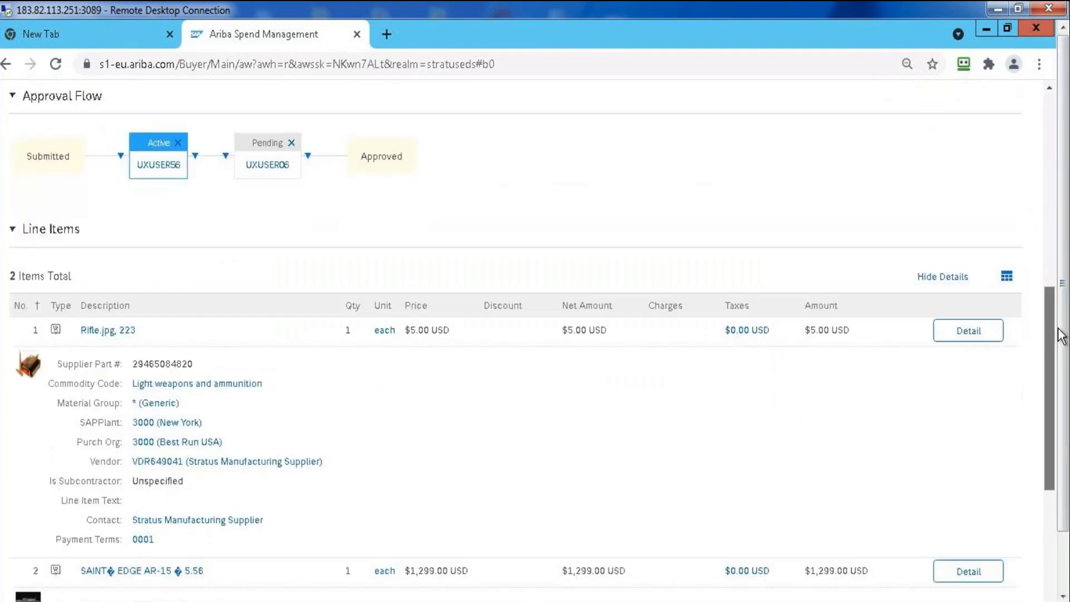
{"action": "left_click", "coordinate": [291, 137]}
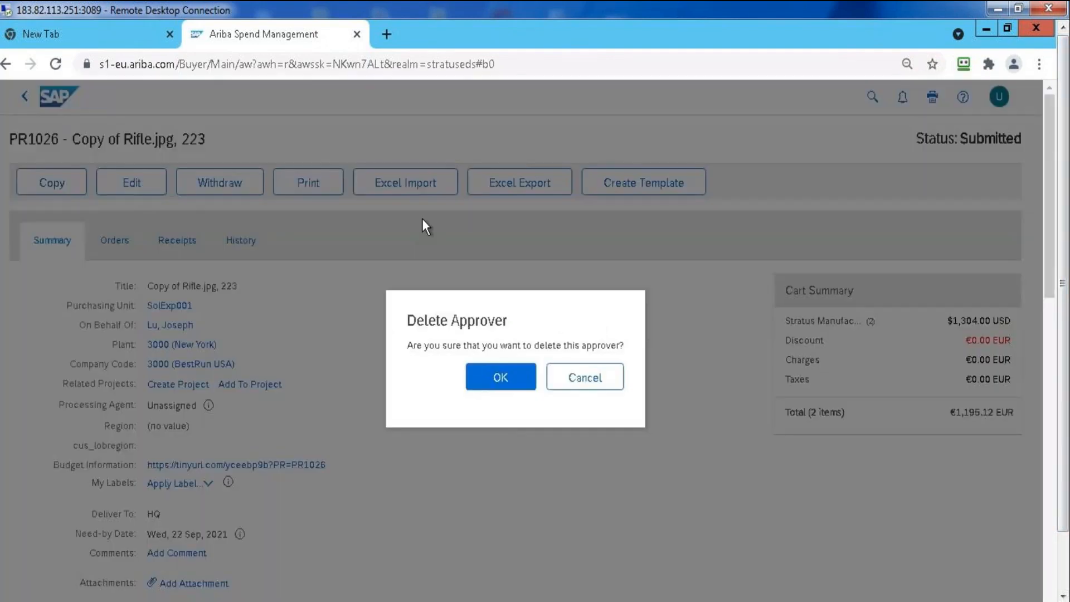
{"action": "left_click", "coordinate": [507, 373]}
Review the requisition's history for the approver change and check the updated approval flow
{"action": "left_click", "coordinate": [248, 240]}
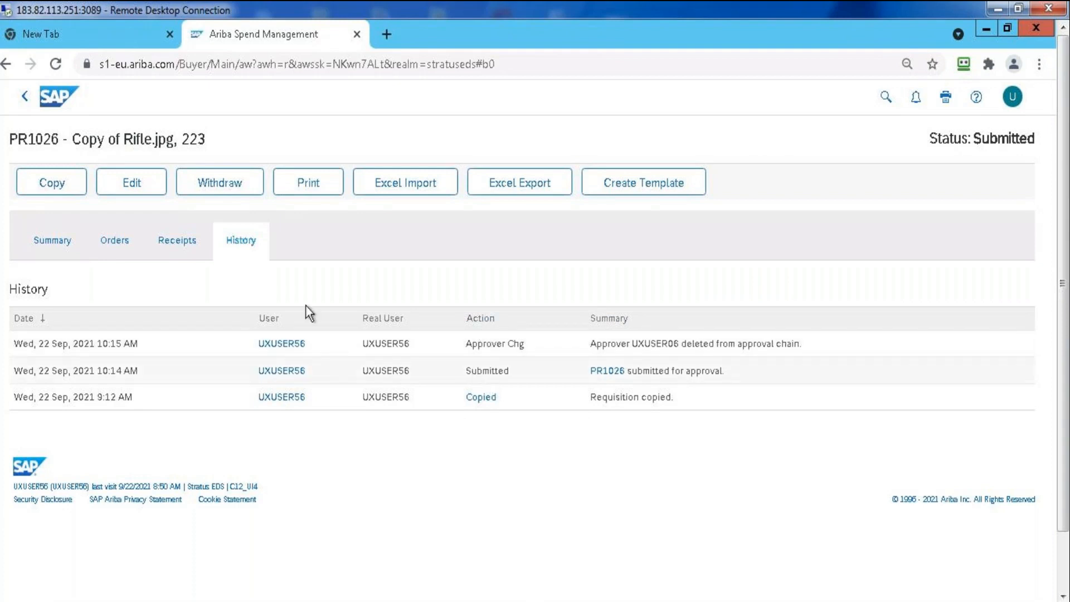
{"action": "left_click", "coordinate": [53, 239]}
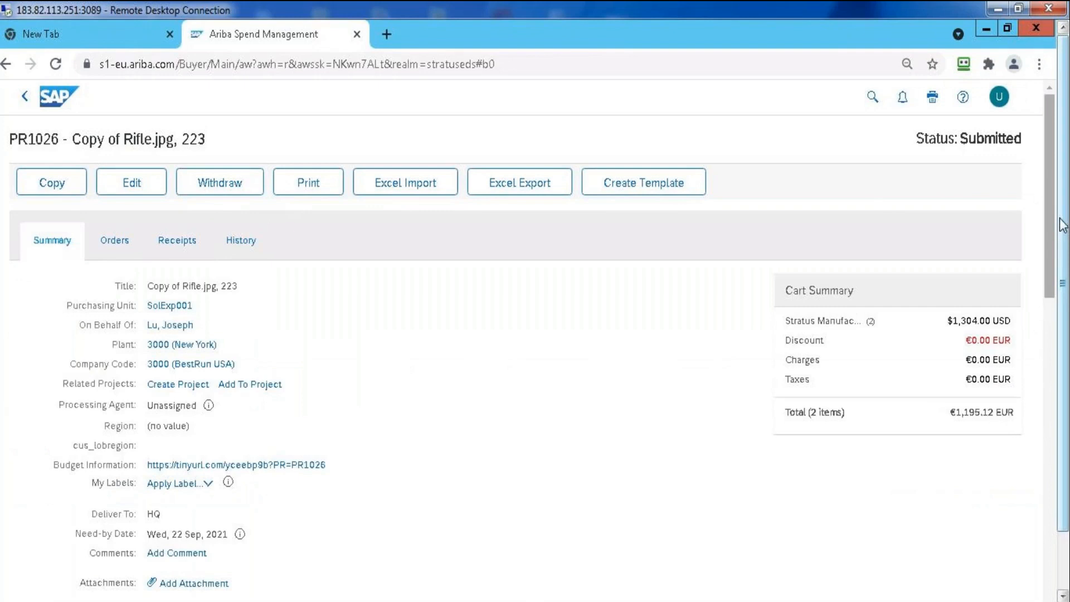
{"action": "left_click_drag", "start_coordinate": [1050, 220], "coordinate": [1053, 366]}
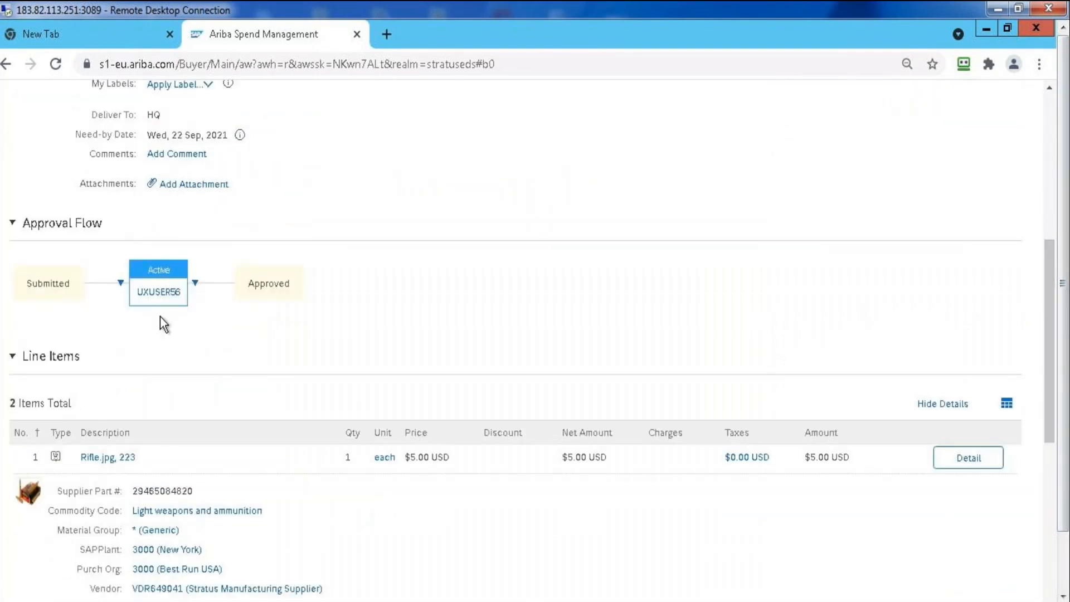
{"action": "left_click", "coordinate": [1047, 123]}
Return to the home dashboard and open the My To Do list
{"action": "left_click", "coordinate": [51, 104]}
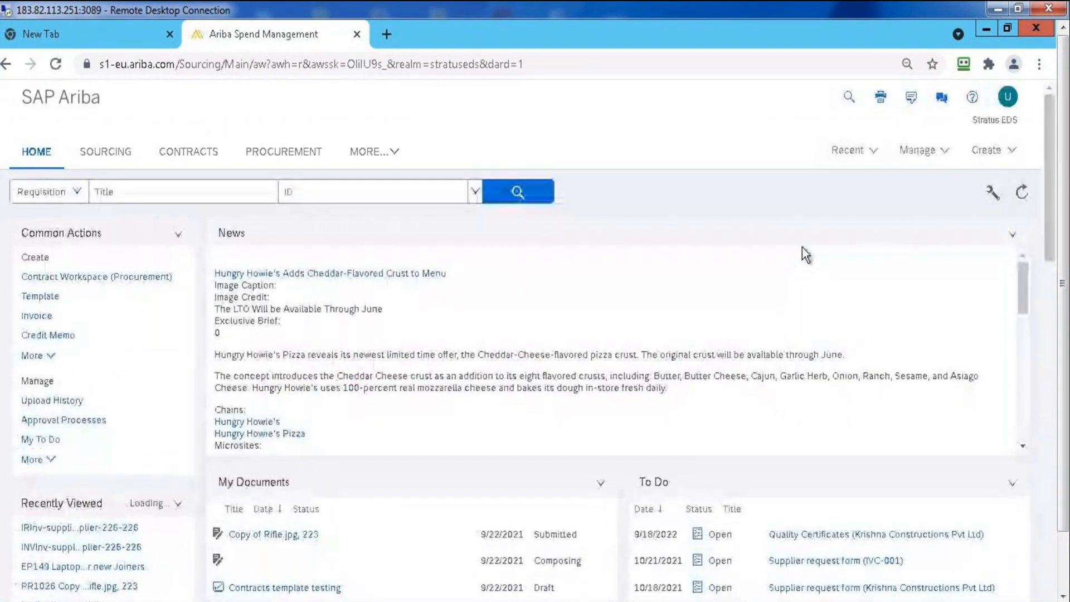
{"action": "left_click", "coordinate": [913, 150]}
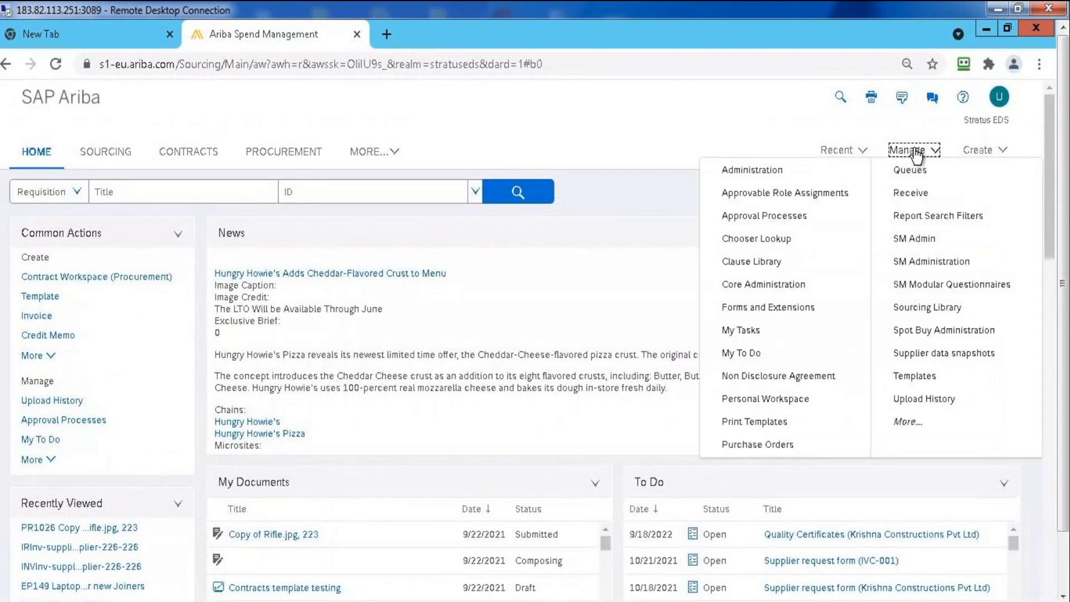
{"action": "left_click", "coordinate": [756, 354]}
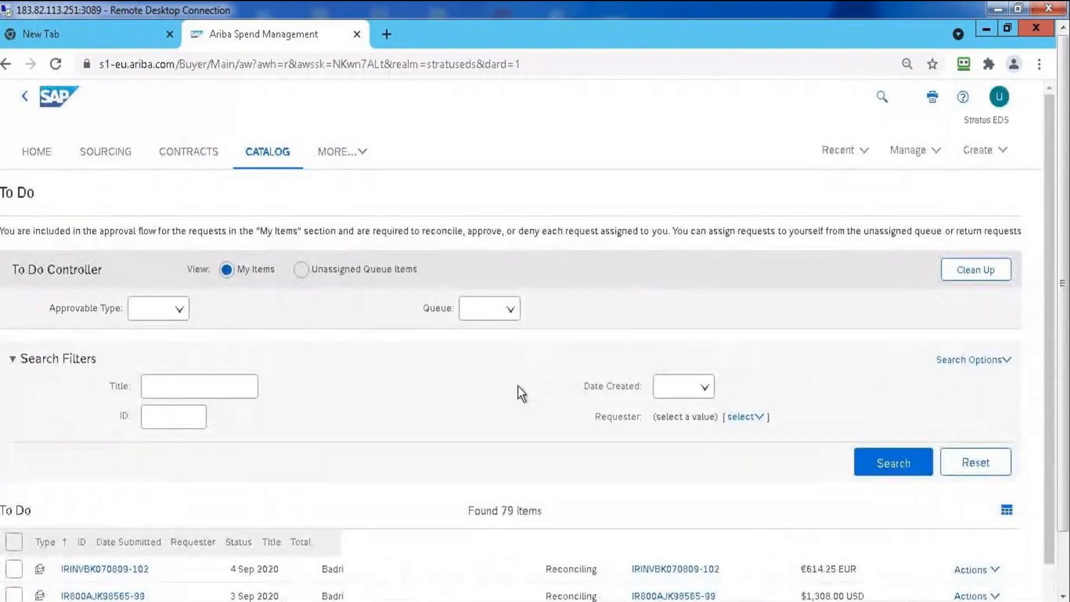
Filter the To Do list by approvable type Requisition and date created Today
{"action": "left_click", "coordinate": [234, 311]}
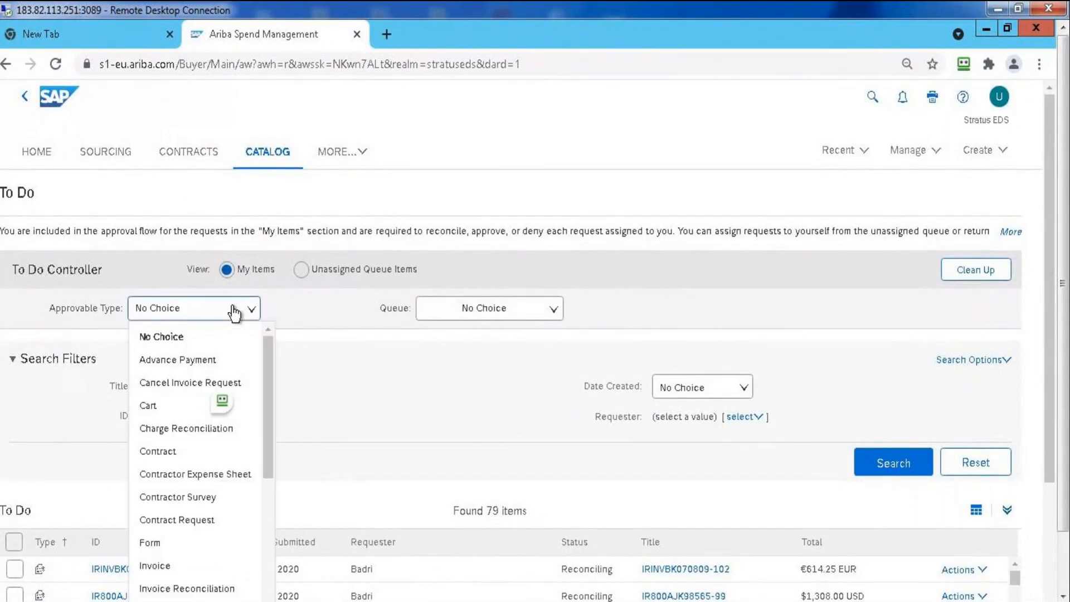
{"action": "type", "text": "re"}
{"action": "left_click", "coordinate": [183, 359]}
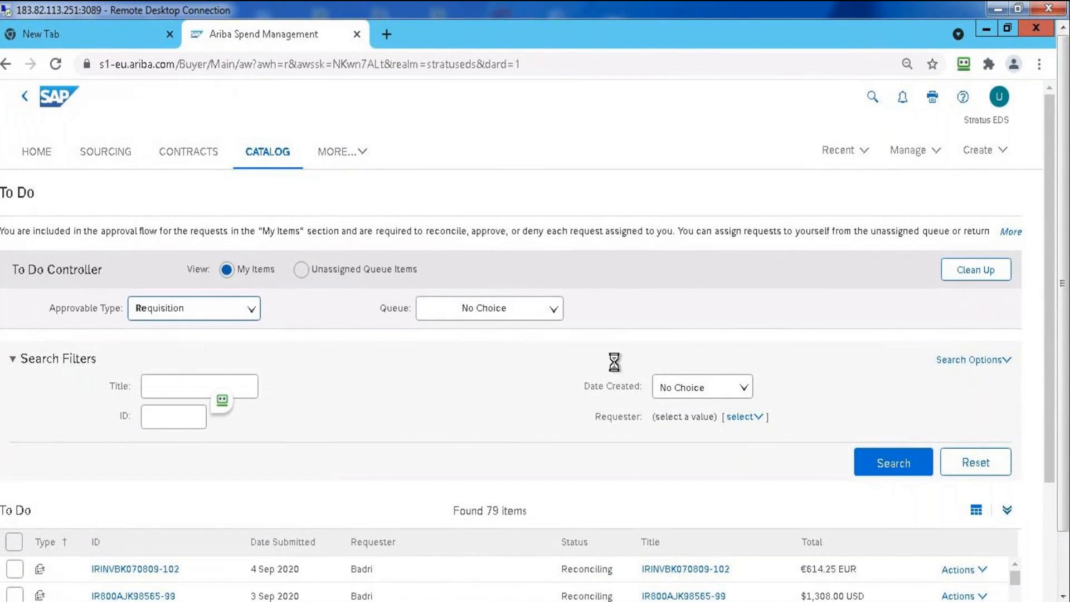
{"action": "left_click", "coordinate": [717, 393]}
{"action": "left_click", "coordinate": [692, 434]}
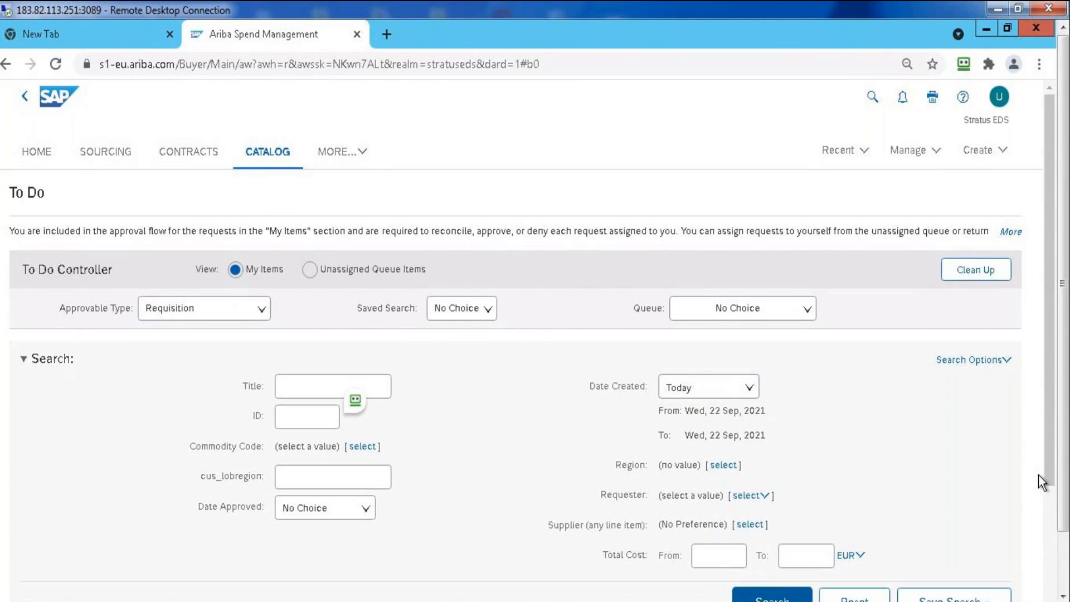
{"action": "scroll", "coordinate": [1047, 510], "scroll_direction": "down", "scroll_amount": 3}
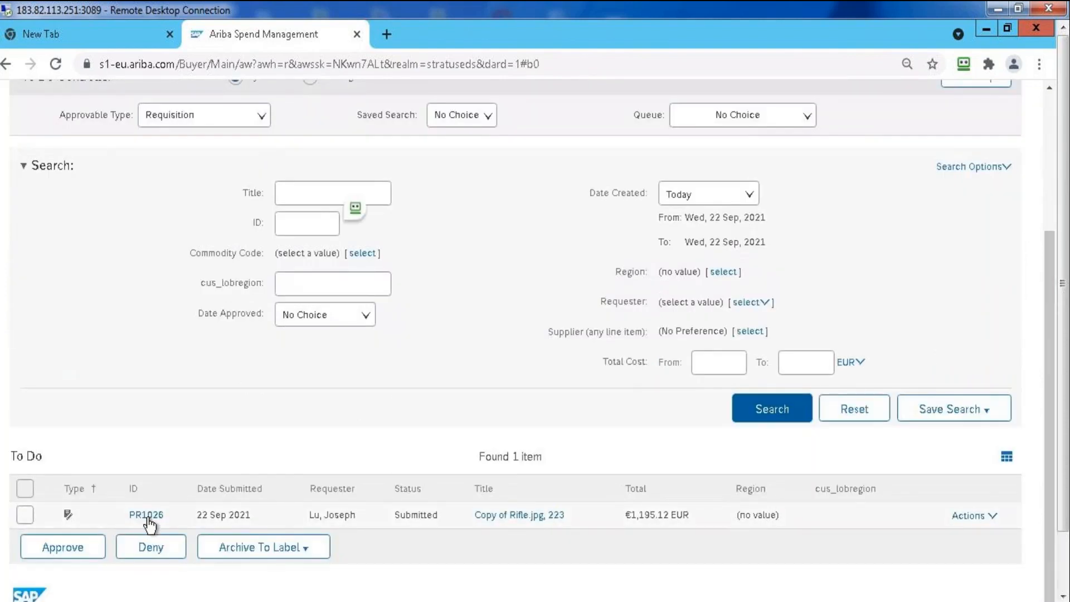
Approve the requisition "Copy of Rifle.jpg, 223" without a comment, keeping the archive to Archive Items option
{"action": "left_click", "coordinate": [28, 513]}
{"action": "left_click", "coordinate": [59, 549]}
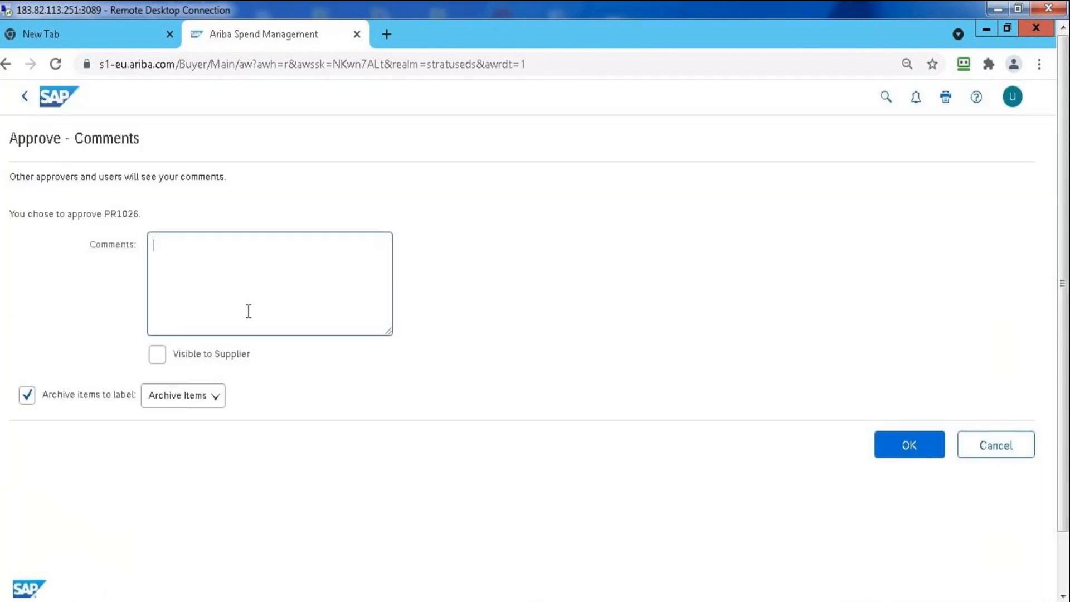
{"action": "left_click", "coordinate": [921, 453]}
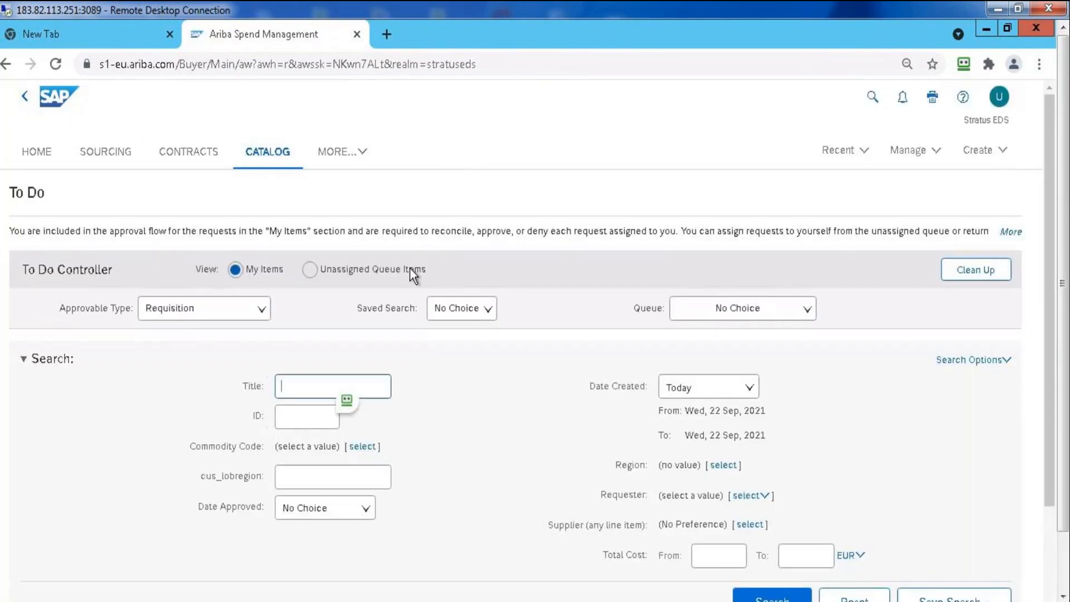
Reopen the recently viewed requisition "Copy of Rifle.jpg, 223" from the home dashboard and review the Approved action's details in its history
{"action": "left_click", "coordinate": [27, 156]}
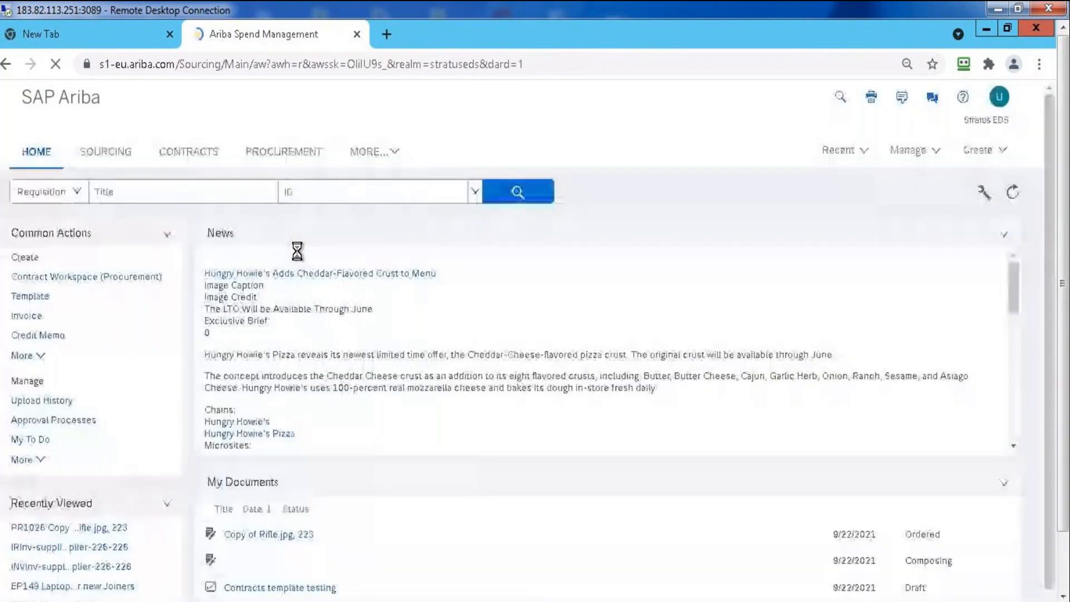
{"action": "left_click", "coordinate": [59, 534]}
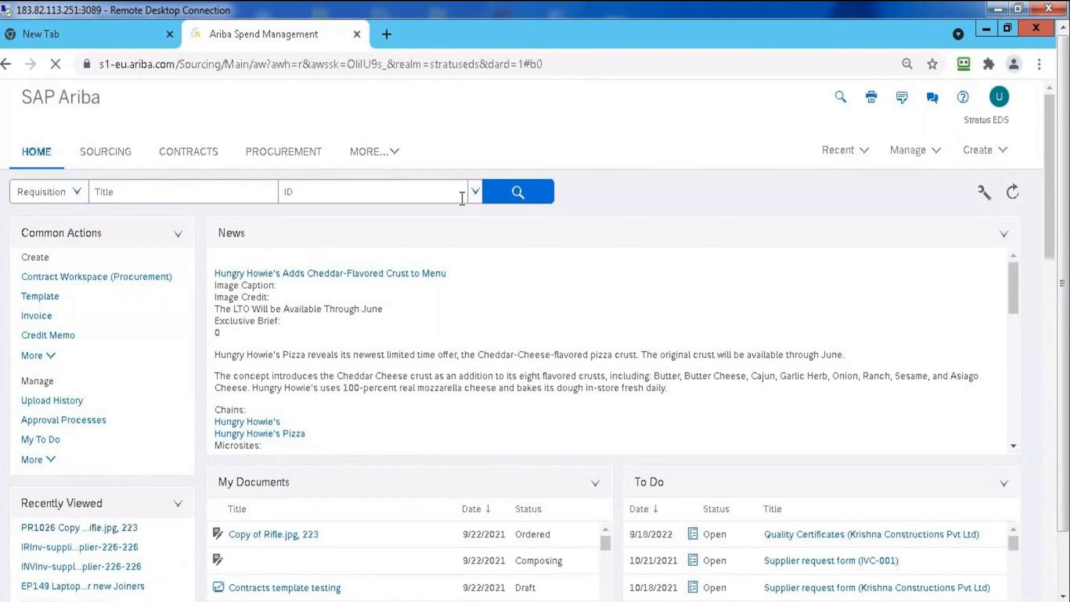
{"action": "left_click", "coordinate": [261, 241]}
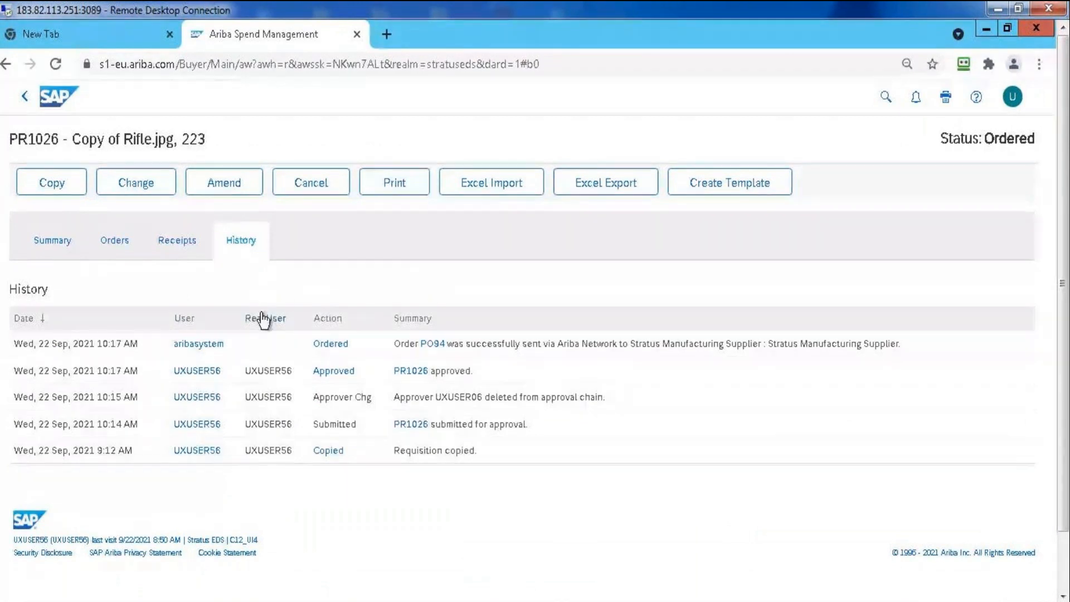
{"action": "left_click", "coordinate": [336, 375]}
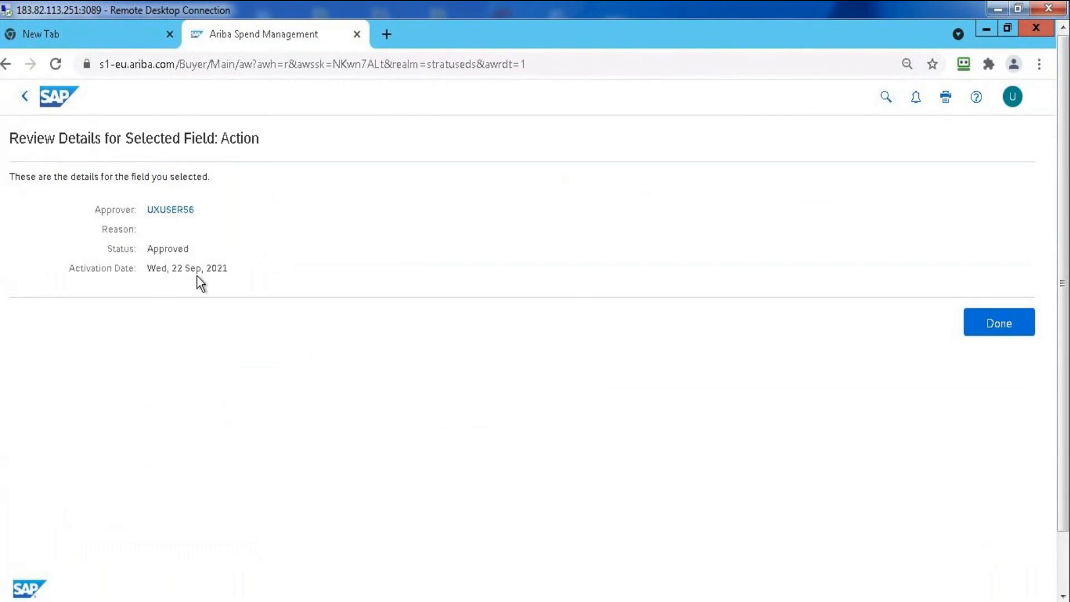
{"action": "left_click", "coordinate": [993, 329]}
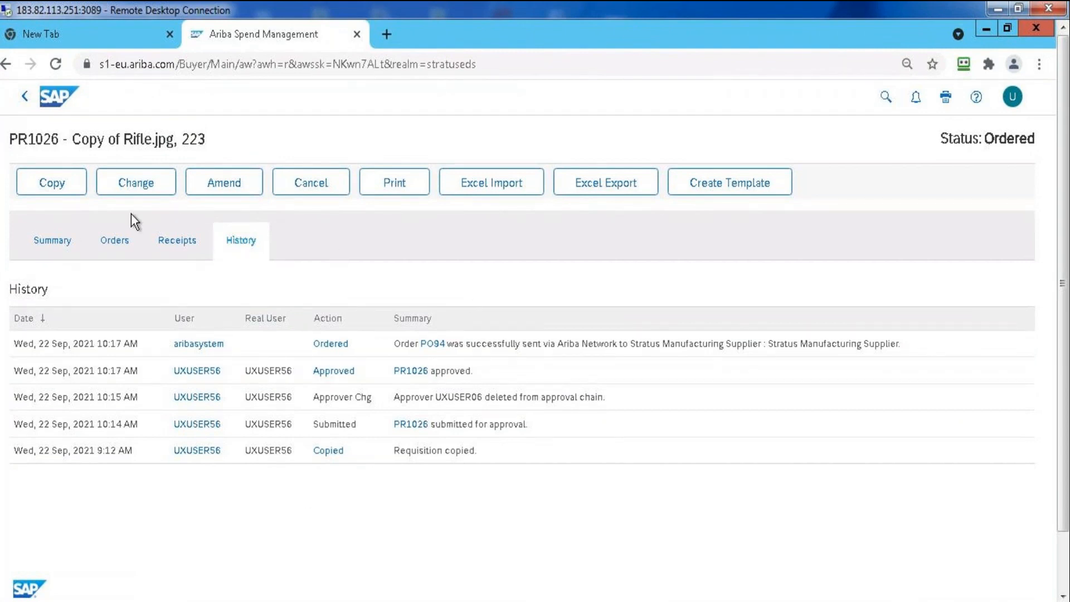
Open the requisition's summary and switch to the SAP ARIBA presentation in PowerPoint
{"action": "left_click", "coordinate": [58, 242]}
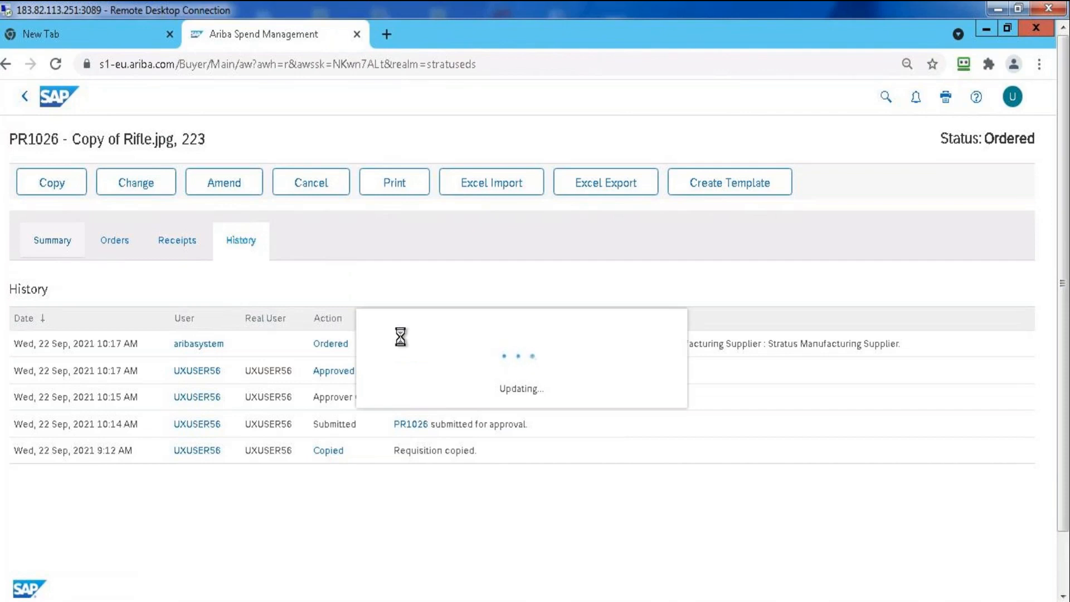
{"action": "left_click", "coordinate": [469, 600]}
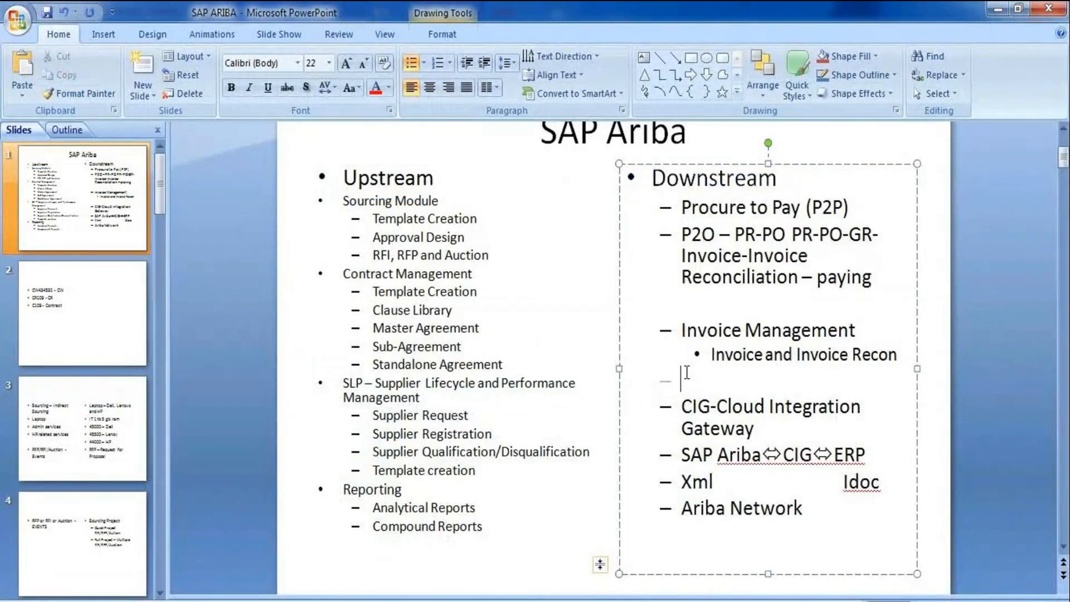